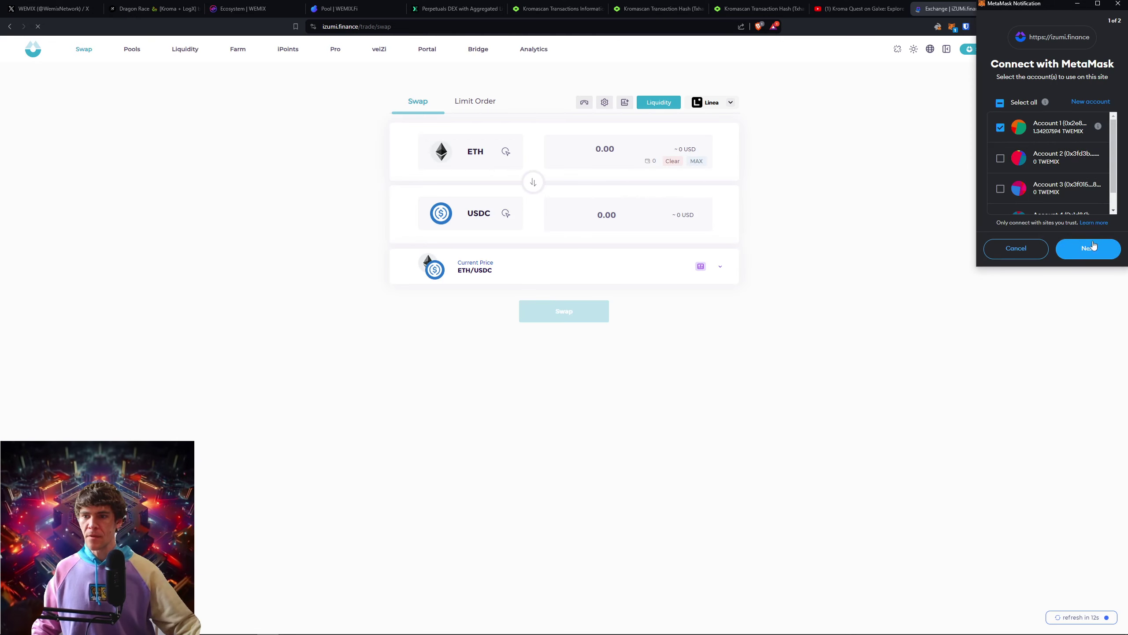
# Connect MetaMask Account 1 to iZUMi and switch the wallet network to Kroma
pyautogui.click(1091, 249)
pyautogui.click(1091, 250)
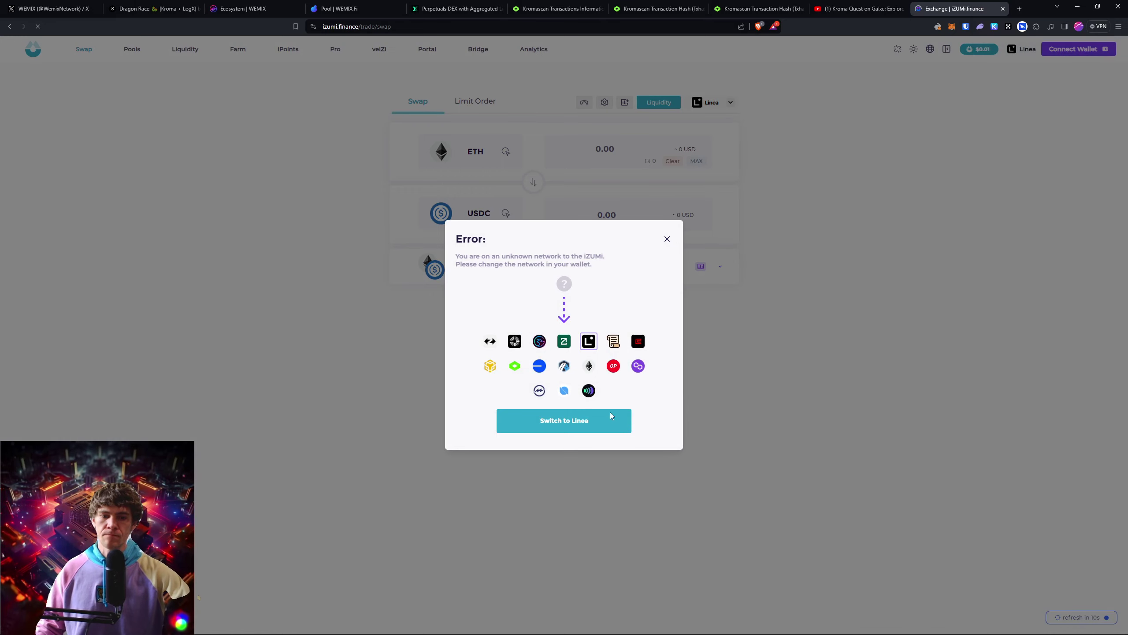
pyautogui.click(515, 366)
pyautogui.click(559, 418)
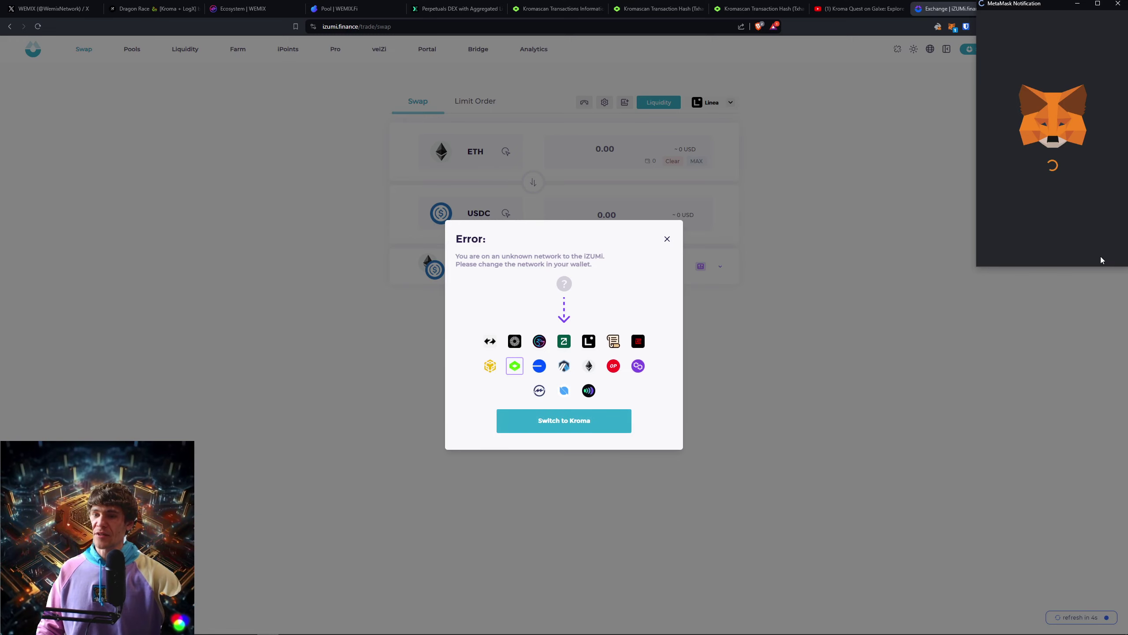
pyautogui.click(1089, 249)
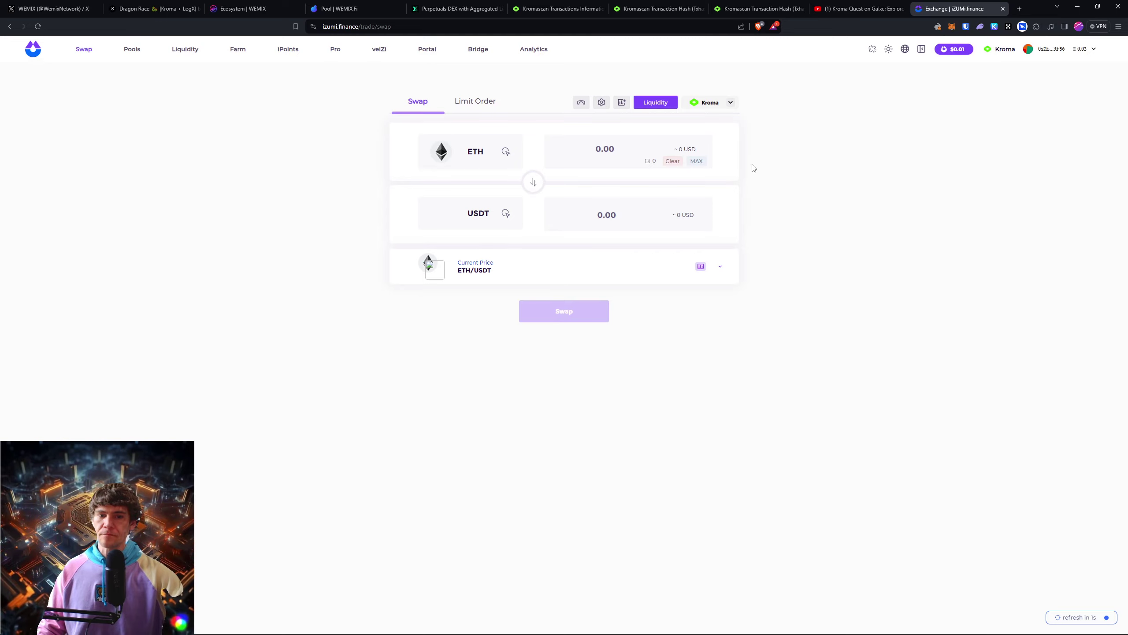
# Open liquidity management from the Kroma pools, dismissing the NFT notice, and switch the site to the dark theme
pyautogui.click(131, 50)
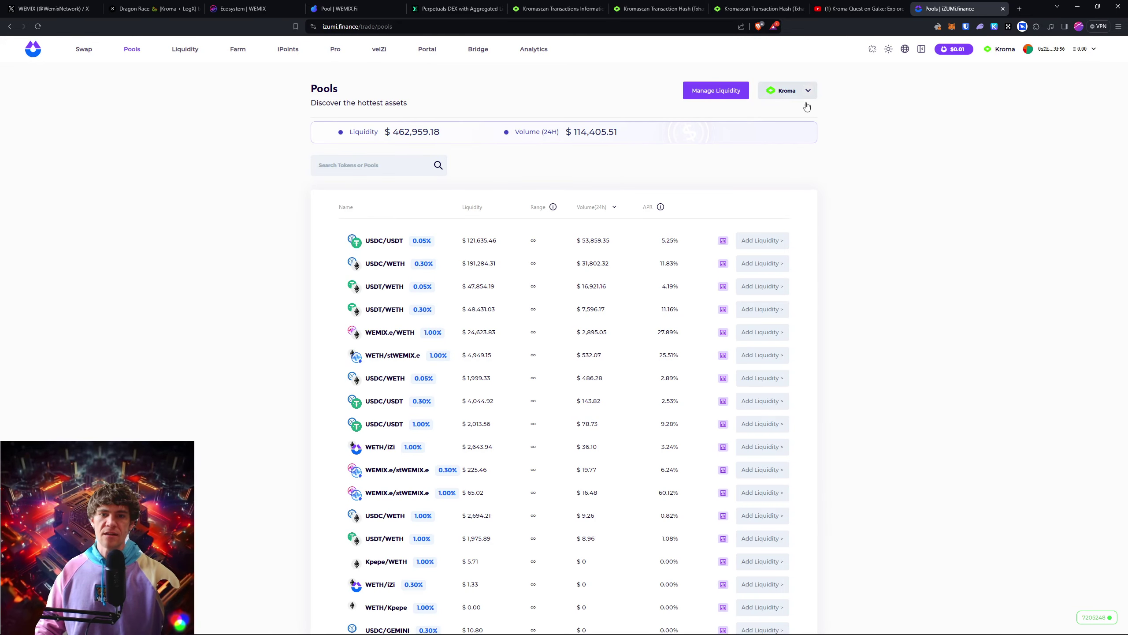
pyautogui.click(745, 92)
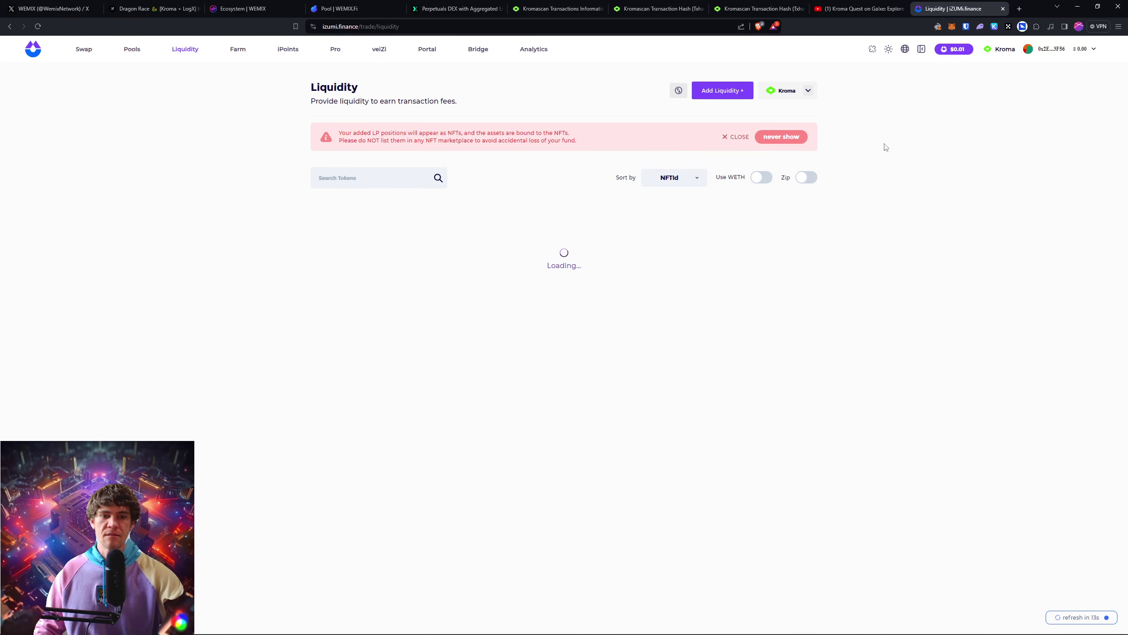
pyautogui.click(737, 137)
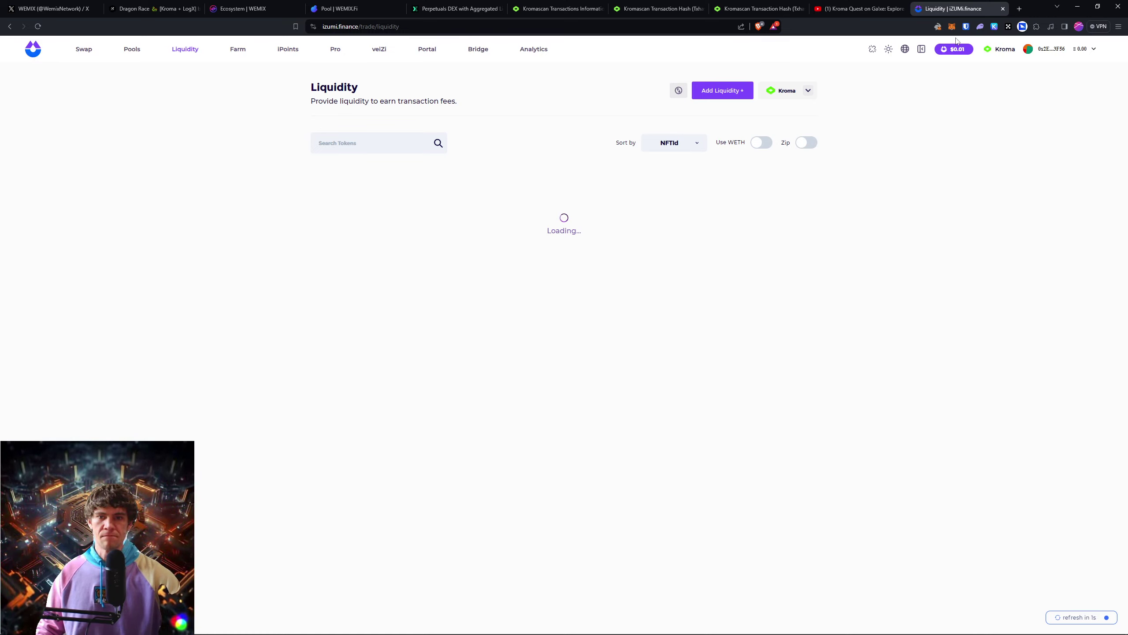
pyautogui.click(889, 49)
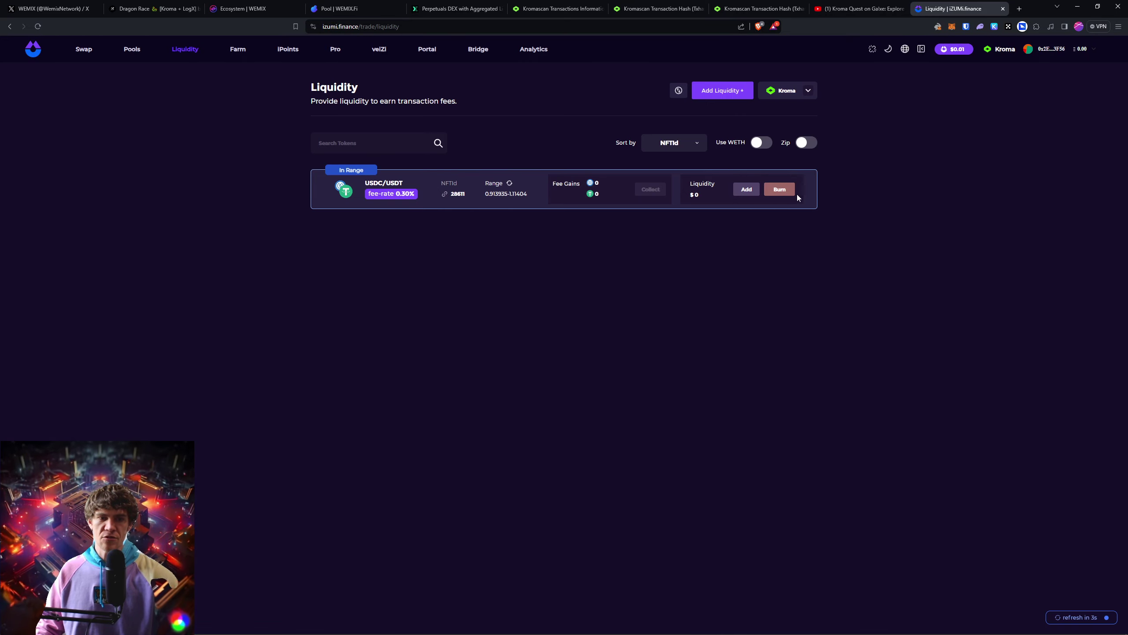
# Switch to the YouTube video on the Kroma Quest and skim from its iZUMi add-liquidity part through the Hypermarket and Krew sections
pyautogui.click(859, 8)
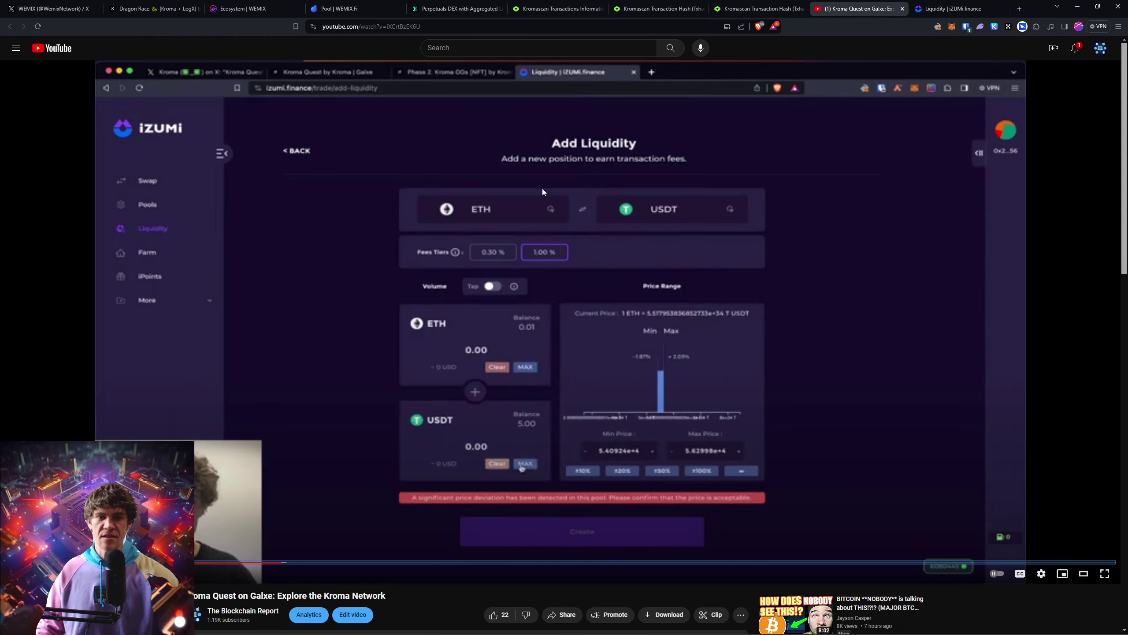
pyautogui.click(290, 563)
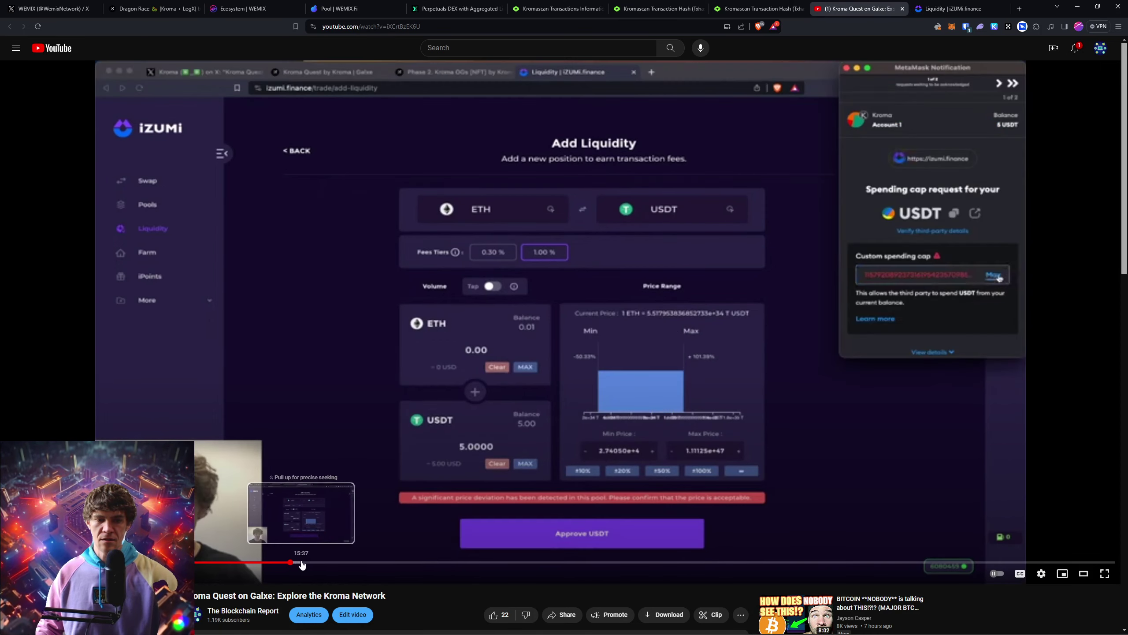
pyautogui.moveTo(302, 564); pyautogui.dragTo(378, 563)
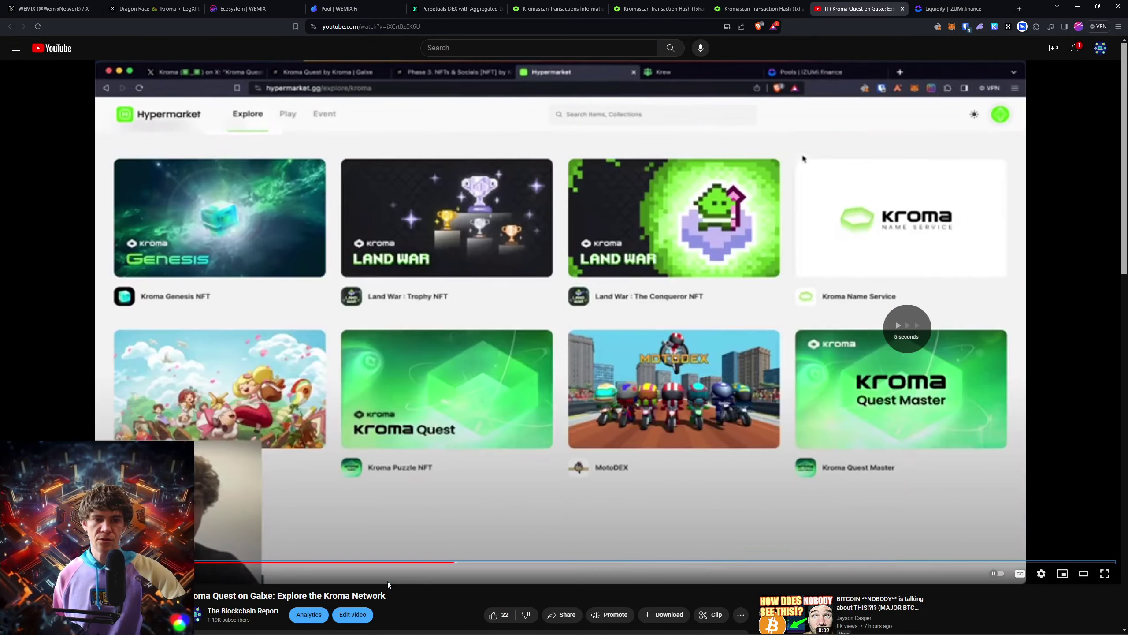
pyautogui.press('Right')
pyautogui.press('Right')
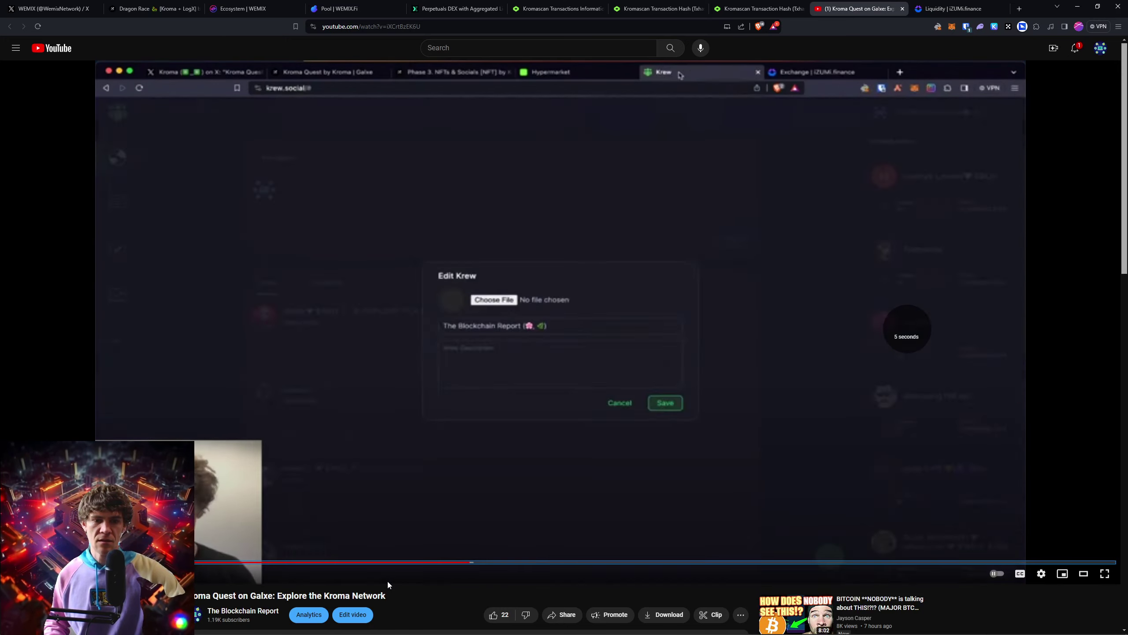
pyautogui.press('Right')
pyautogui.press('Right')
pyautogui.press('Right')
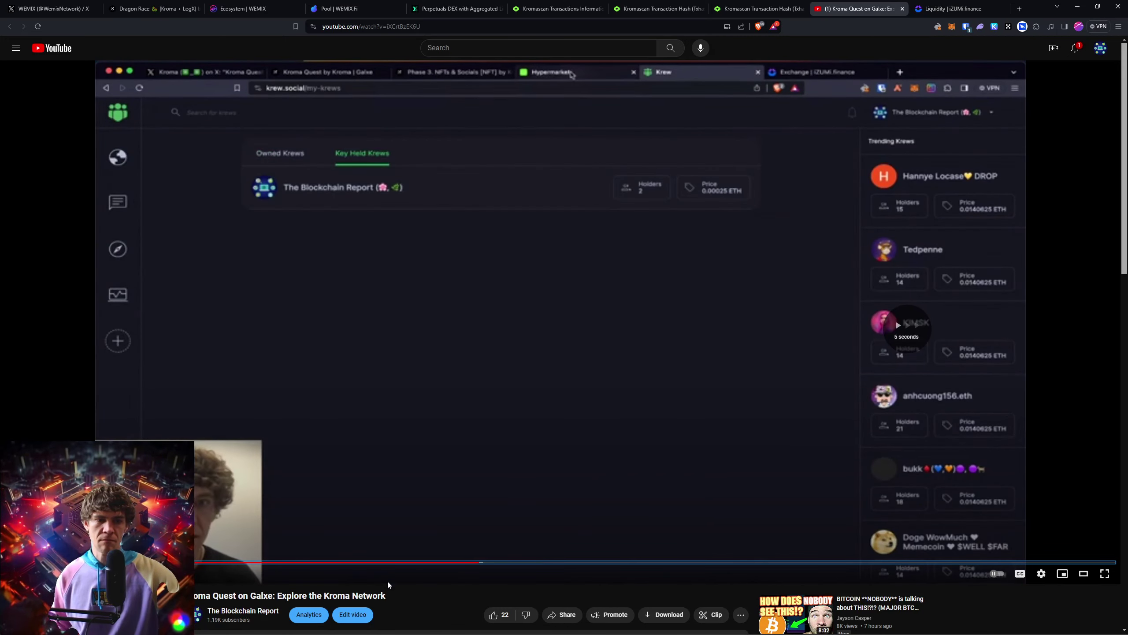
pyautogui.press('Right')
pyautogui.press('Right')
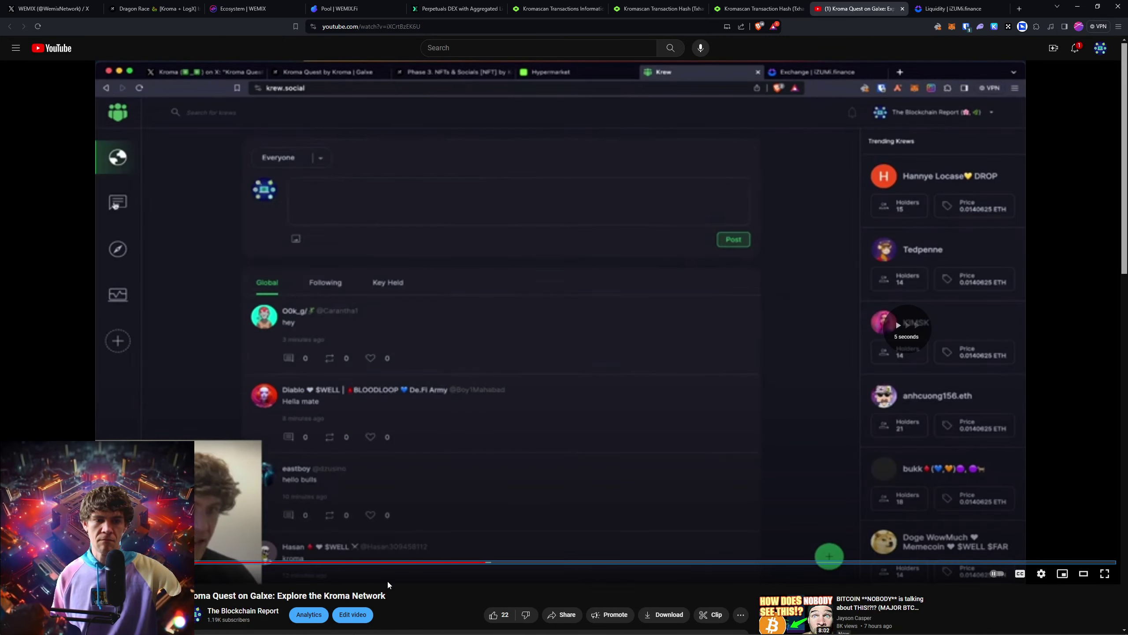
# Return to iZUMi and set up a swap of the maximum stWEMIX.e balance to USDT
pyautogui.click(950, 9)
pyautogui.click(83, 49)
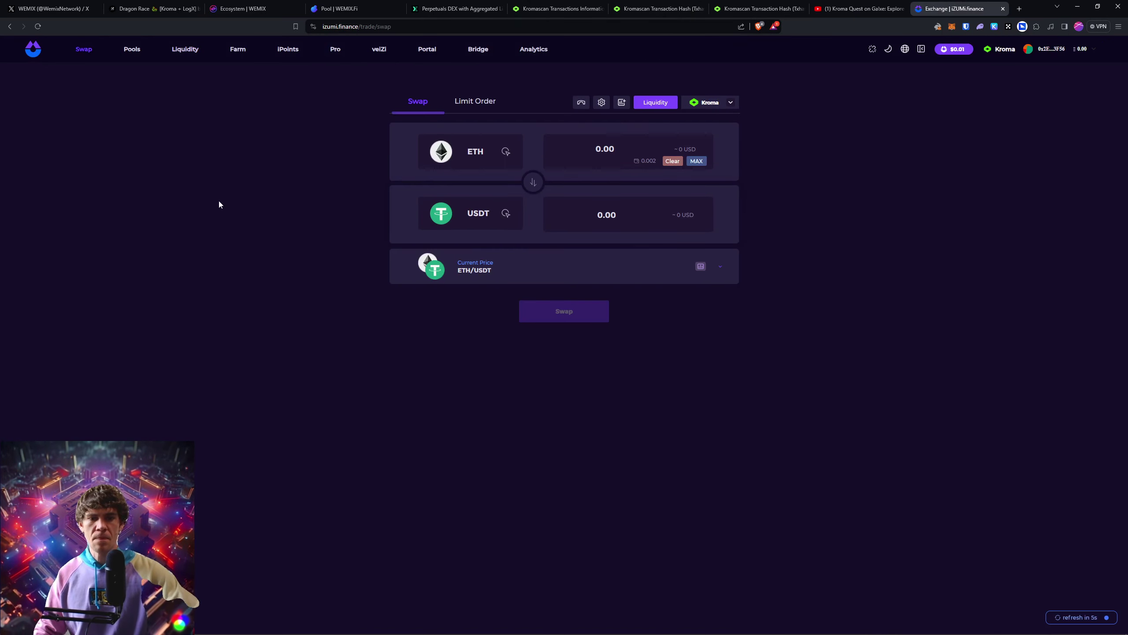
pyautogui.click(494, 154)
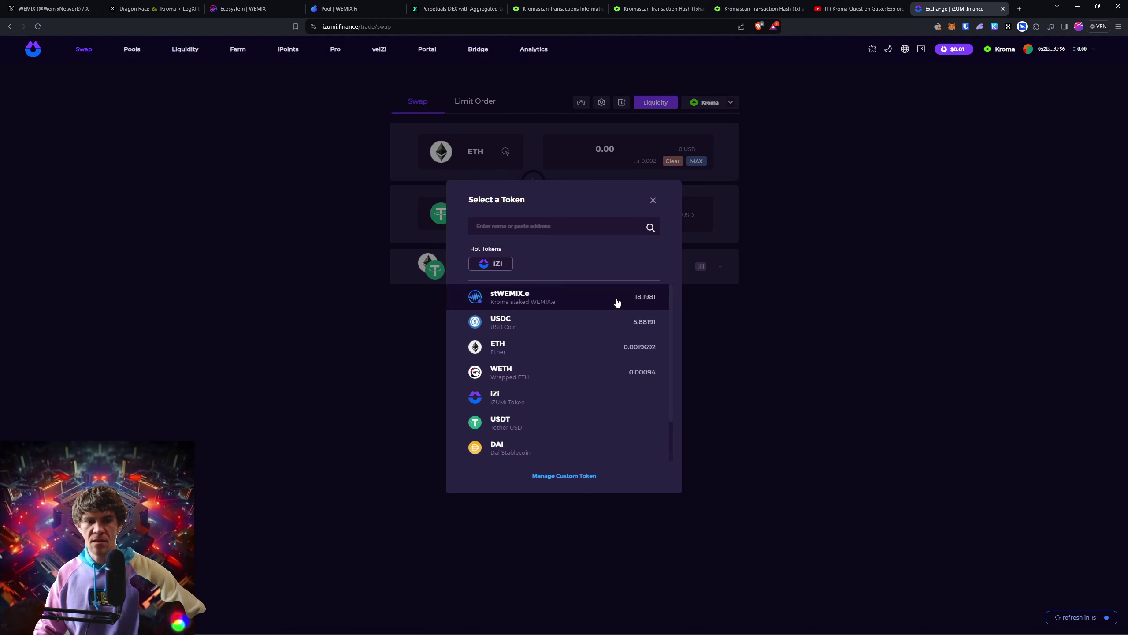
pyautogui.click(617, 302)
pyautogui.click(492, 216)
pyautogui.click(582, 178)
pyautogui.click(697, 161)
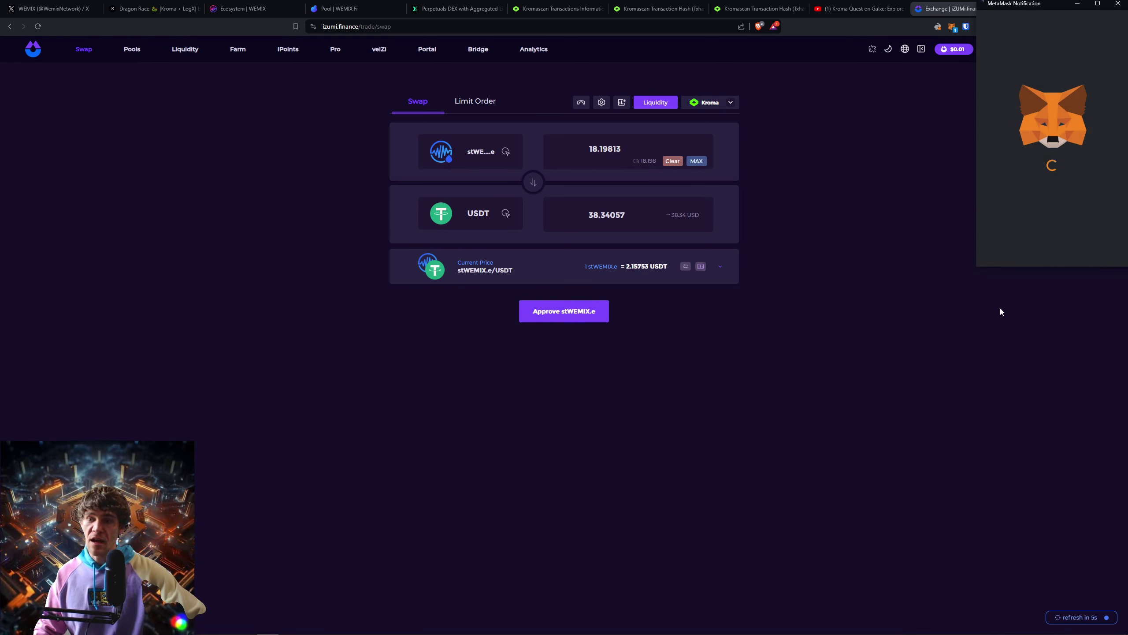
# Approve a MetaMask spending cap covering the full stWEMIX.e swap amount
pyautogui.click(1097, 195)
pyautogui.scroll(-2, 1095, 209)
pyautogui.click(1083, 247)
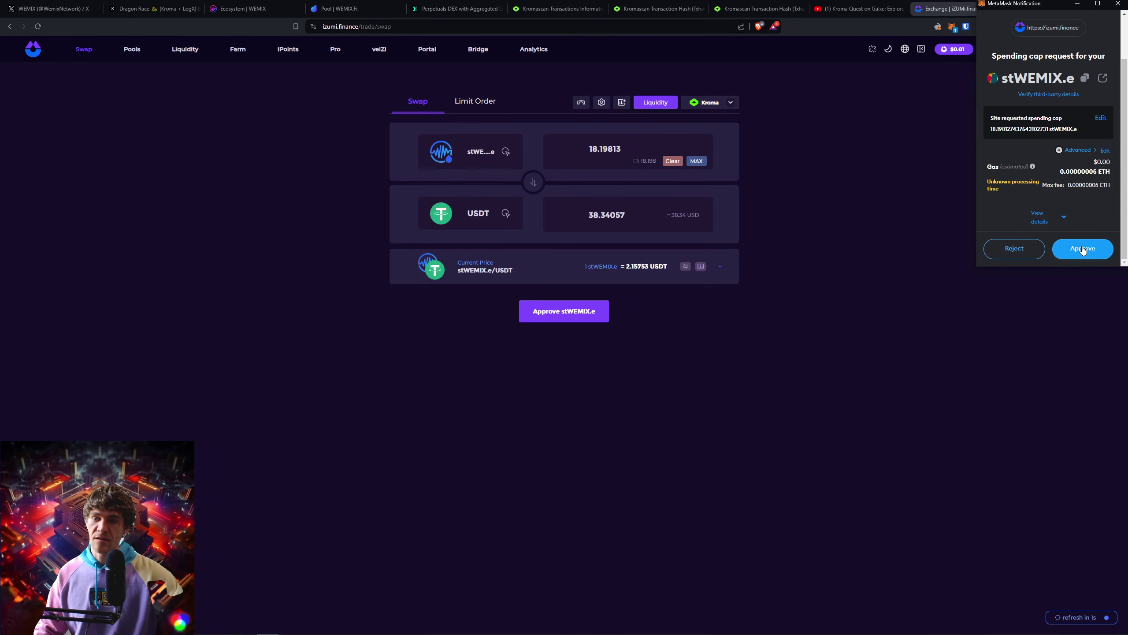
pyautogui.click(1082, 246)
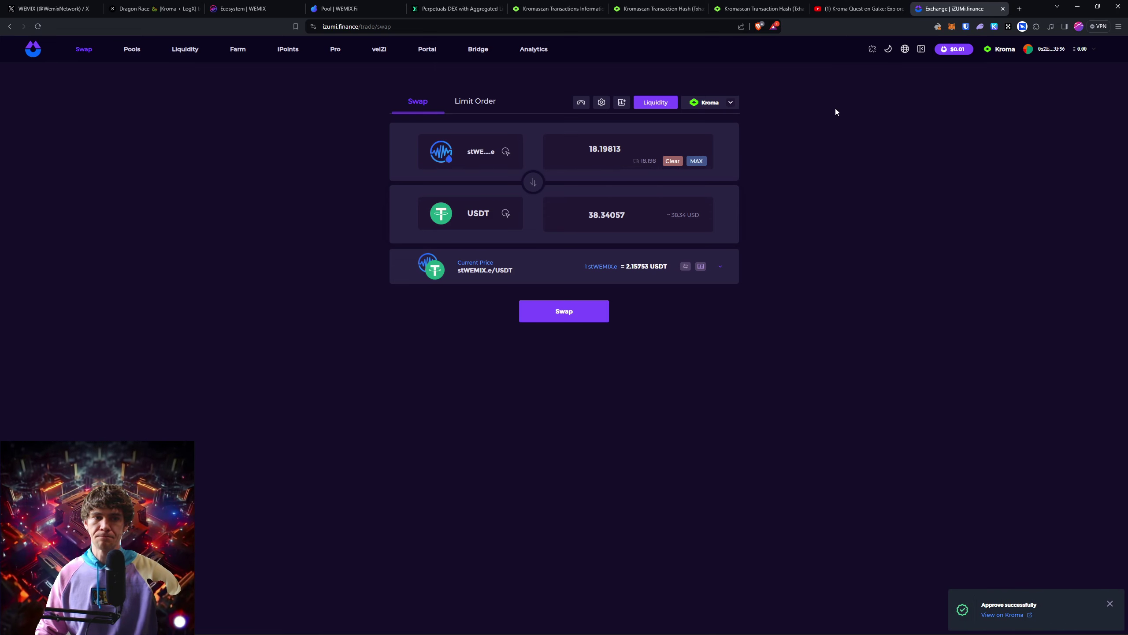
# Try to swap 18.19813 stWEMIX.e for USDT, confirming the transaction in MetaMask
pyautogui.click(568, 313)
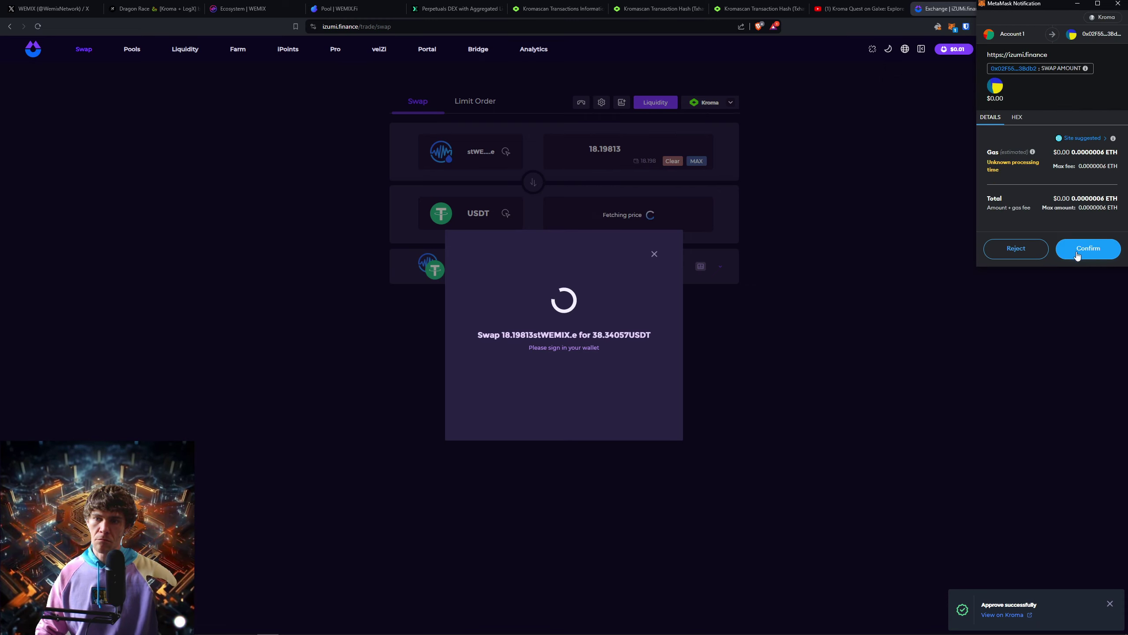
pyautogui.click(1078, 252)
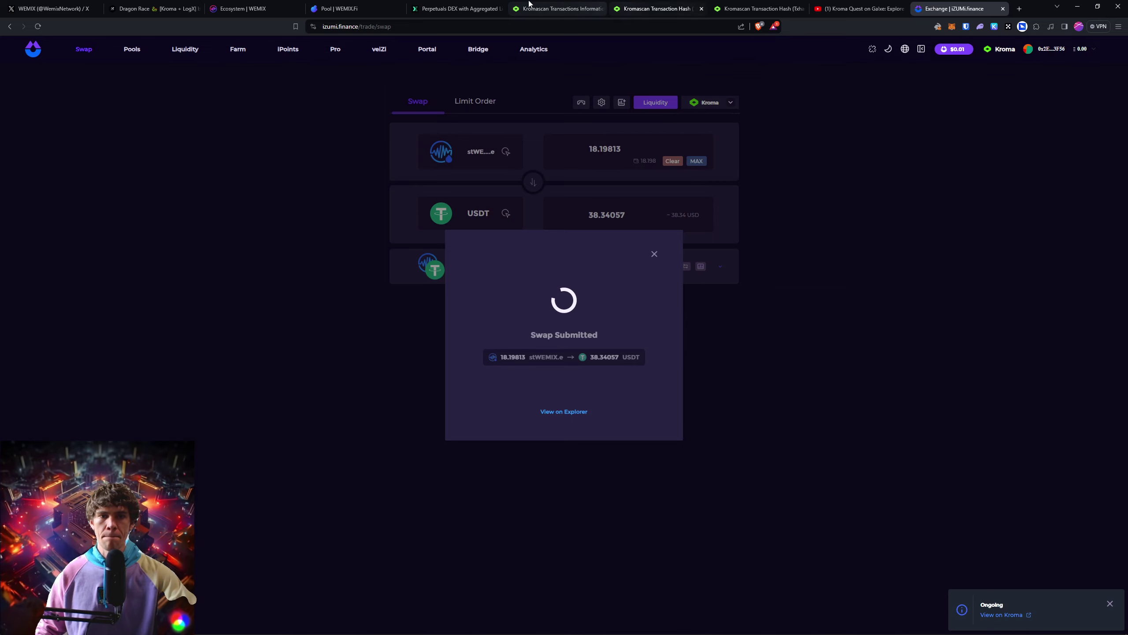
pyautogui.click(453, 4)
pyautogui.click(966, 4)
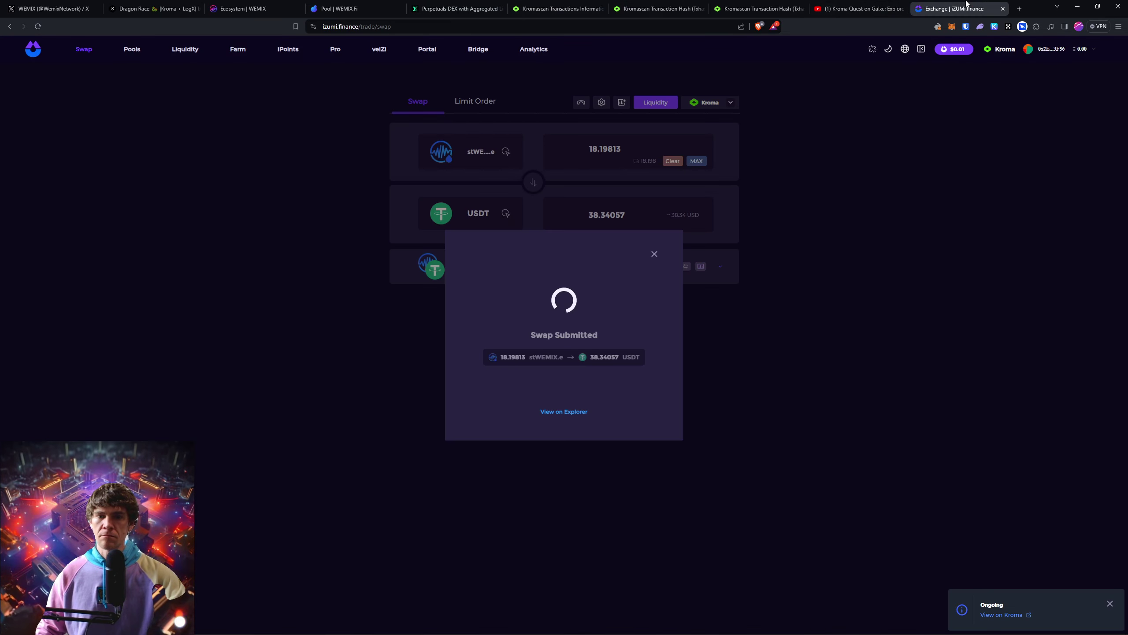
# Close the WEMIX Ecosystem and WEMIX.Fi Pool pages and return to the iZUMi swap page
pyautogui.click(458, 5)
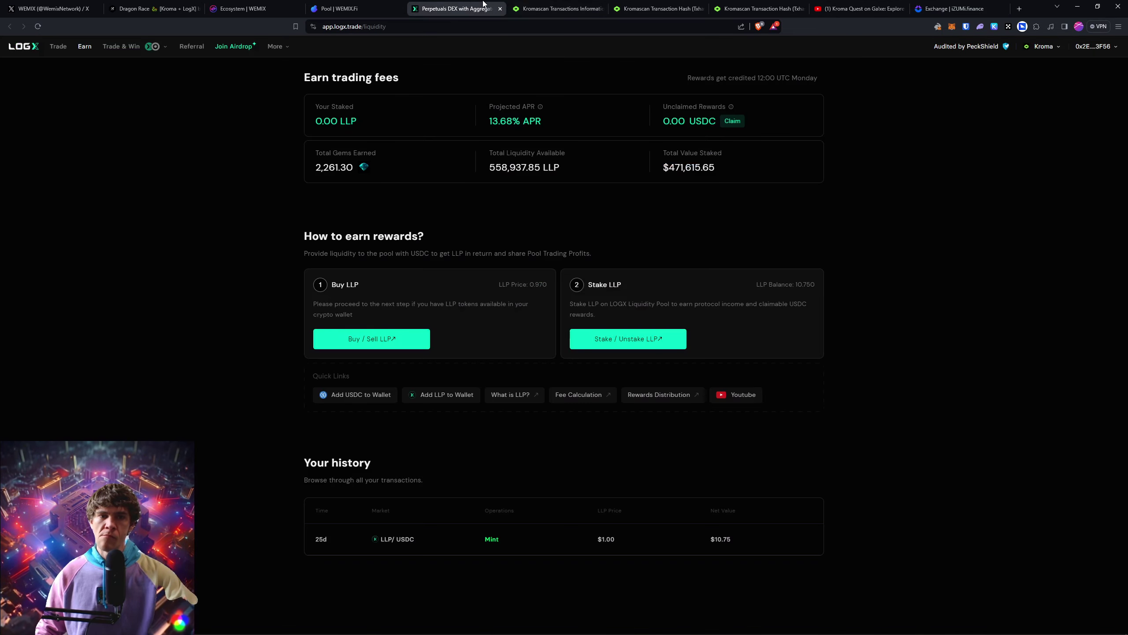
pyautogui.click(373, 4)
pyautogui.click(298, 8)
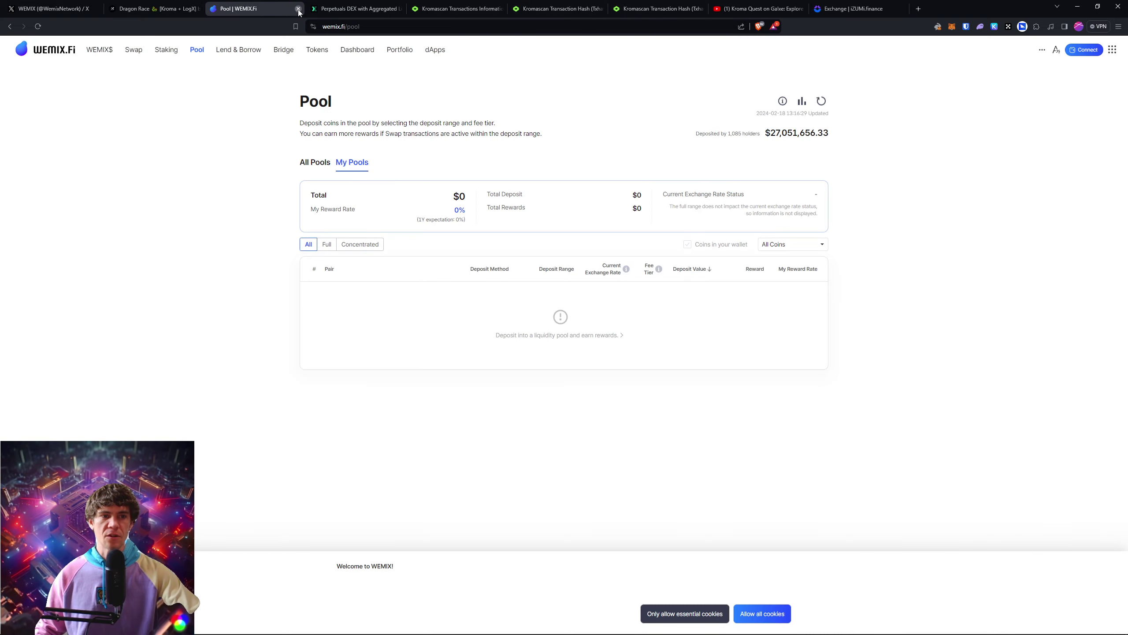
pyautogui.click(298, 8)
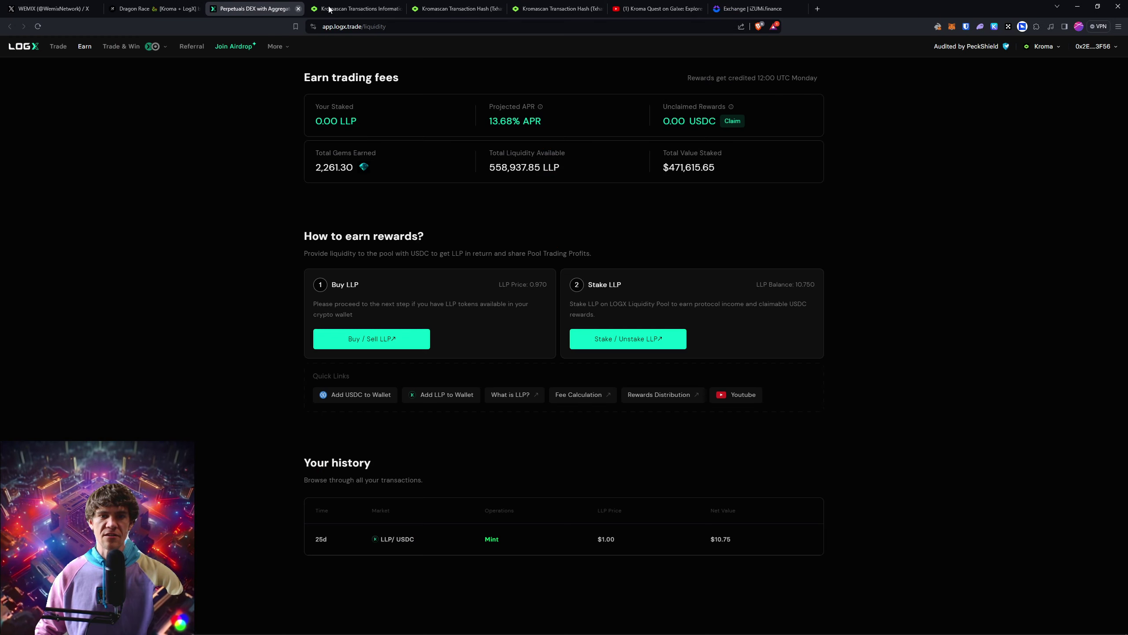
pyautogui.click(710, 10)
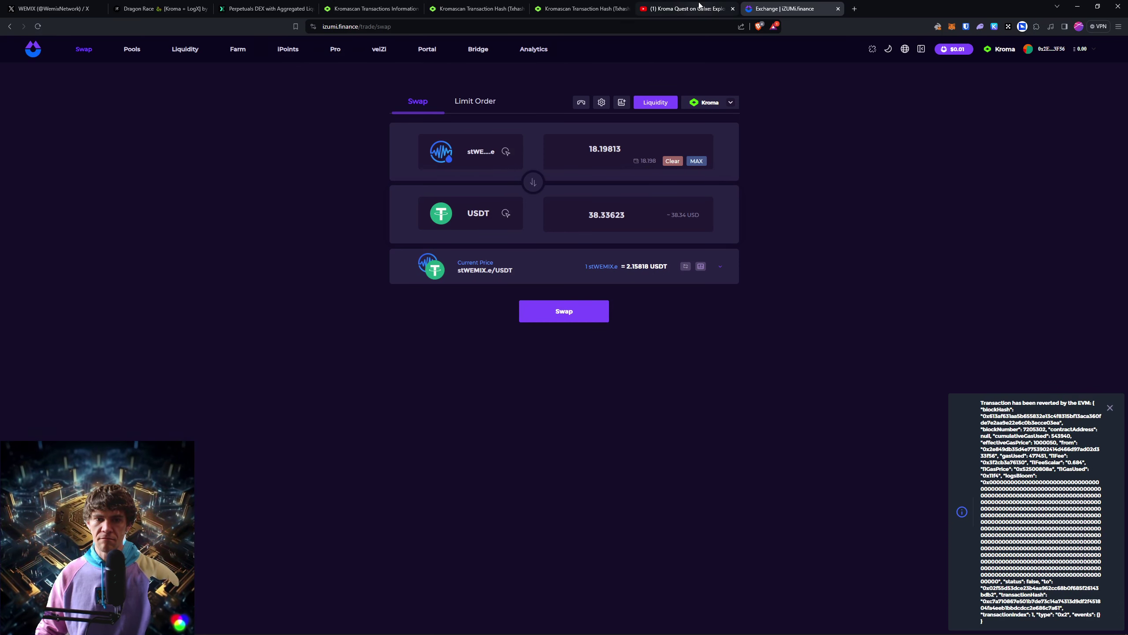
# Skim the Kroma Quest video's Hypermarket NFT and WEMIX on Kroma transfer and staking sections, and return to the iZUMi swap
pyautogui.click(642, 10)
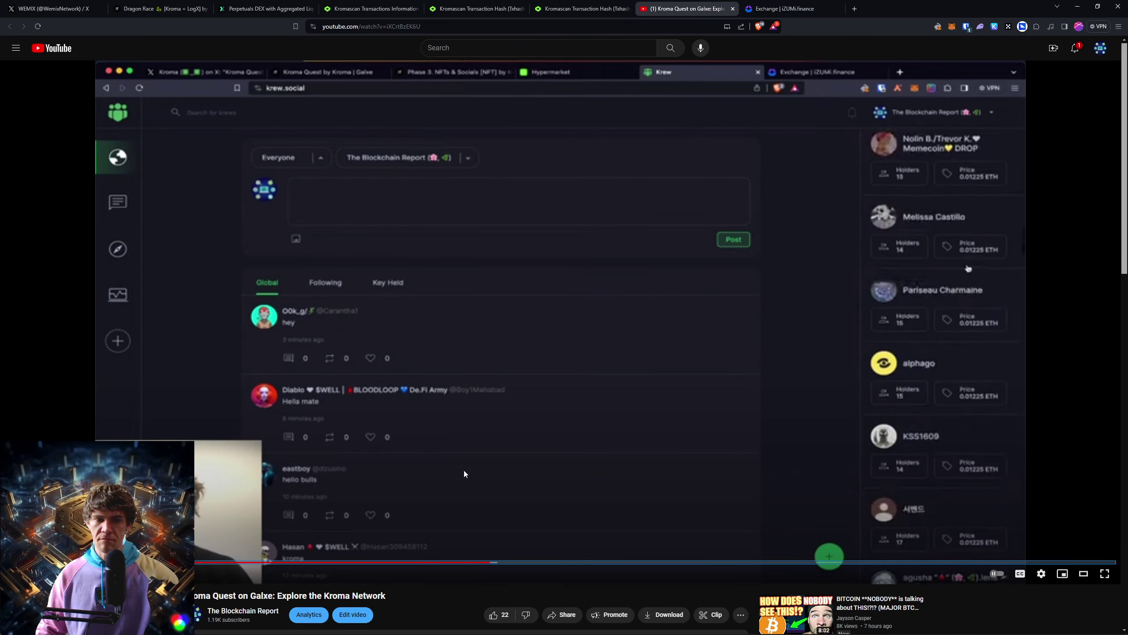
pyautogui.click(506, 577)
pyautogui.press('Right')
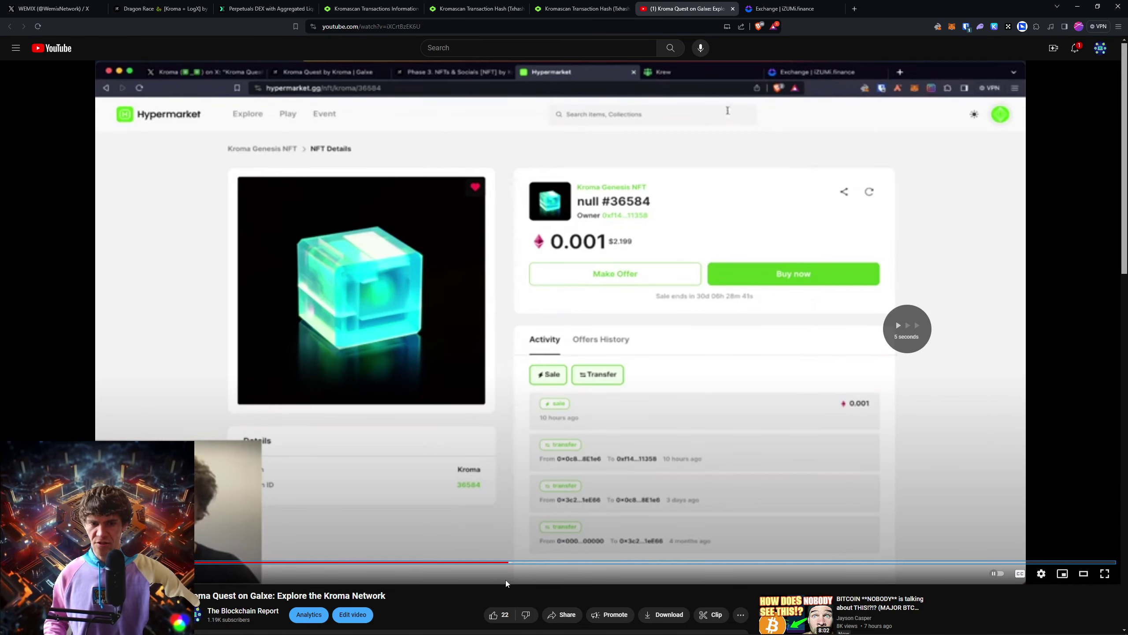
pyautogui.press('Right')
pyautogui.press('Right')
pyautogui.press('Right')
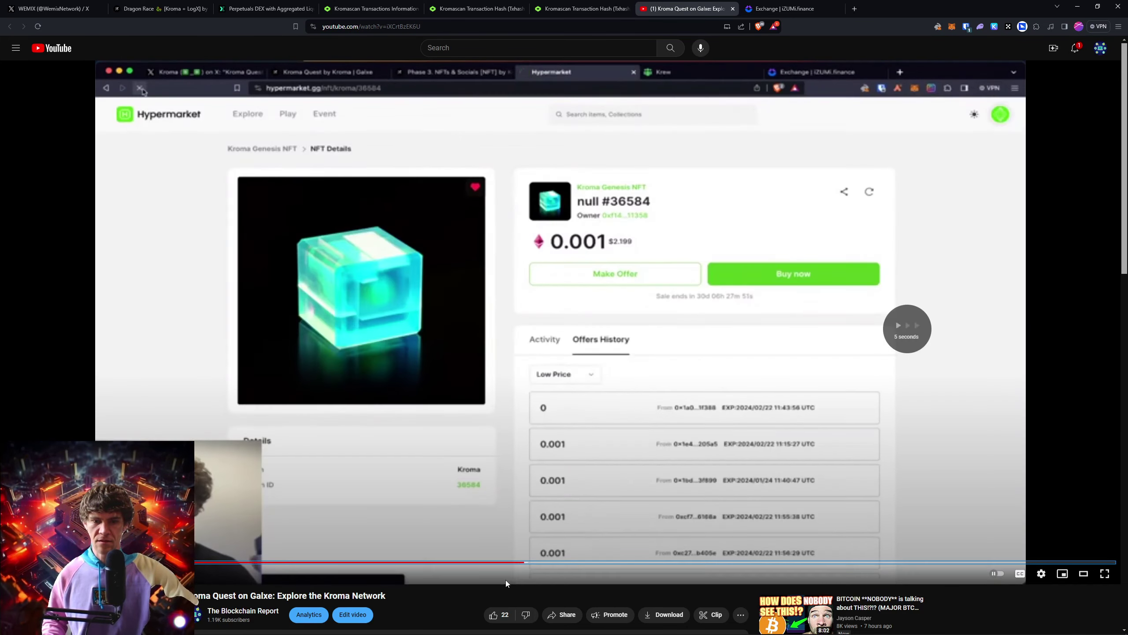
pyautogui.press('Right')
pyautogui.press('Right')
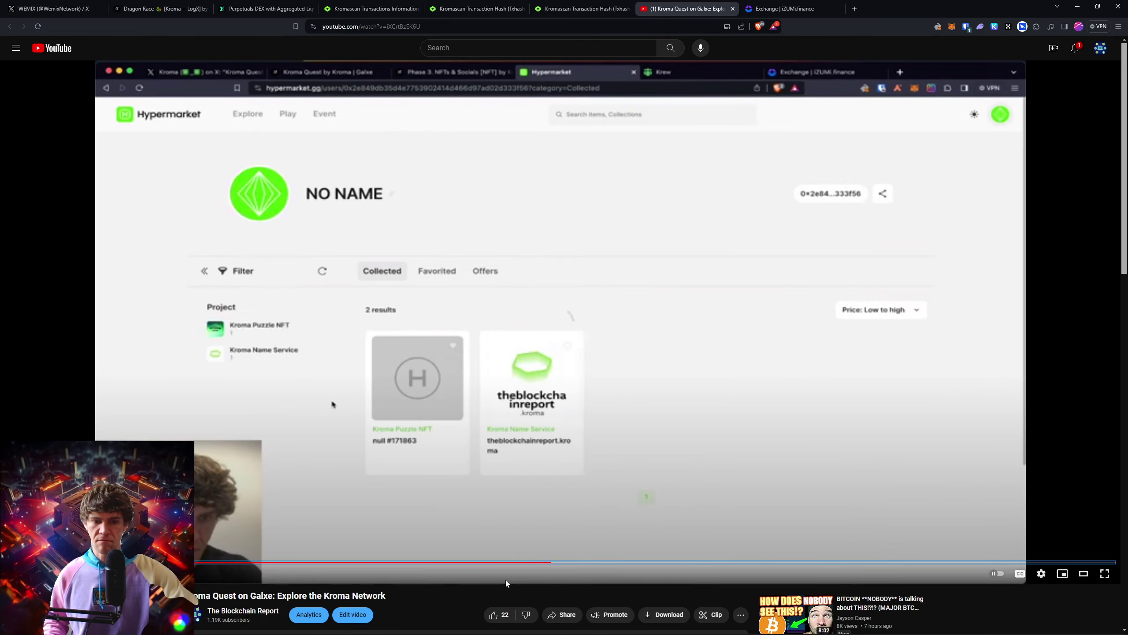
pyautogui.press('Right')
pyautogui.press('Right')
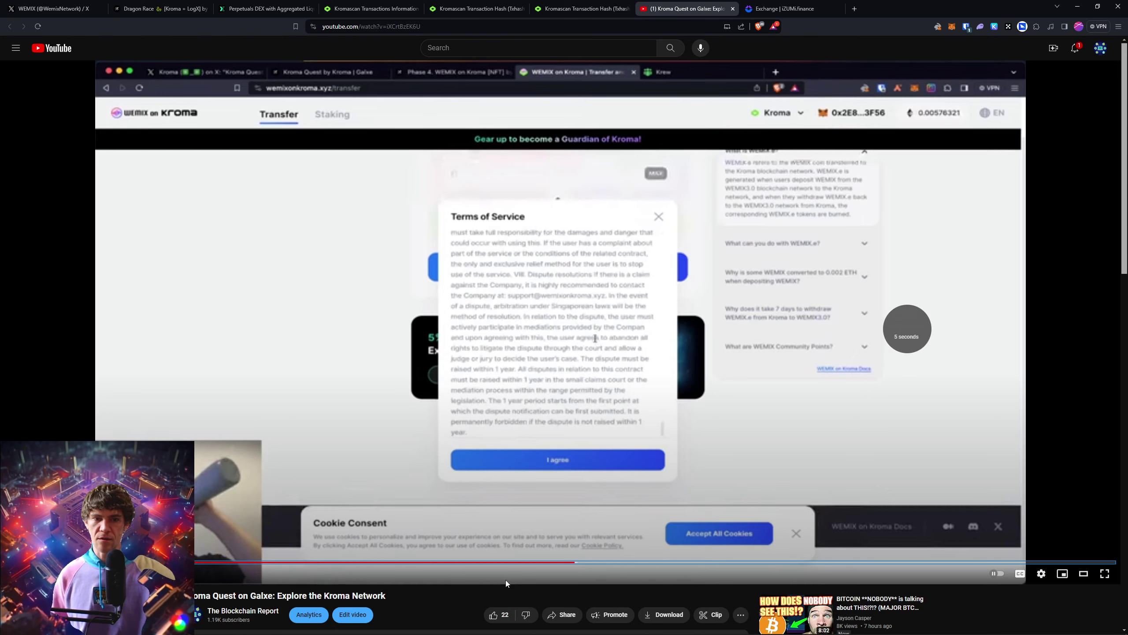
pyautogui.press('Right')
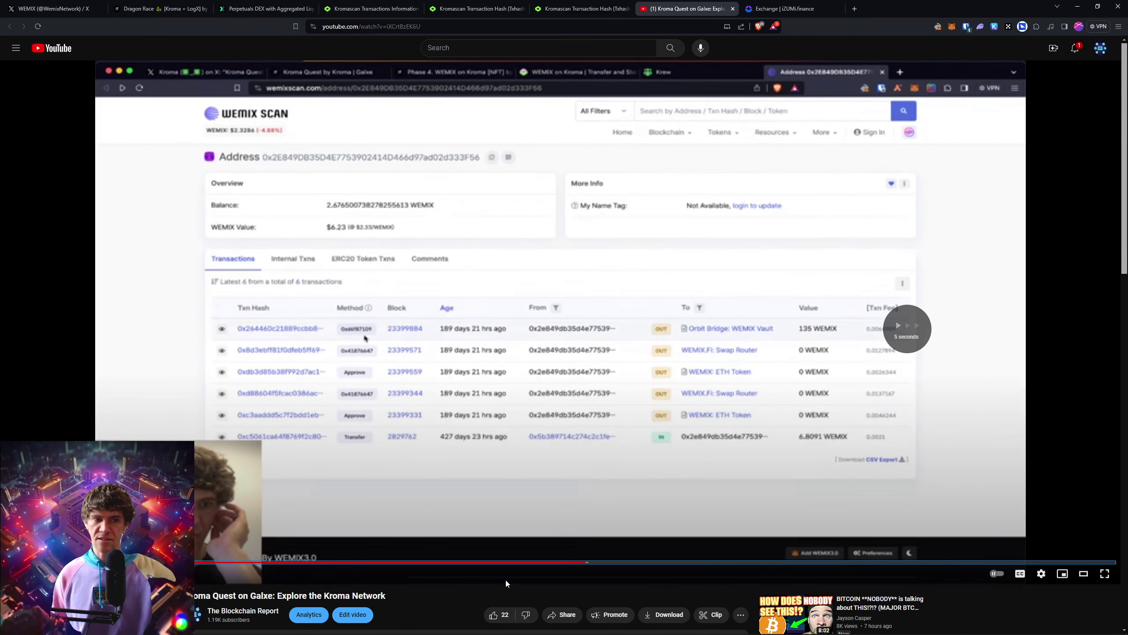
pyautogui.press('Right')
pyautogui.press('Right')
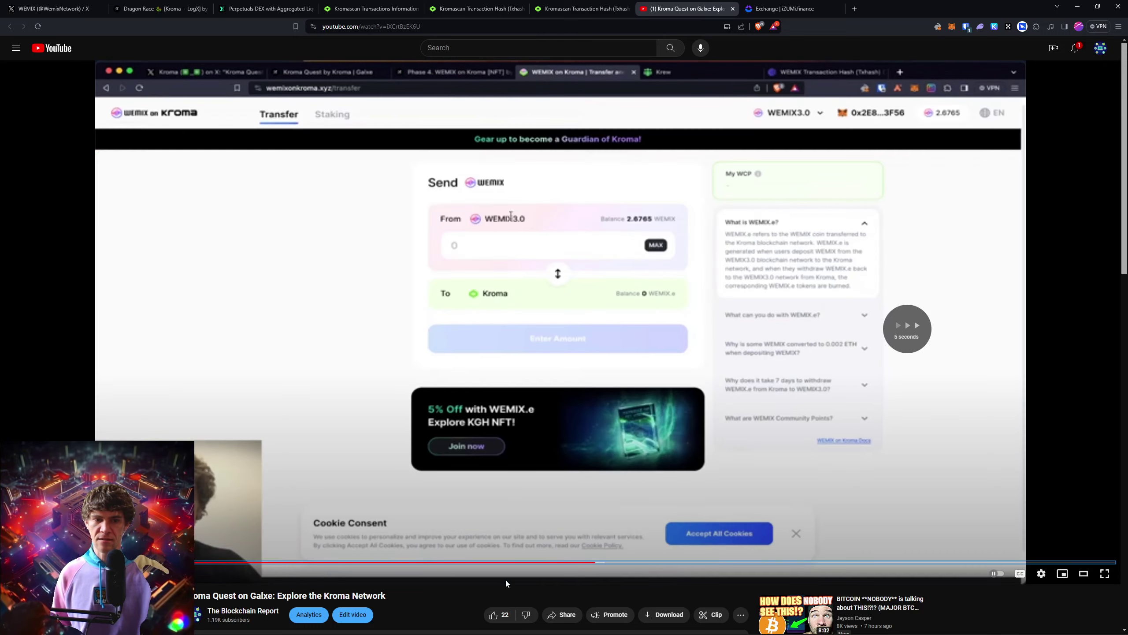
pyautogui.press('Right')
pyautogui.press('Right')
pyautogui.press('Right')
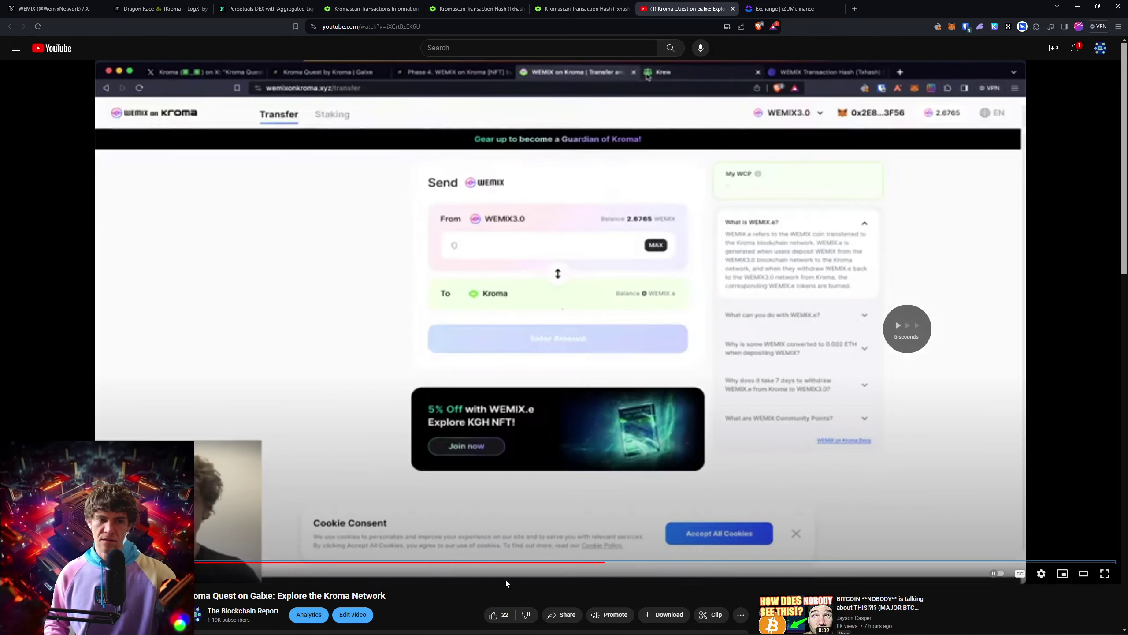
pyautogui.press('Right')
pyautogui.press('Right')
pyautogui.press('Right')
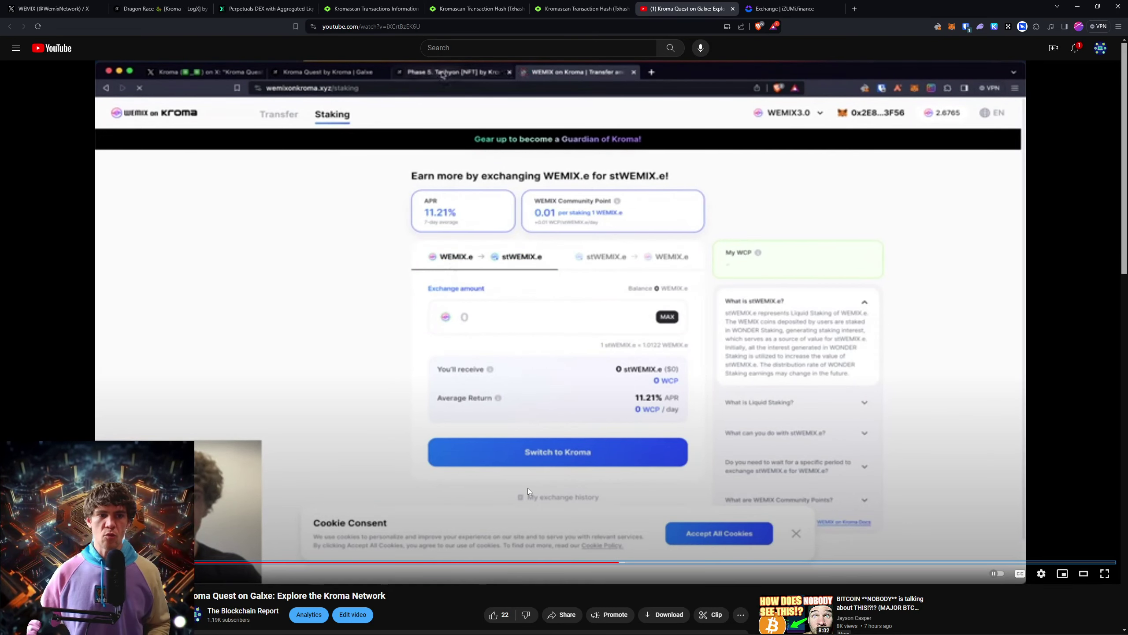
pyautogui.click(782, 9)
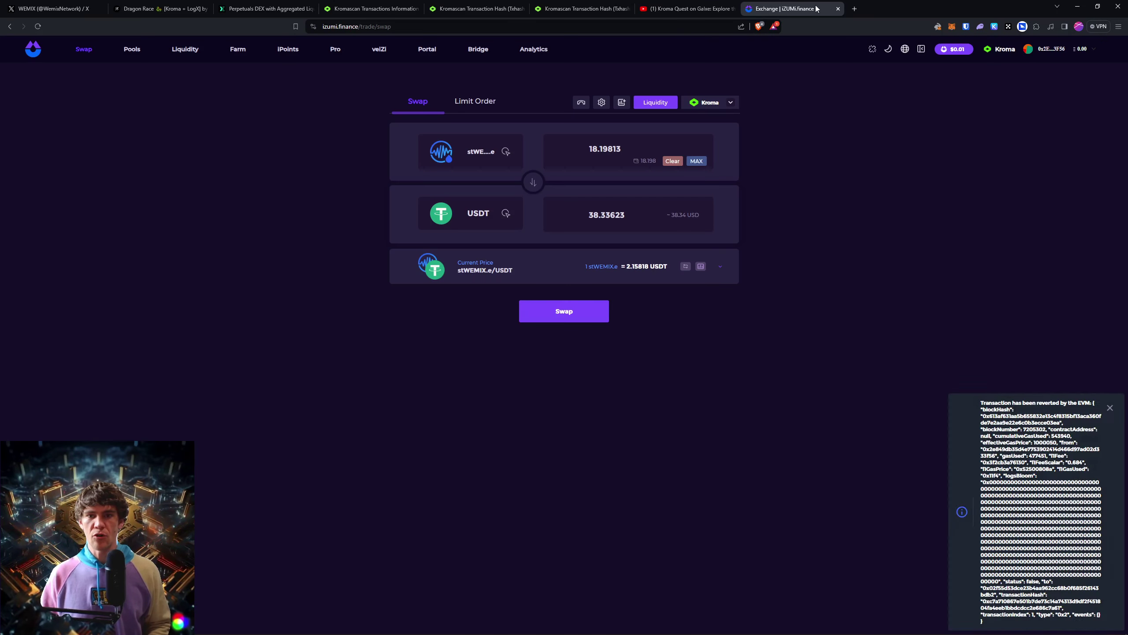
# Open the WEMIX on Kroma site, wemixonkroma.xyz, in a new browser tab
pyautogui.click(854, 8)
pyautogui.write('wemixon')
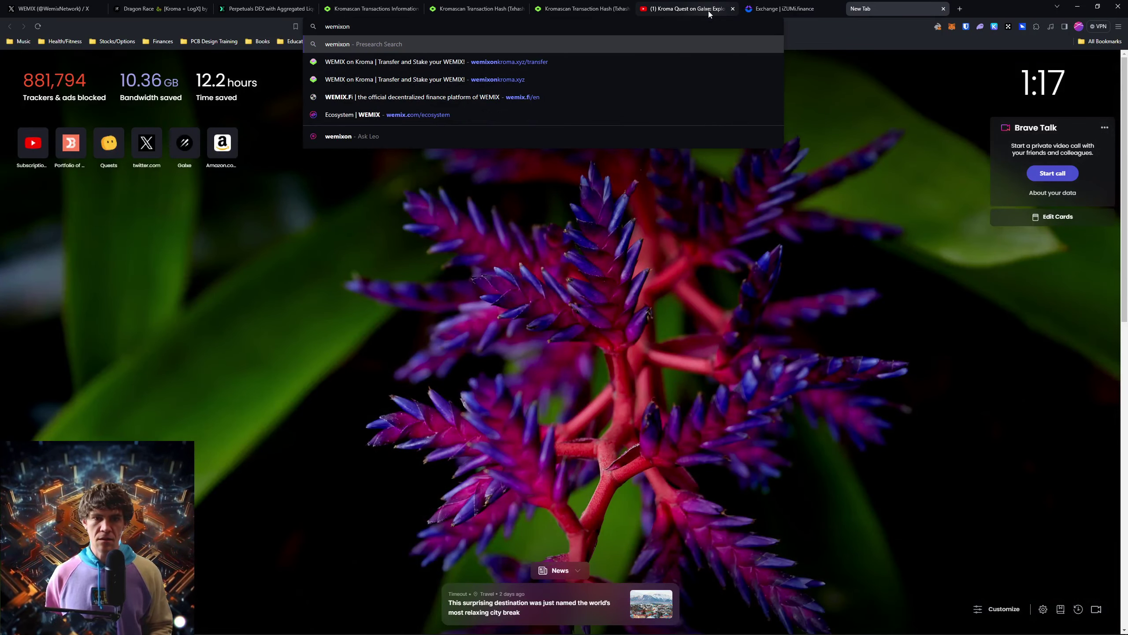
pyautogui.press('Down')
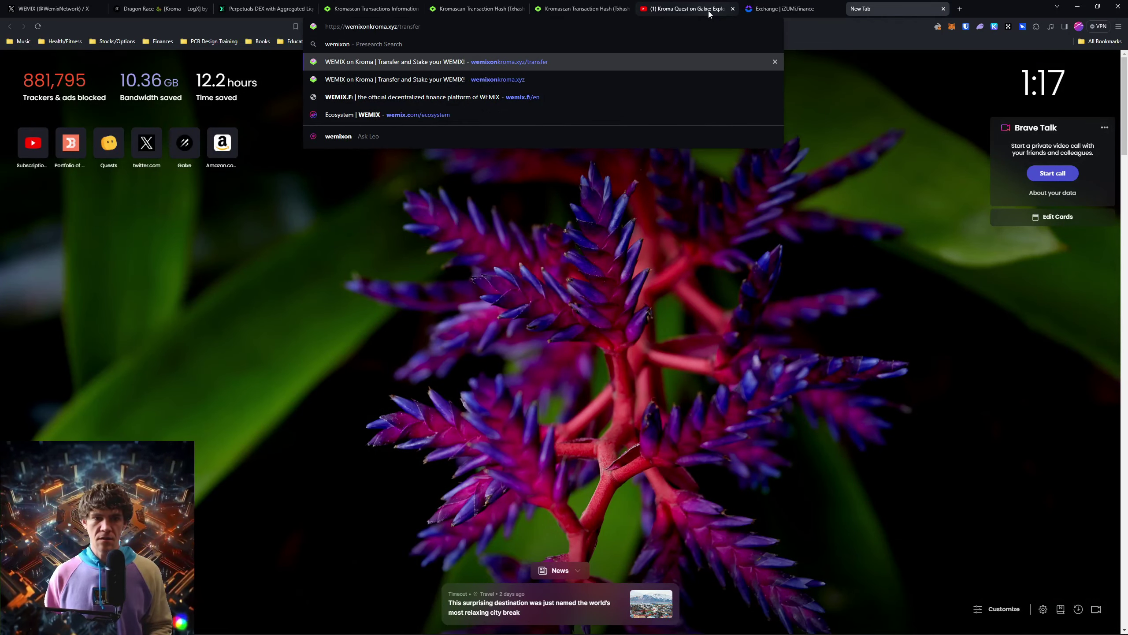
pyautogui.press('Down')
pyautogui.press('Return')
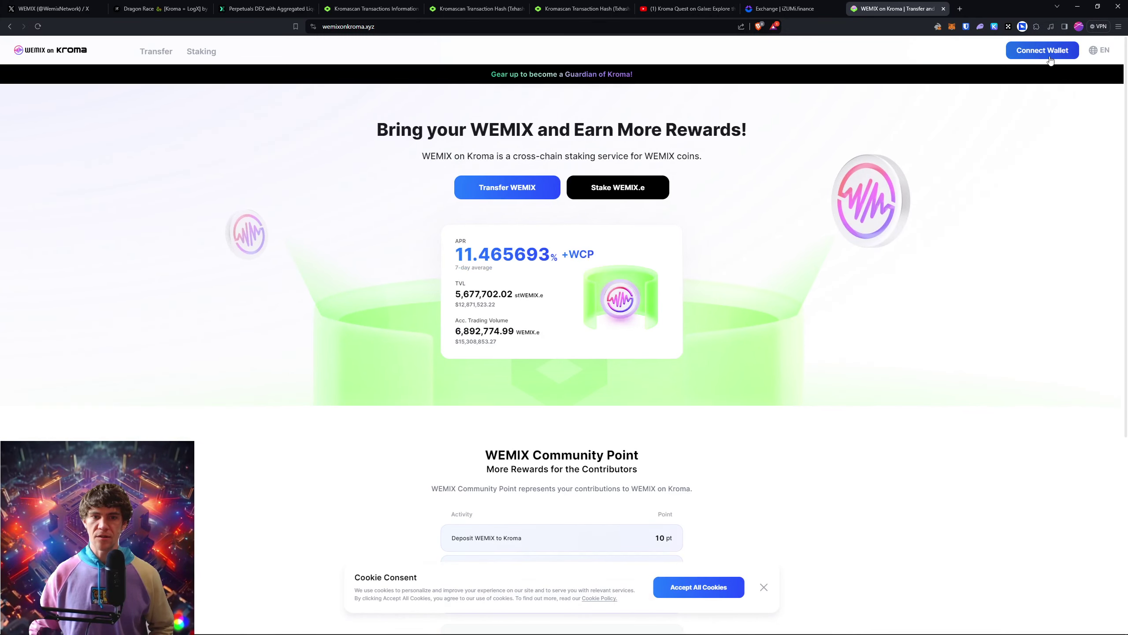
# Connect the MetaMask wallet account to the WEMIX on Kroma site and approve the connection request
pyautogui.click(1048, 54)
pyautogui.click(1041, 114)
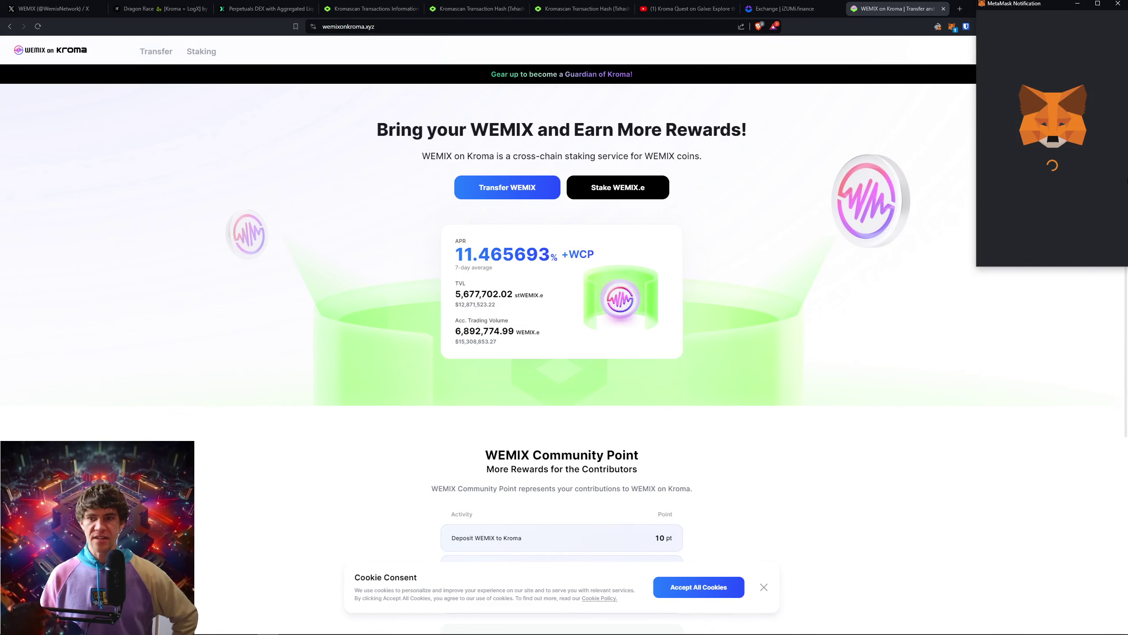
pyautogui.click(1109, 250)
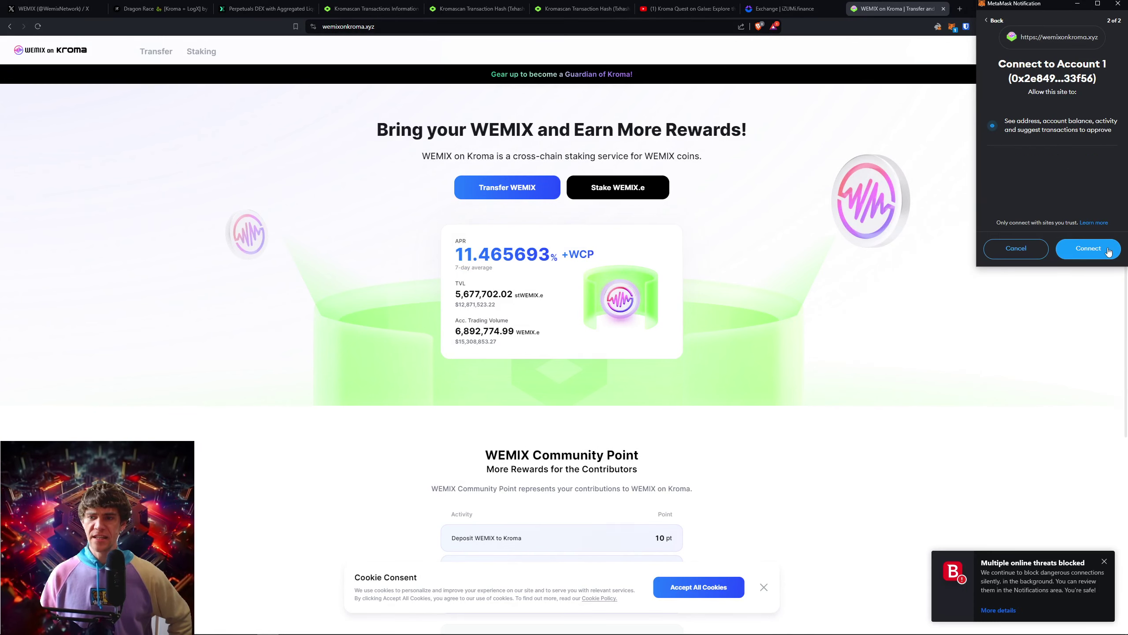
pyautogui.click(1088, 318)
pyautogui.click(614, 445)
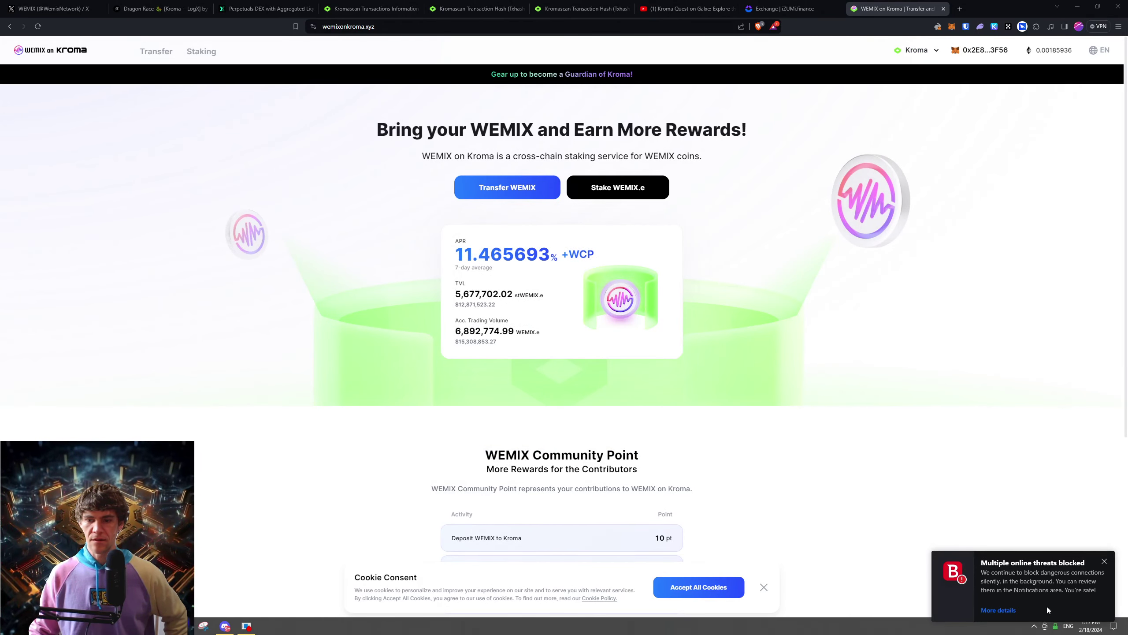
# Switch the Mullvad VPN location to Sweden and return to the WEMIX on Kroma site
pyautogui.click(1055, 628)
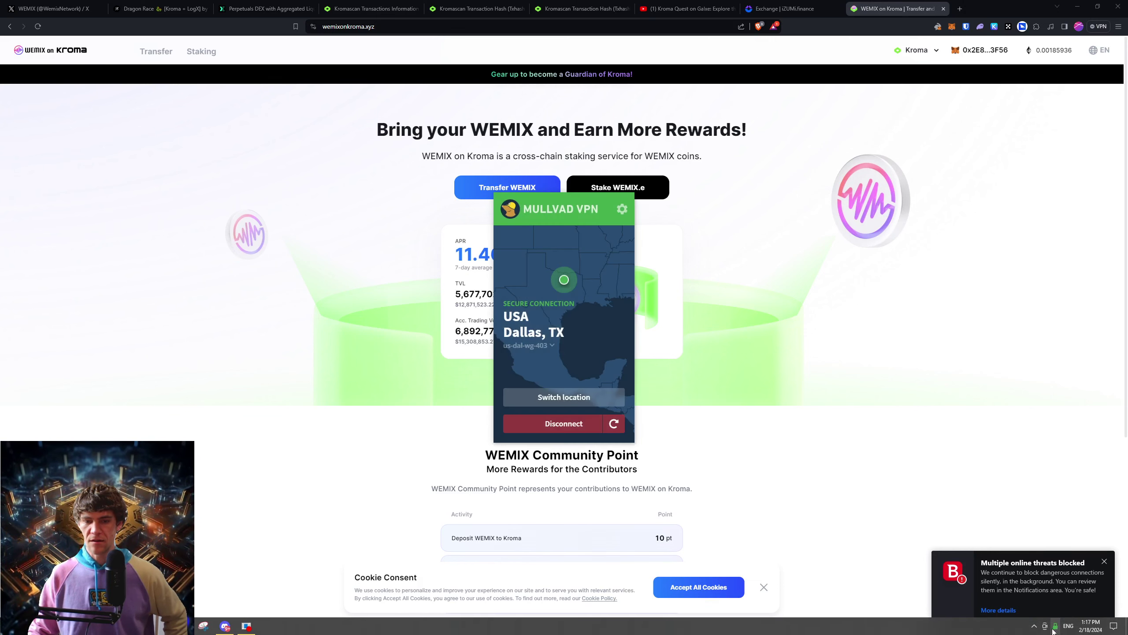
pyautogui.click(593, 402)
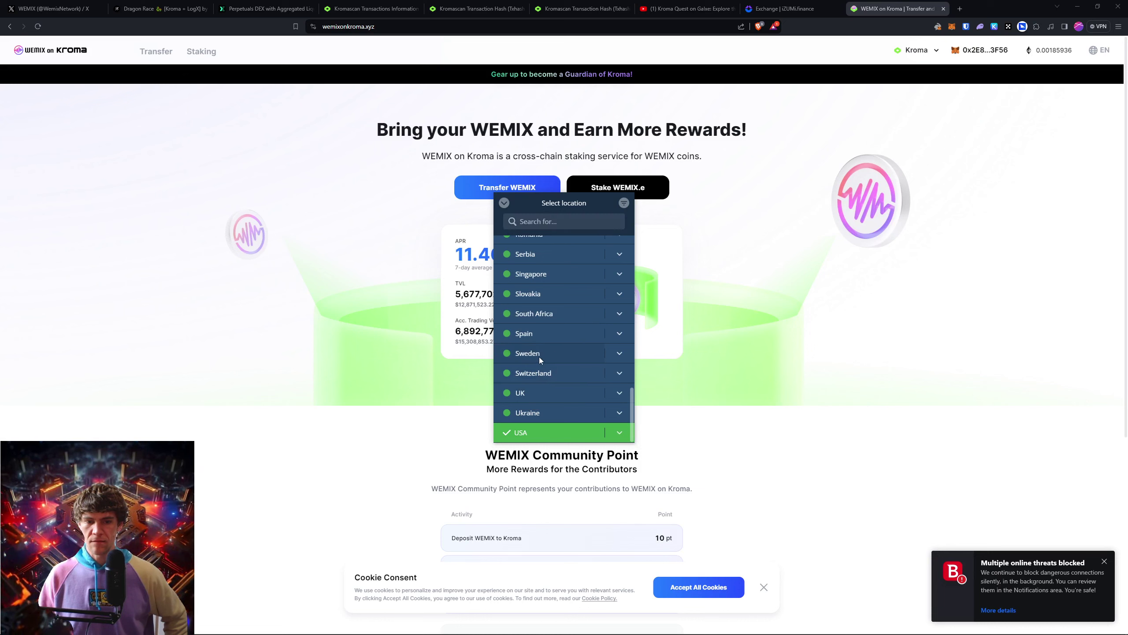
pyautogui.click(540, 355)
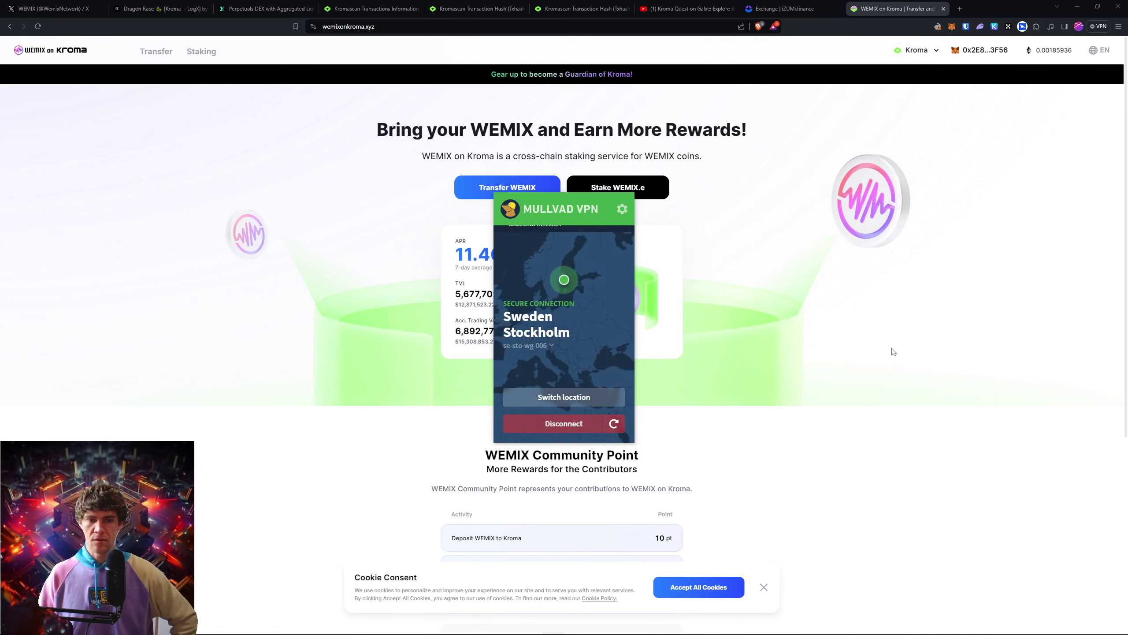
pyautogui.click(894, 352)
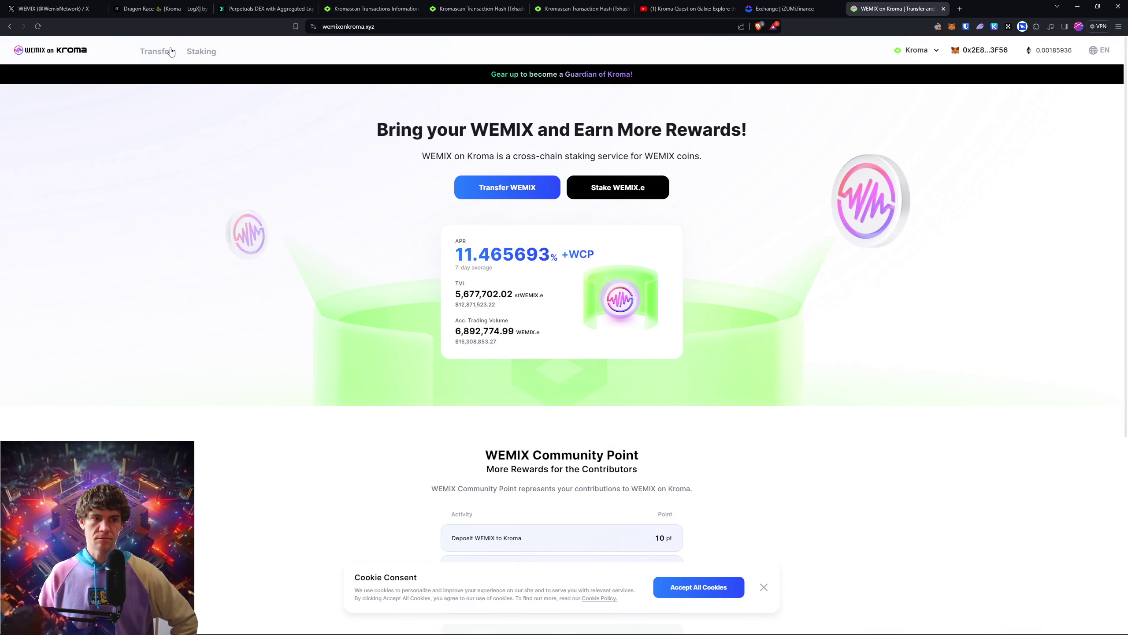
# Set up a staking exchange of the full 18.19812743 stWEMIX.e balance to WEMIX.e and request its approval
pyautogui.click(207, 53)
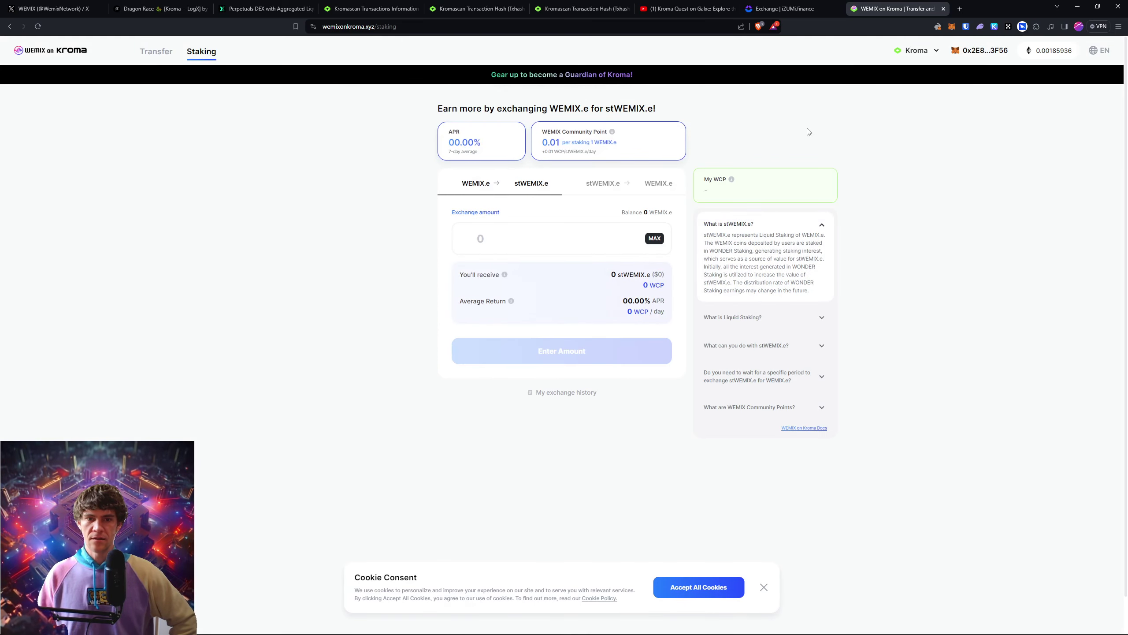
pyautogui.click(608, 183)
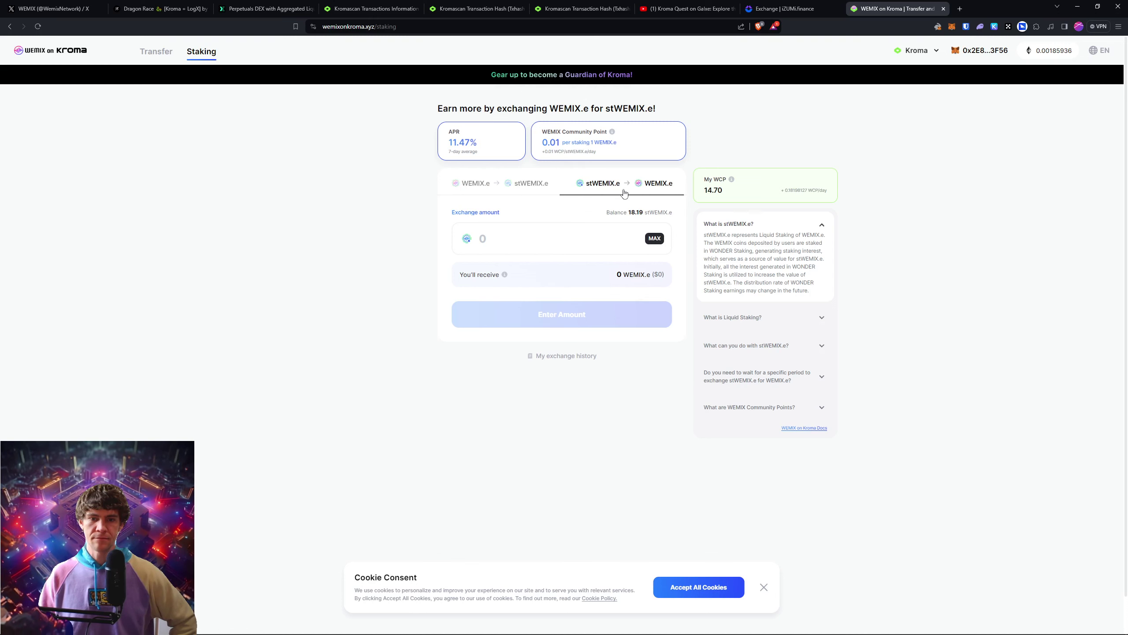
pyautogui.click(650, 244)
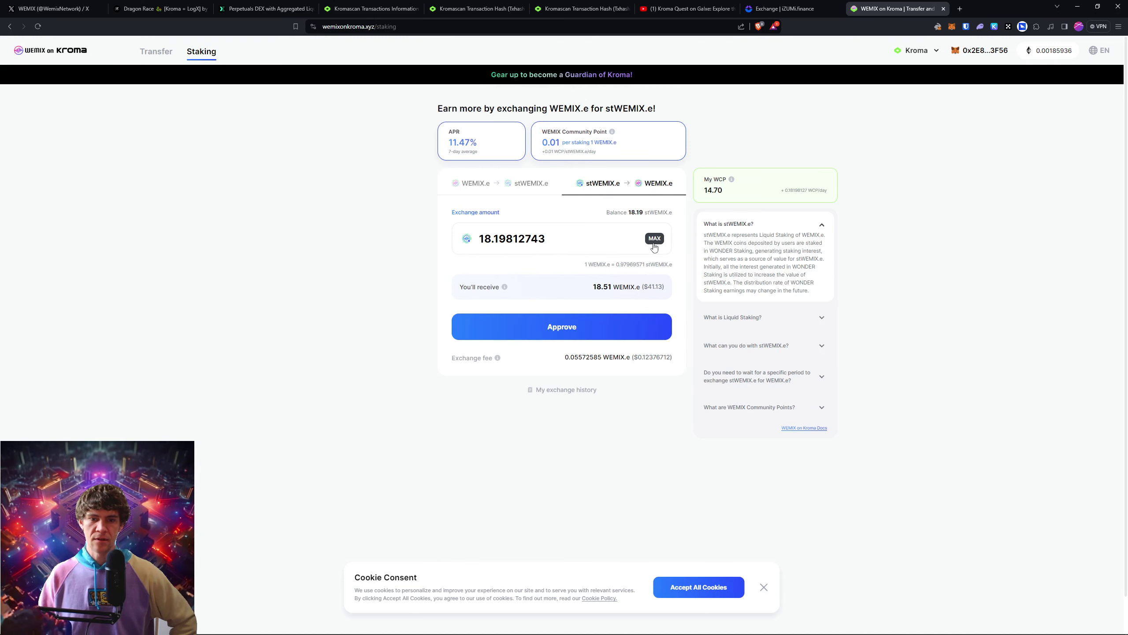
pyautogui.click(625, 326)
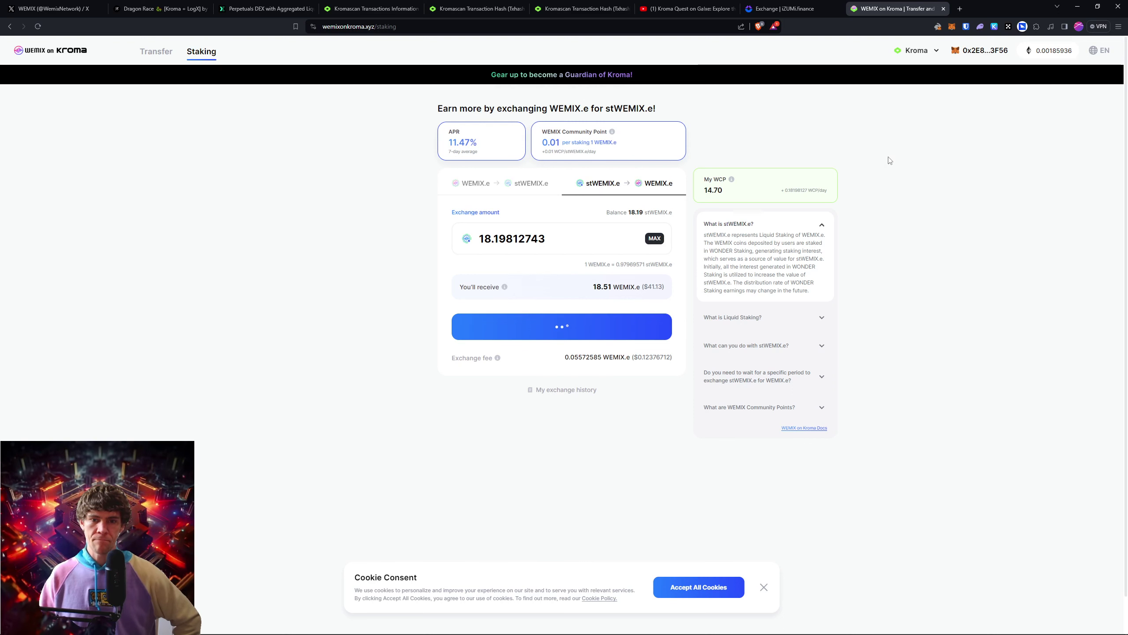
# Approve the maximum stWEMIX.e spending cap in MetaMask, confirm the exchange to WEMIX.e, and dismiss the receipt
pyautogui.moveTo(732, 180)
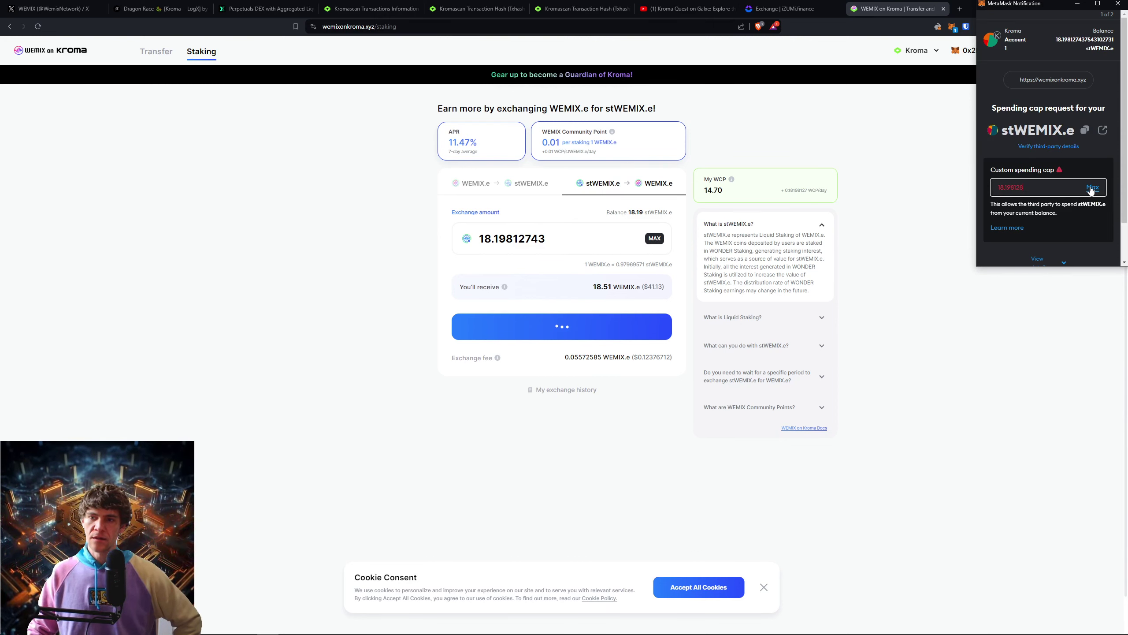
pyautogui.click(1090, 190)
pyautogui.click(1079, 248)
pyautogui.click(1078, 249)
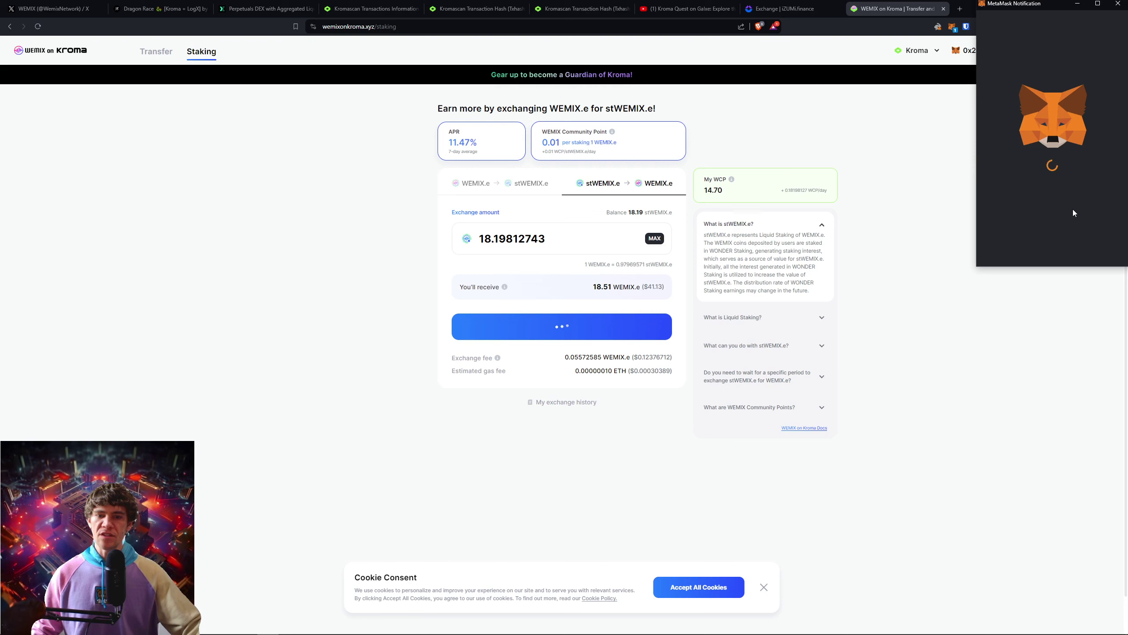
pyautogui.click(1106, 249)
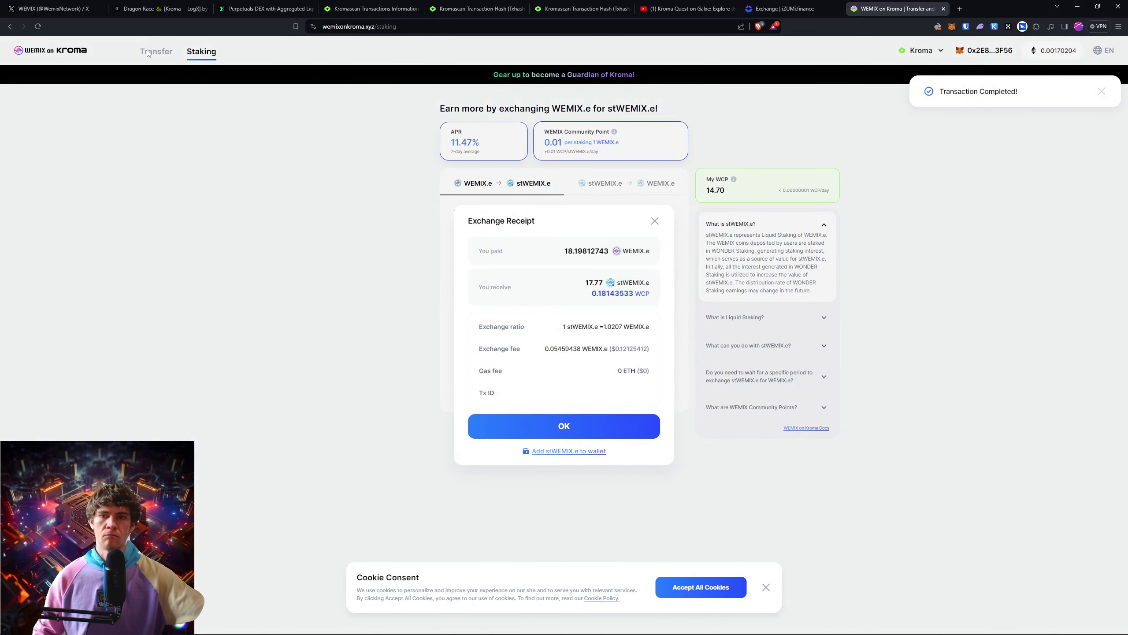
pyautogui.press('Escape')
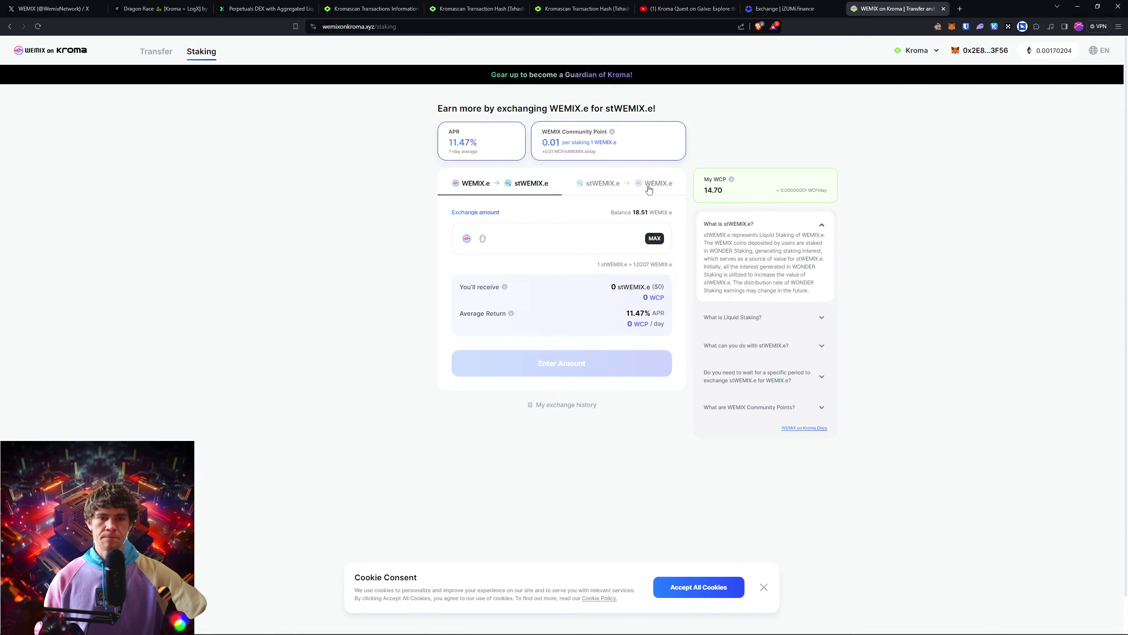
# Check the WEMIX on Kroma transfer page, then set the iZUMi swap to the full 18.51956 WEMIX.e for USDT
pyautogui.click(159, 52)
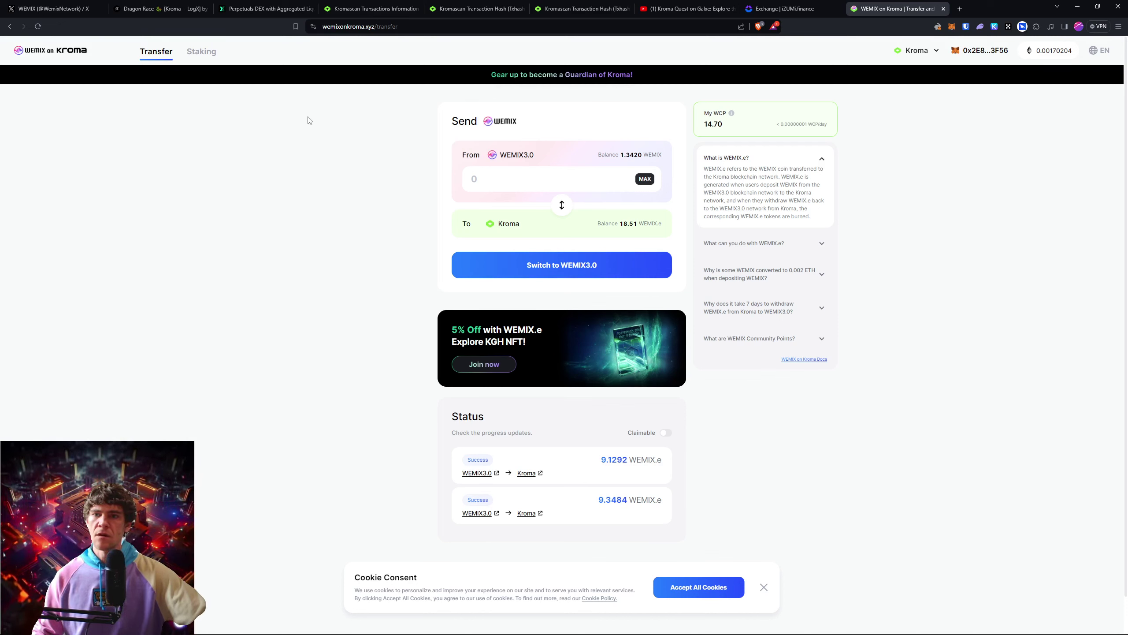
pyautogui.click(784, 8)
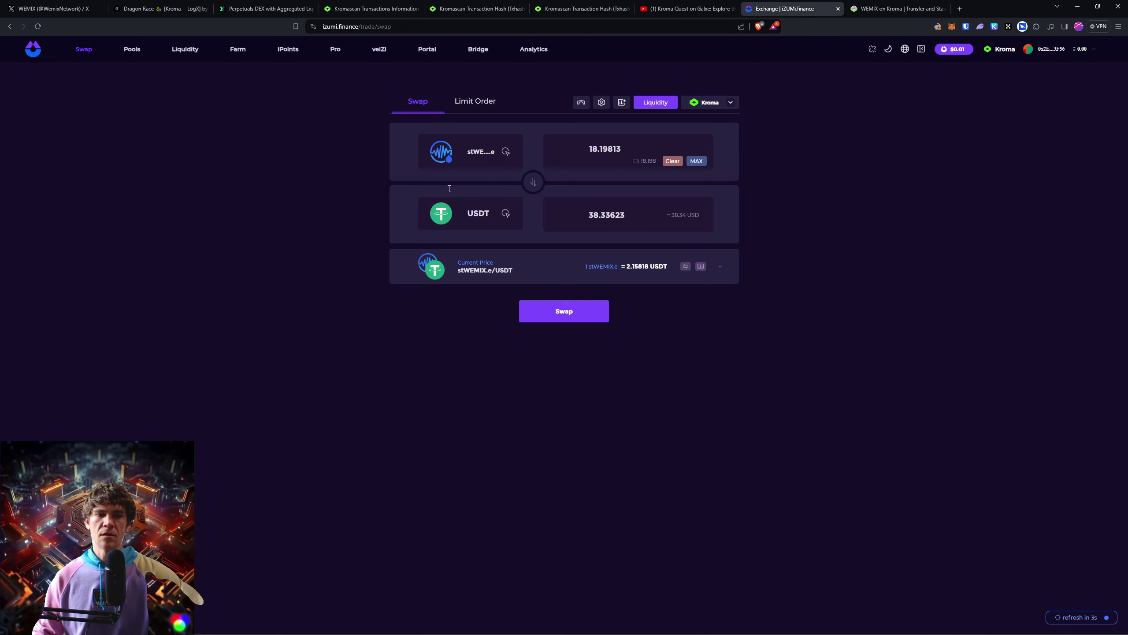
pyautogui.click(495, 150)
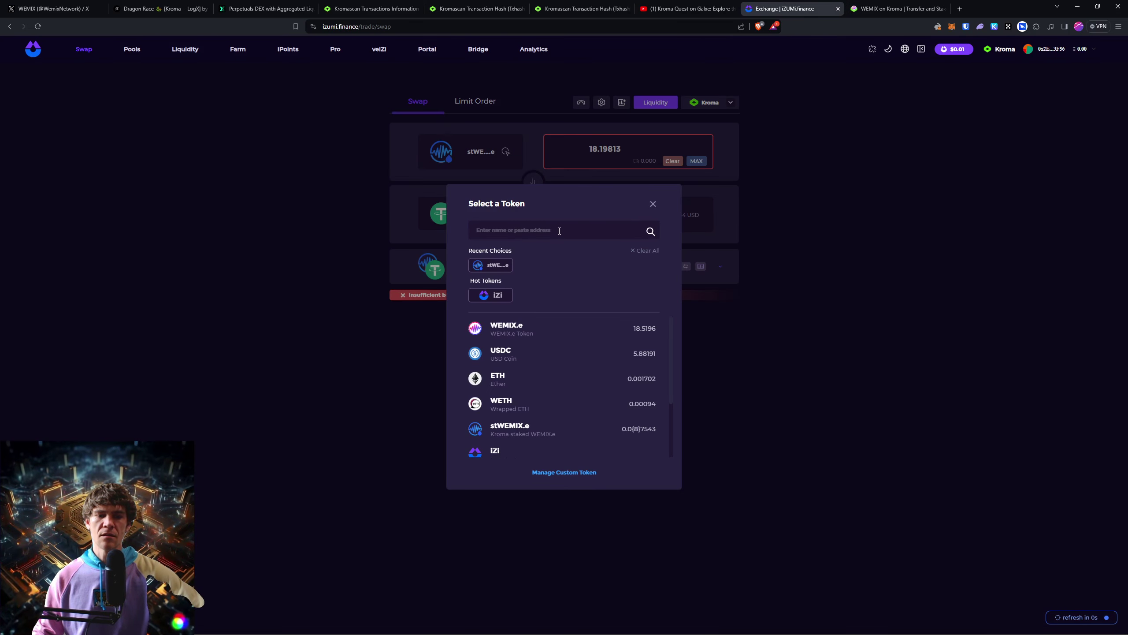
pyautogui.click(529, 327)
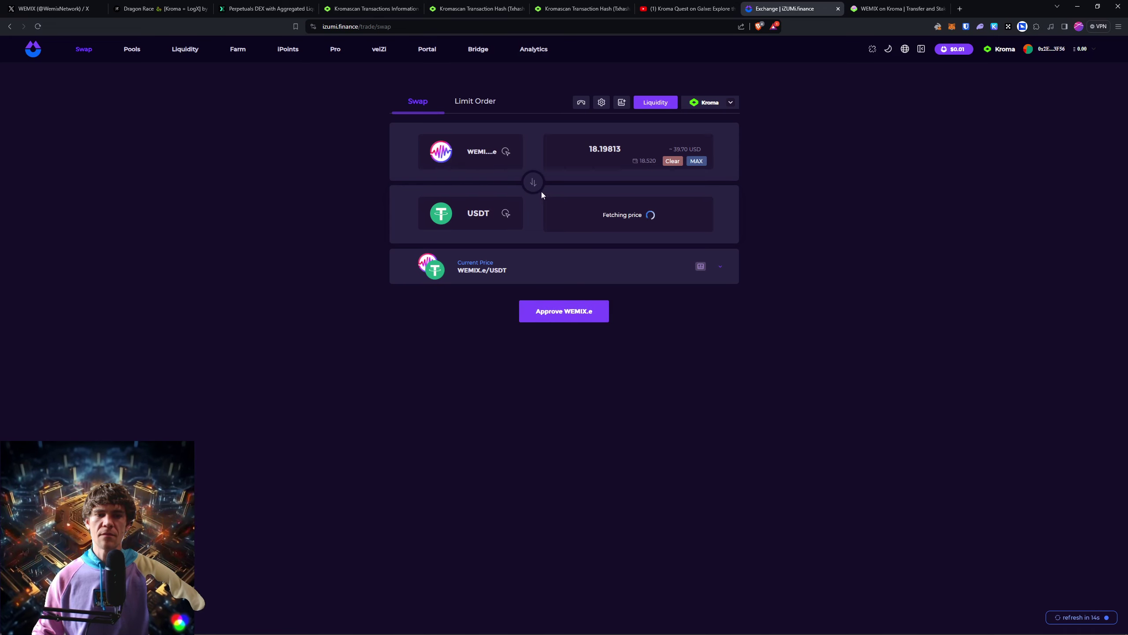
pyautogui.click(696, 161)
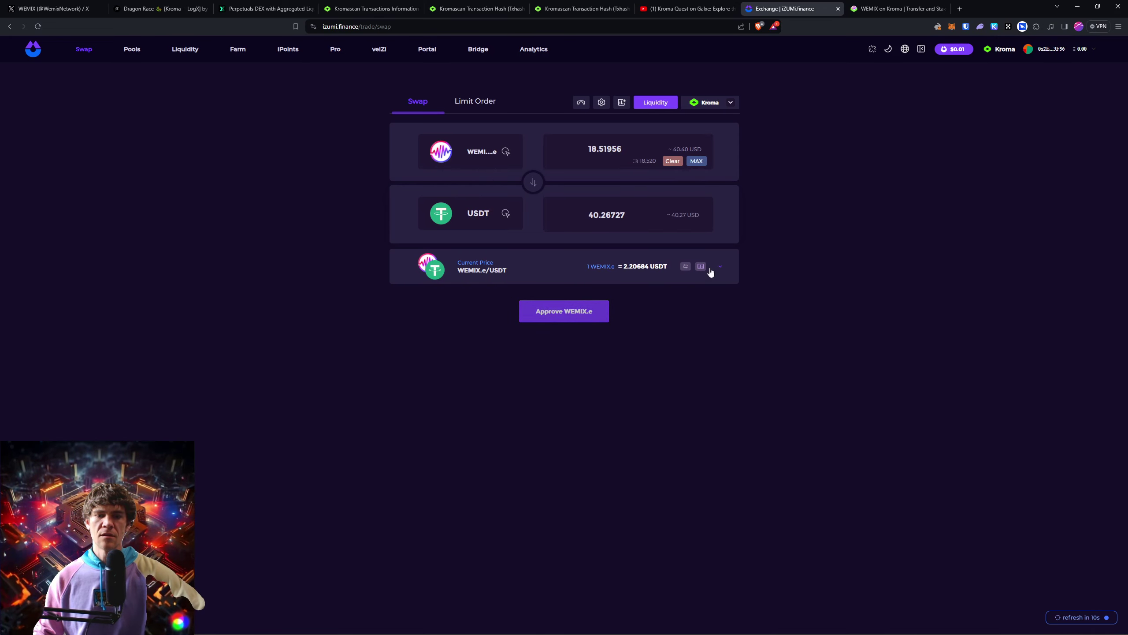
# Approve WEMIX.e for the swap with a MetaMask spending cap set to the maximum balance
pyautogui.click(572, 317)
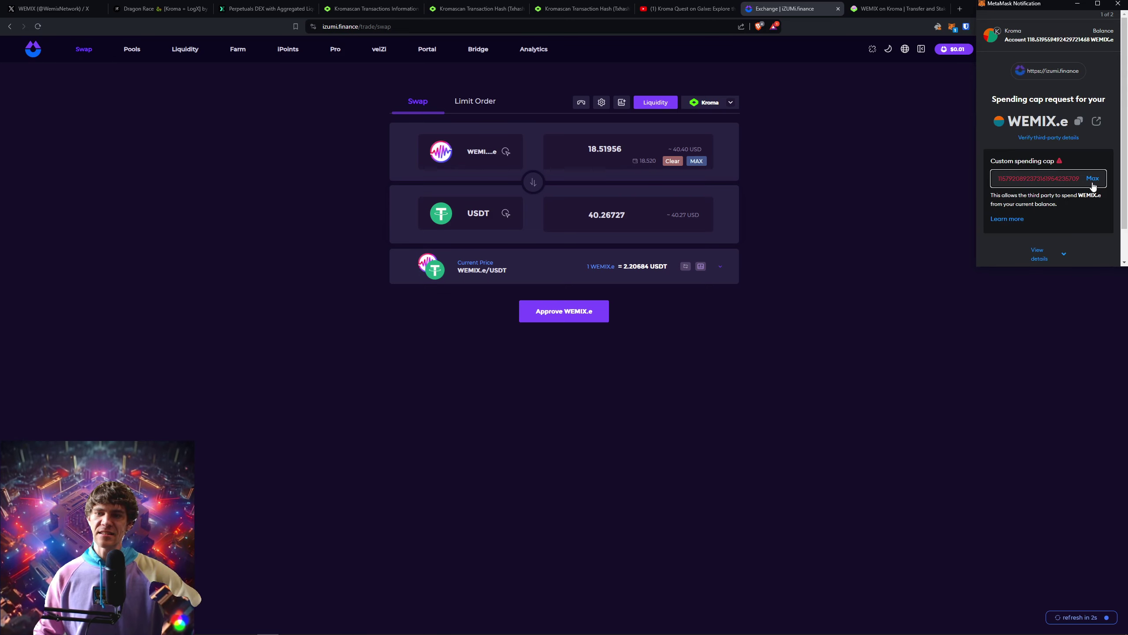
pyautogui.click(1092, 178)
pyautogui.scroll(-1, 1084, 213)
pyautogui.click(1080, 247)
pyautogui.click(1077, 247)
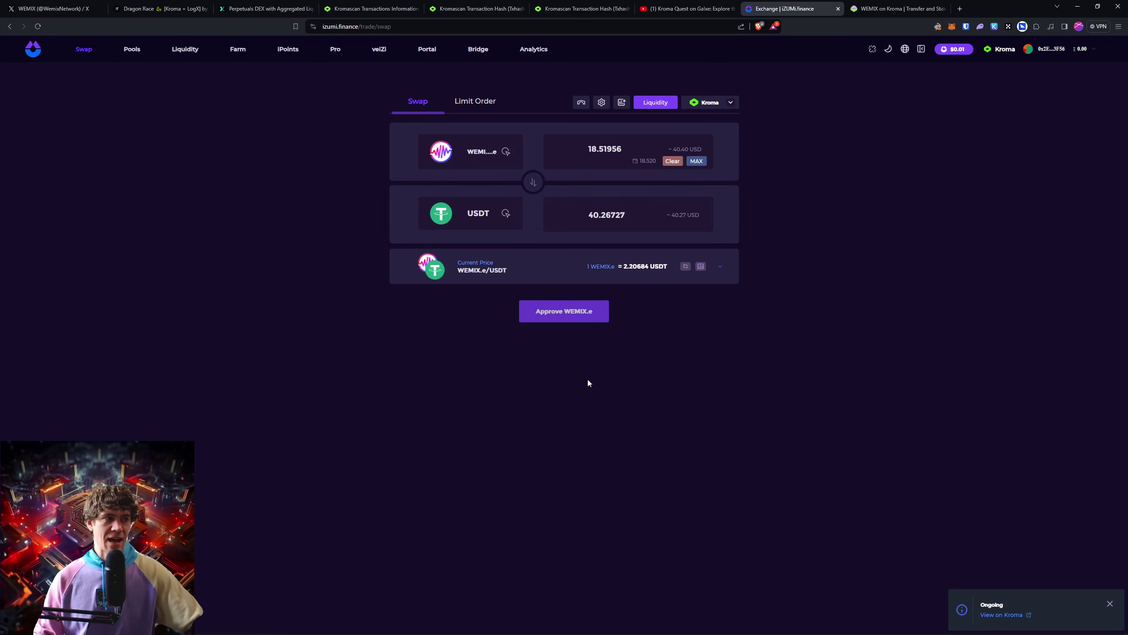
# Swap 18.51956 WEMIX.e for USDT, confirm the transaction in MetaMask, and close the swap dialog
pyautogui.click(581, 313)
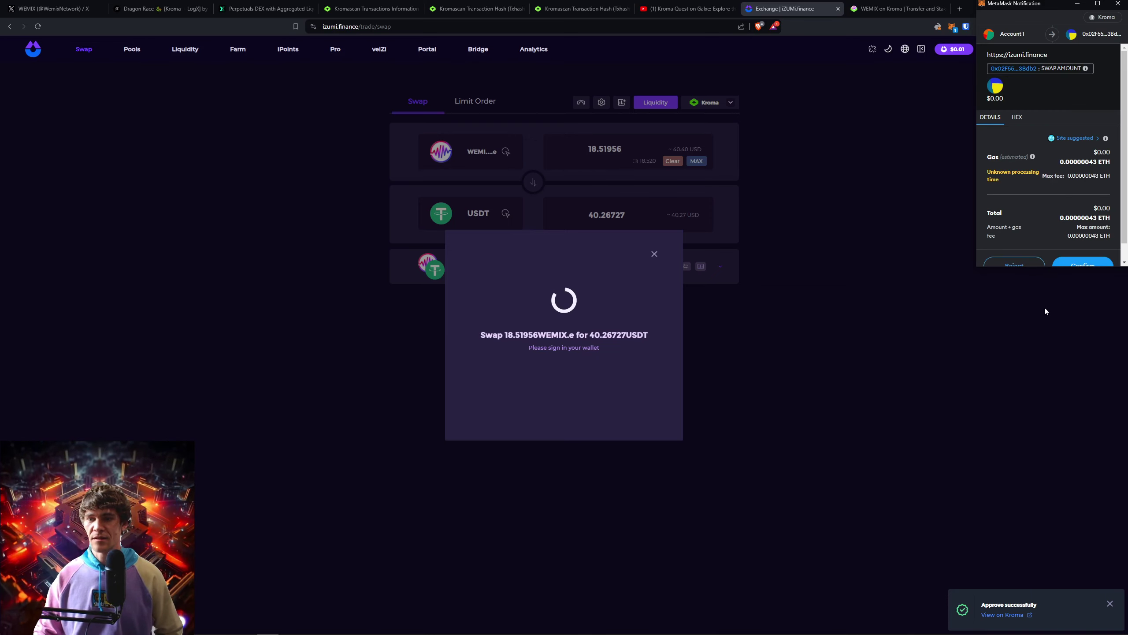
pyautogui.click(1083, 262)
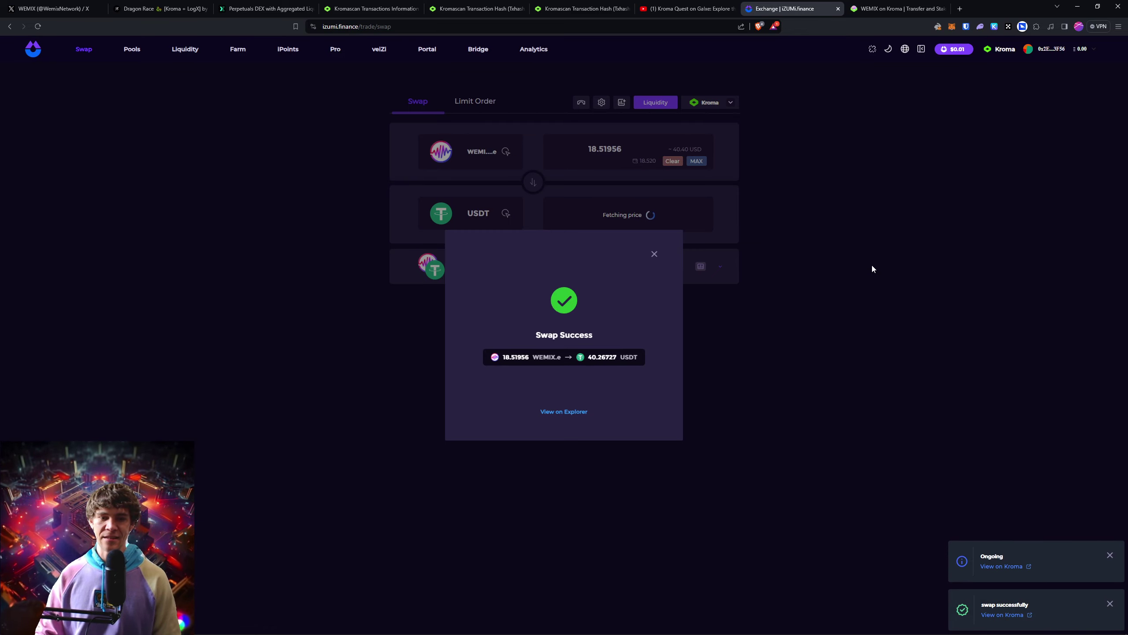
pyautogui.click(873, 266)
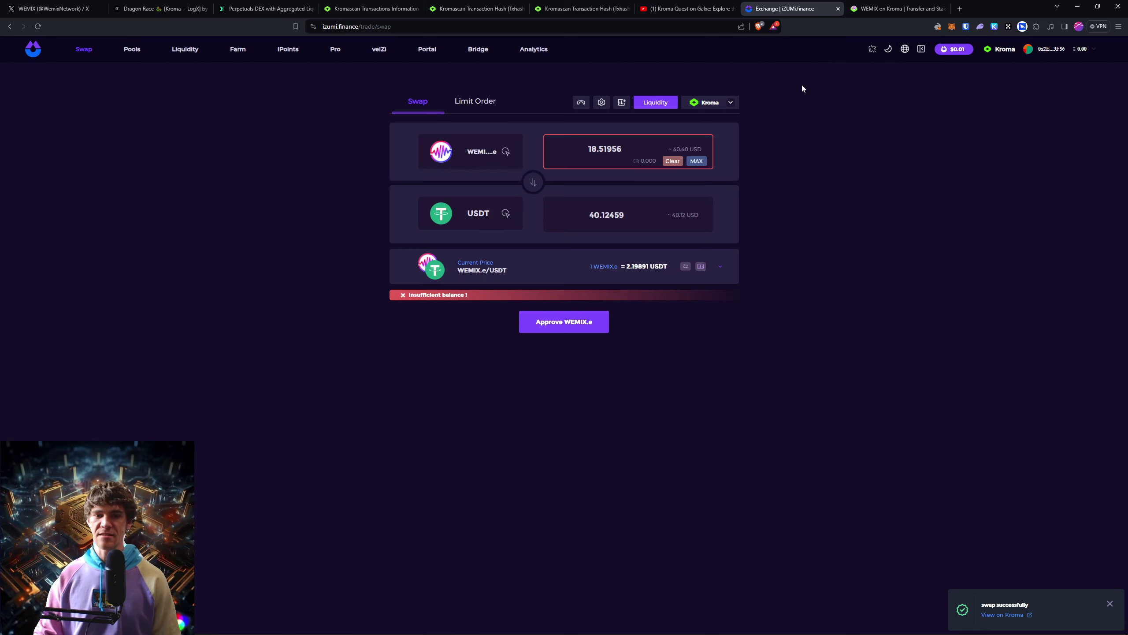
# Change the swap pair to USDC for ETH and use the full 5.88191 USDC balance
pyautogui.click(533, 182)
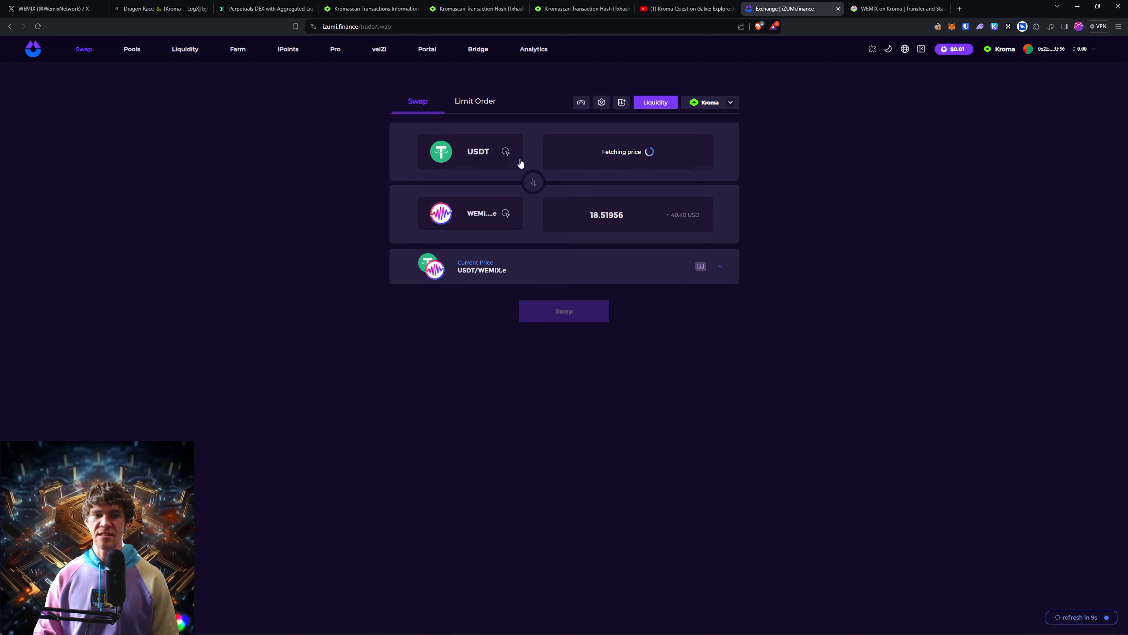
pyautogui.click(502, 213)
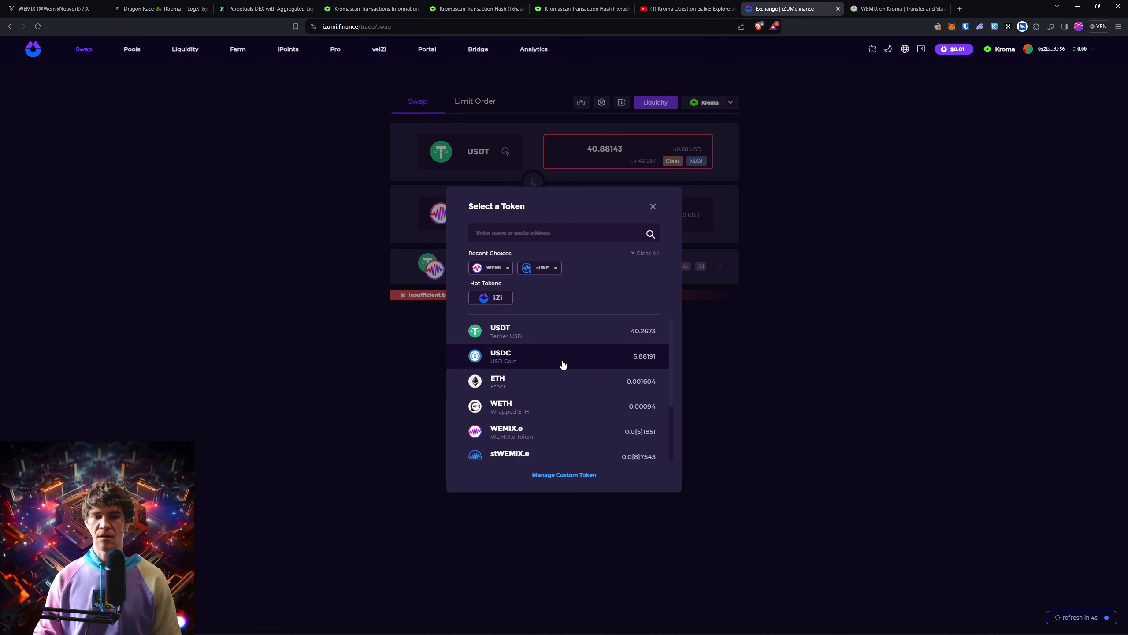
pyautogui.click(563, 365)
pyautogui.click(506, 156)
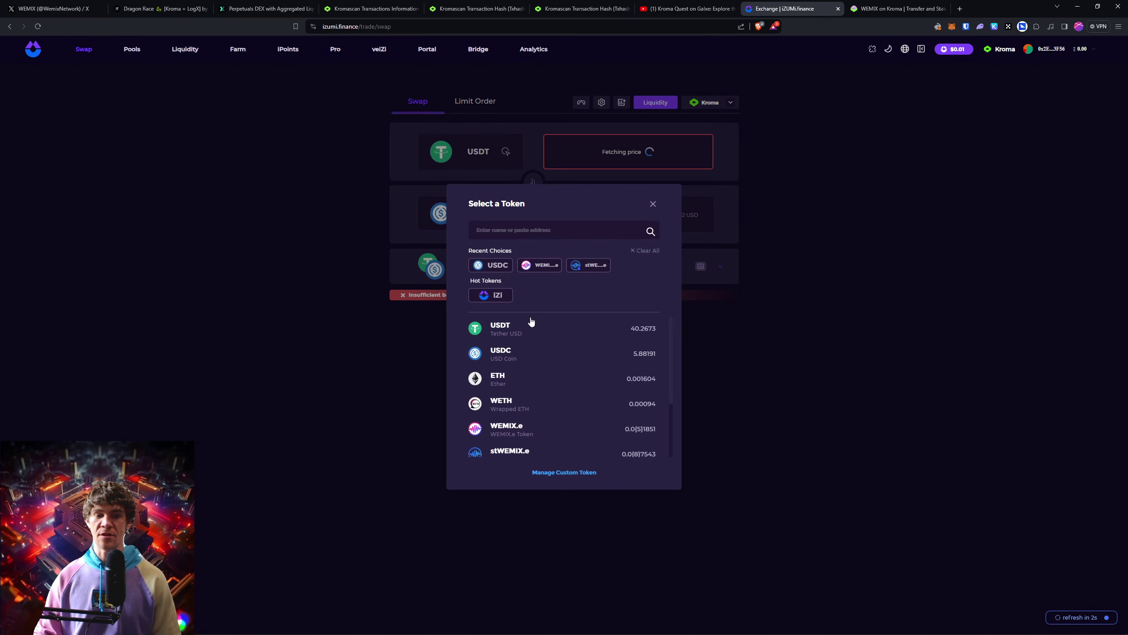
pyautogui.click(544, 377)
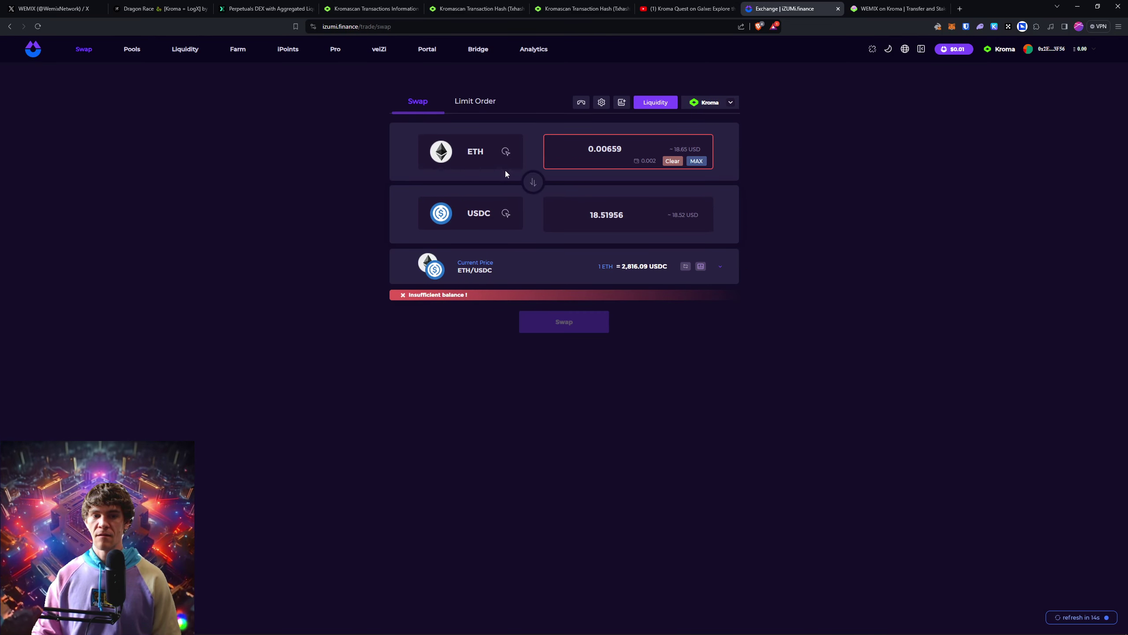
pyautogui.click(539, 182)
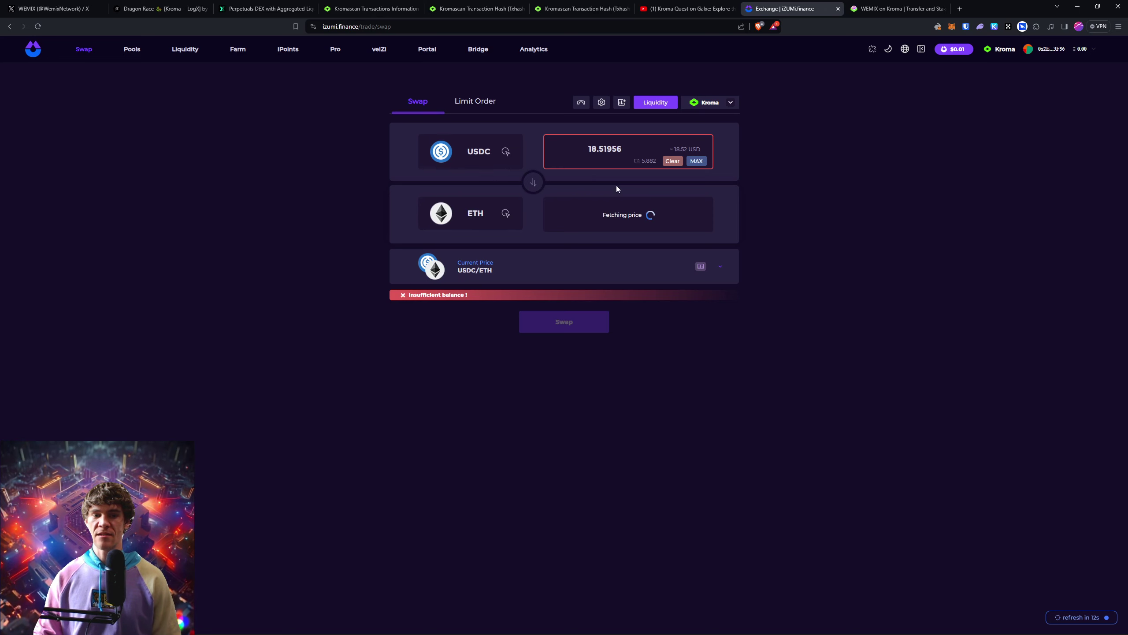
pyautogui.click(695, 160)
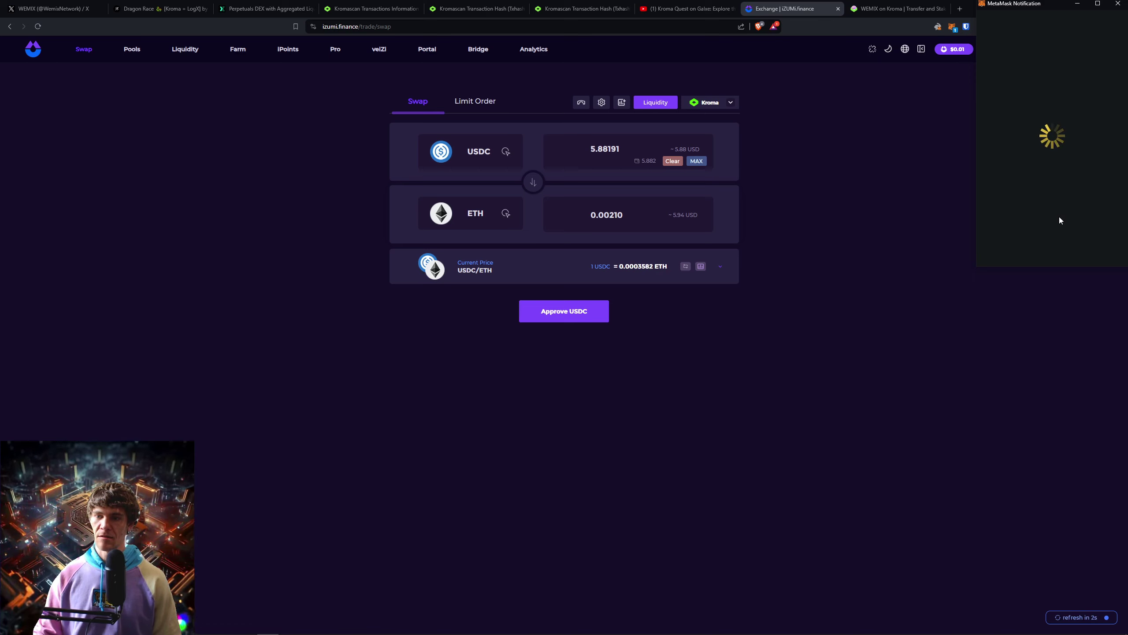
# Approve USDC for the swap with a MetaMask spending cap set to the maximum balance of 5.881911
pyautogui.click(1091, 178)
pyautogui.scroll(-1, 1087, 193)
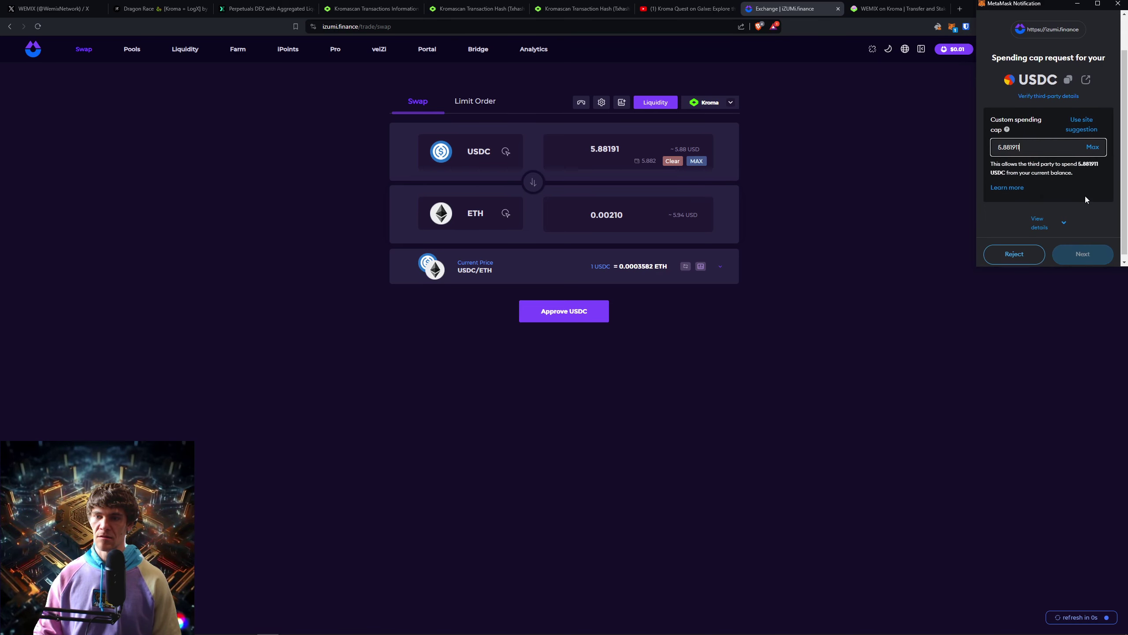
pyautogui.click(1082, 249)
pyautogui.click(1082, 320)
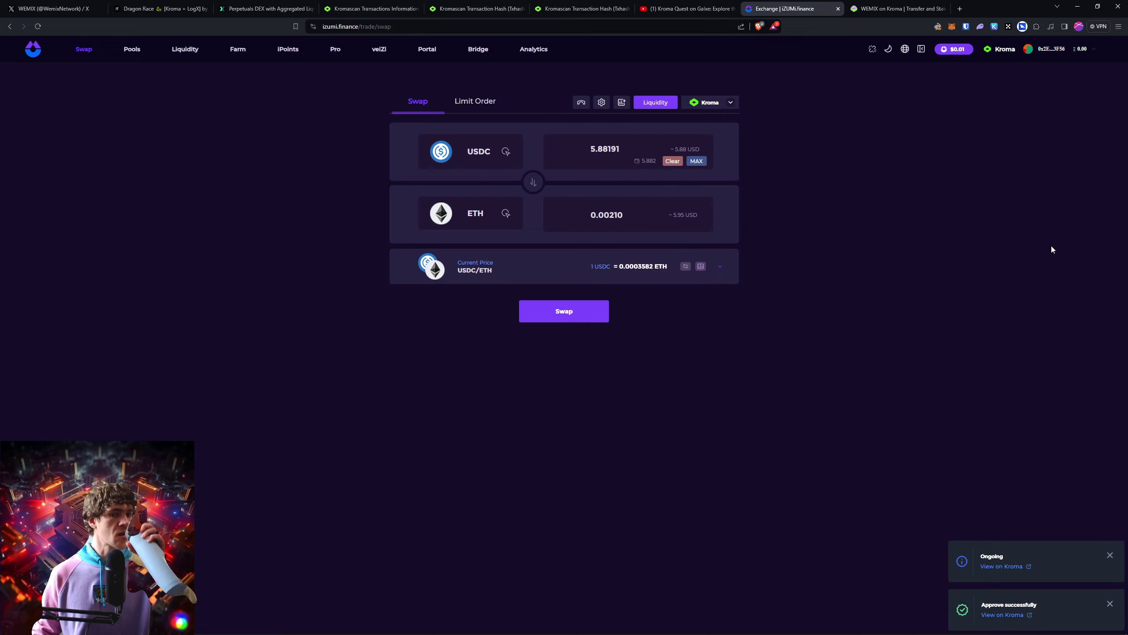
# Swap 5.88191 USDC for ETH, confirm the transaction in MetaMask, and close the swap dialog
pyautogui.click(586, 314)
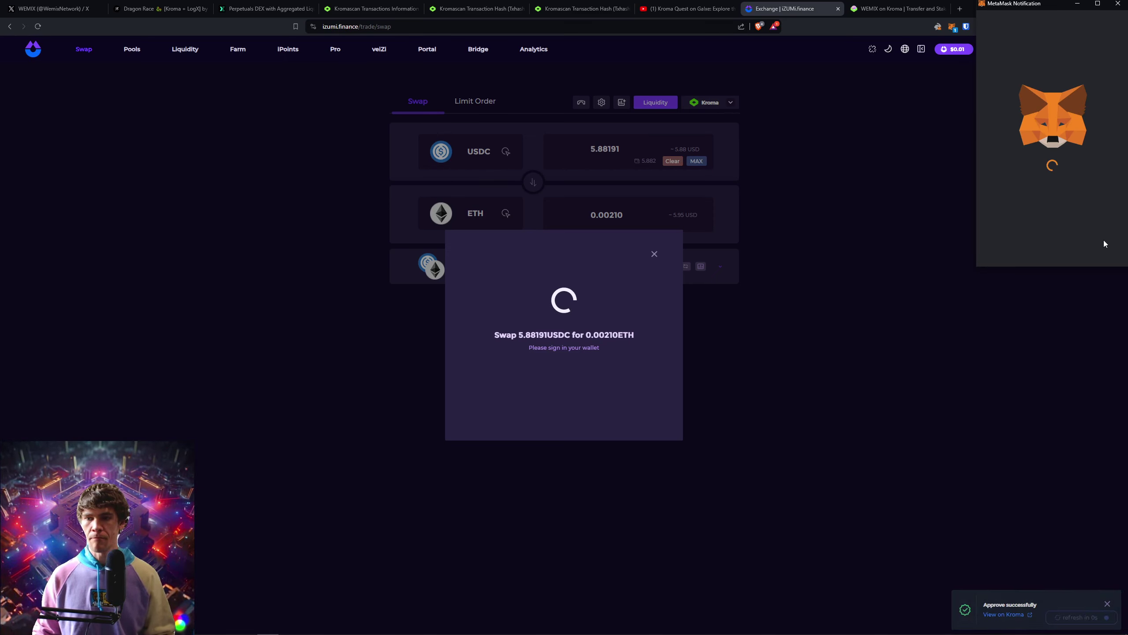
pyautogui.click(1092, 247)
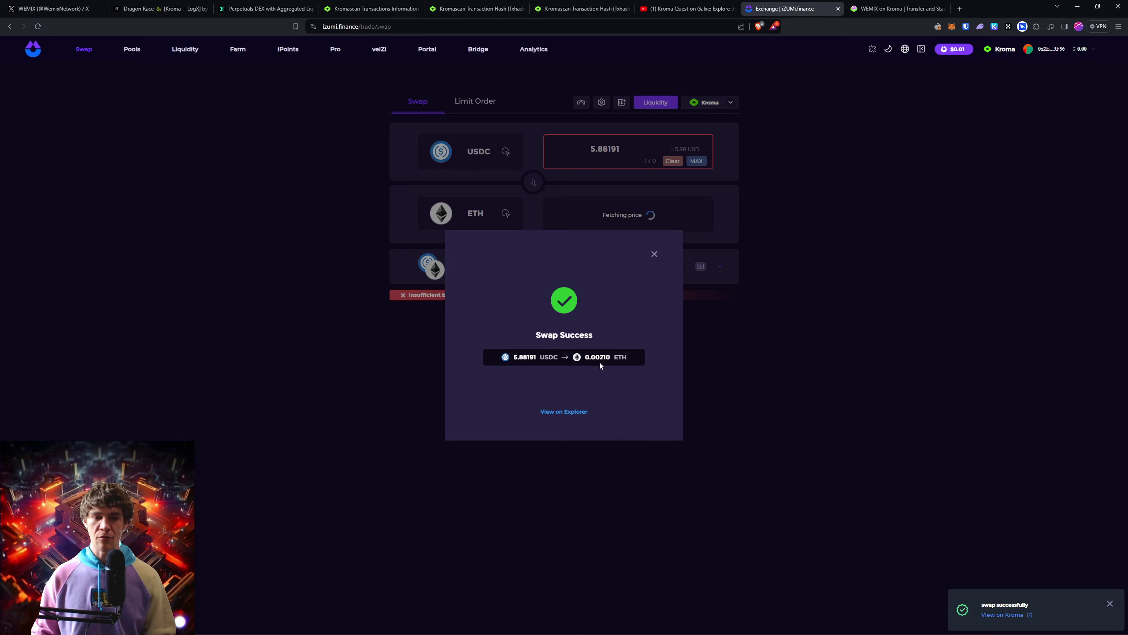
pyautogui.click(844, 183)
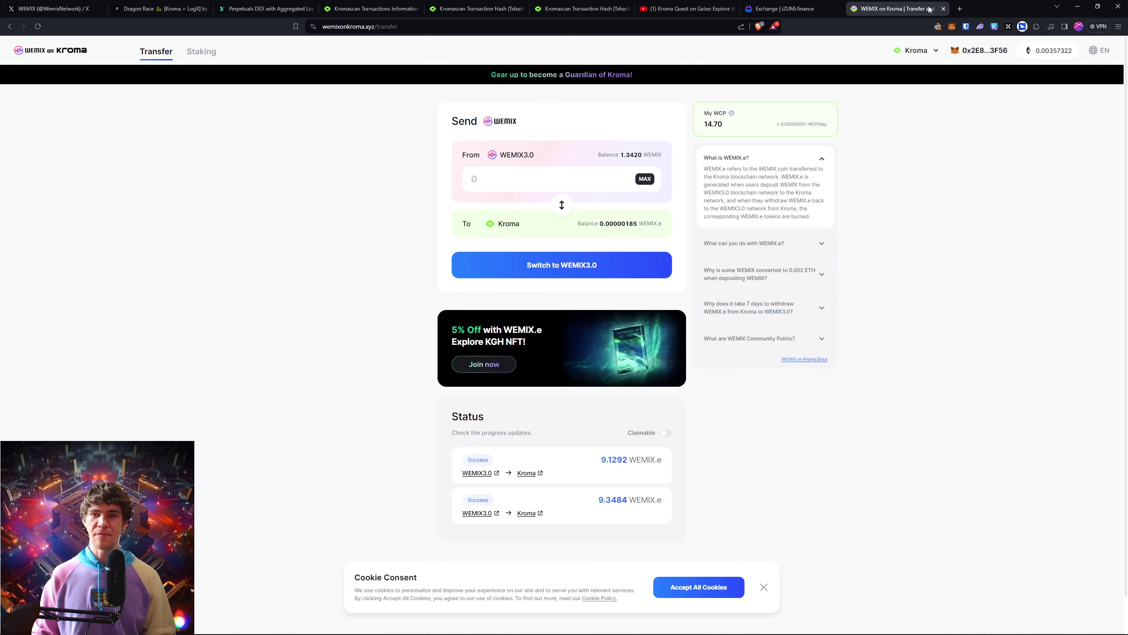
# Close the browser pages for WEMIX on Kroma, the YouTube video, iZUMi, and the Kromascan transactions
pyautogui.click(943, 9)
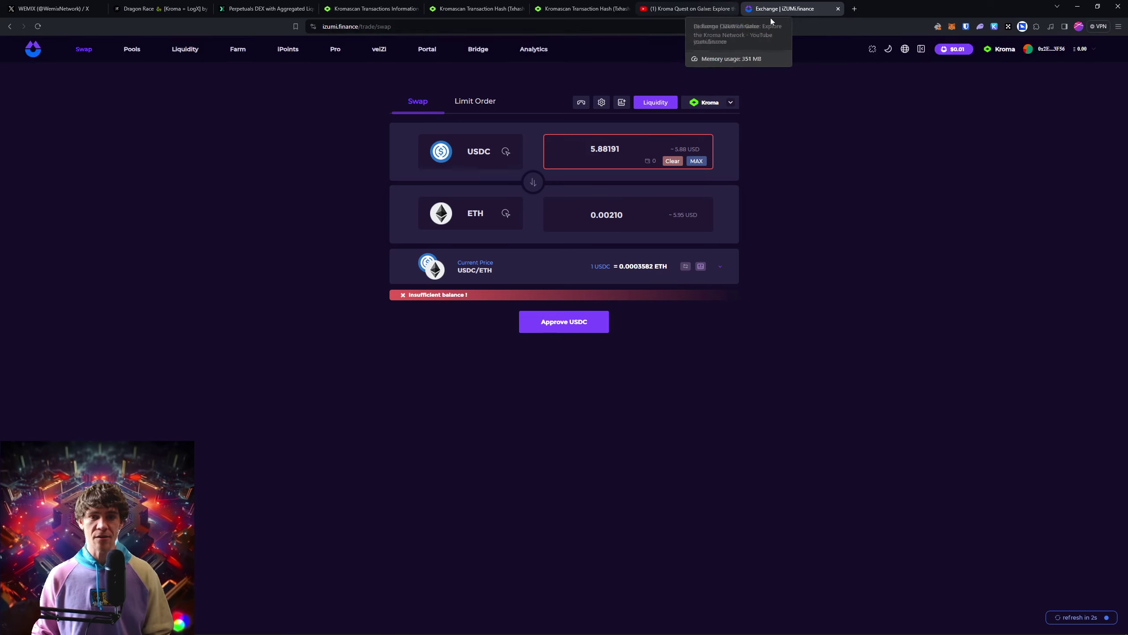
pyautogui.click(693, 8)
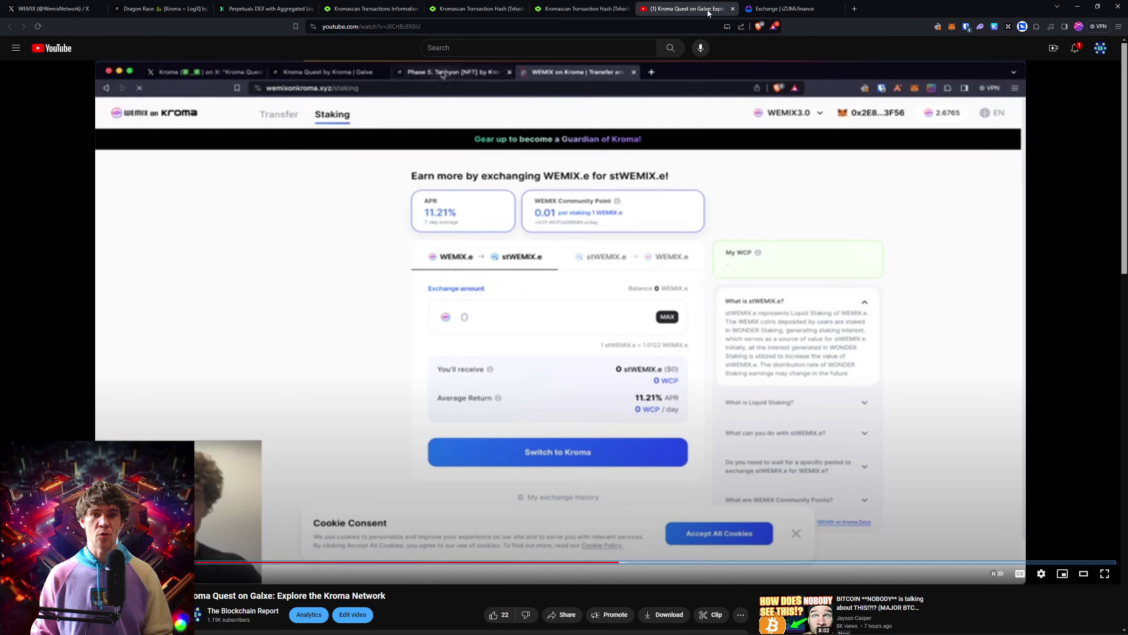
pyautogui.click(733, 9)
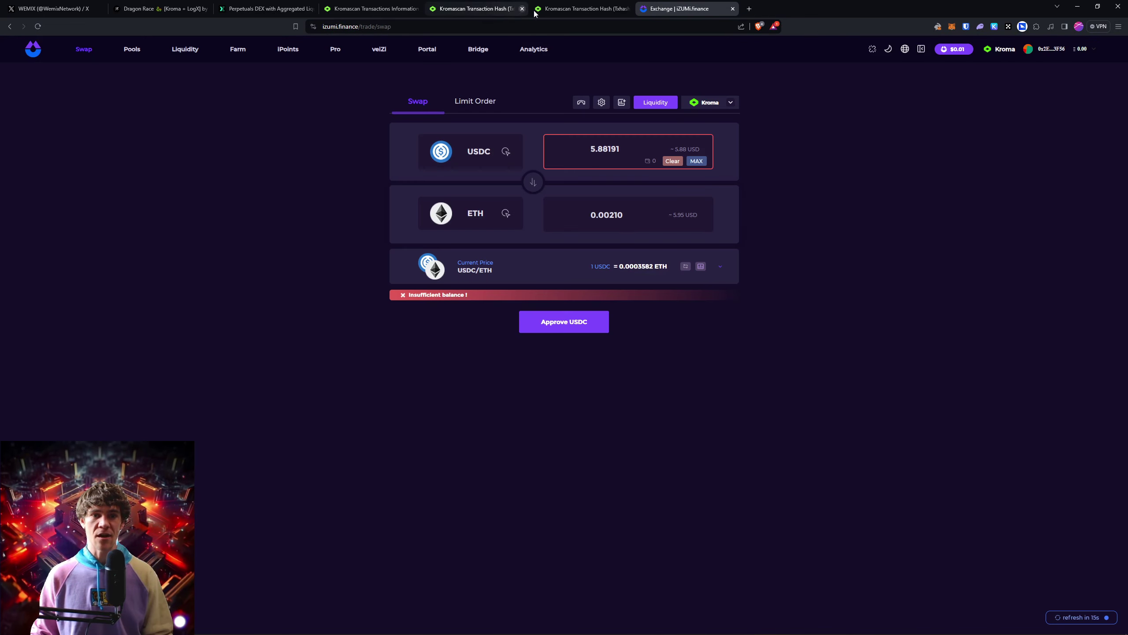
pyautogui.click(733, 8)
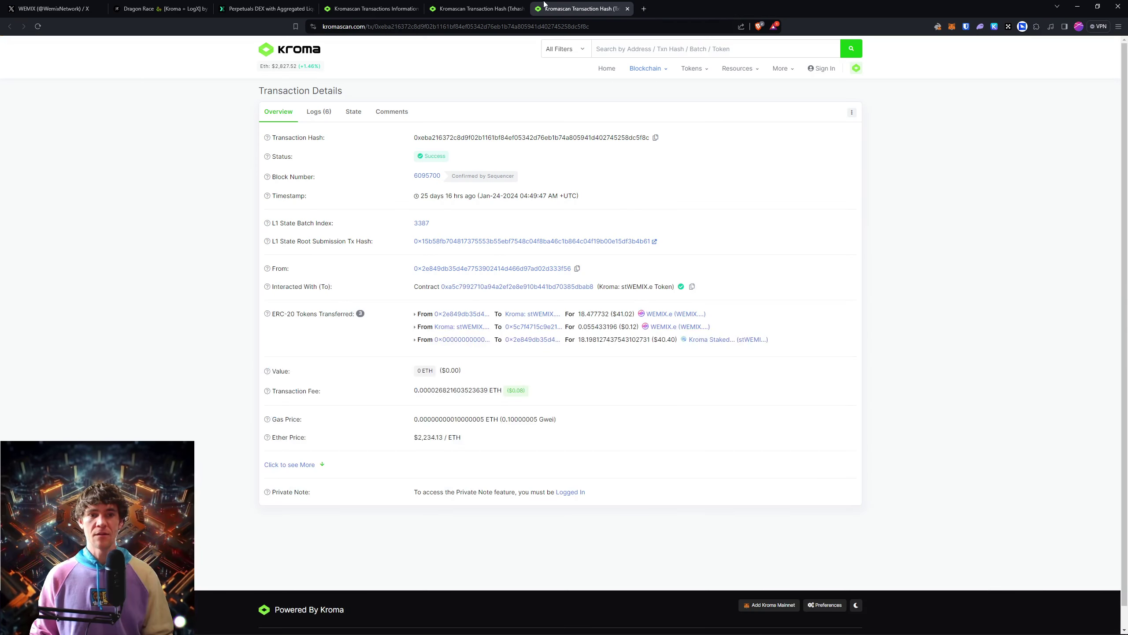
pyautogui.click(627, 9)
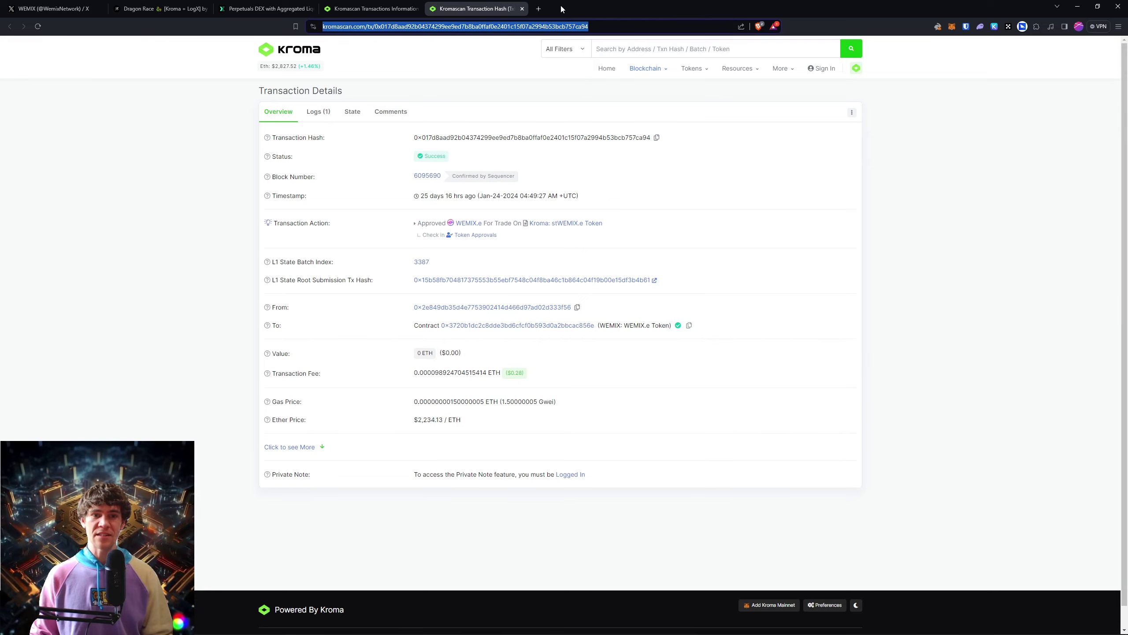
pyautogui.click(522, 8)
pyautogui.click(418, 9)
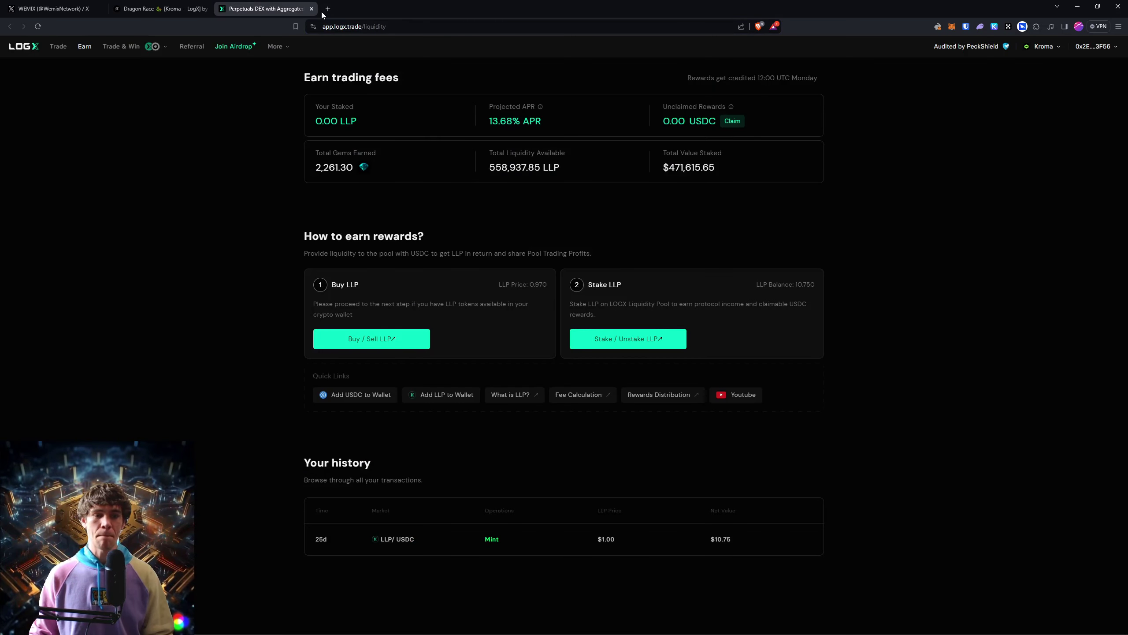
# Verify the LogX Verified Member and Kroman Discord role tasks on Galxe, then expand the Kroman role task's details
pyautogui.click(153, 8)
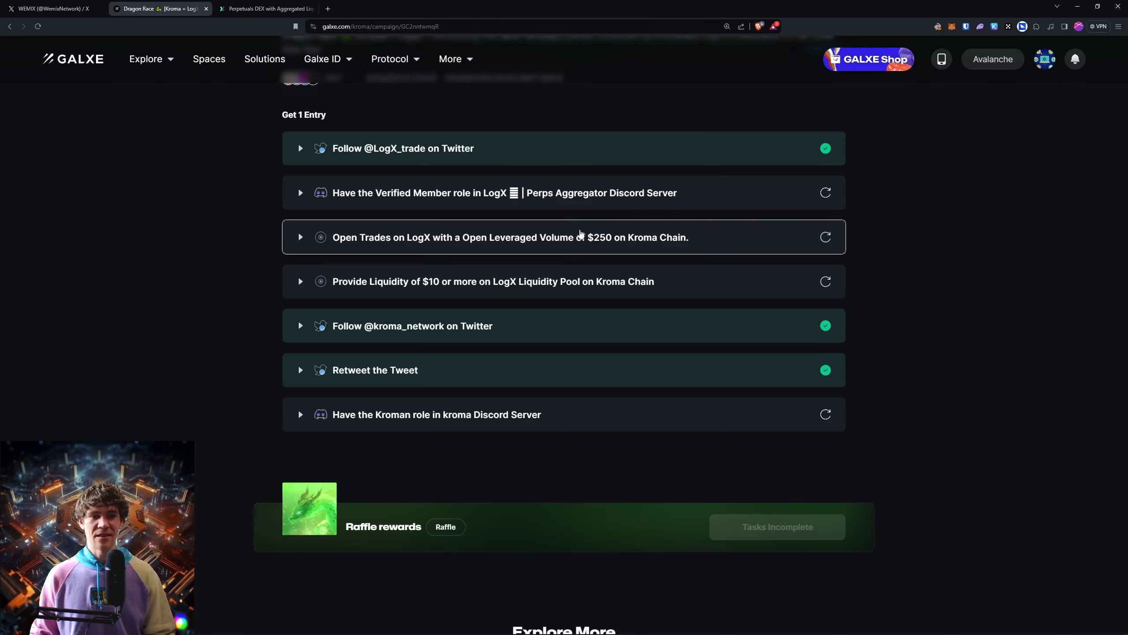
pyautogui.click(827, 192)
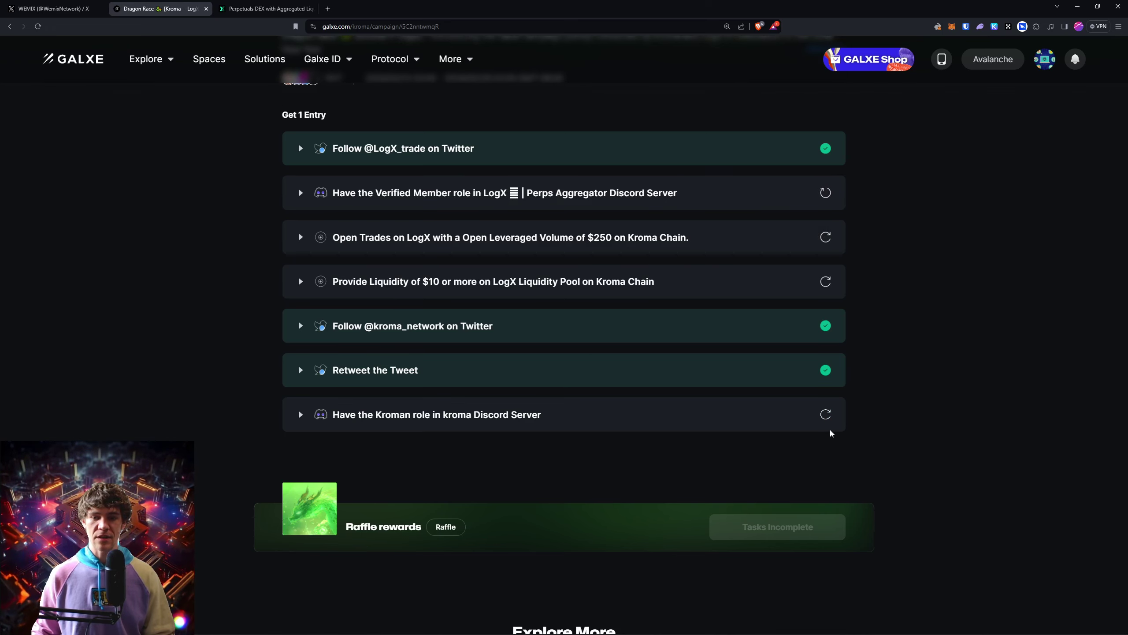
pyautogui.click(827, 415)
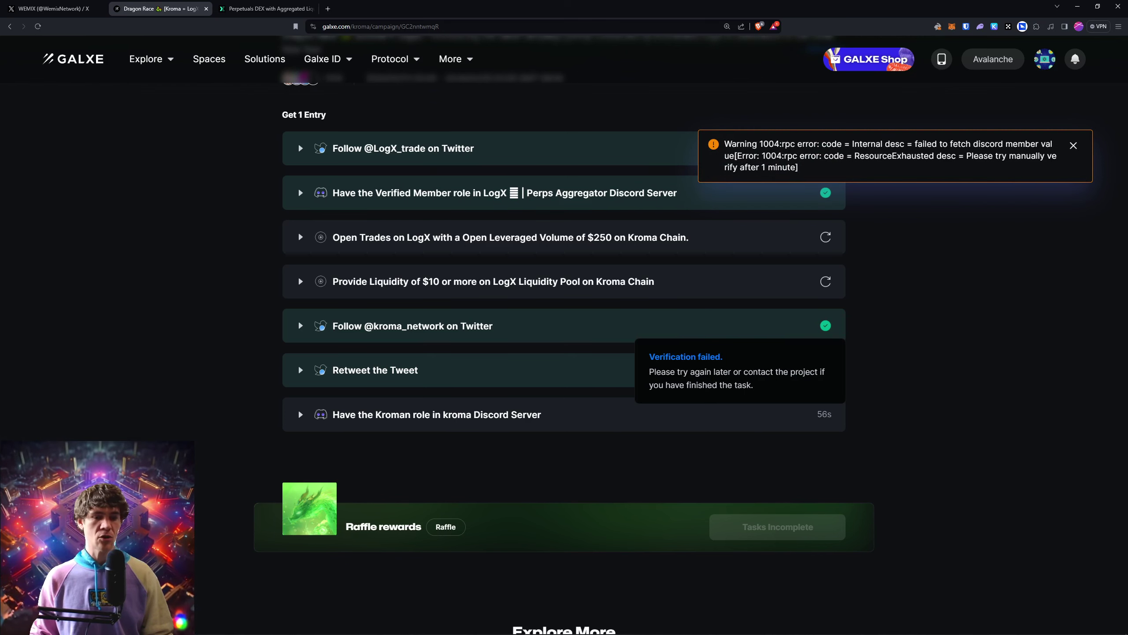
pyautogui.click(300, 415)
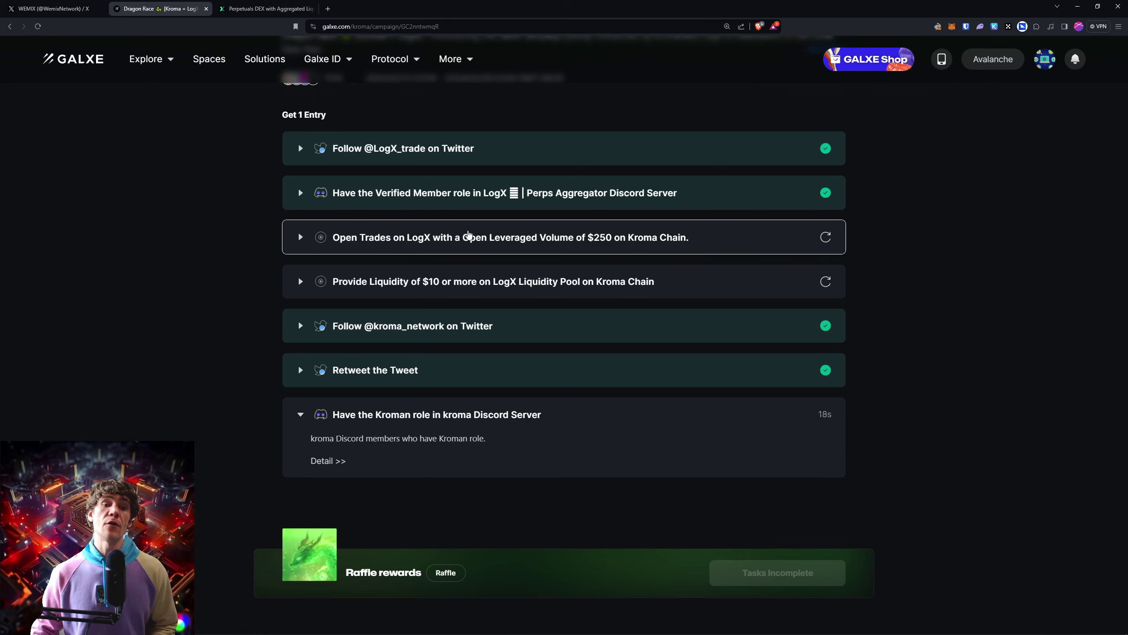
# Open the LogX trading page, dismiss the trading competition promotion, and glance back at the Galxe tasks
pyautogui.click(267, 9)
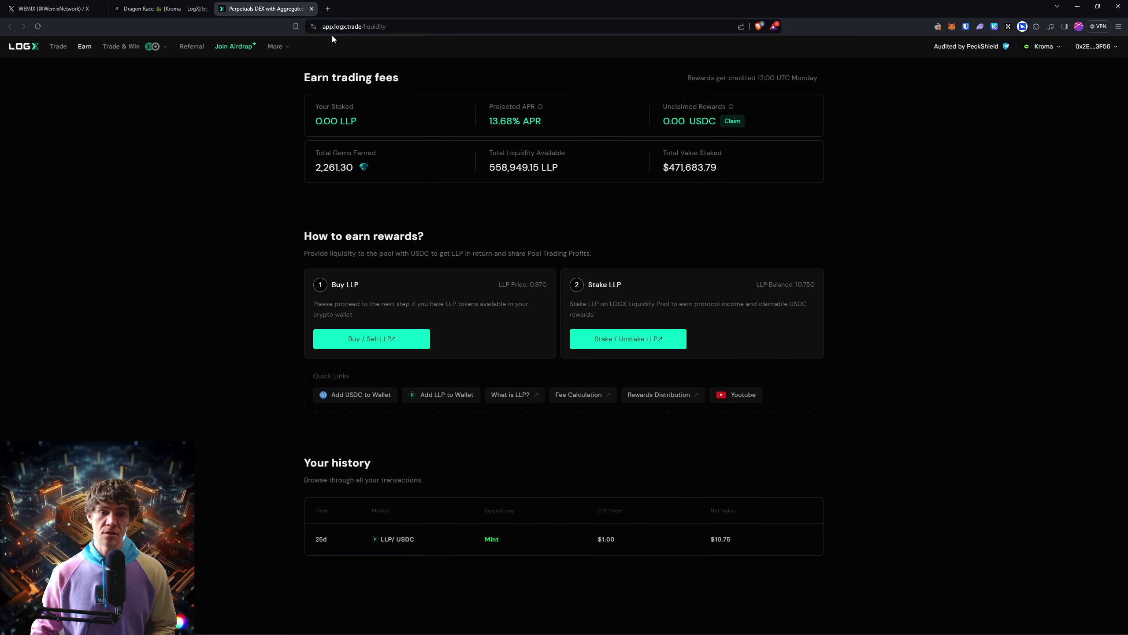
pyautogui.click(59, 47)
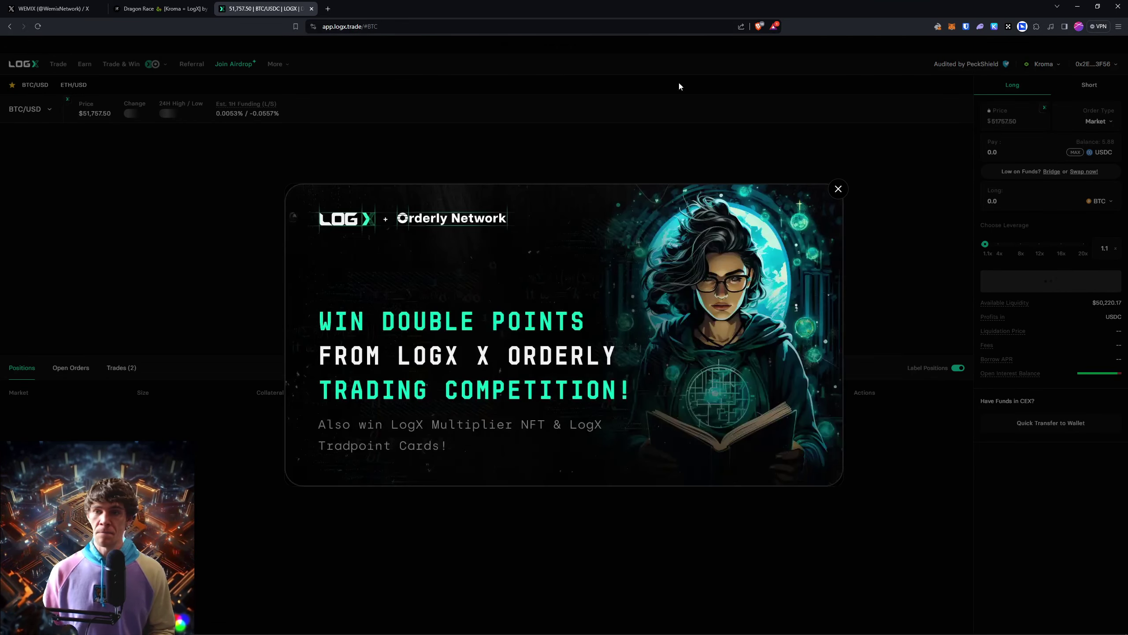
pyautogui.click(842, 190)
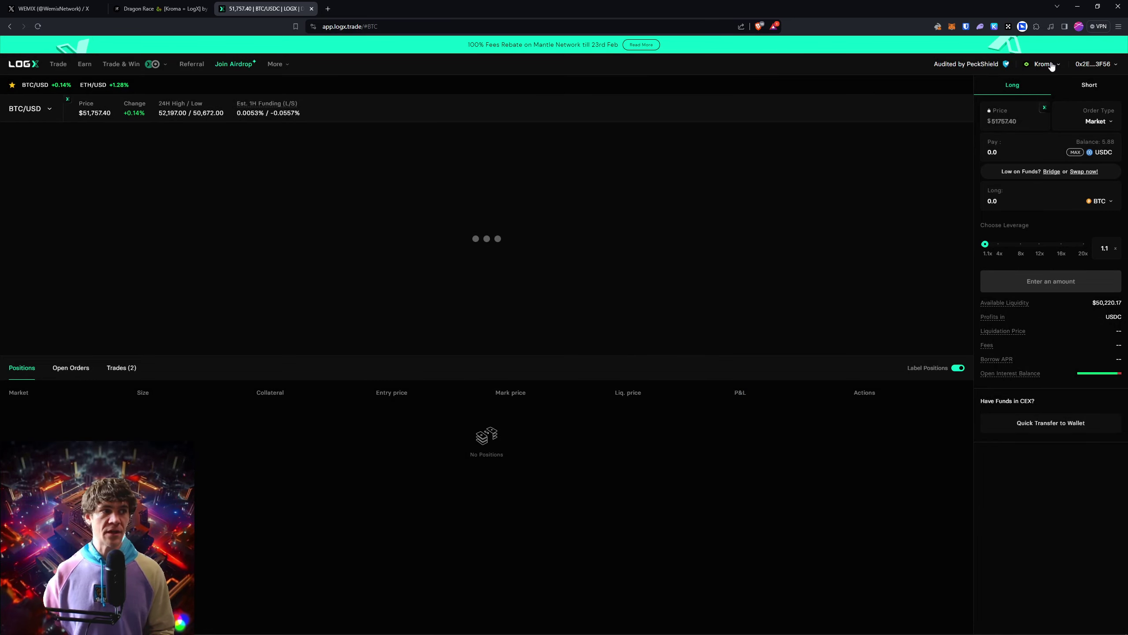
pyautogui.scroll(4, 864, 189)
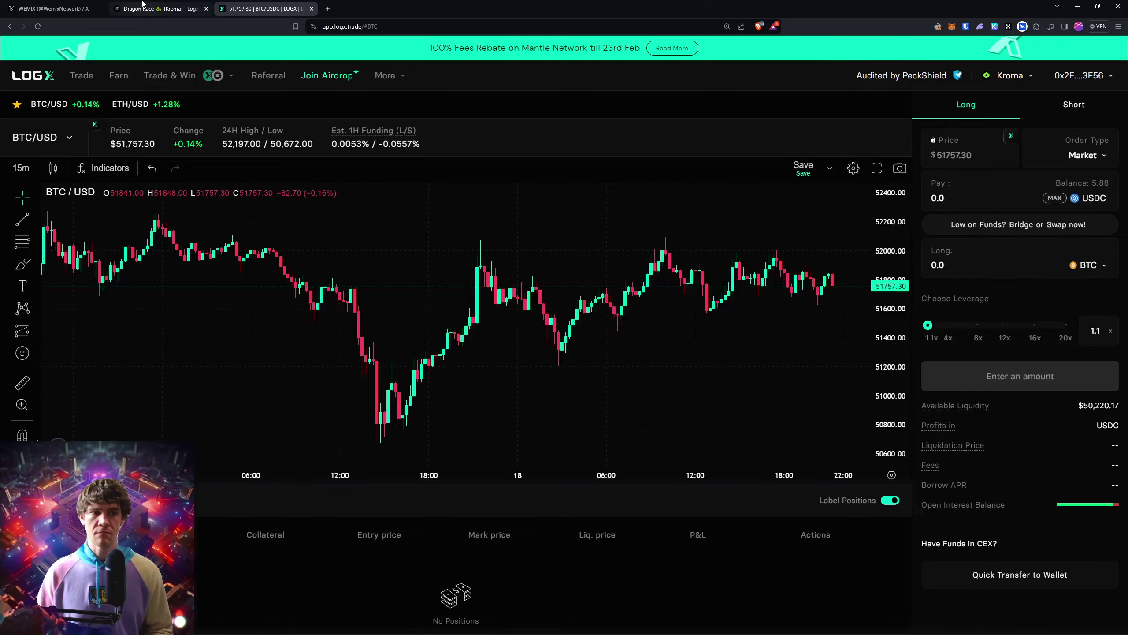
pyautogui.click(160, 9)
pyautogui.click(262, 8)
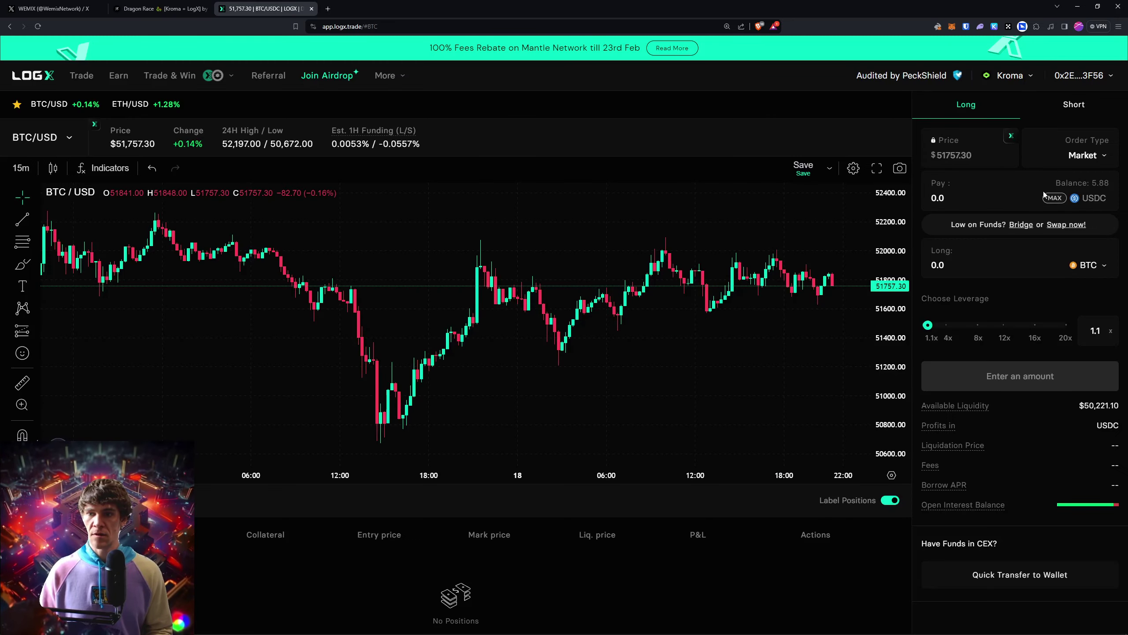
# Set up a LogX market short on ETH paying the full 5.881911 USDC at 2.5x leverage
pyautogui.click(1055, 198)
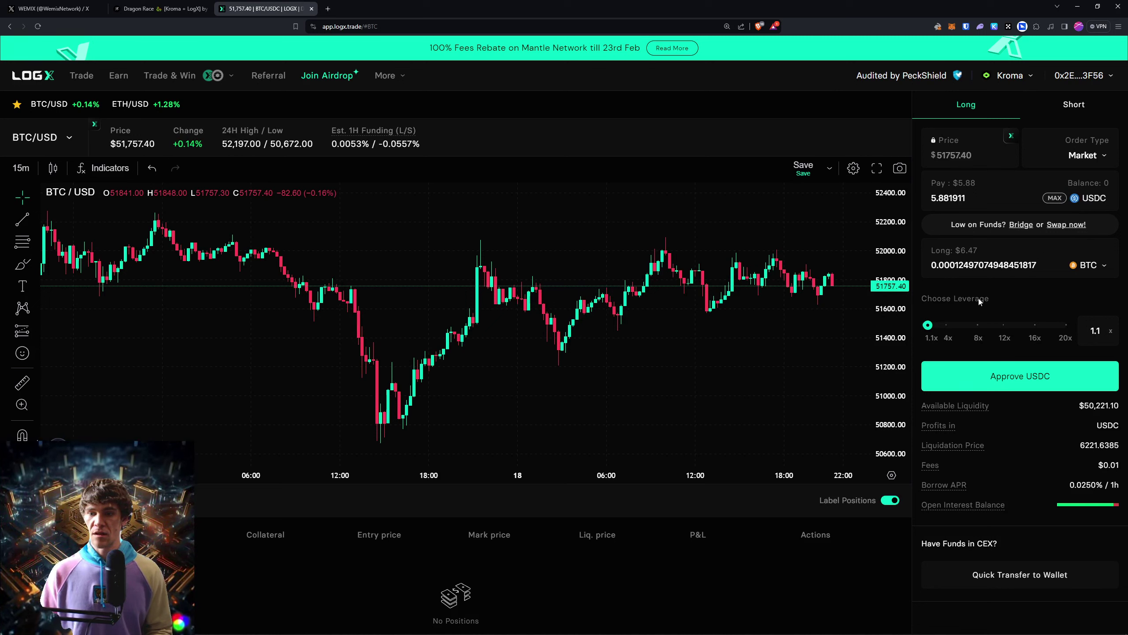
pyautogui.moveTo(927, 324)
pyautogui.mouseDown()
pyautogui.moveTo(1095, 331)
pyautogui.moveTo(945, 332)
pyautogui.mouseUp()
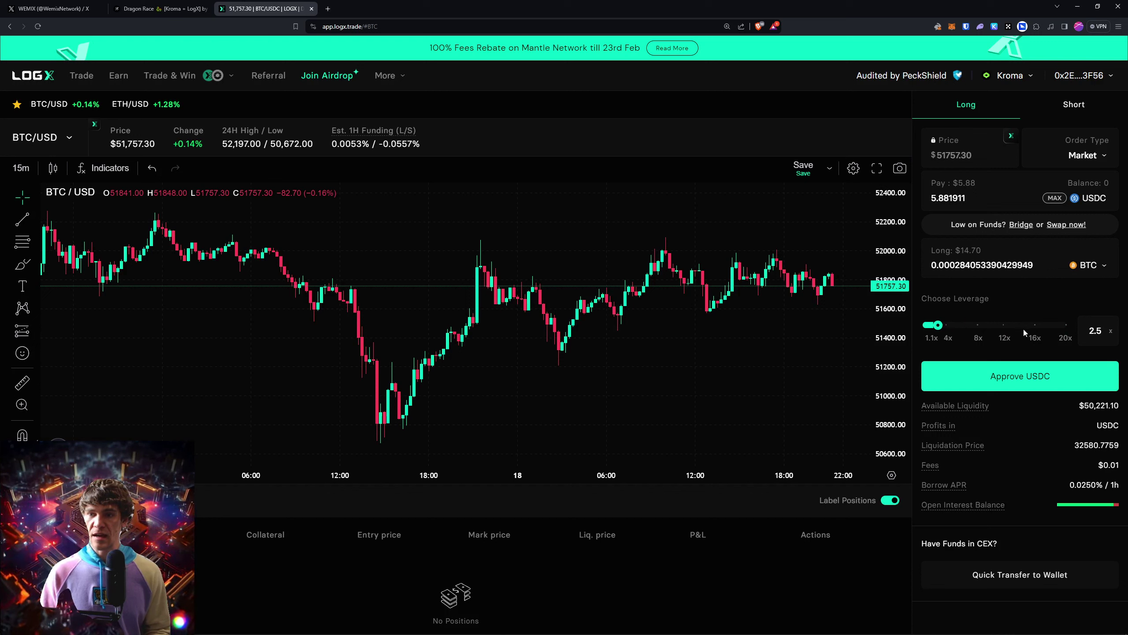
pyautogui.click(1087, 116)
pyautogui.click(1098, 163)
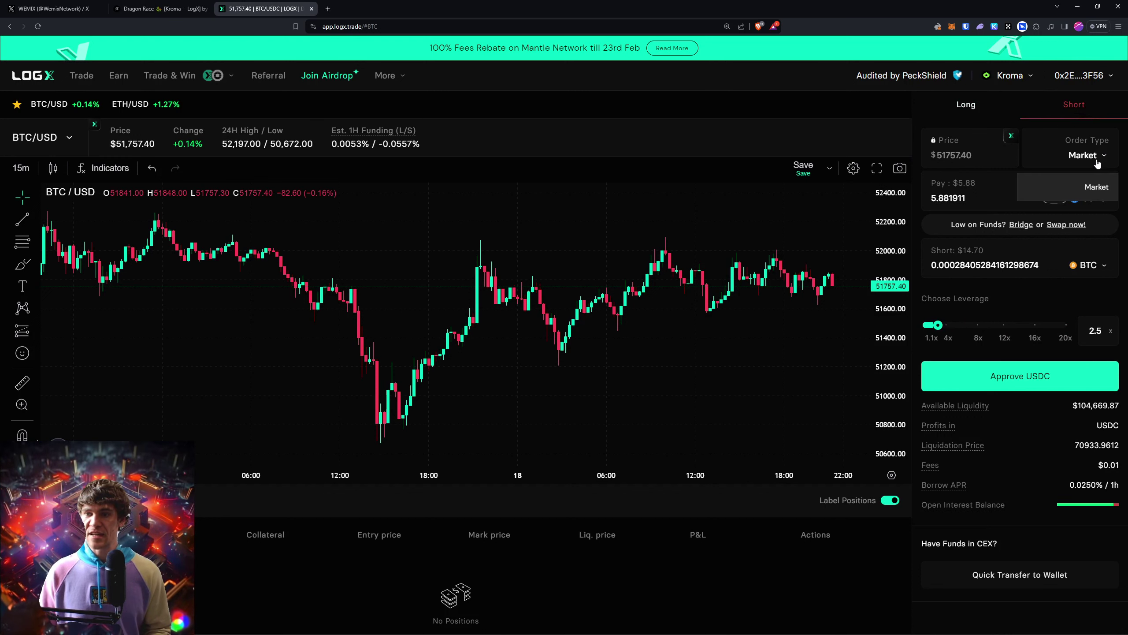
pyautogui.click(1097, 187)
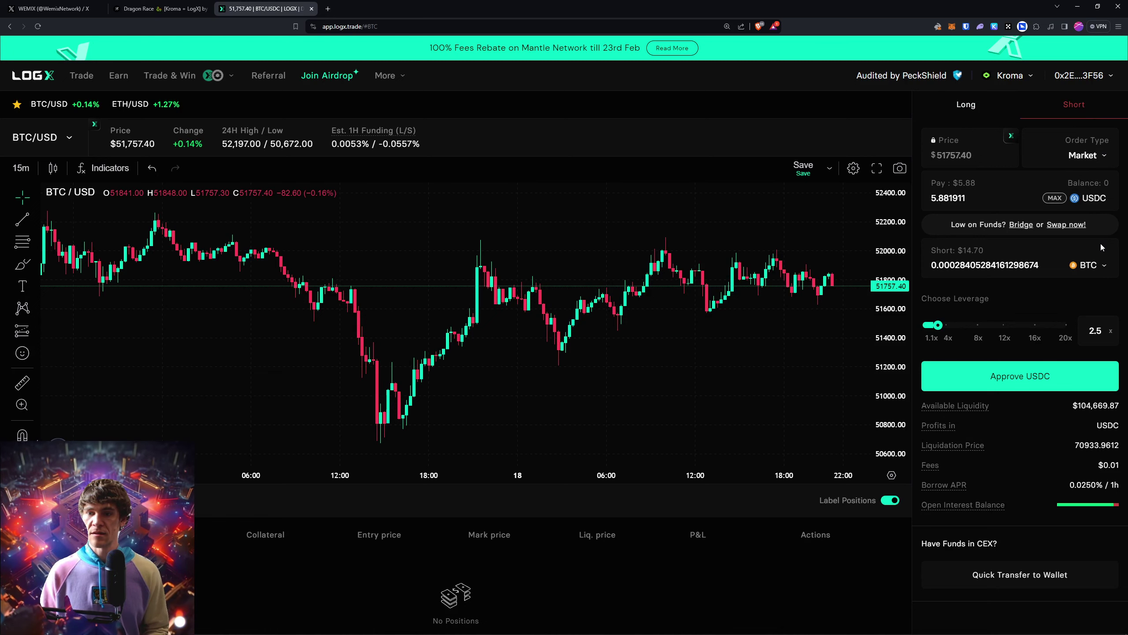
pyautogui.click(1099, 266)
pyautogui.click(559, 322)
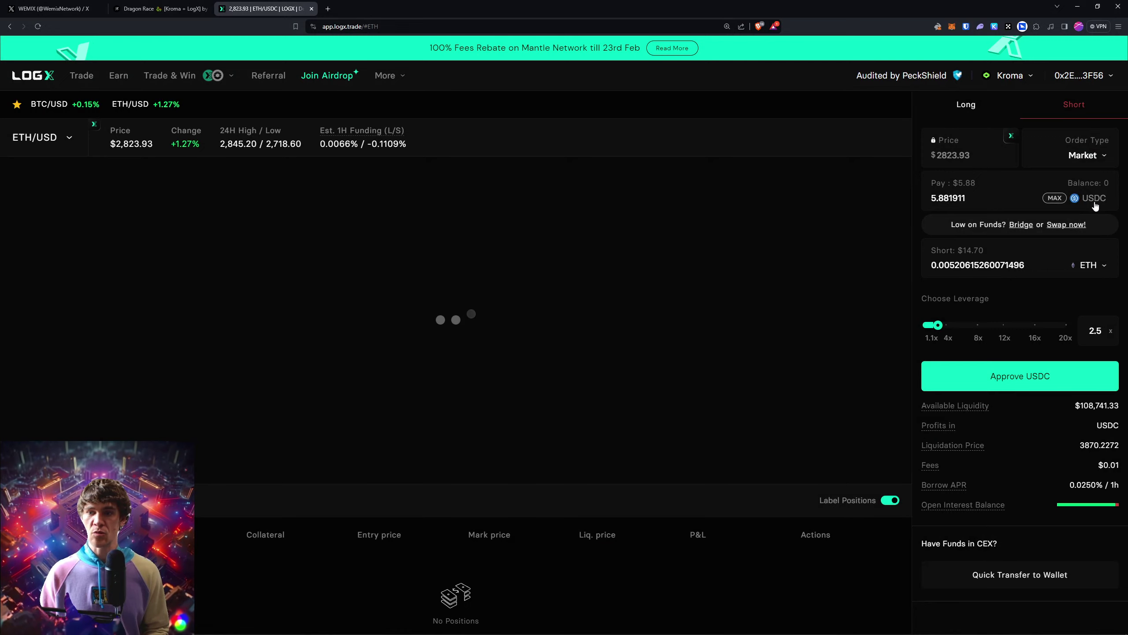
# Open the iZUMi swap page on izumi.finance in a new browser tab
pyautogui.click(328, 8)
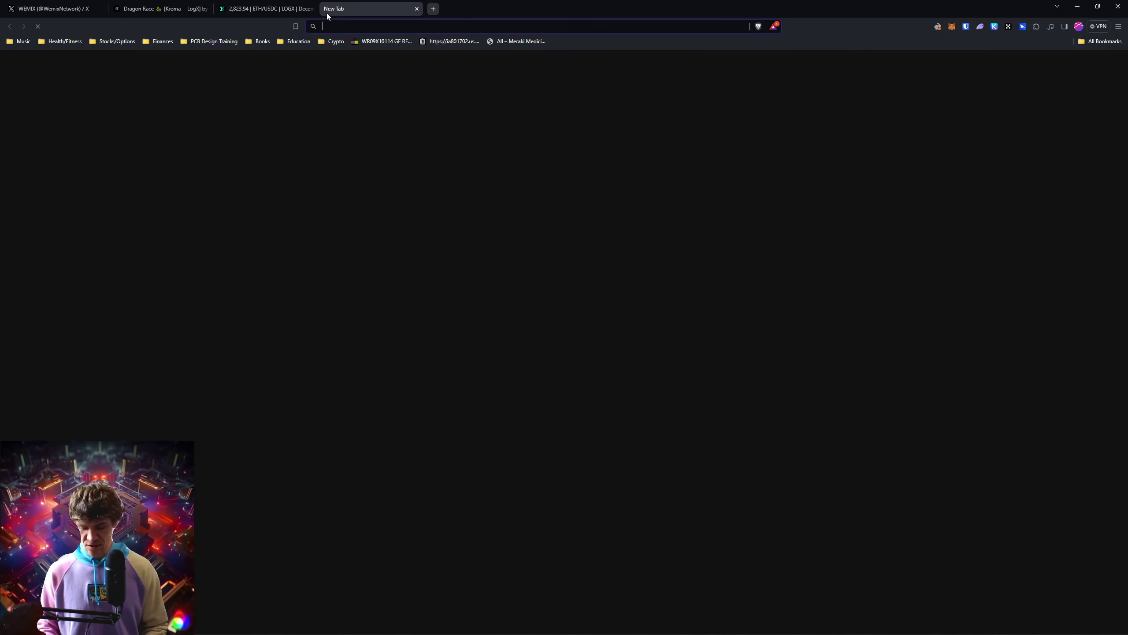
pyautogui.write('izumi')
pyautogui.press('Return')
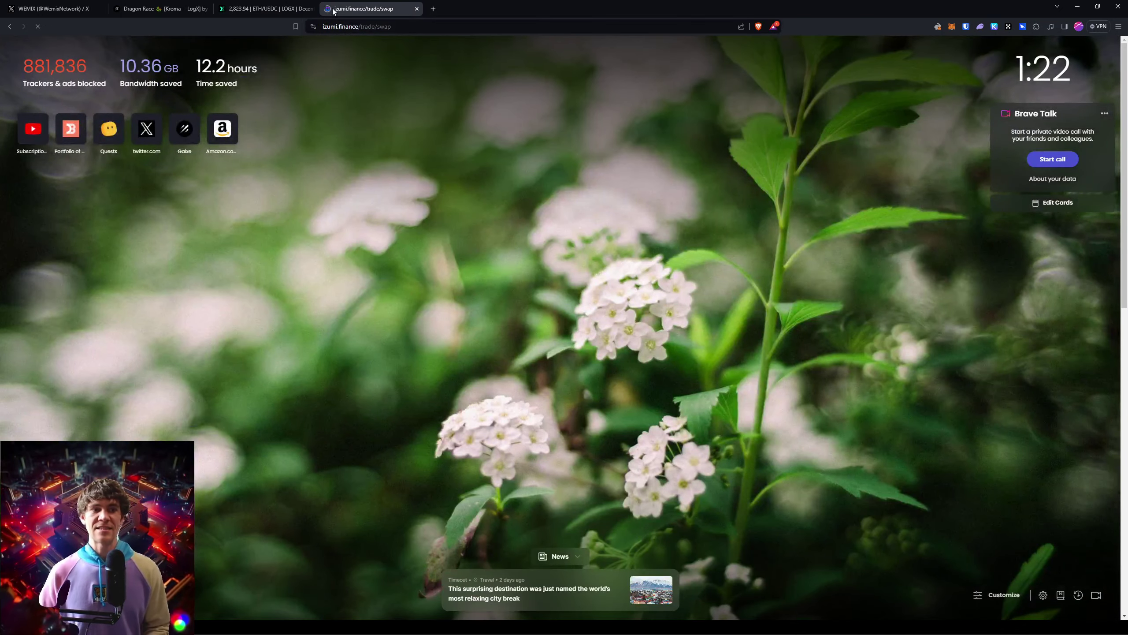
# Expand the Galxe tasks for providing LogX liquidity and opening leveraged trades to read their requirements
pyautogui.click(266, 8)
pyautogui.click(171, 9)
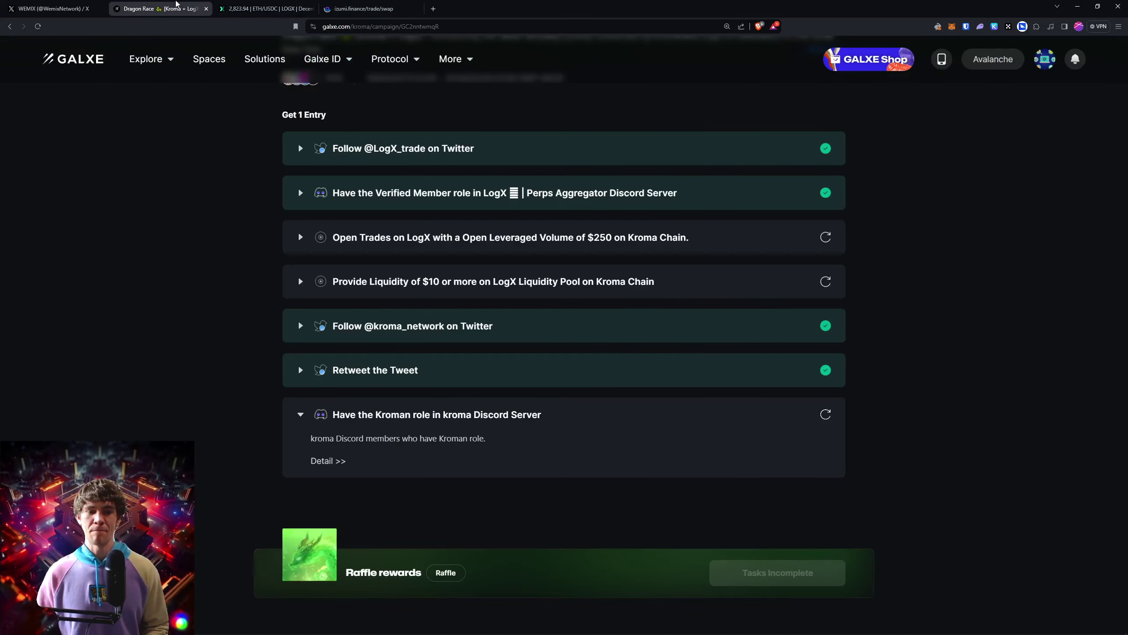
pyautogui.click(298, 288)
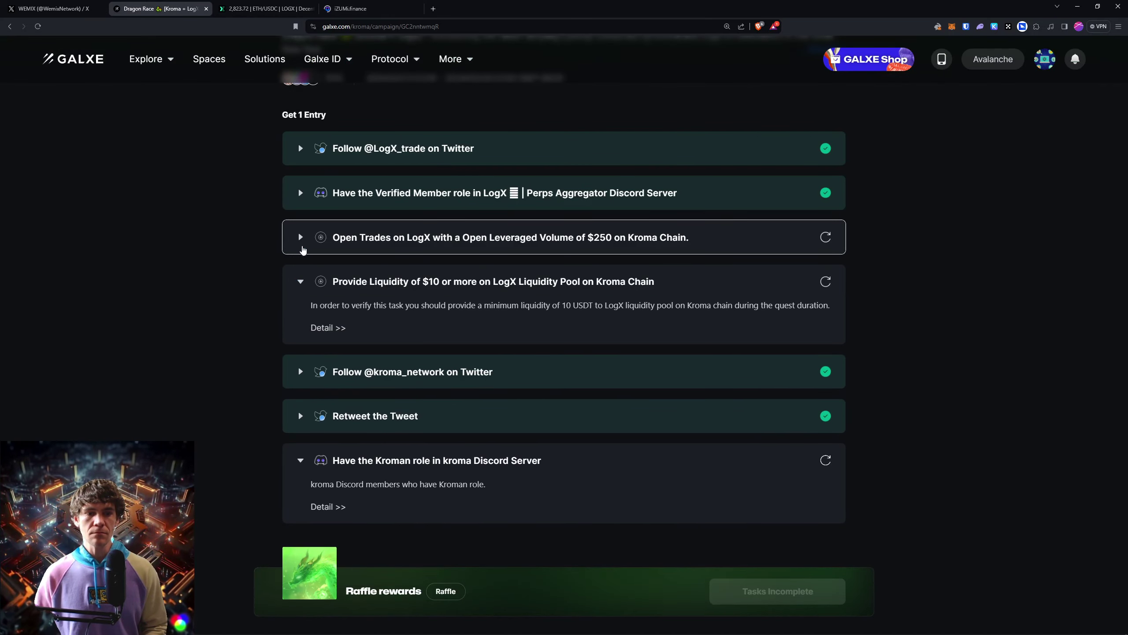
pyautogui.click(301, 249)
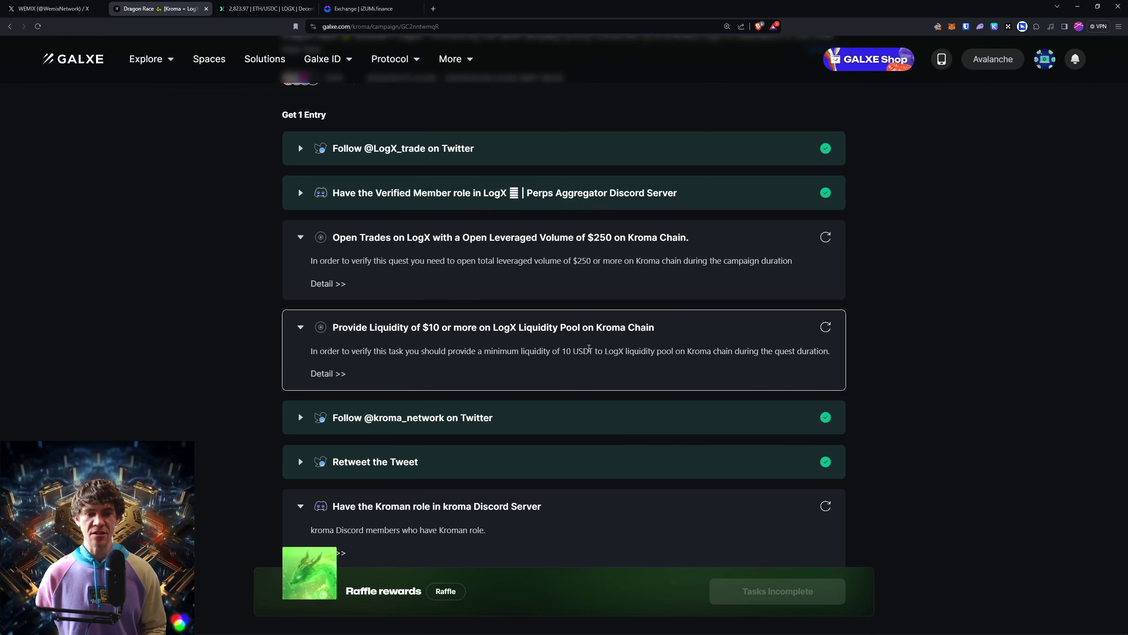
# Open the LogX Earn page, verify the $10 liquidity task on Galxe, and return to the Earn page
pyautogui.click(266, 9)
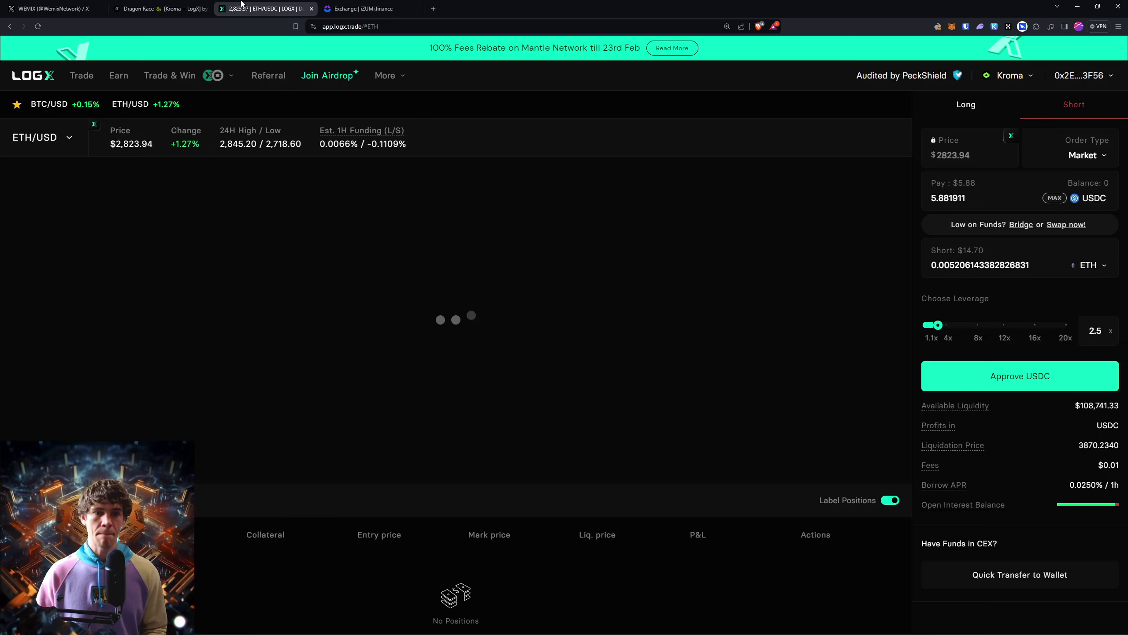
pyautogui.click(116, 74)
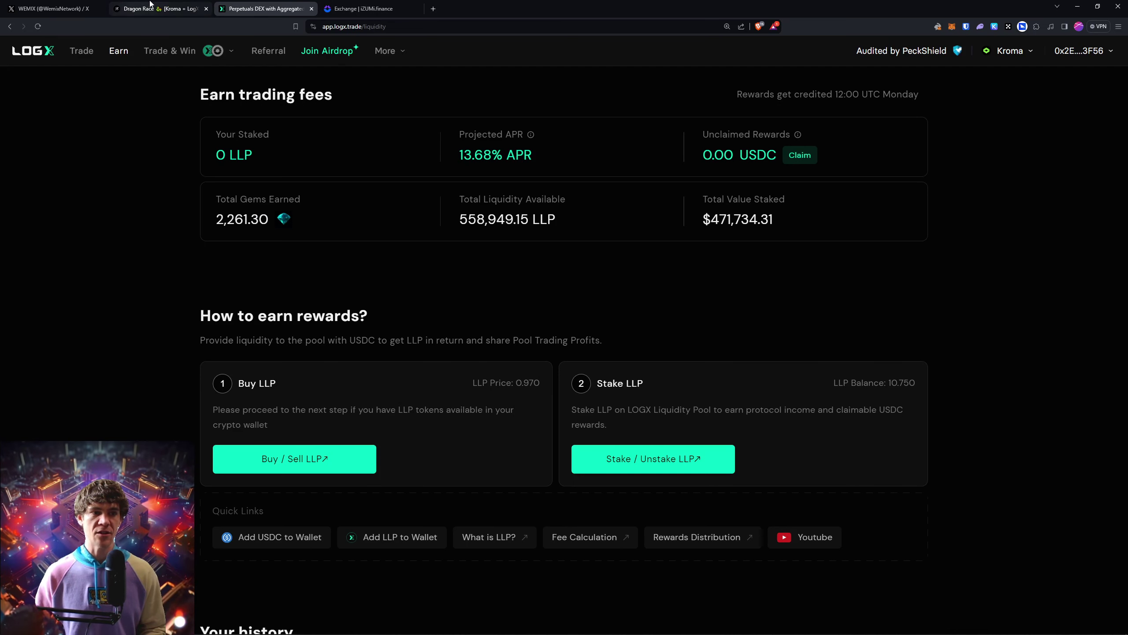
pyautogui.click(182, 4)
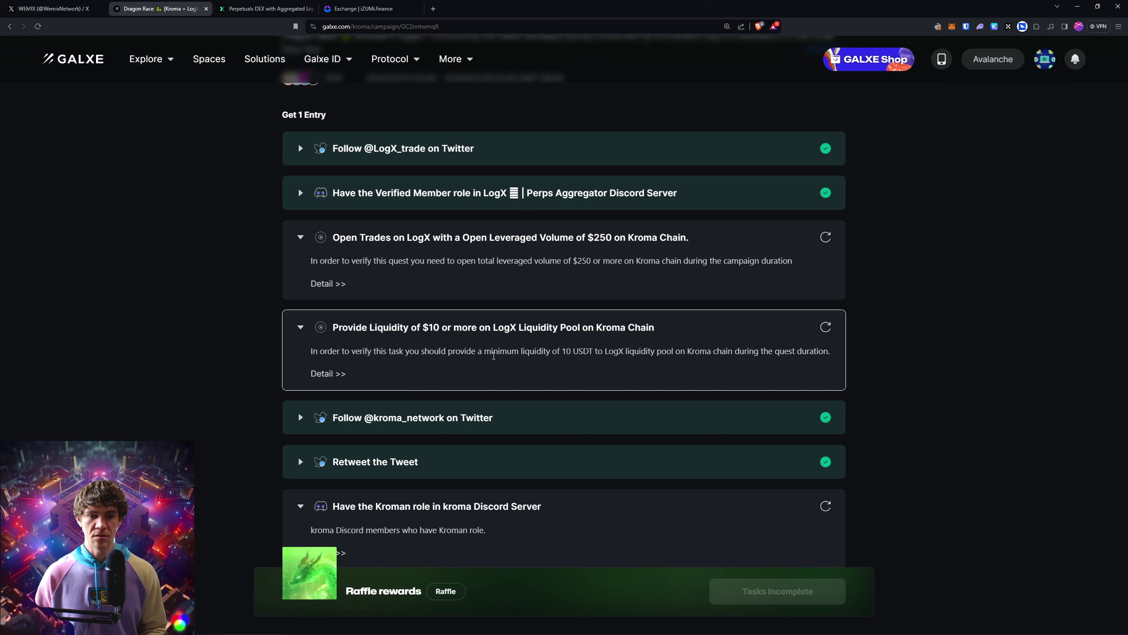
pyautogui.click(826, 327)
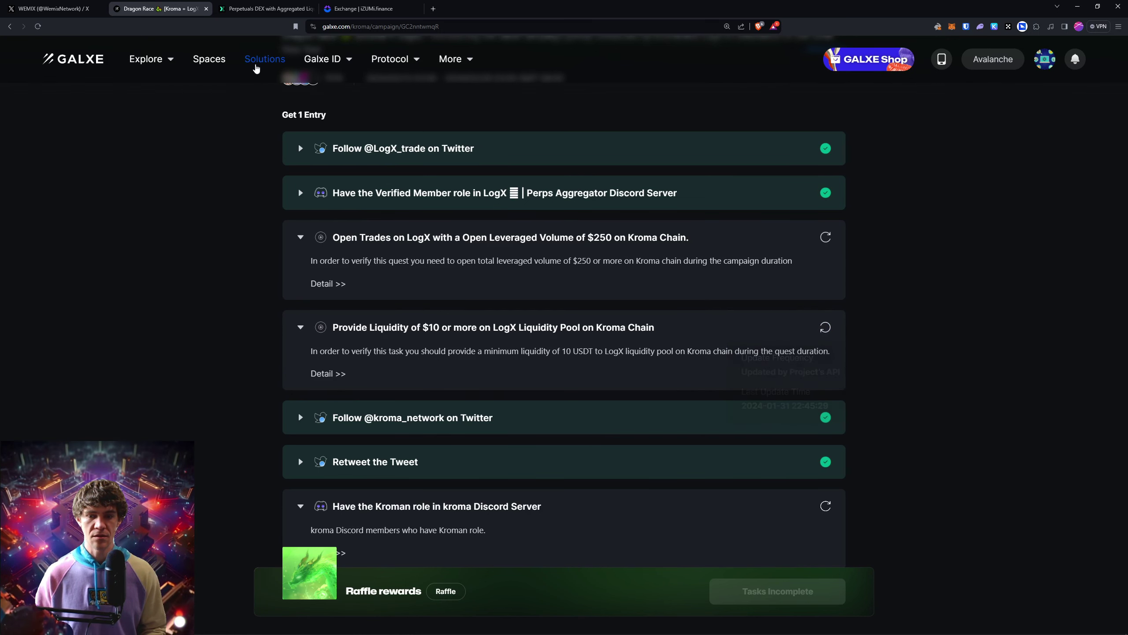
pyautogui.click(232, 4)
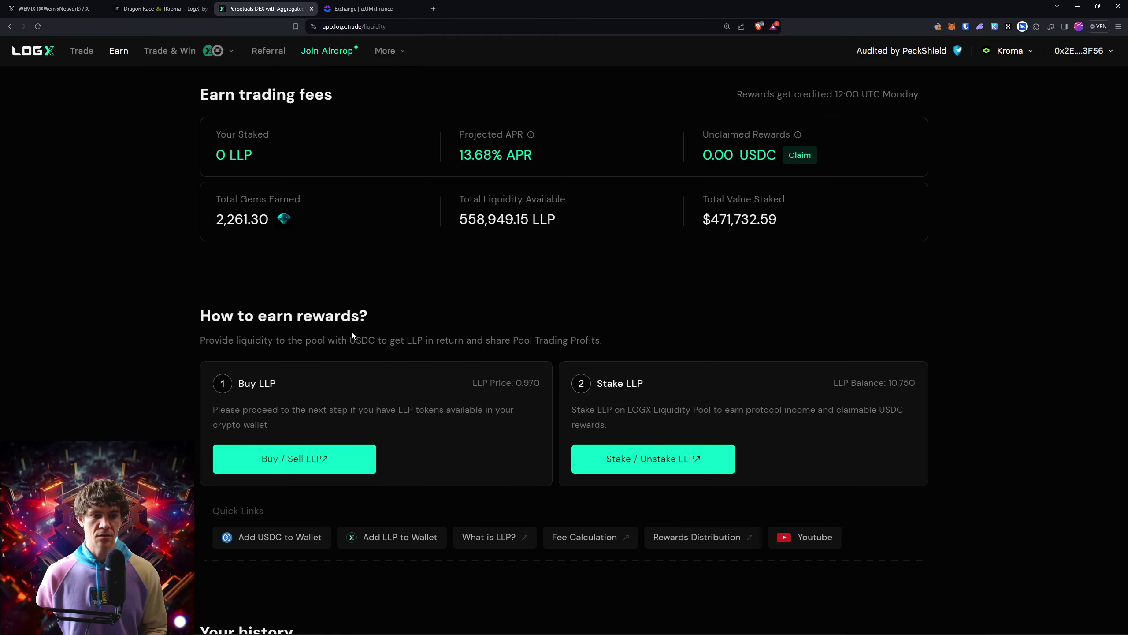
# Review the LogX Earn page and its liquidity history against the $10 liquidity requirement in the Galxe task
pyautogui.scroll(-3, 517, 315)
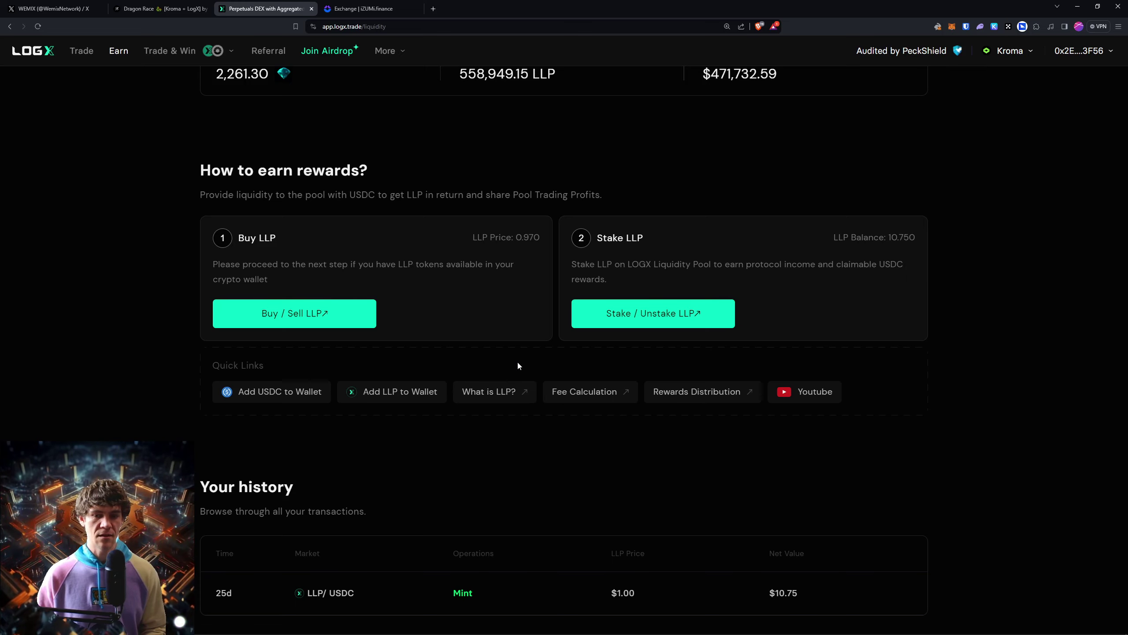
pyautogui.scroll(3, 518, 365)
pyautogui.click(160, 8)
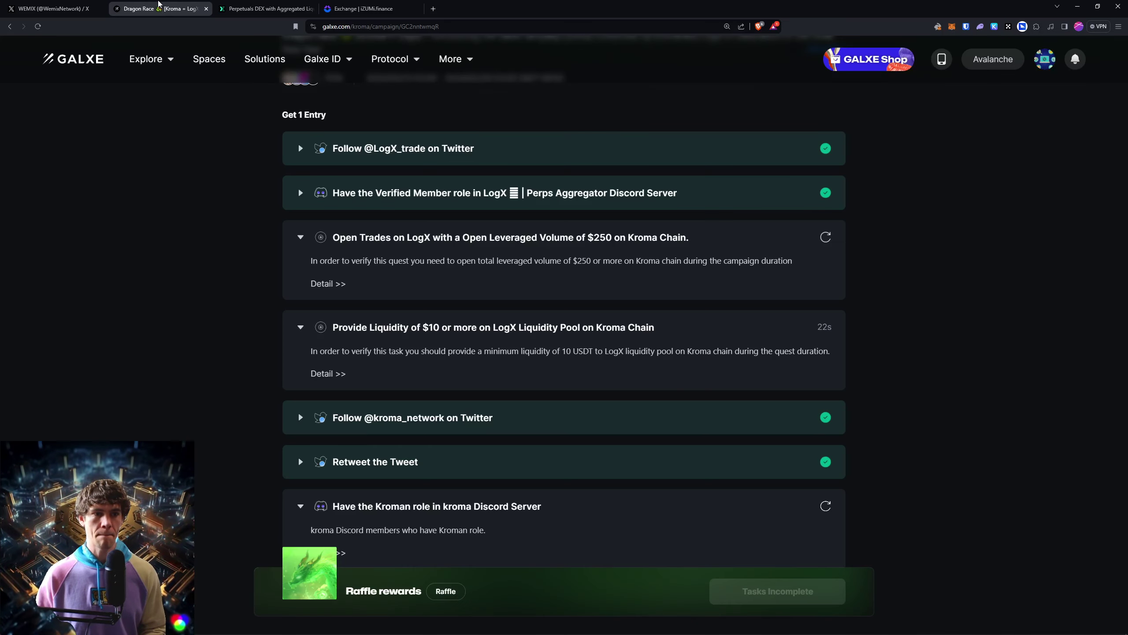
pyautogui.click(455, 328)
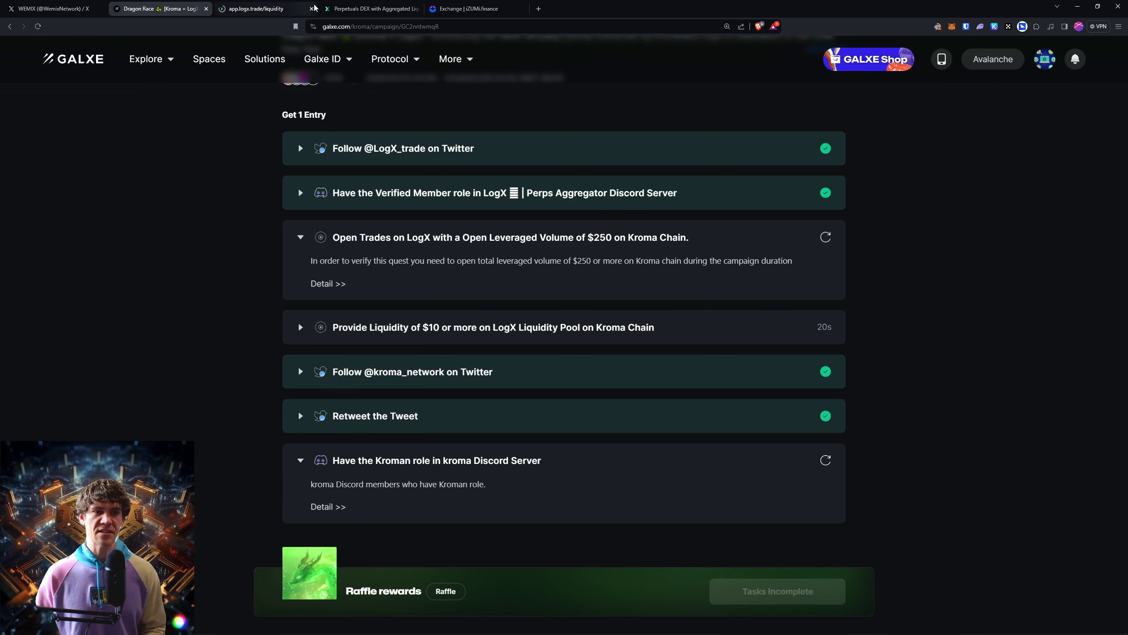
pyautogui.click(340, 4)
pyautogui.click(288, 8)
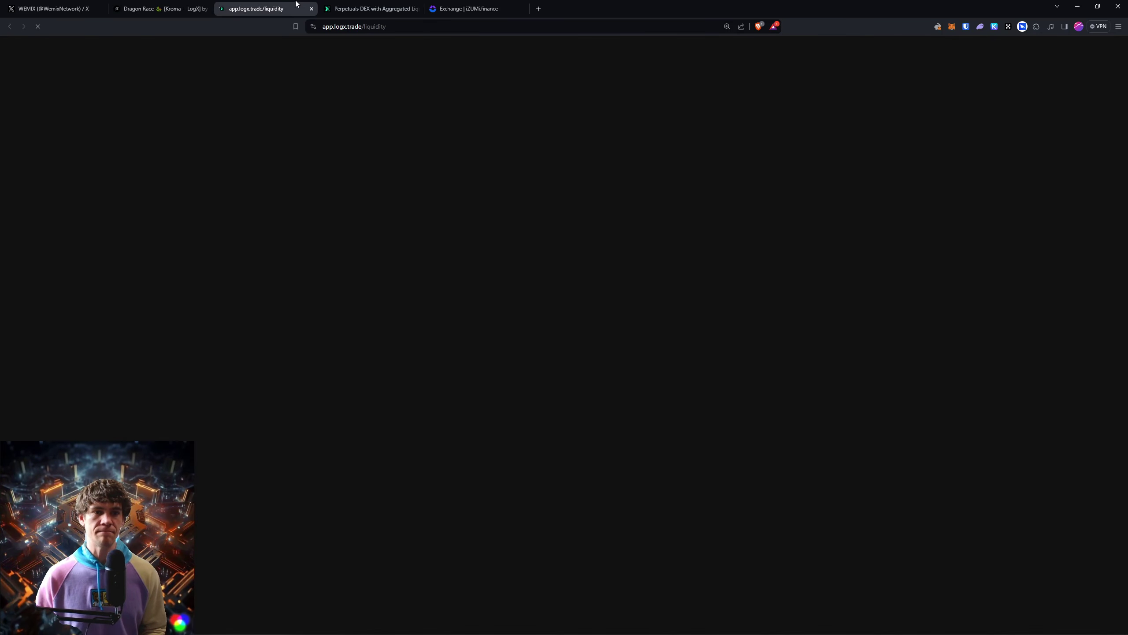
pyautogui.click(417, 9)
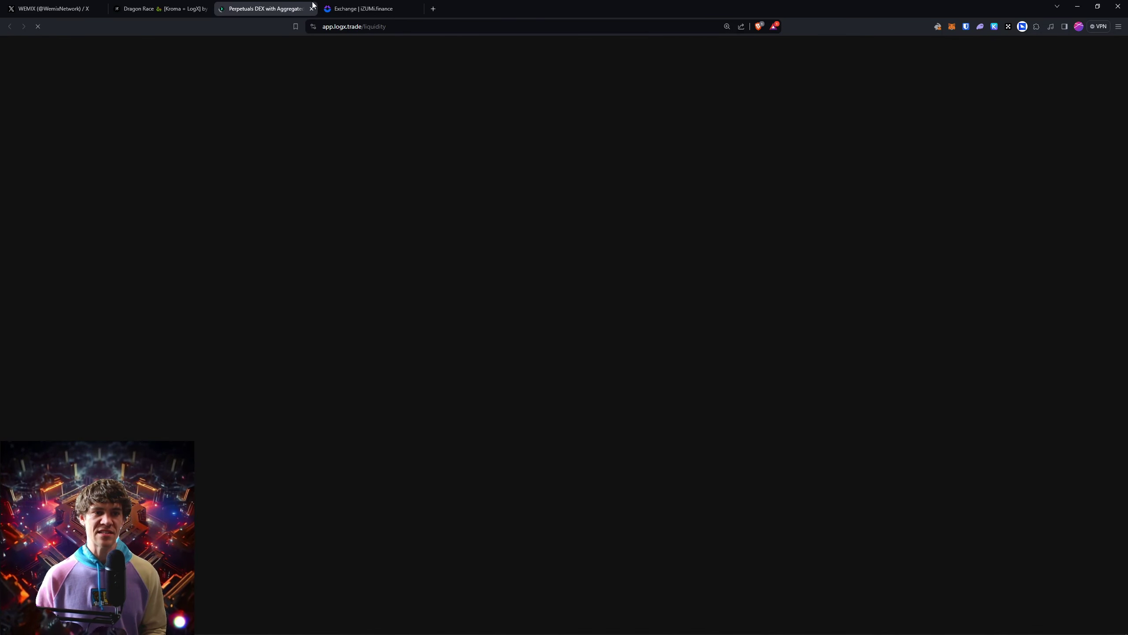
pyautogui.click(171, 8)
pyautogui.click(302, 327)
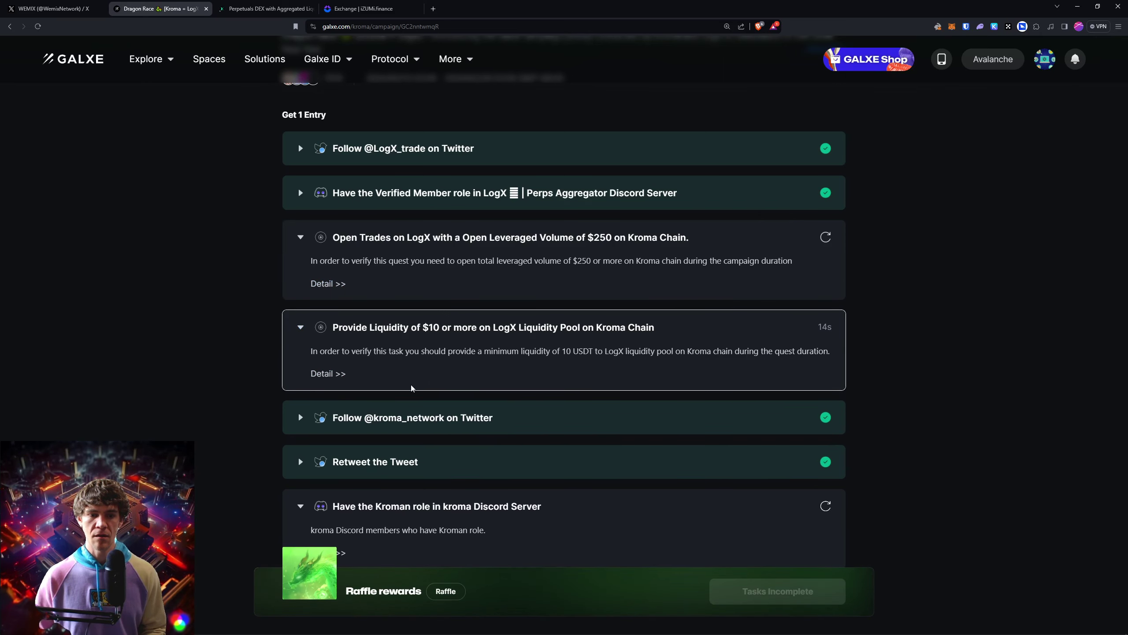
pyautogui.click(267, 8)
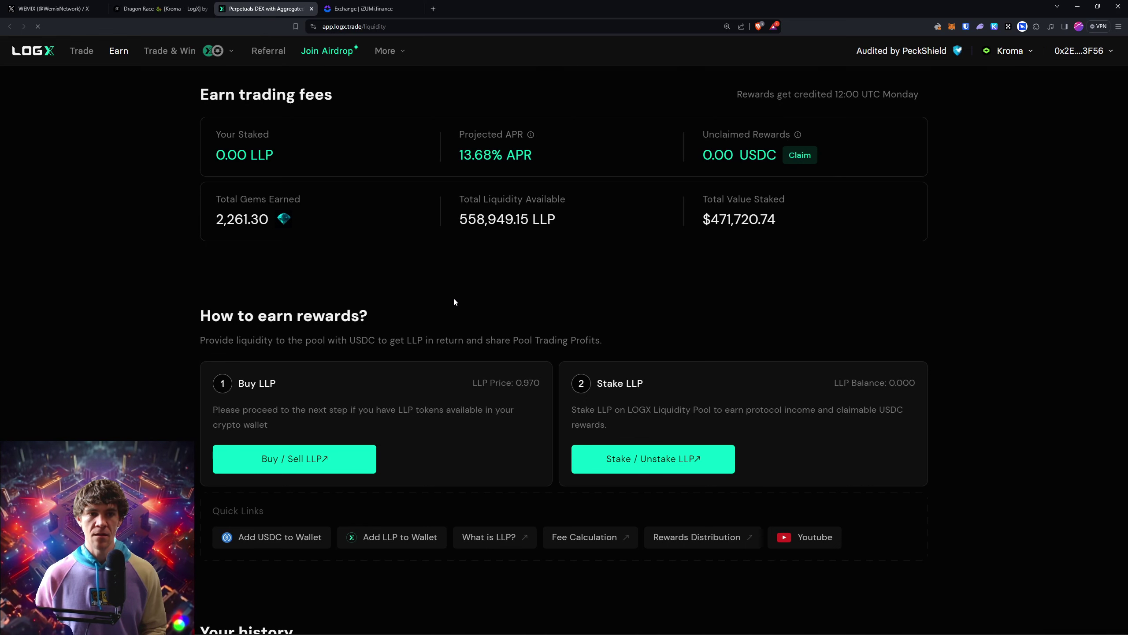
pyautogui.scroll(-3, 454, 298)
pyautogui.scroll(3, 453, 298)
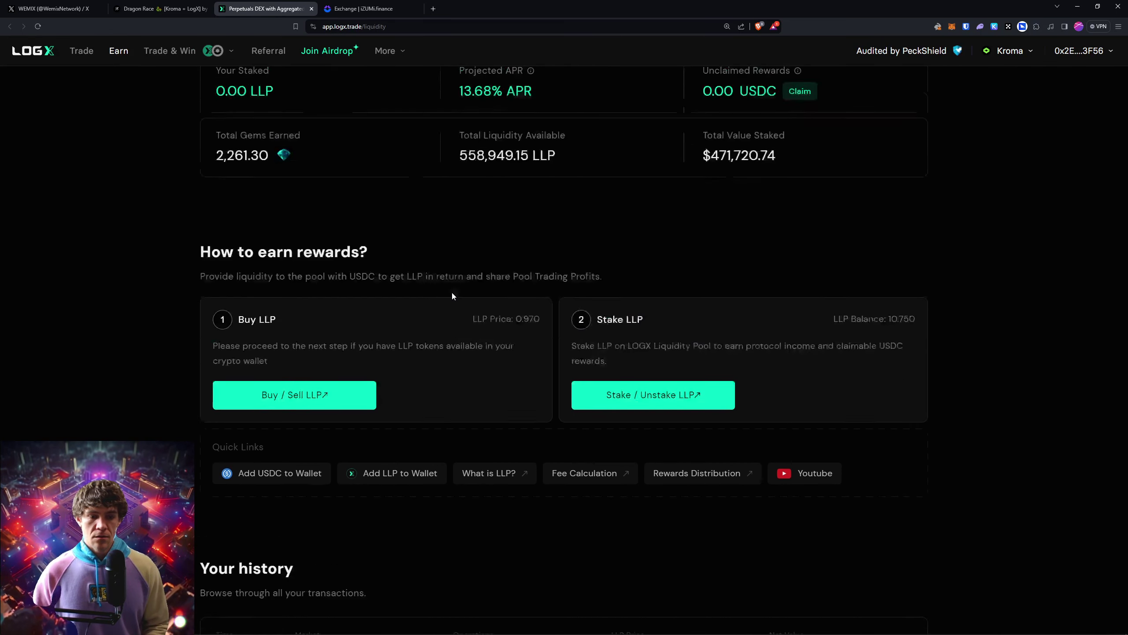
# Set up an iZUMi swap on Kroma from USDT to USDC with 20 USDT as the amount
pyautogui.click(363, 8)
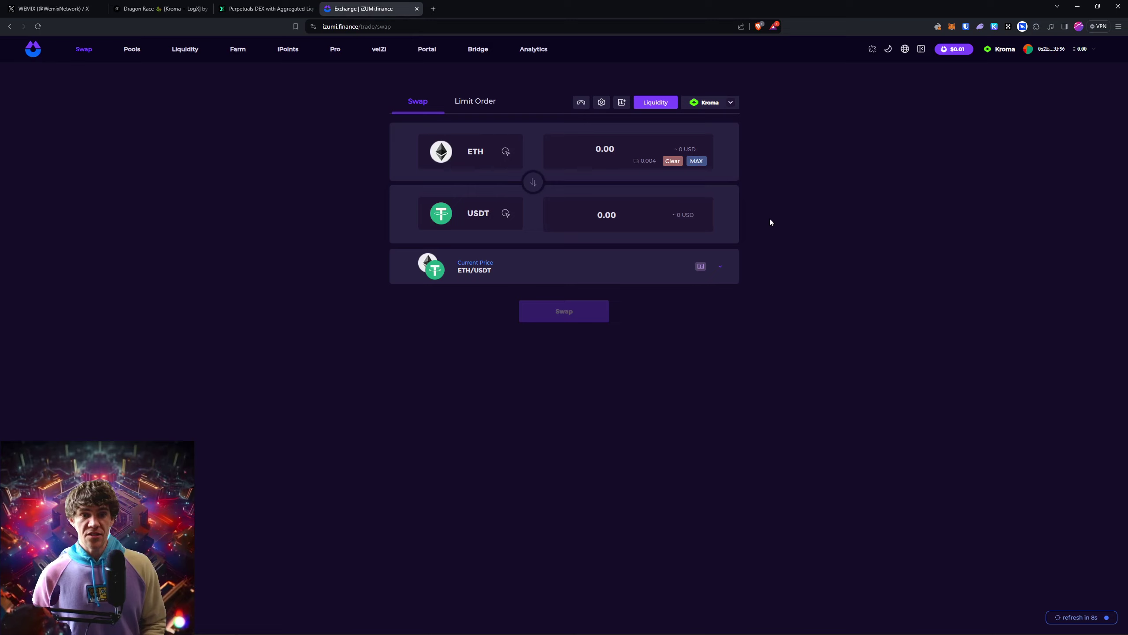
pyautogui.click(533, 181)
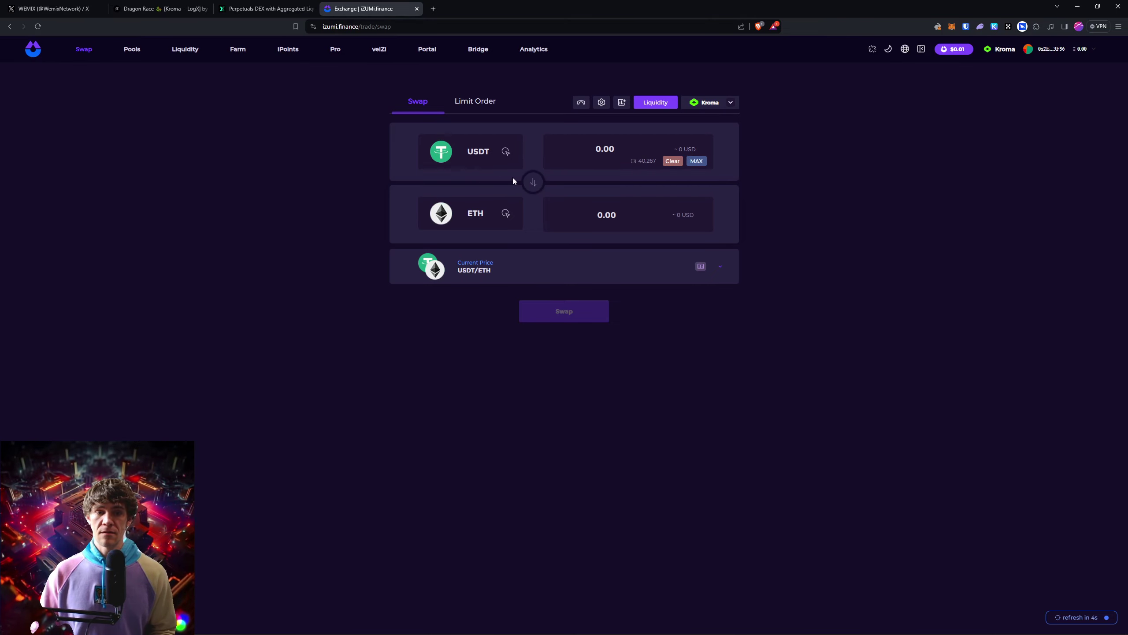
pyautogui.click(504, 214)
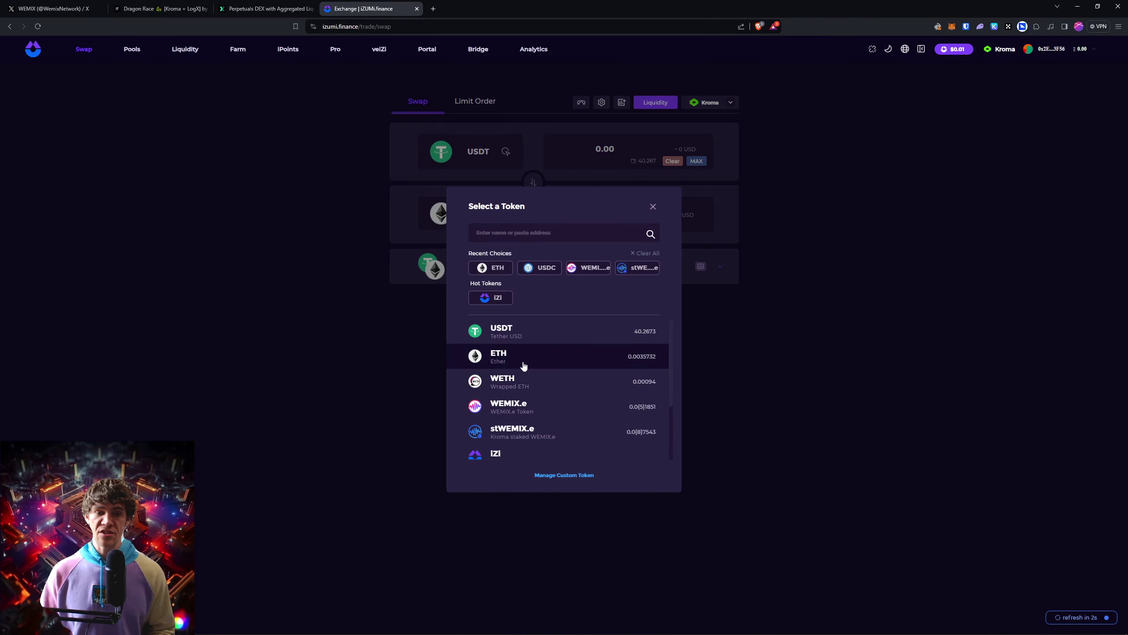
pyautogui.scroll(-1, 554, 423)
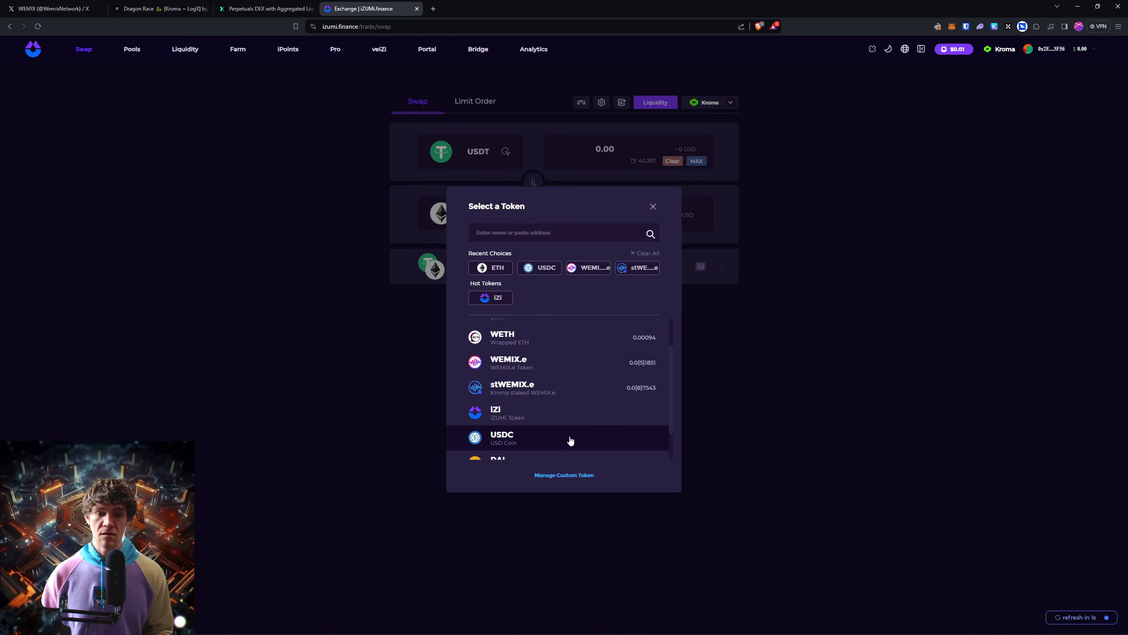
pyautogui.click(569, 436)
pyautogui.click(619, 150)
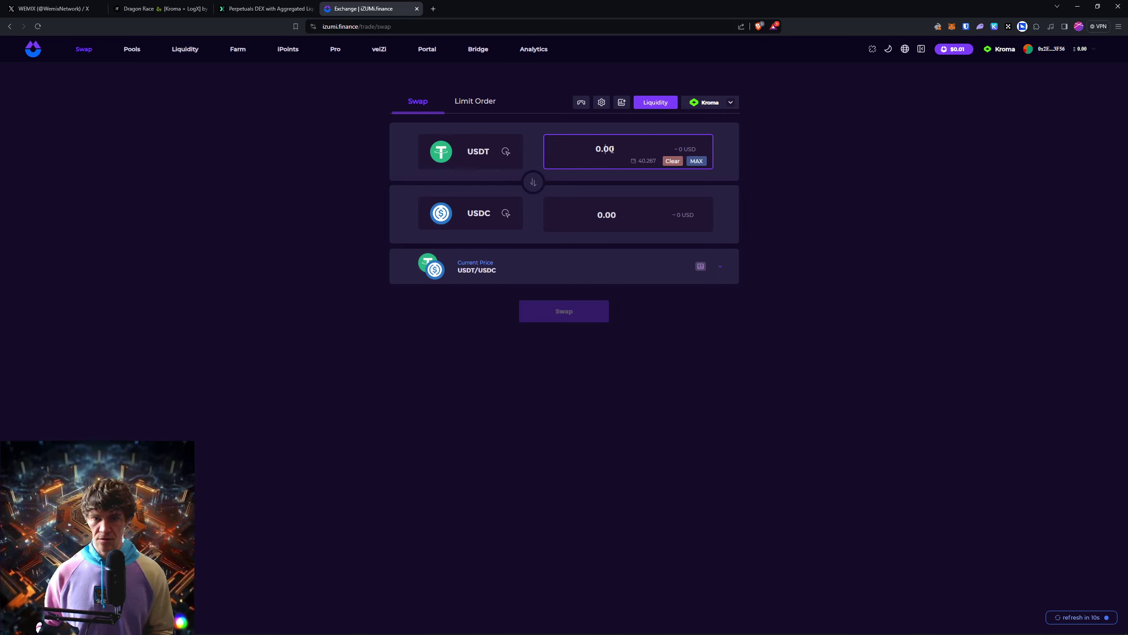
pyautogui.write('20')
pyautogui.click(761, 173)
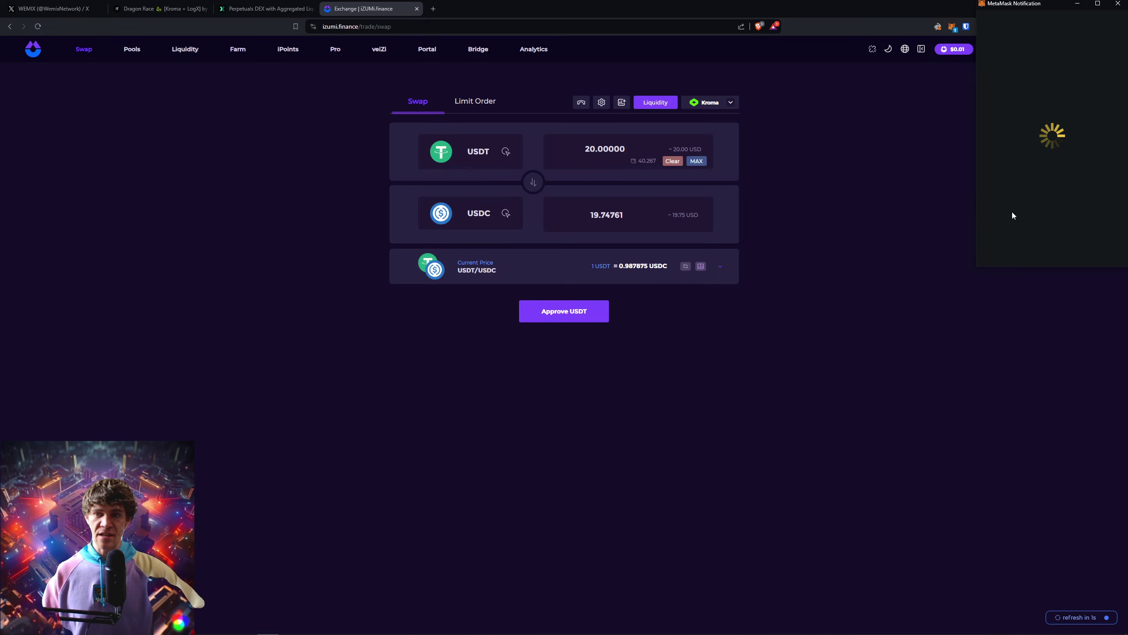
# Approve the USDT spending in the wallet, and recheck the Galxe liquidity task and LogX Earn page
pyautogui.click(1092, 189)
pyautogui.scroll(-2, 1091, 216)
pyautogui.click(1084, 248)
pyautogui.click(1088, 249)
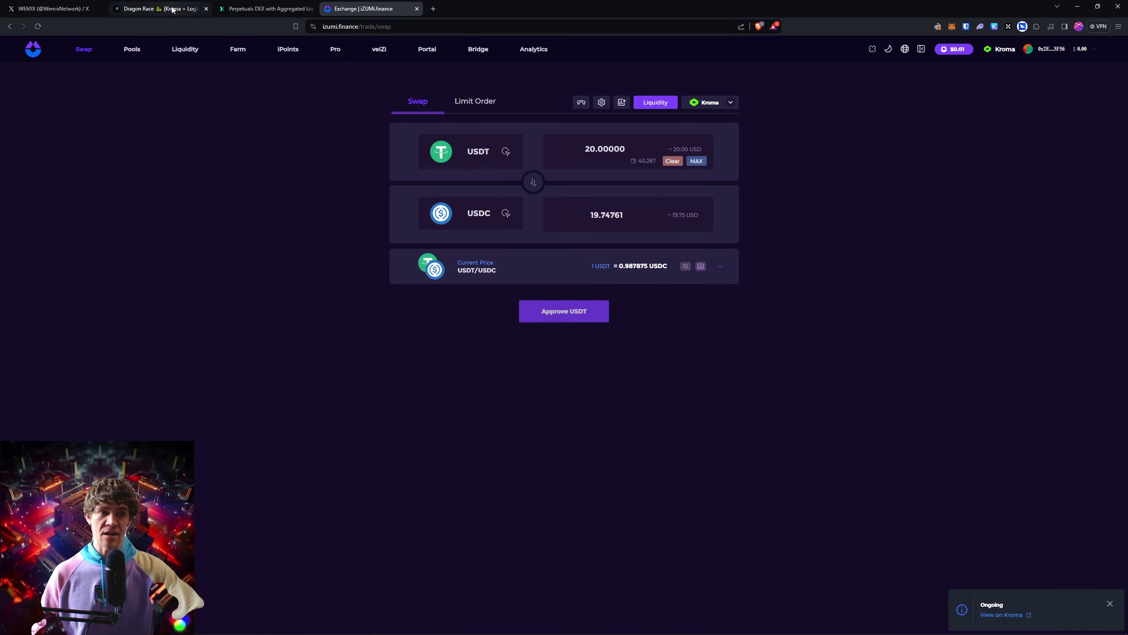
pyautogui.click(151, 10)
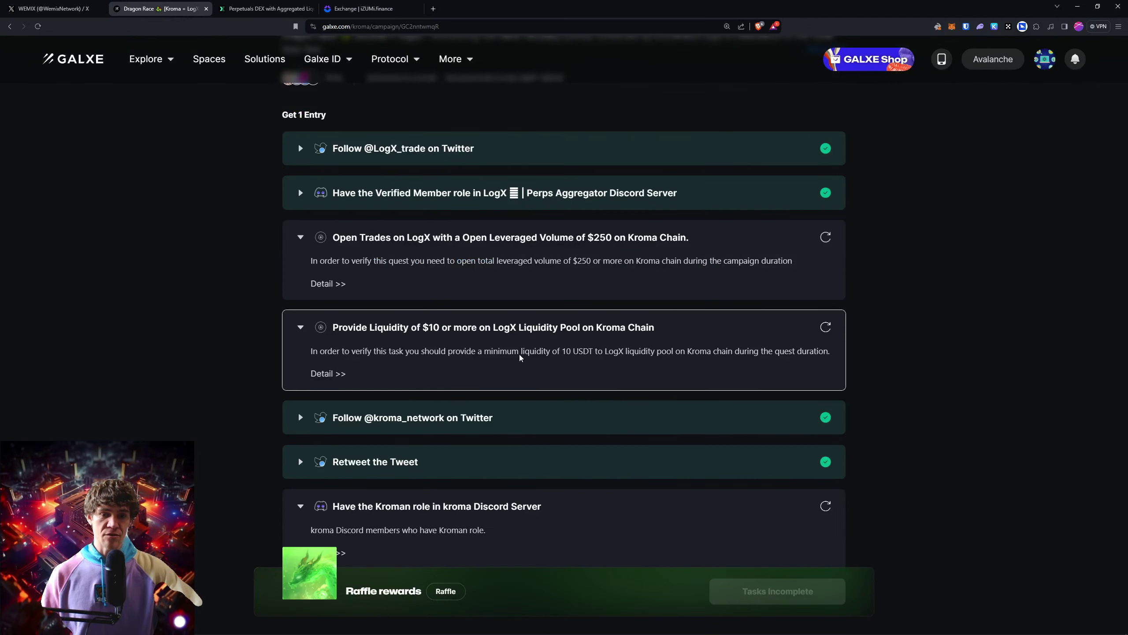
pyautogui.click(267, 8)
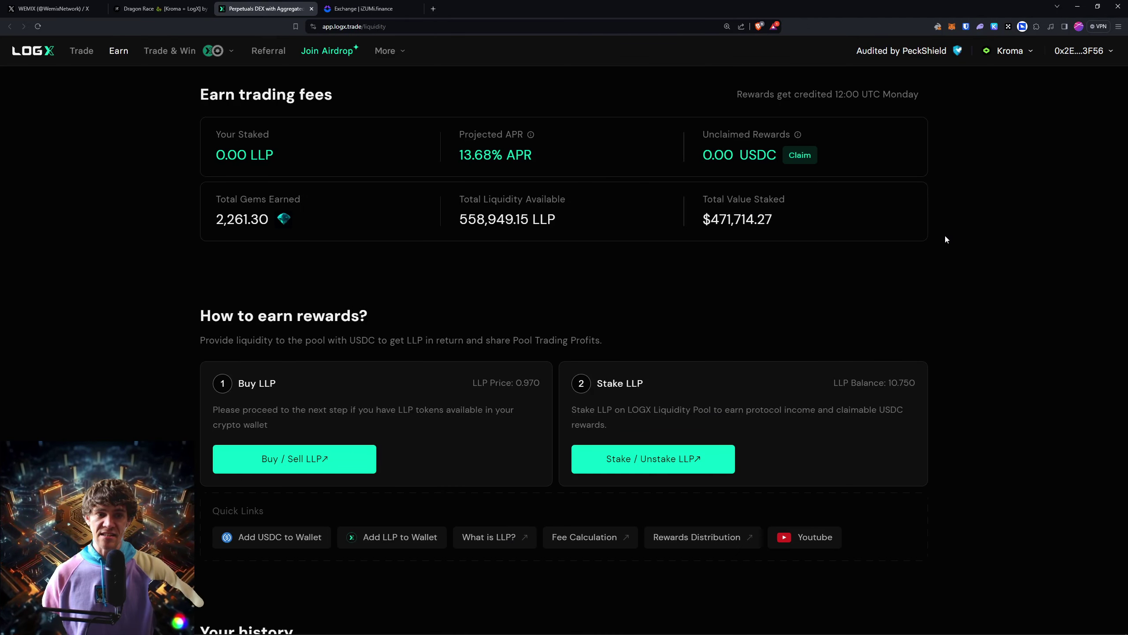
# Return to iZUMi, swap the 20 USDT for USDC, and confirm the transaction in the wallet
pyautogui.click(347, 15)
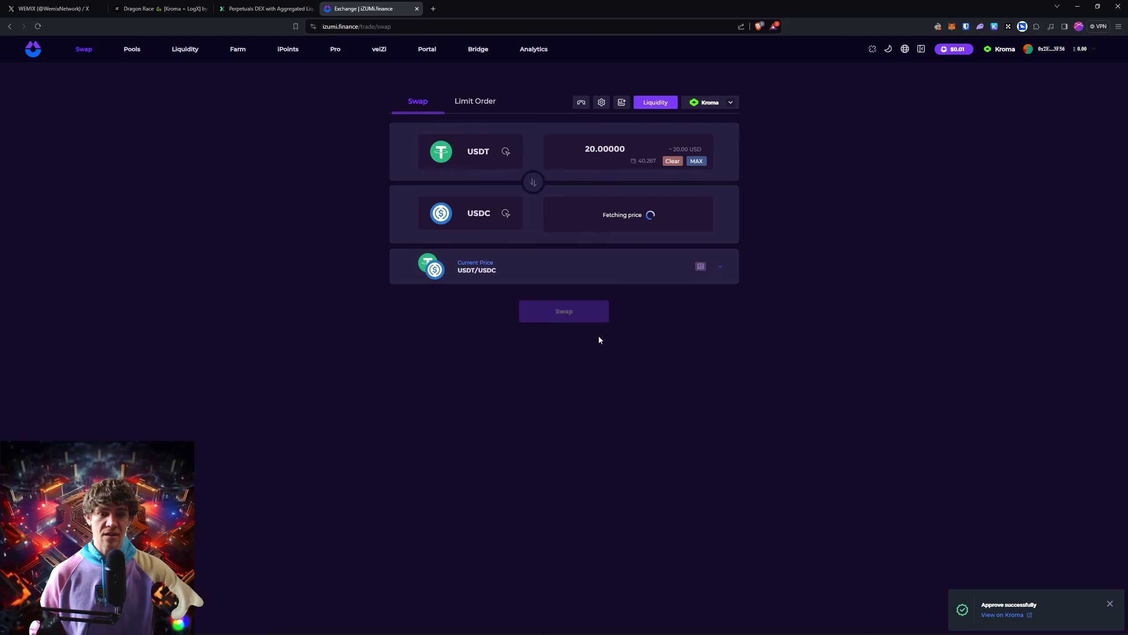
pyautogui.click(594, 317)
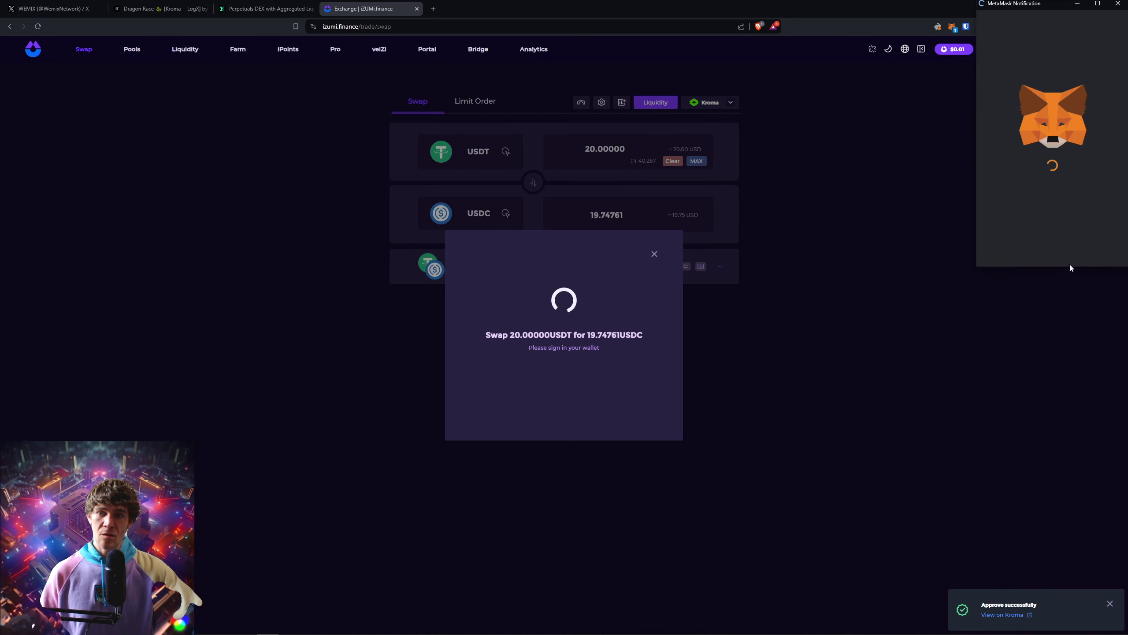
pyautogui.click(1072, 245)
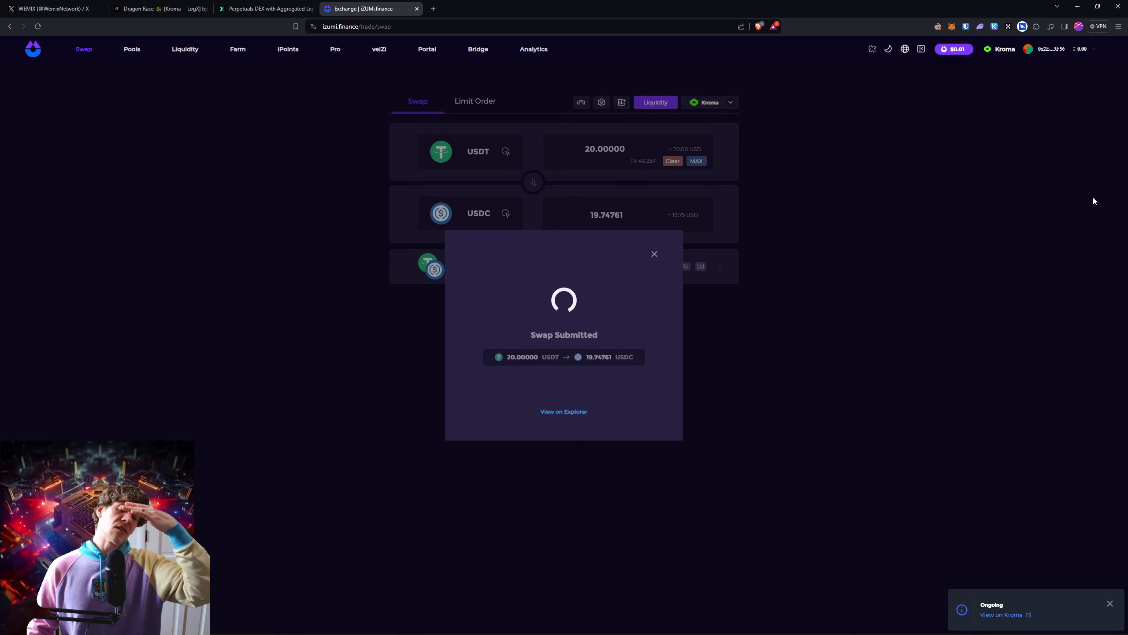
pyautogui.rightClick(1093, 196)
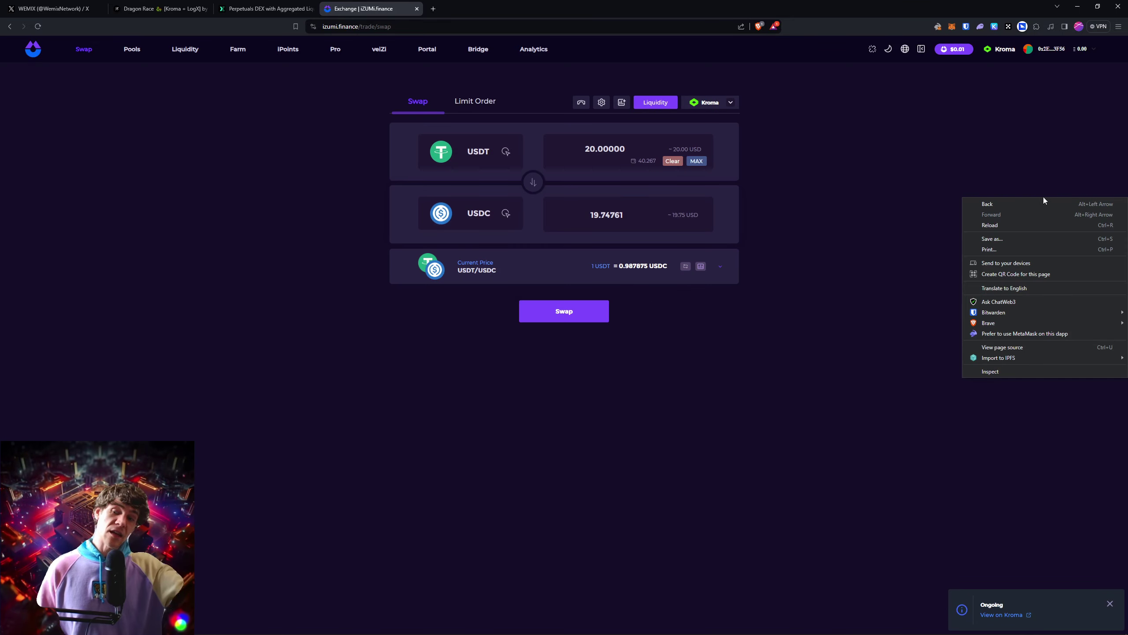
pyautogui.click(873, 187)
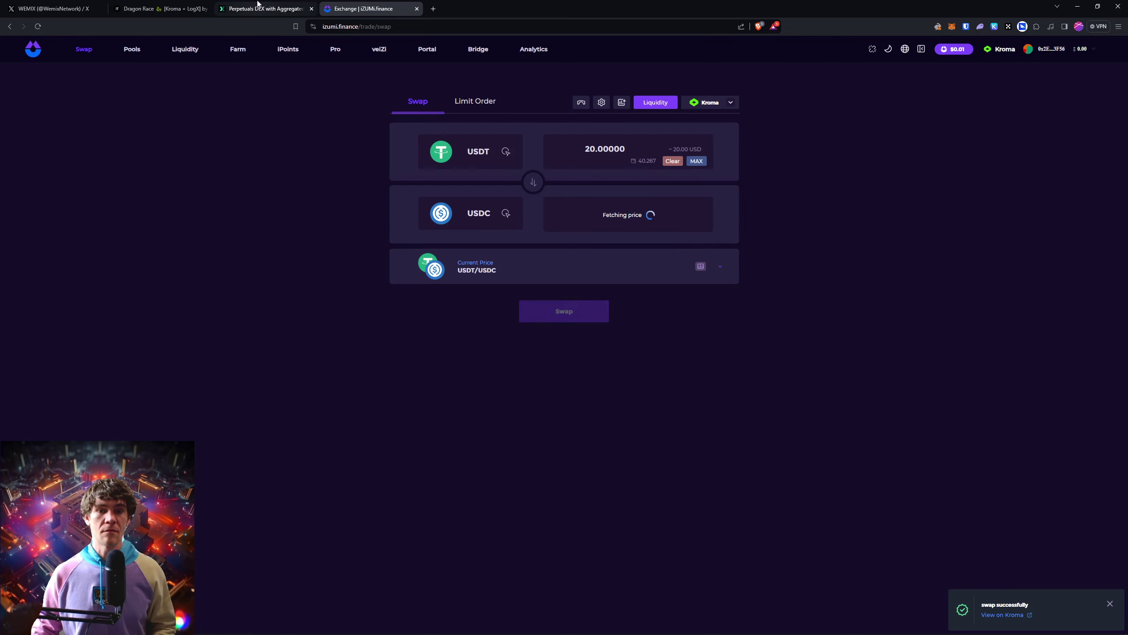
# Check the USDT and USDC balances in iZUMi's token list, and return to the LogX Earn page
pyautogui.click(267, 8)
pyautogui.hotkey('ctrl', 'Tab')
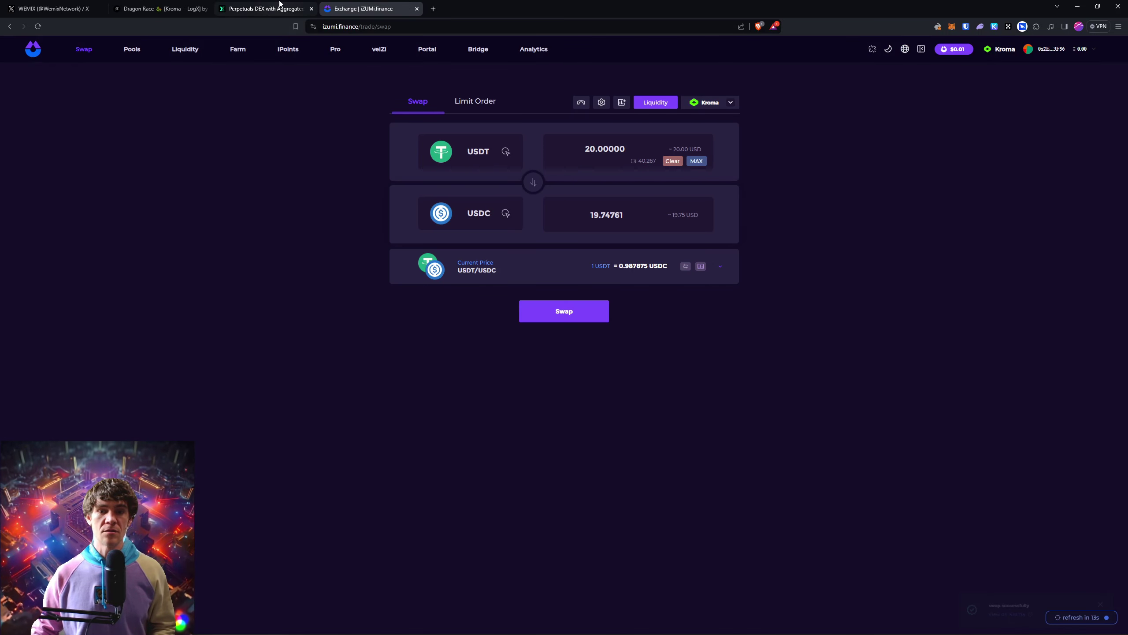
pyautogui.click(501, 156)
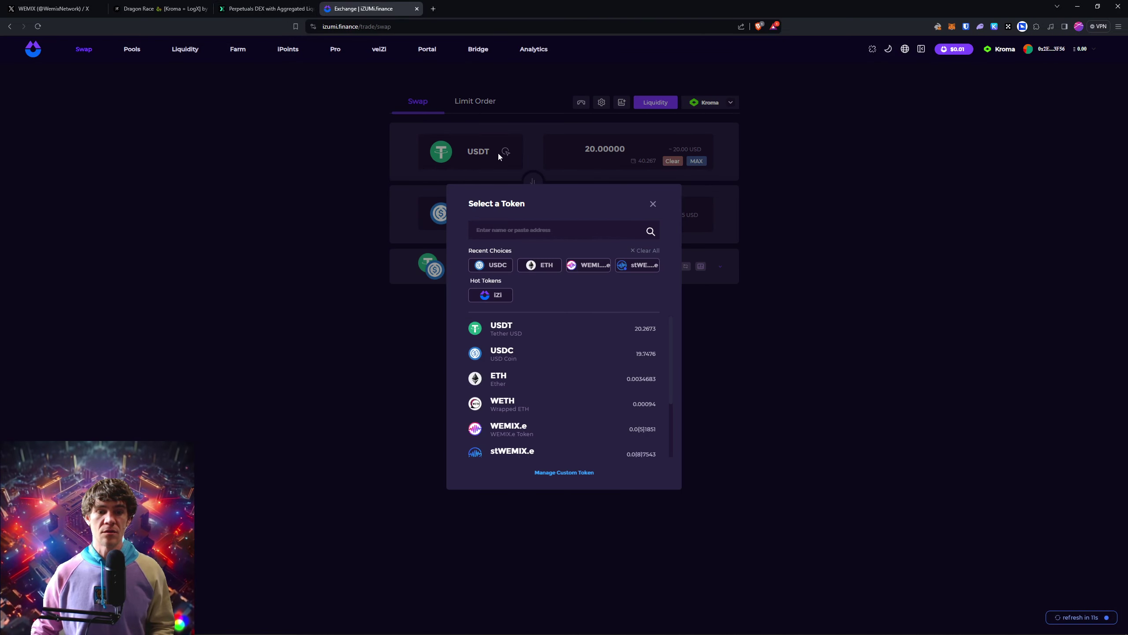
pyautogui.click(370, 173)
pyautogui.click(174, 9)
pyautogui.click(250, 5)
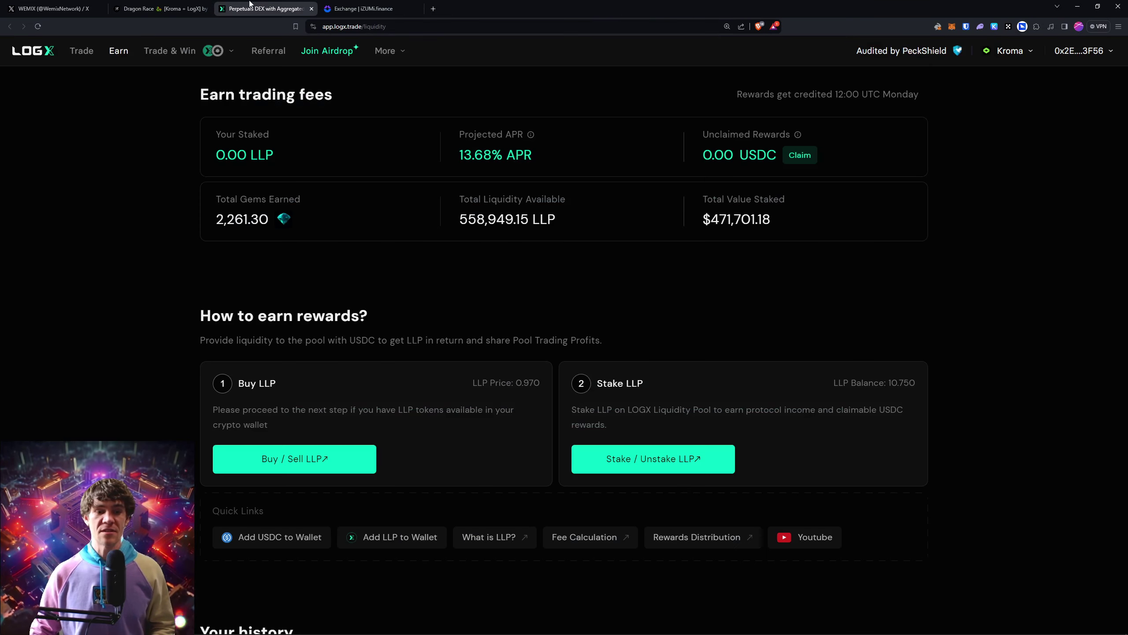
# Check the USDC available for buying LLP, close that form, and open the LogX BTC/USD trading page
pyautogui.click(323, 461)
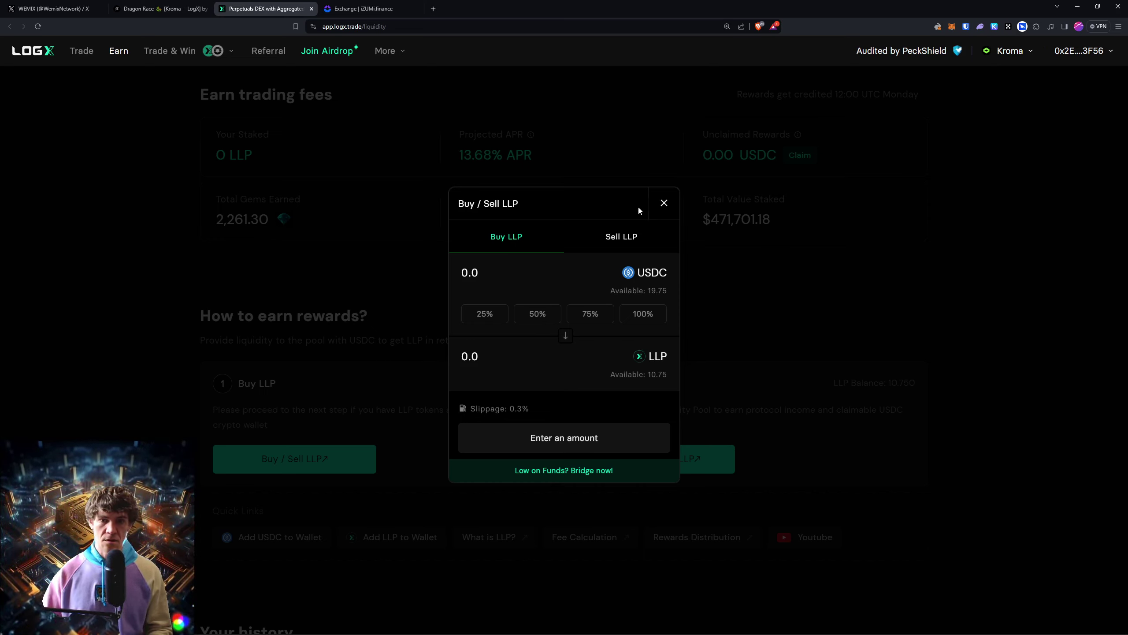
pyautogui.click(664, 204)
pyautogui.click(178, 8)
pyautogui.click(263, 9)
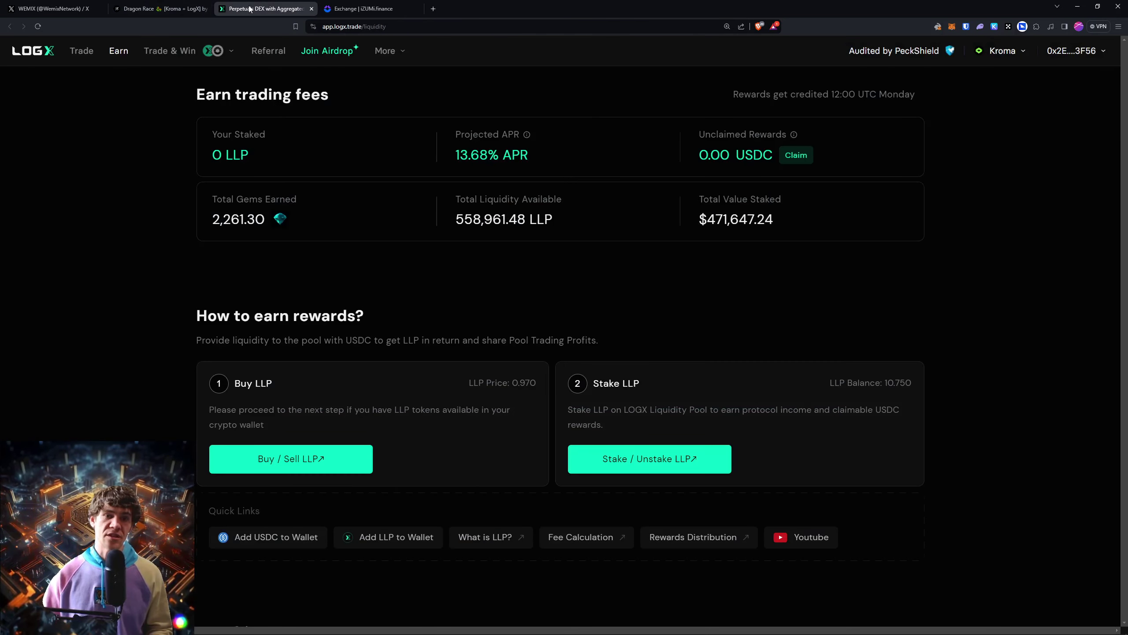
pyautogui.click(82, 50)
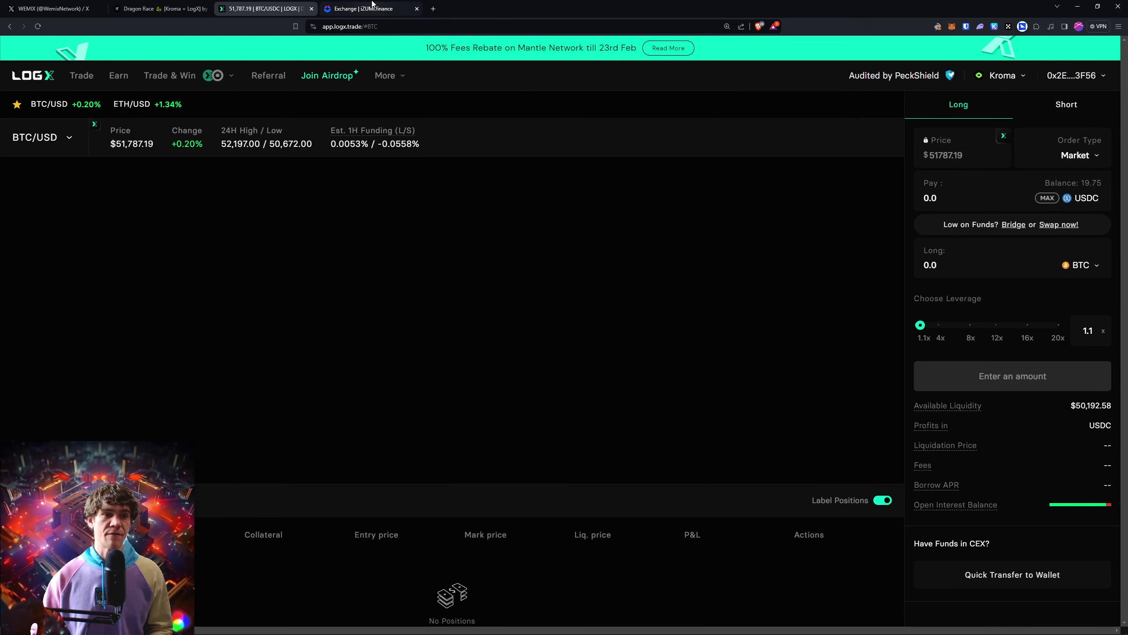
# Swap the maximum 20.26727 USDT for USDC on iZUMi and confirm the transaction in the wallet
pyautogui.click(360, 8)
pyautogui.doubleClick(623, 149)
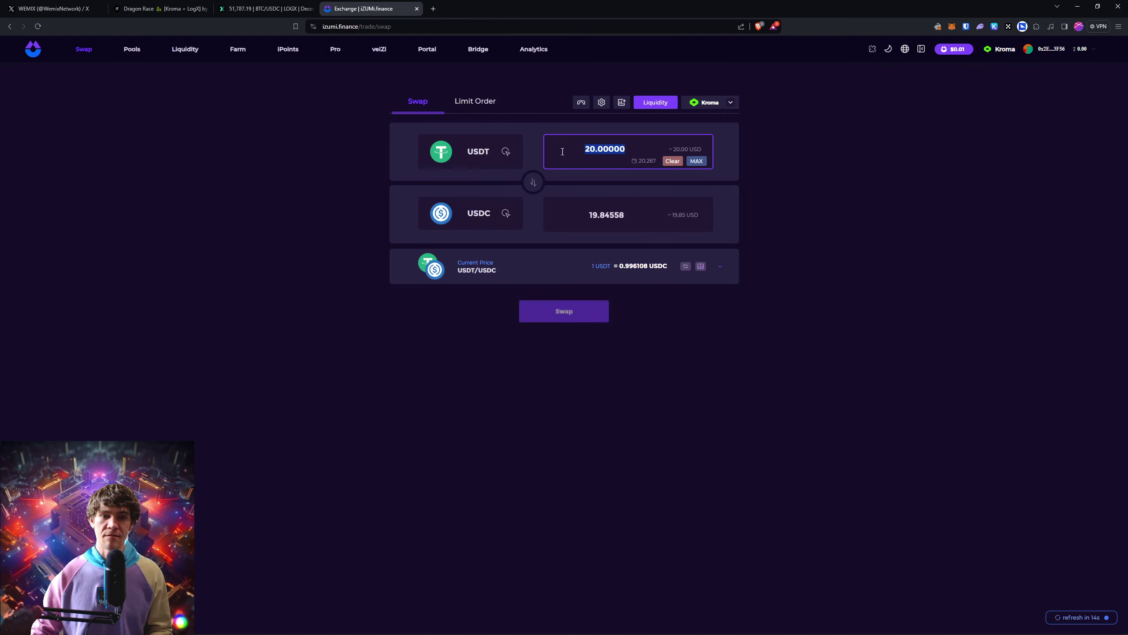
pyautogui.write('10')
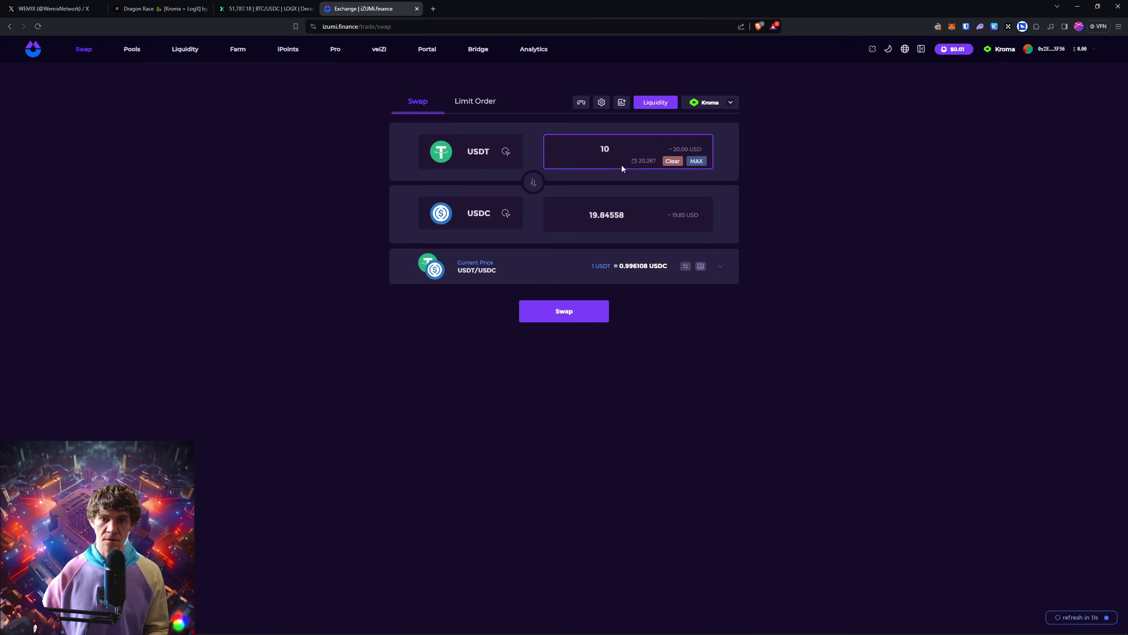
pyautogui.click(696, 161)
pyautogui.click(564, 312)
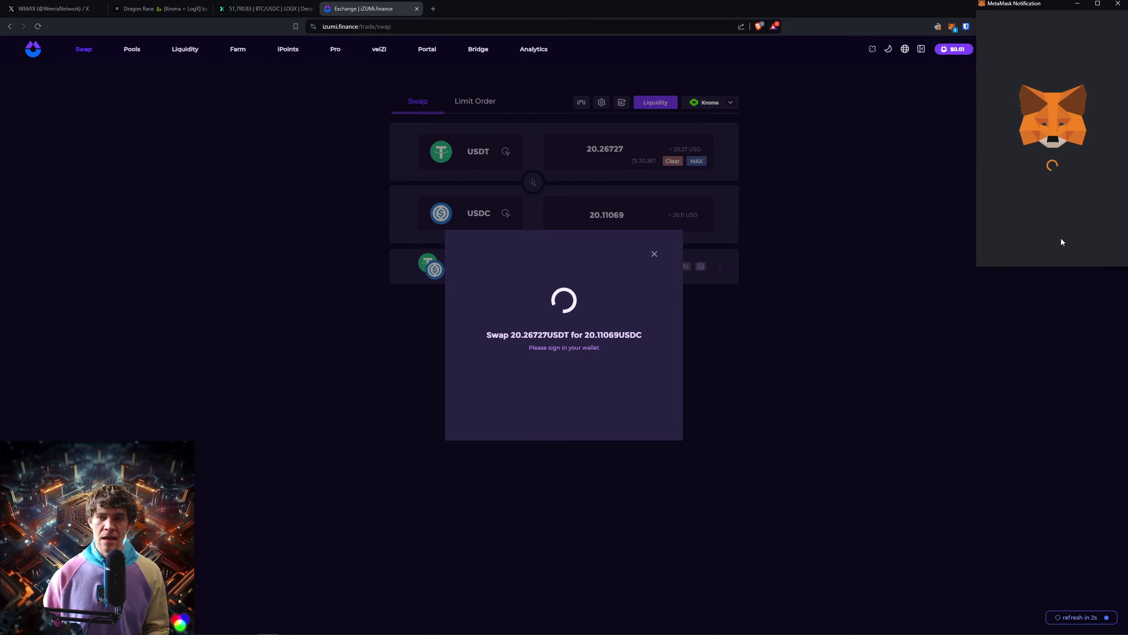
pyautogui.click(1092, 260)
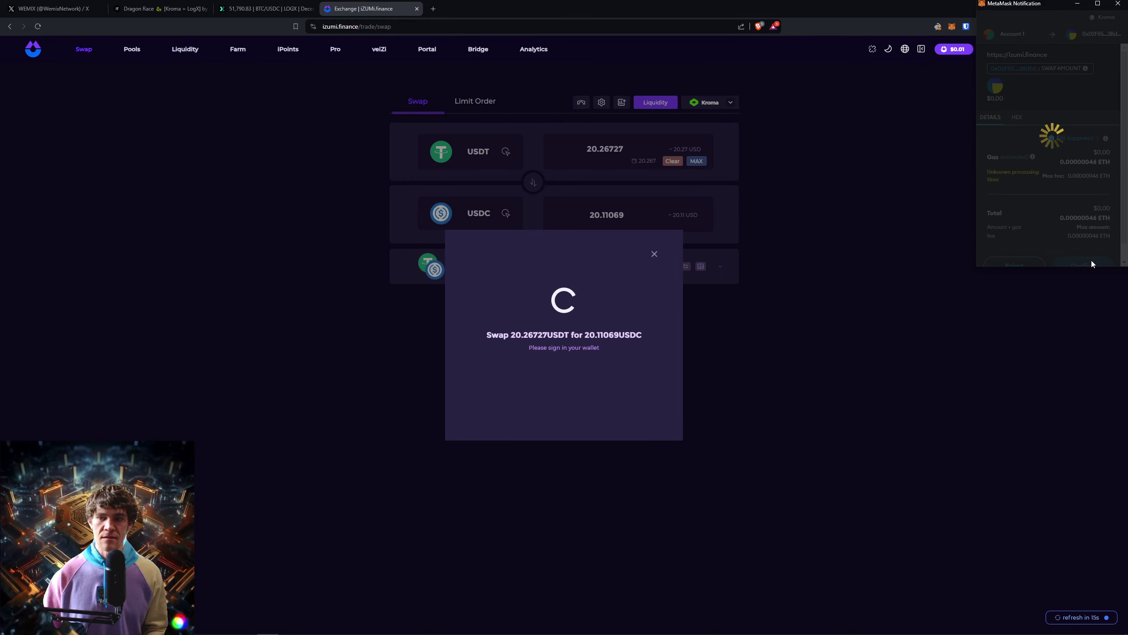
# Return to the LogX BTC/USD long order, pay the maximum 19.747615 USDC, and raise the leverage to 15x
pyautogui.click(265, 6)
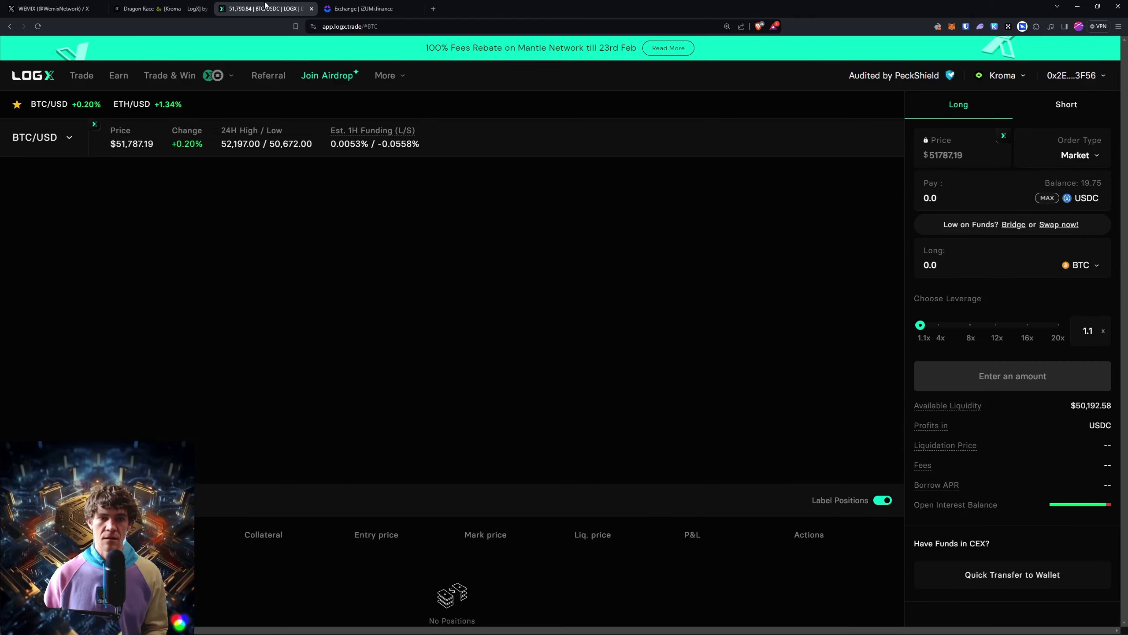
pyautogui.click(1048, 199)
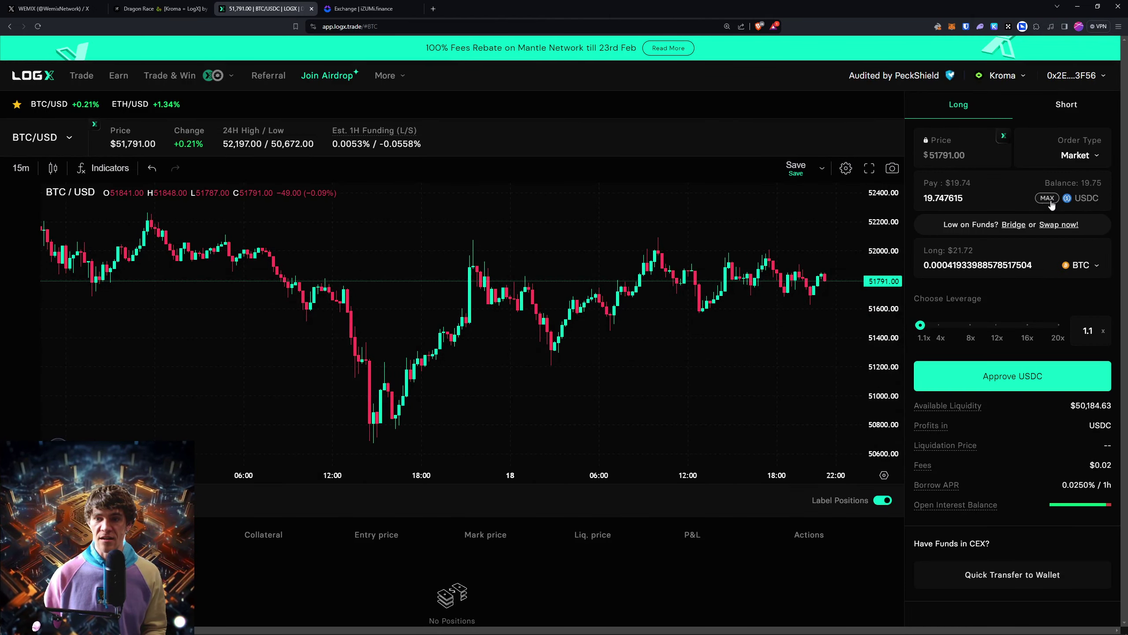
pyautogui.moveTo(924, 331); pyautogui.dragTo(980, 336)
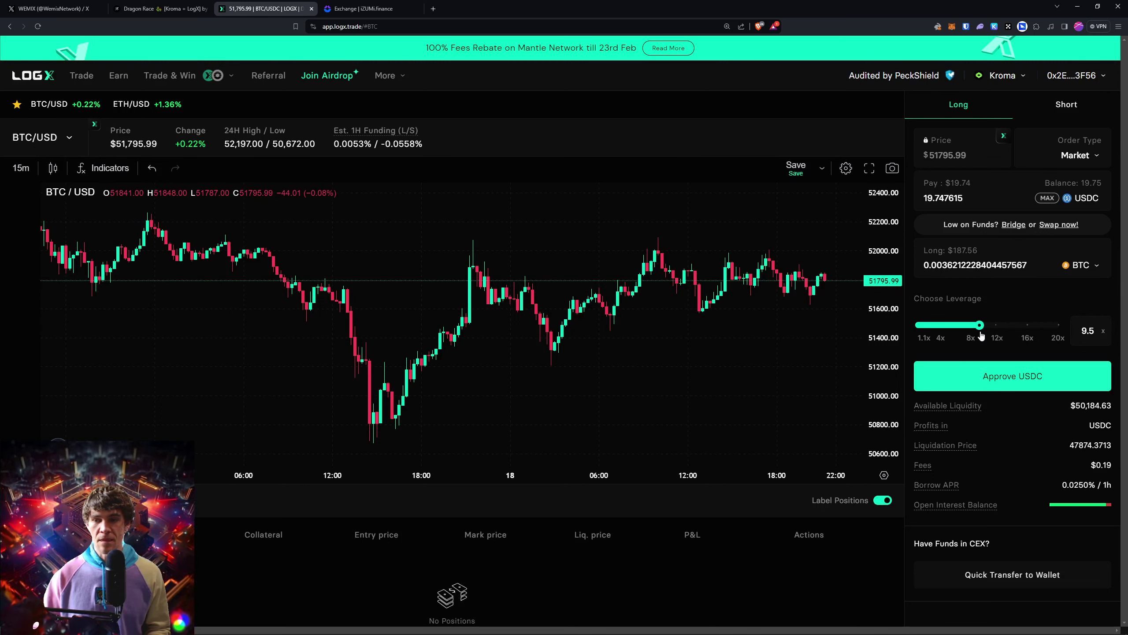
pyautogui.moveTo(980, 336)
pyautogui.mouseDown()
pyautogui.moveTo(1072, 328)
pyautogui.moveTo(1020, 340)
pyautogui.mouseUp()
# Set the BTC long order to pay 13 USDC at 20x leverage, and check the Galxe task's required leveraged volume
pyautogui.moveTo(975, 198); pyautogui.dragTo(895, 203)
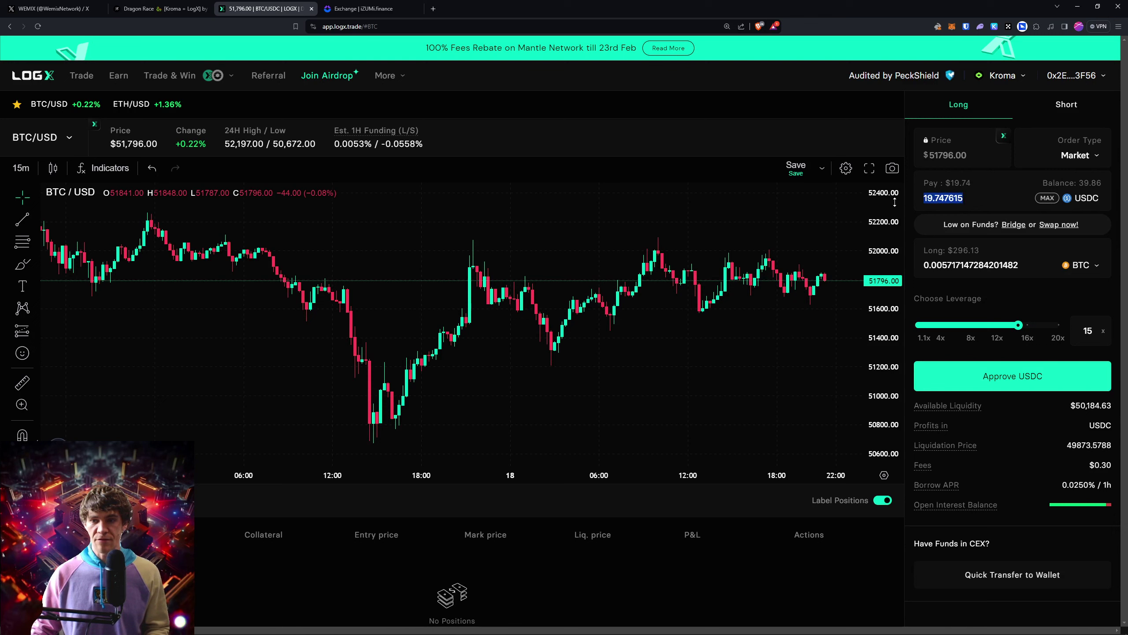
pyautogui.write('12')
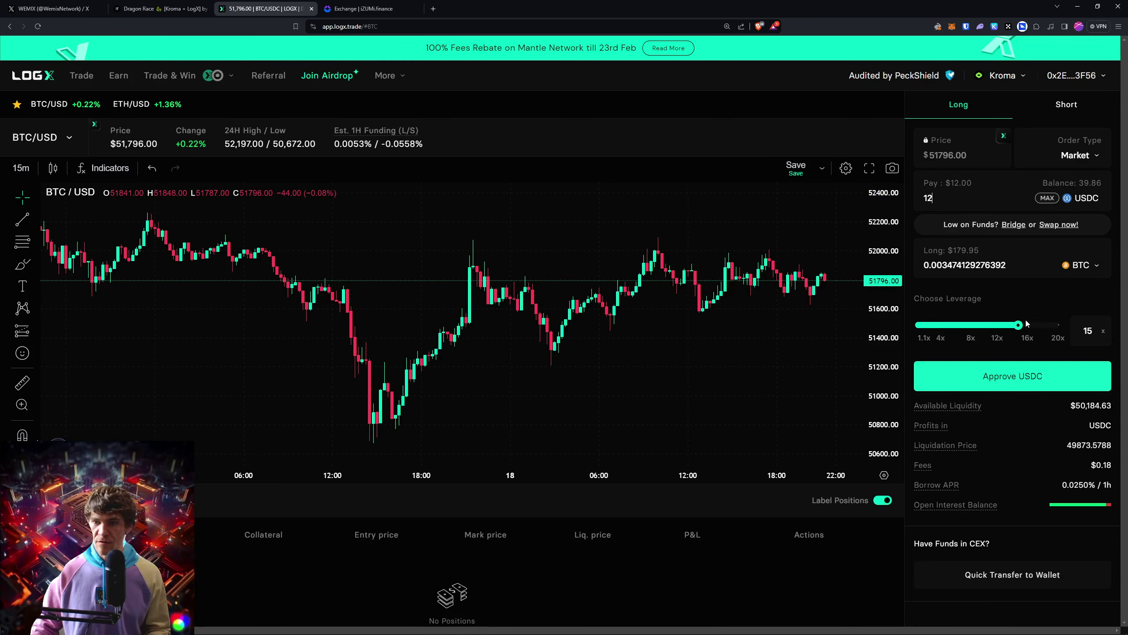
pyautogui.moveTo(1019, 325); pyautogui.dragTo(1066, 329)
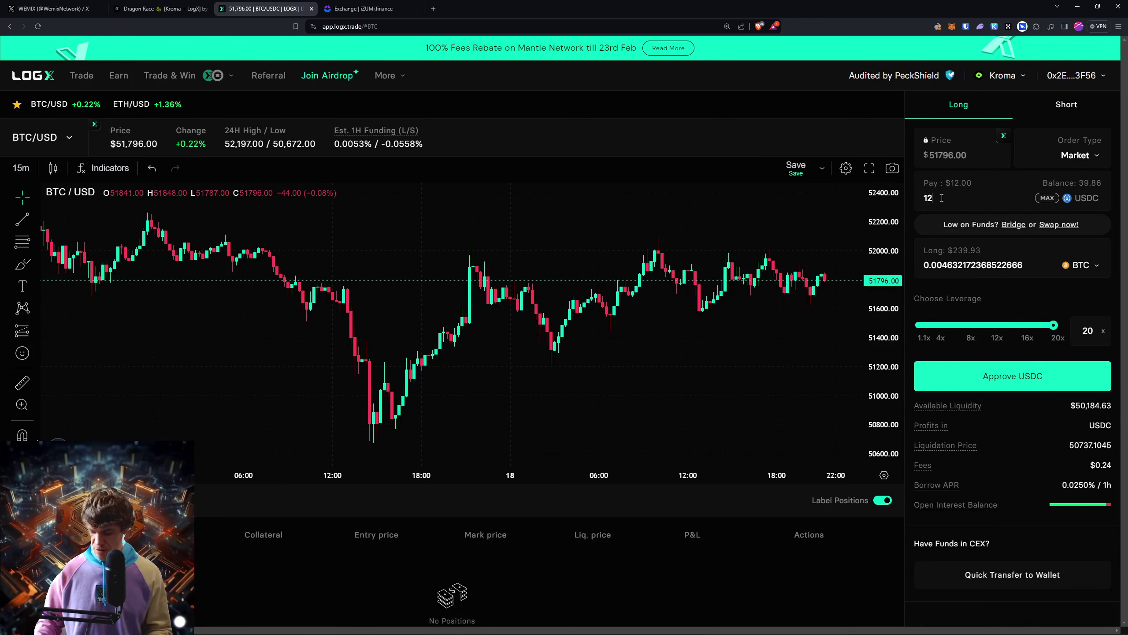
pyautogui.press('BackSpace')
pyautogui.write('5')
pyautogui.press('BackSpace')
pyautogui.write('3')
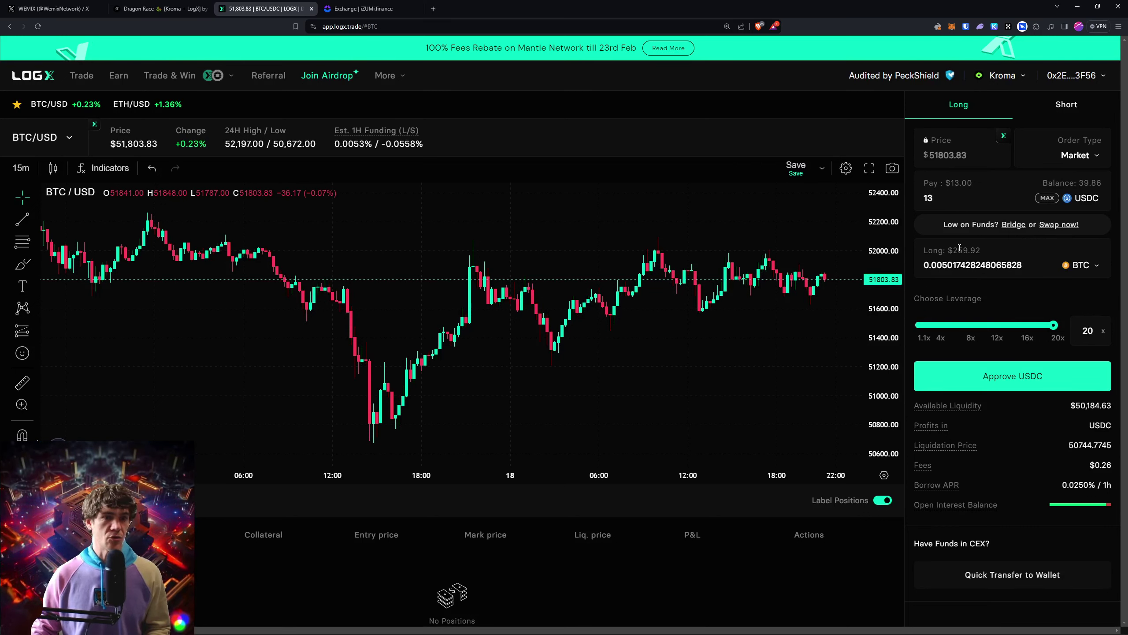
pyautogui.click(160, 8)
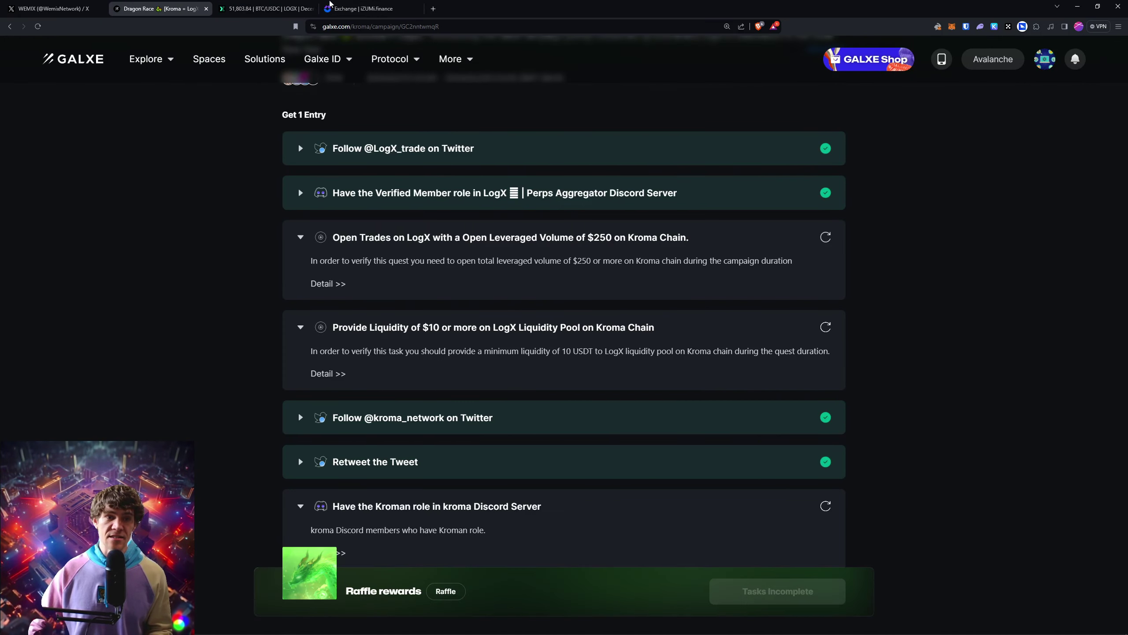
pyautogui.click(264, 8)
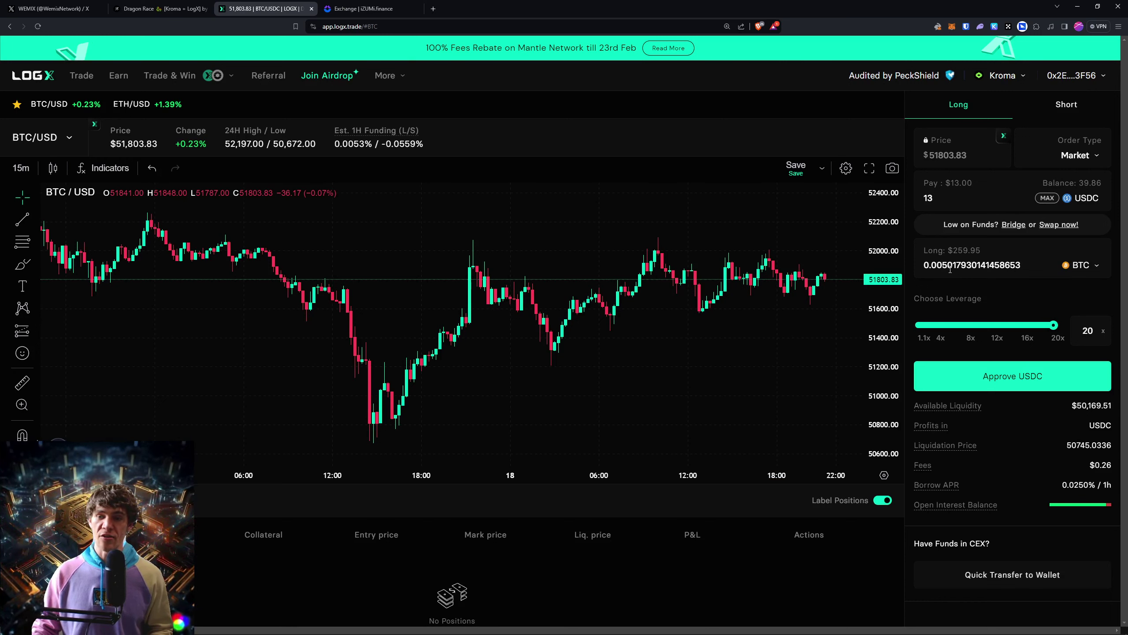
# Try to approve USDC spending on LogX in the wallet, review the transaction's gas details, and dismiss the request
pyautogui.click(1016, 378)
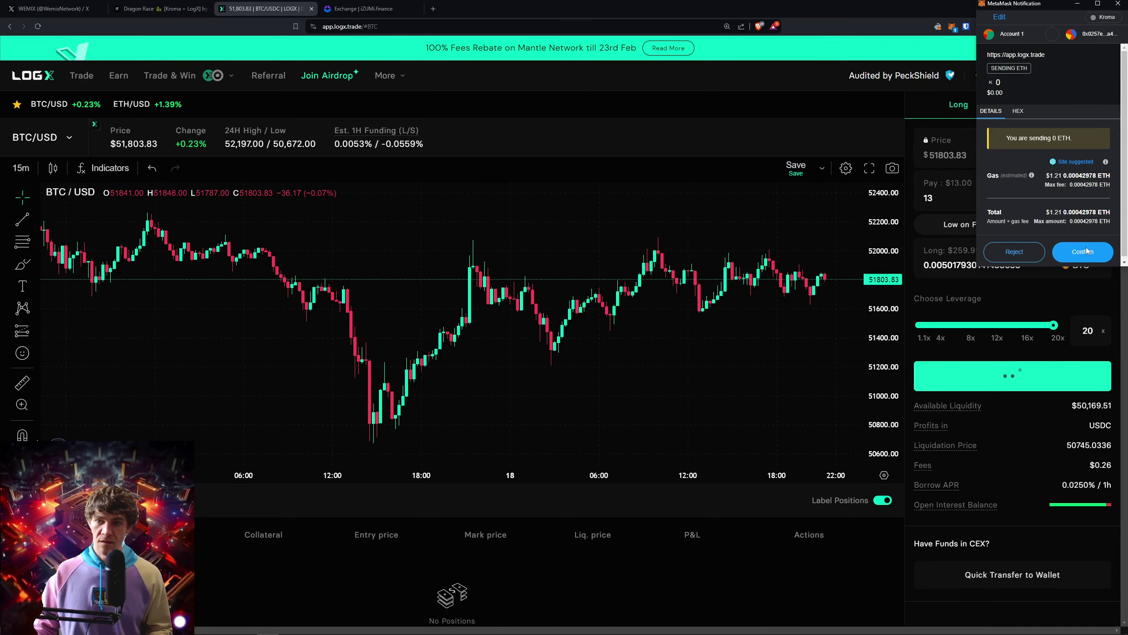
pyautogui.scroll(-1, 1077, 254)
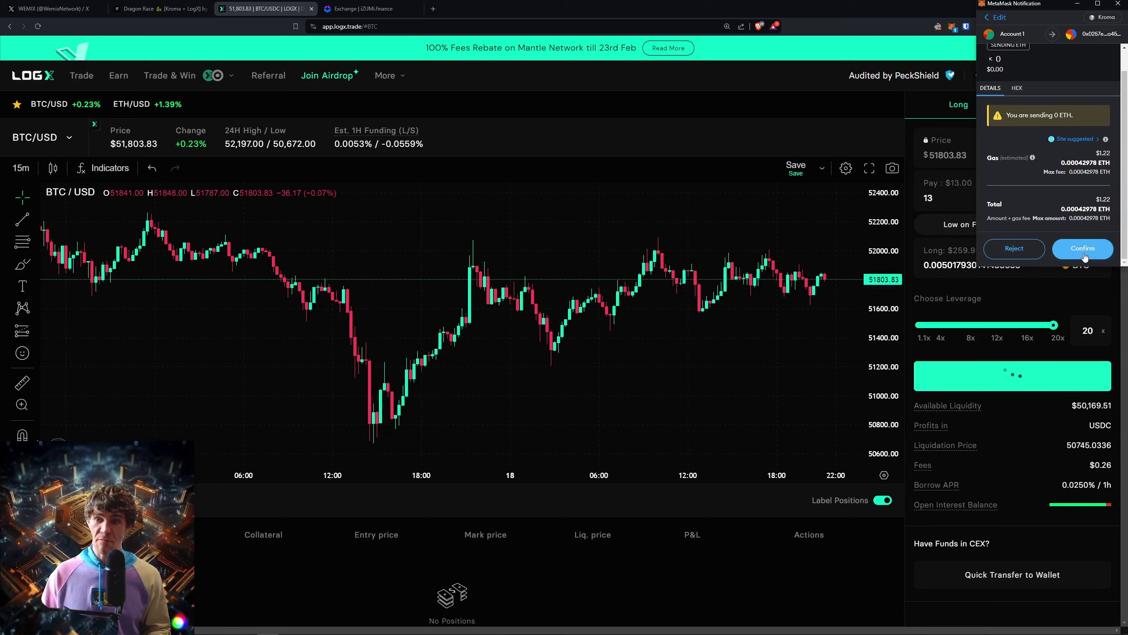
pyautogui.click(1081, 250)
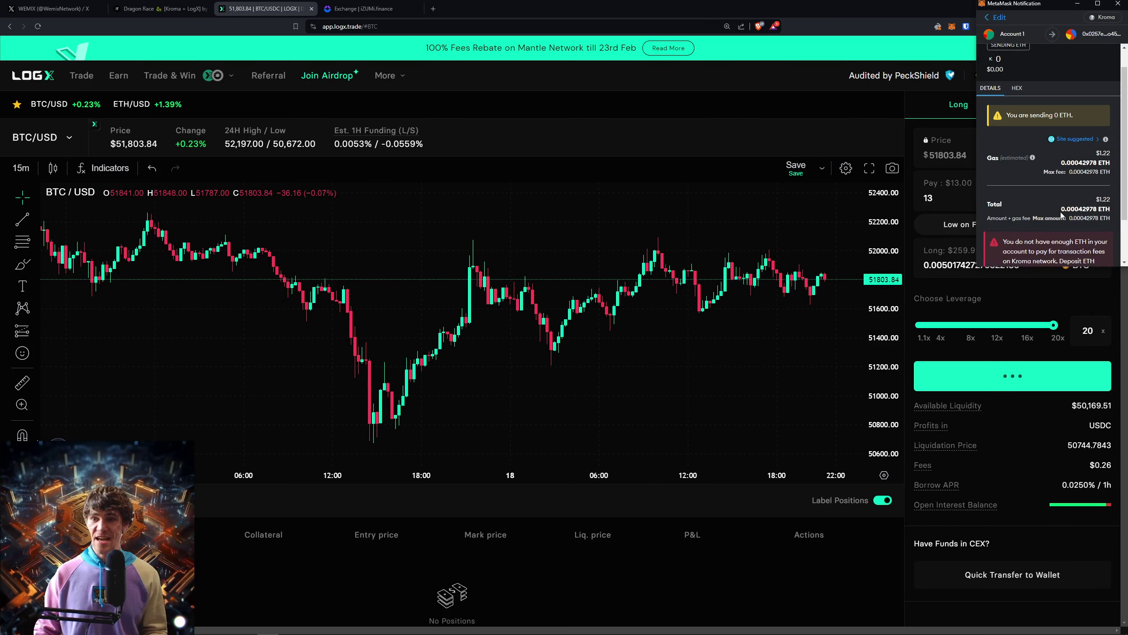
pyautogui.scroll(-2, 1072, 213)
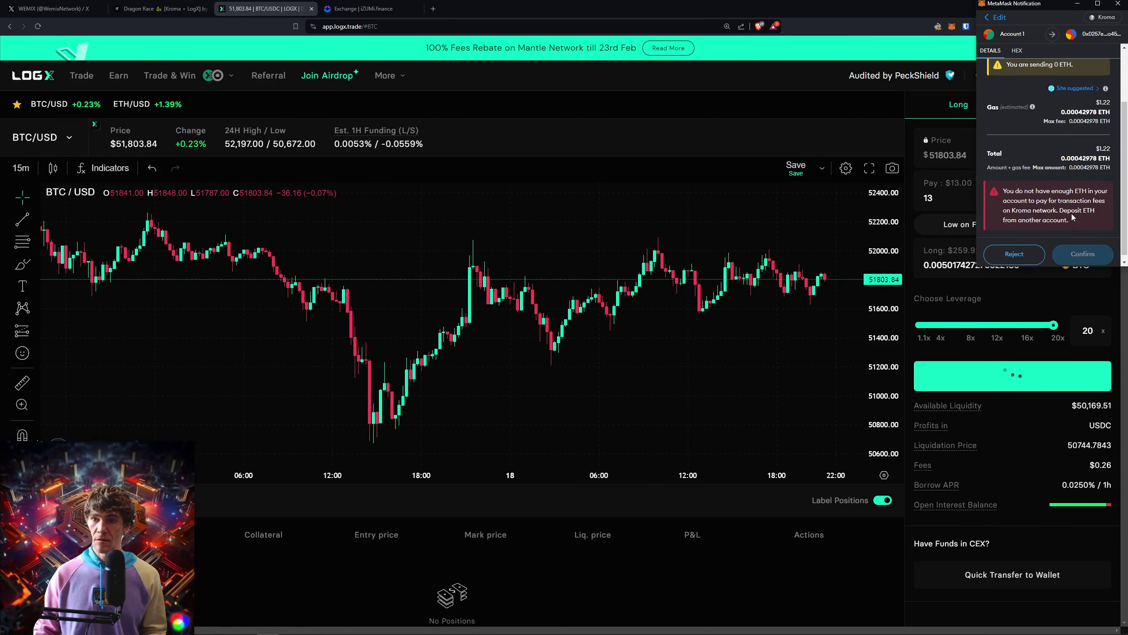
pyautogui.scroll(3, 1072, 213)
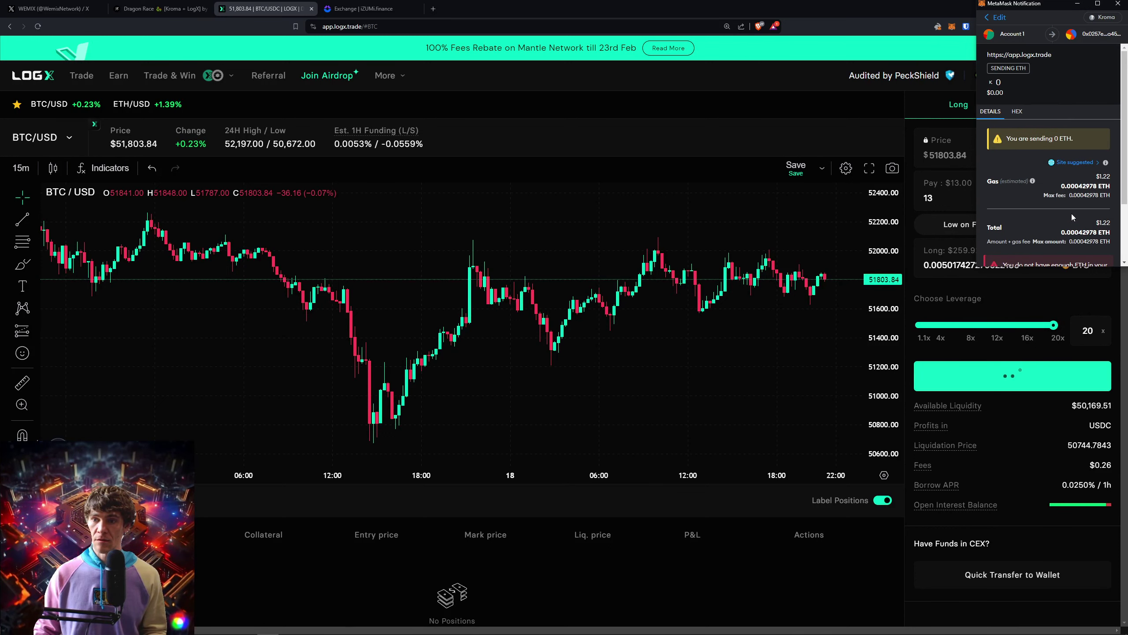
pyautogui.click(1117, 4)
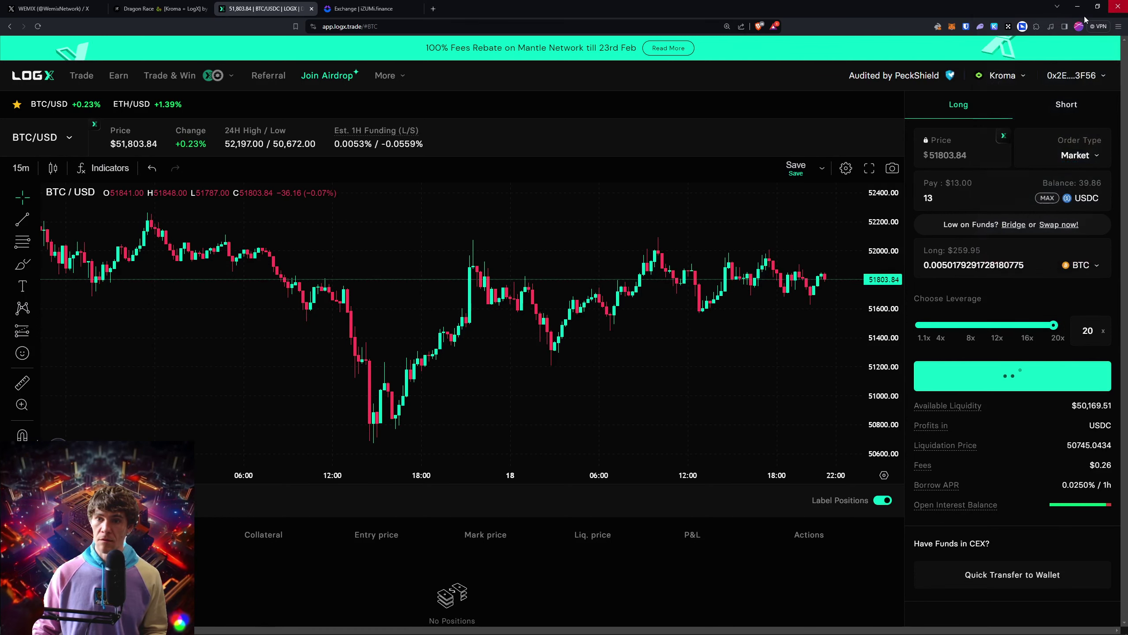
# Check the wallet's activity, tokens and ETH balance on the Kroma block explorer, and return to LogX
pyautogui.click(952, 27)
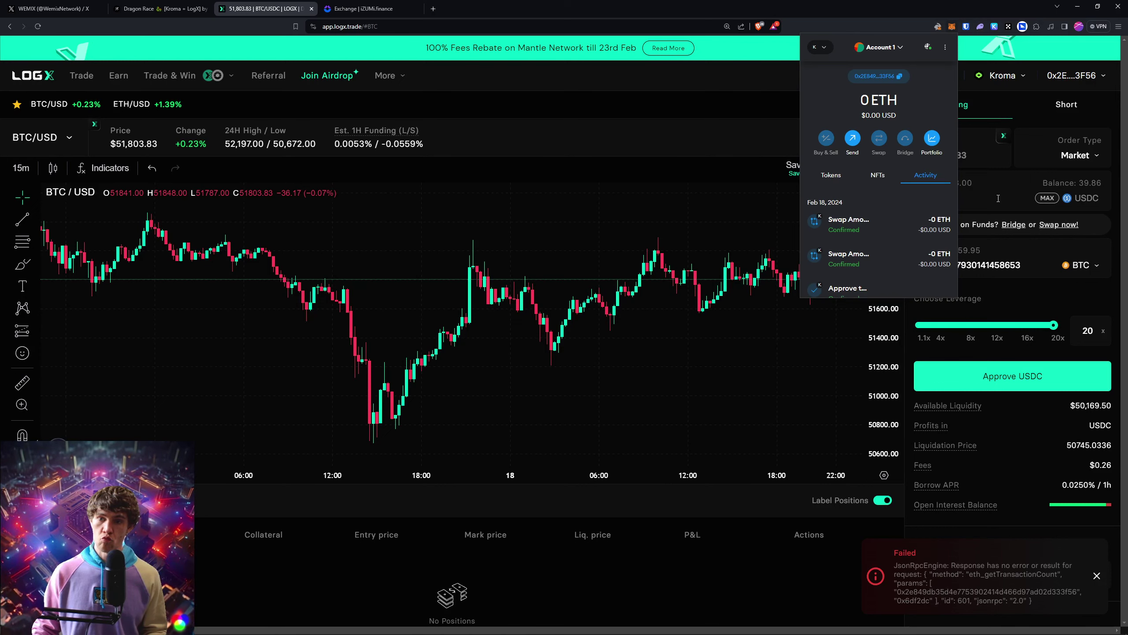
pyautogui.click(846, 176)
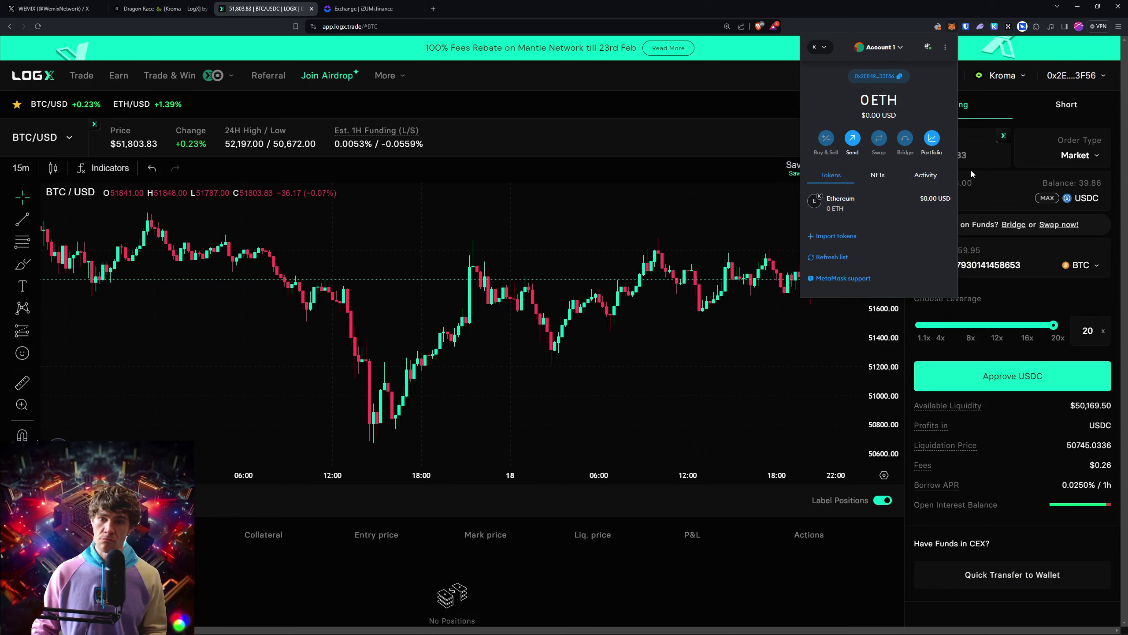
pyautogui.click(947, 48)
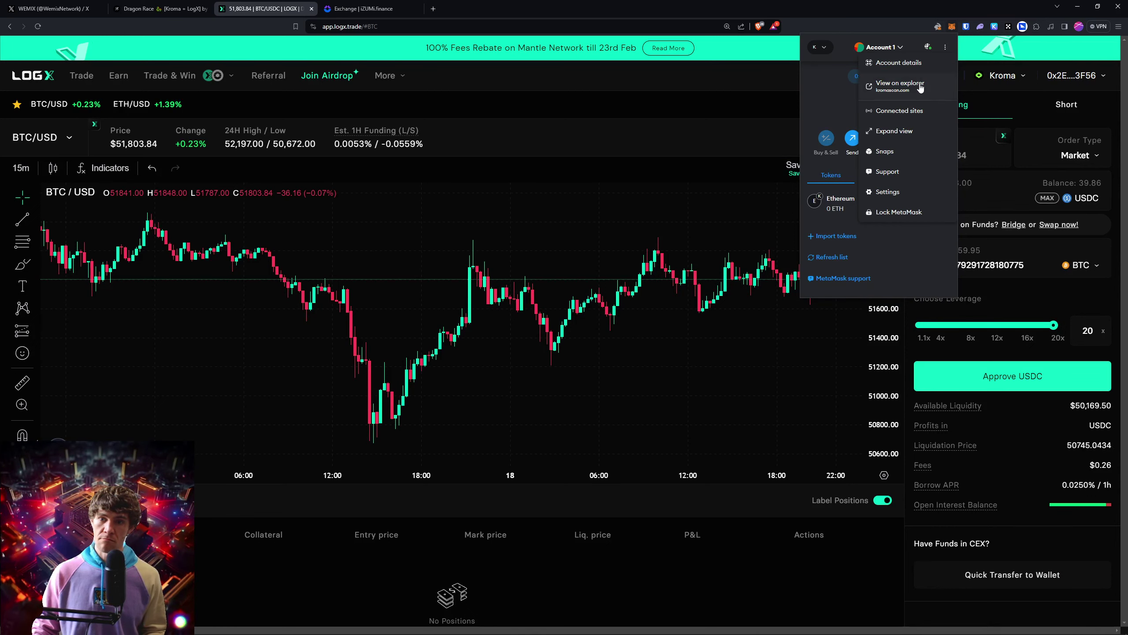
pyautogui.click(912, 88)
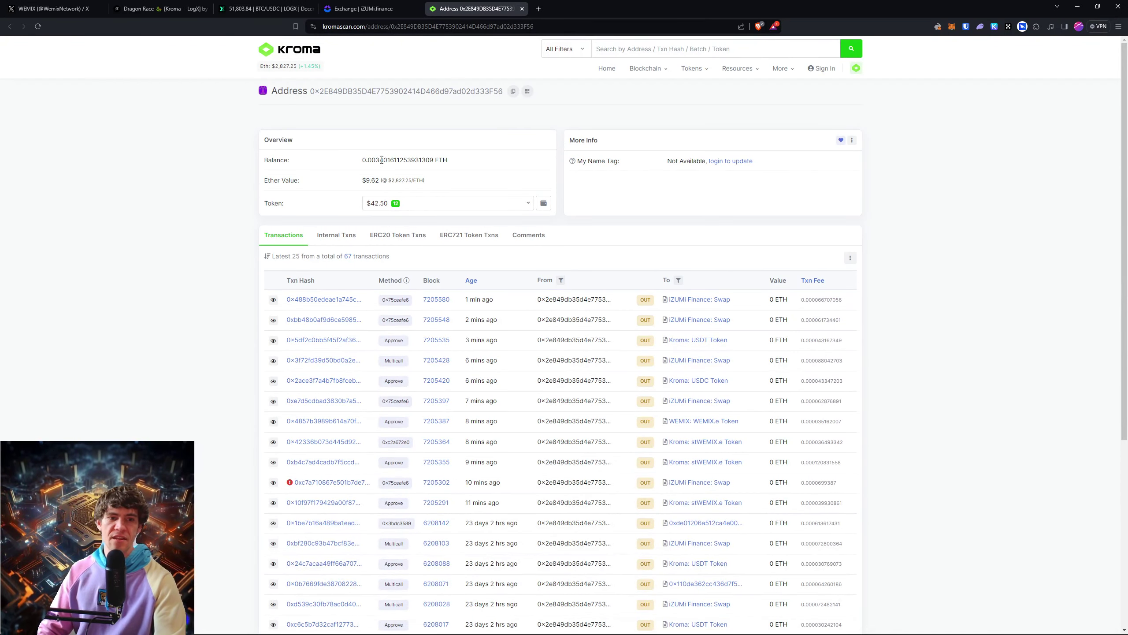
pyautogui.click(522, 9)
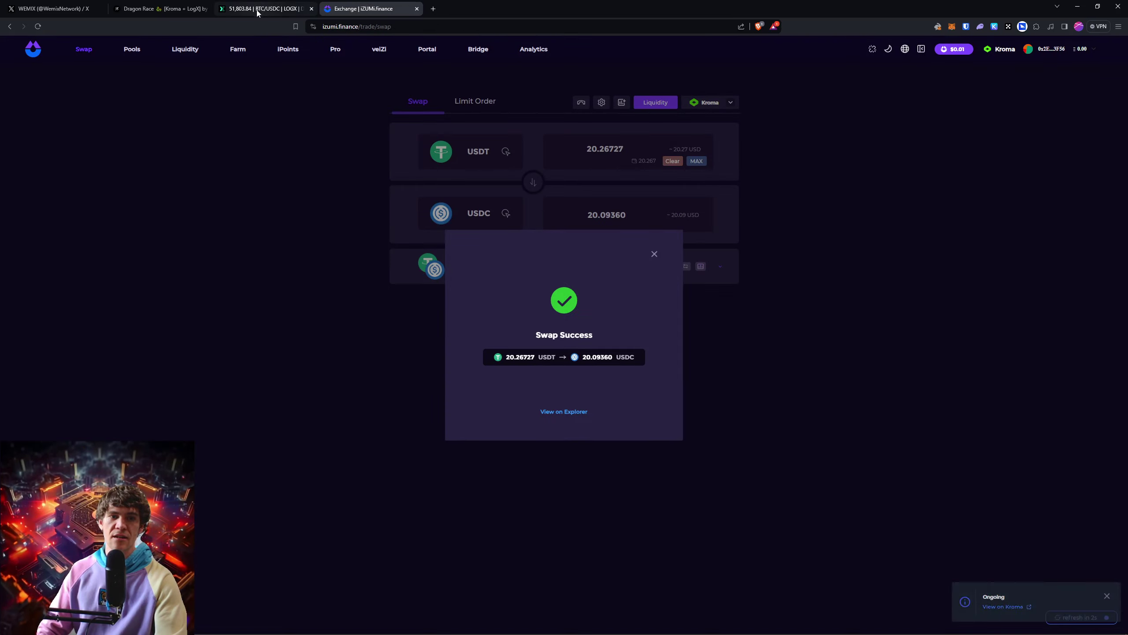
pyautogui.click(260, 9)
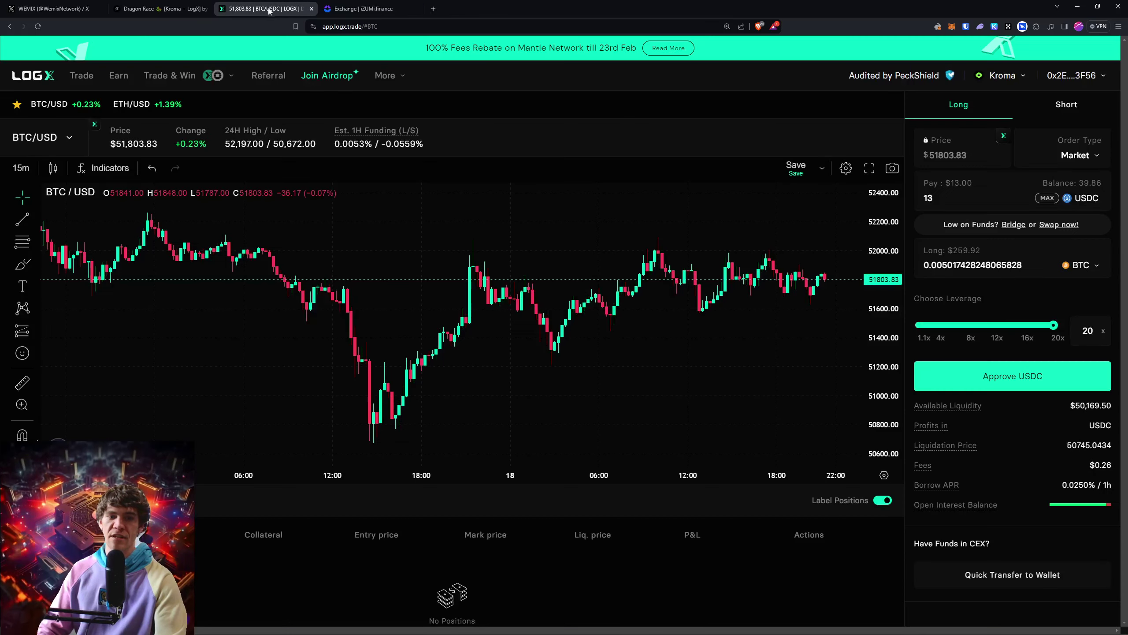
# Open the wallet settings and look through the General and Experimental options
pyautogui.click(952, 27)
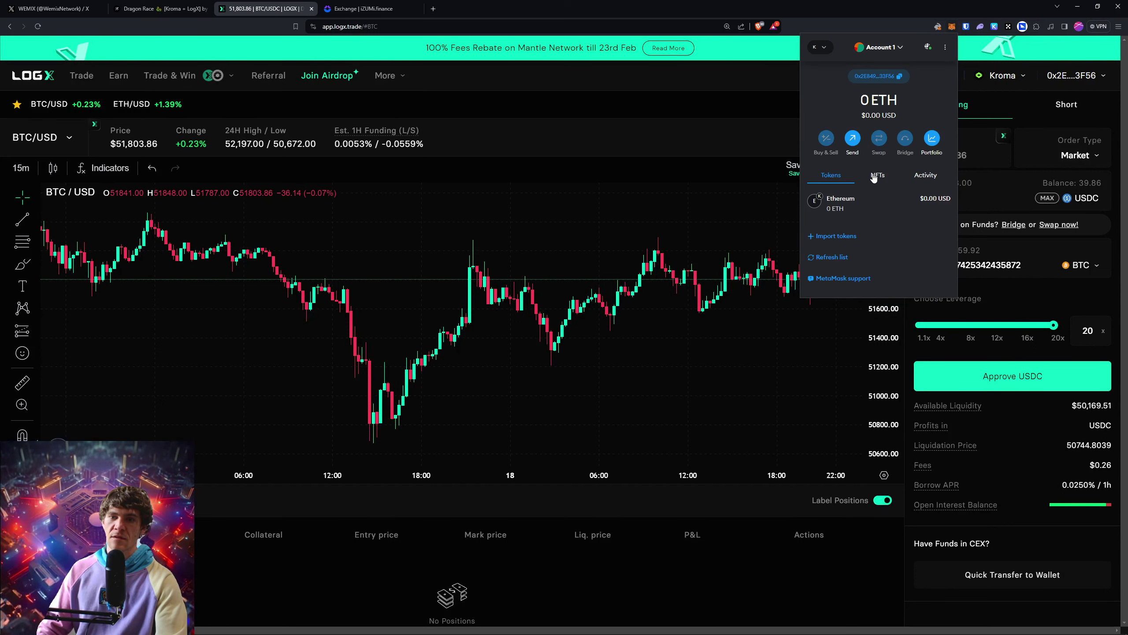
pyautogui.click(945, 48)
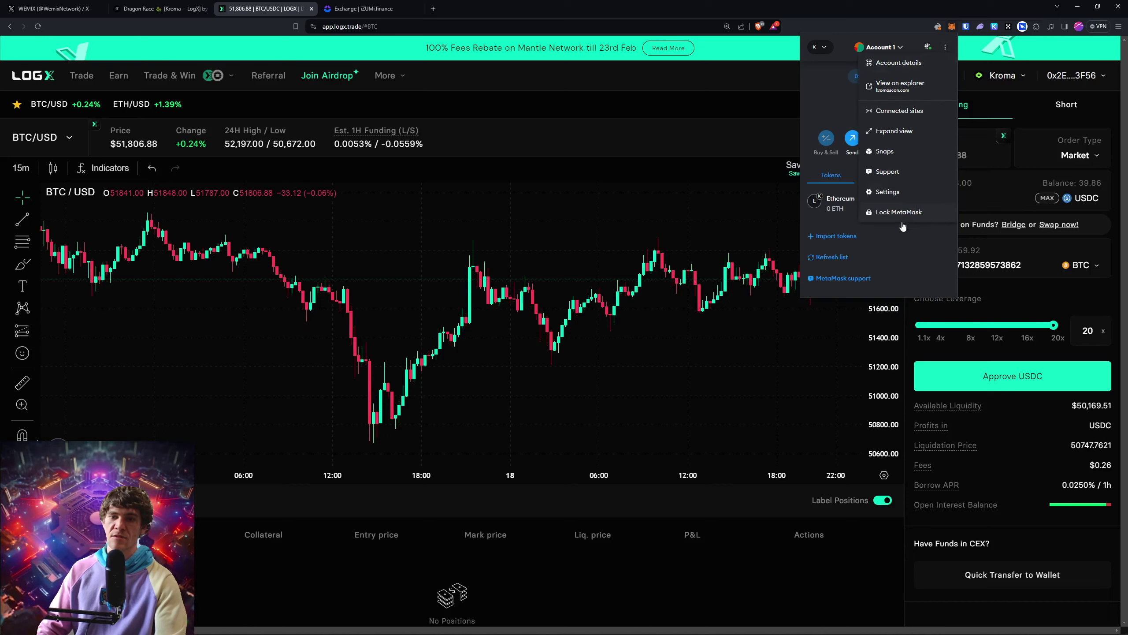
pyautogui.click(904, 197)
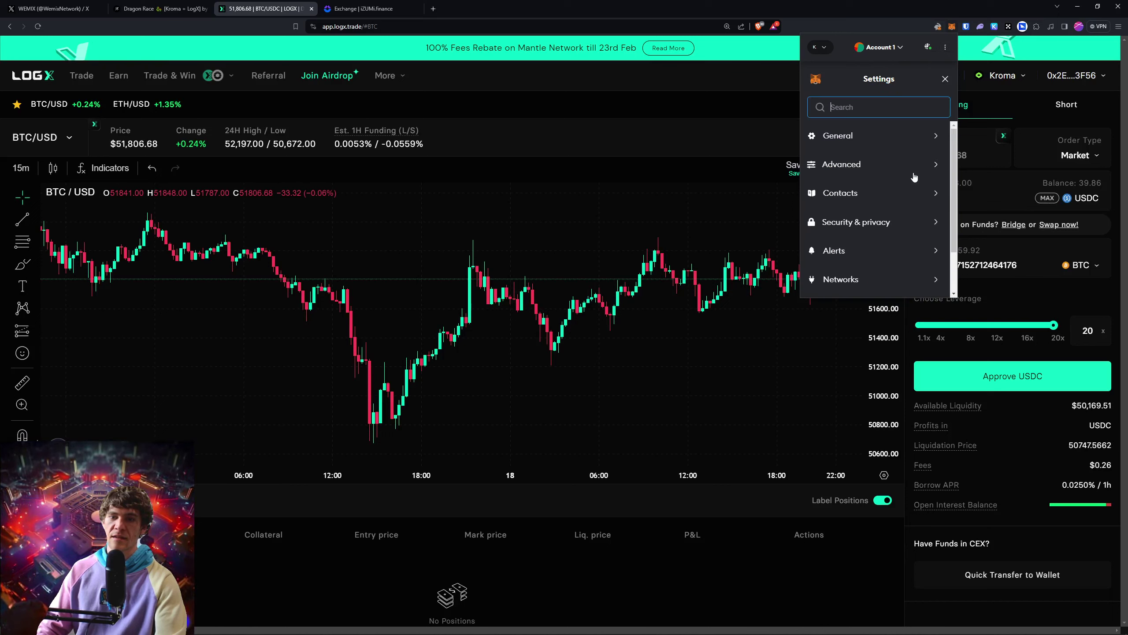
pyautogui.scroll(-1, 884, 190)
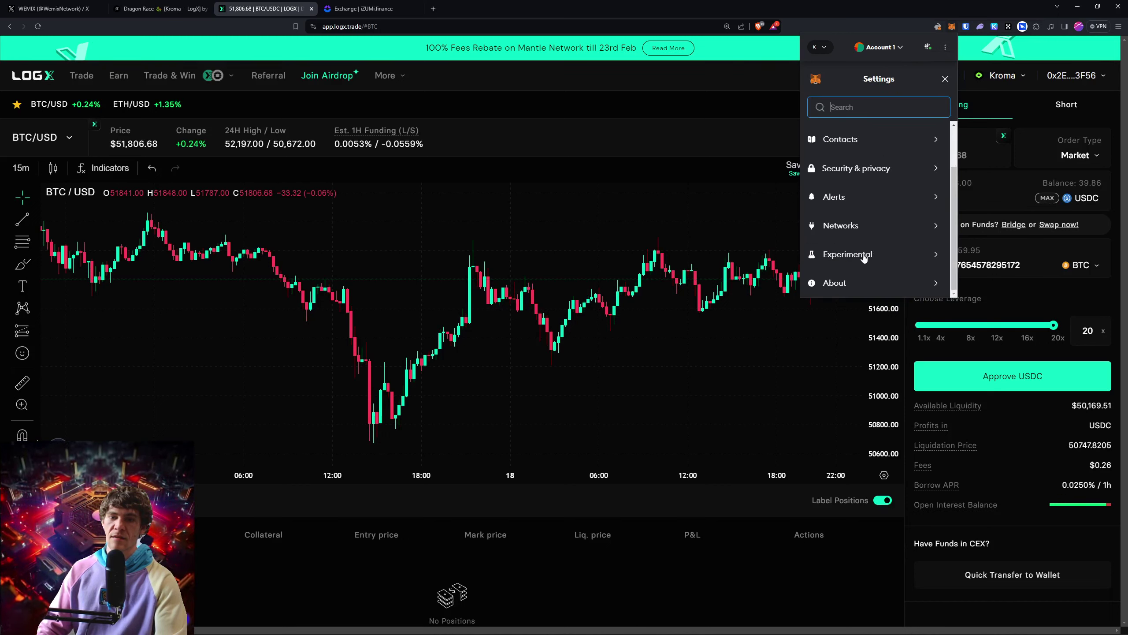
pyautogui.scroll(2, 858, 167)
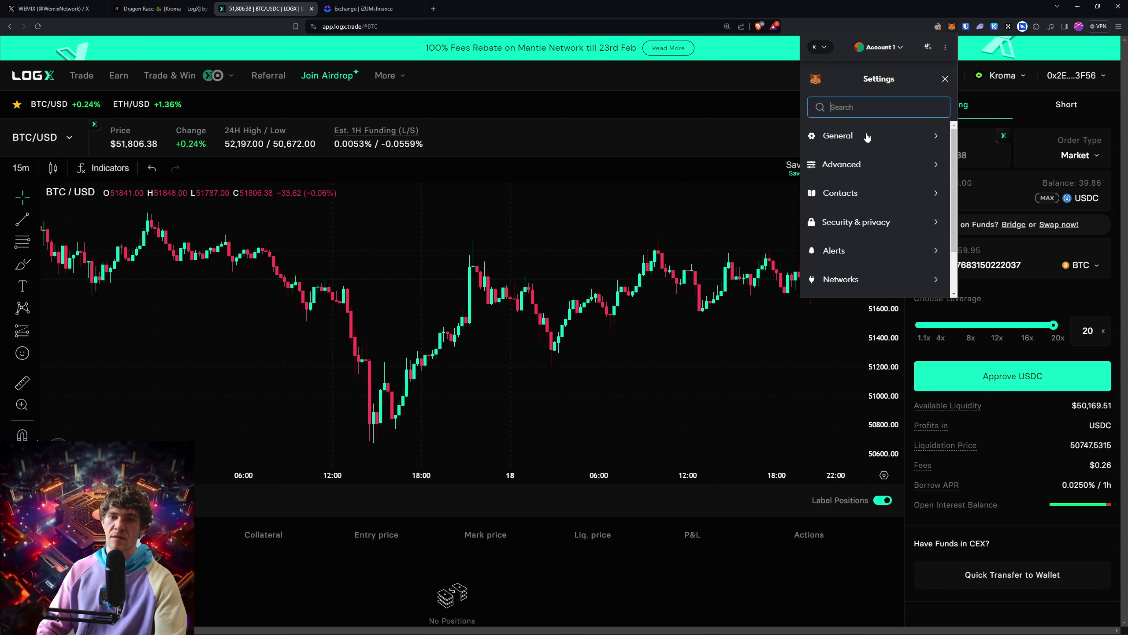
pyautogui.click(859, 136)
pyautogui.scroll(3, 887, 232)
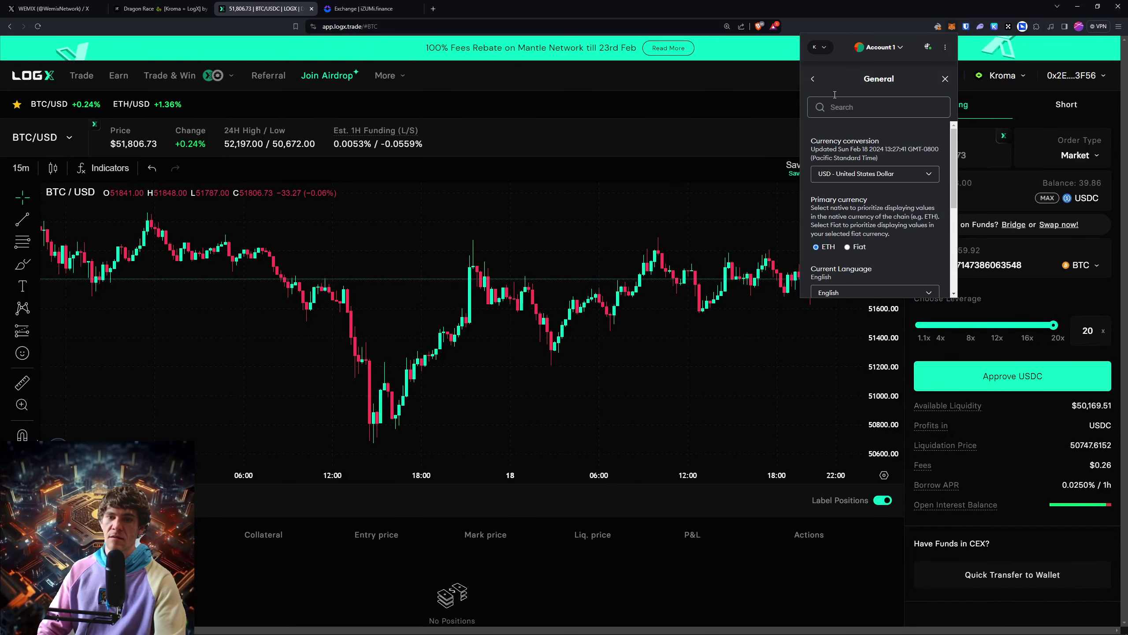
pyautogui.click(816, 82)
pyautogui.scroll(-2, 868, 215)
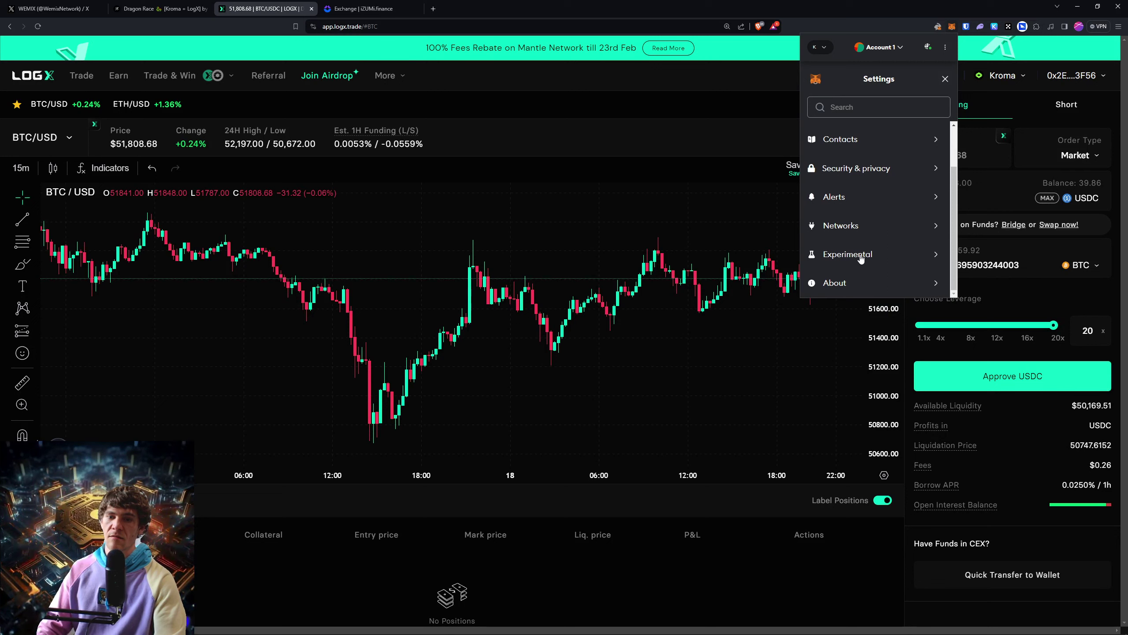
pyautogui.click(857, 255)
pyautogui.scroll(-3, 891, 215)
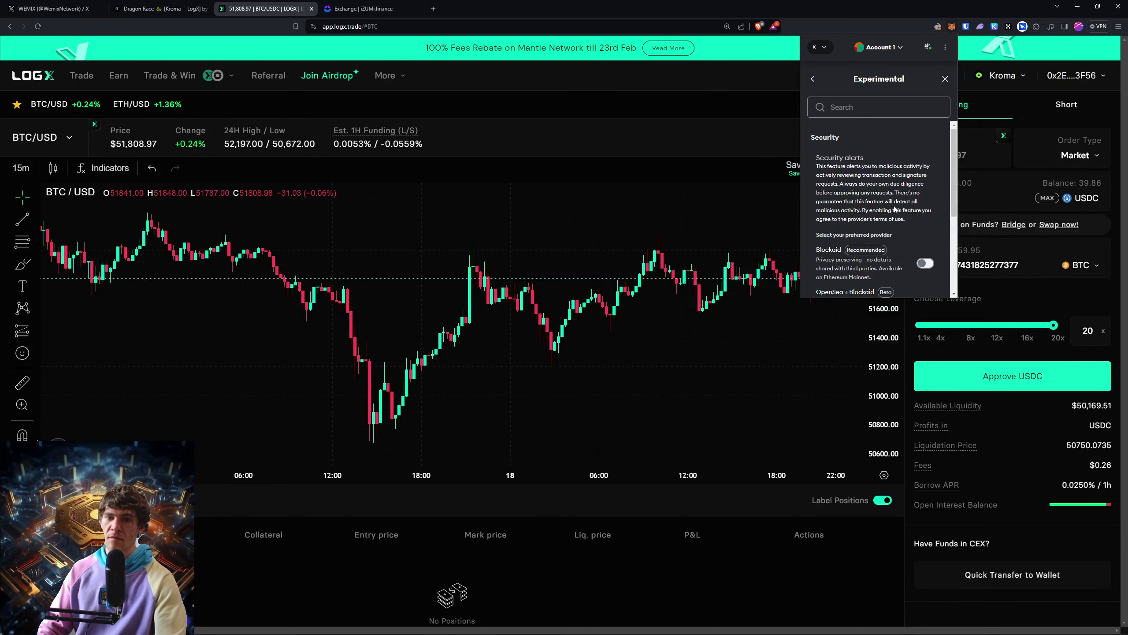
pyautogui.scroll(3, 891, 215)
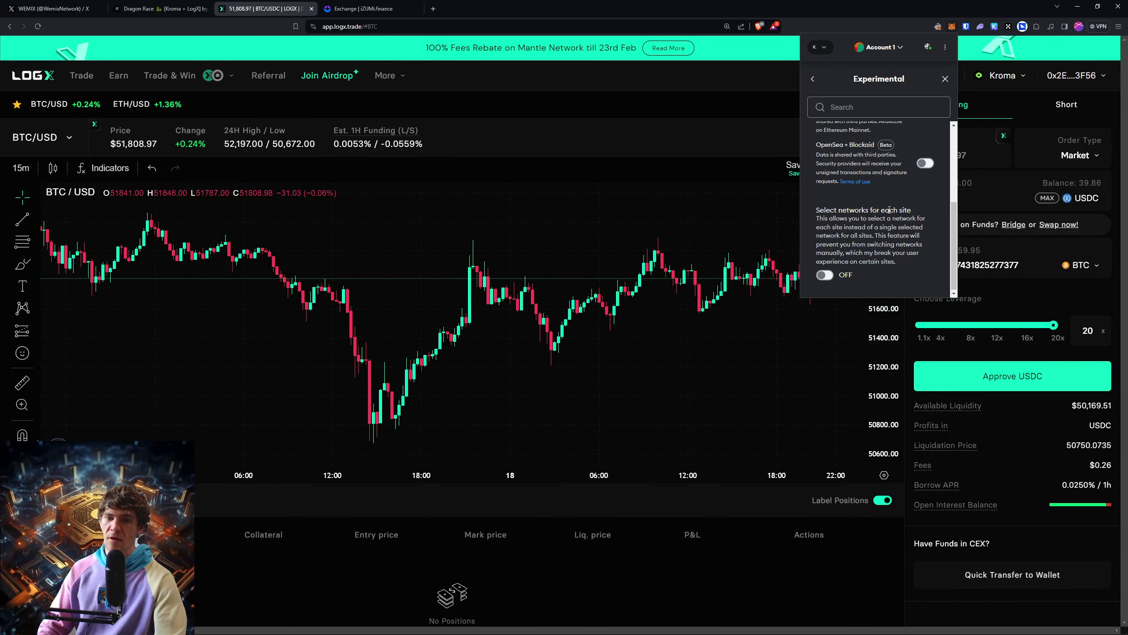
pyautogui.click(814, 79)
# Clear the wallet's activity and nonce data from the Advanced settings, and close the wallet
pyautogui.click(901, 164)
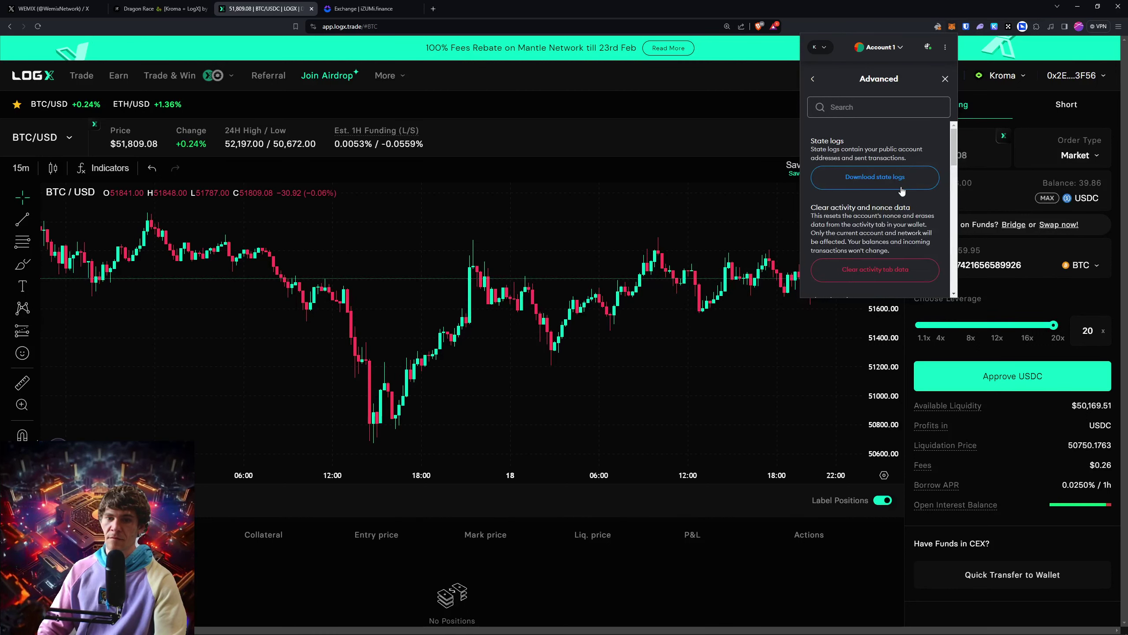
pyautogui.scroll(-1, 904, 206)
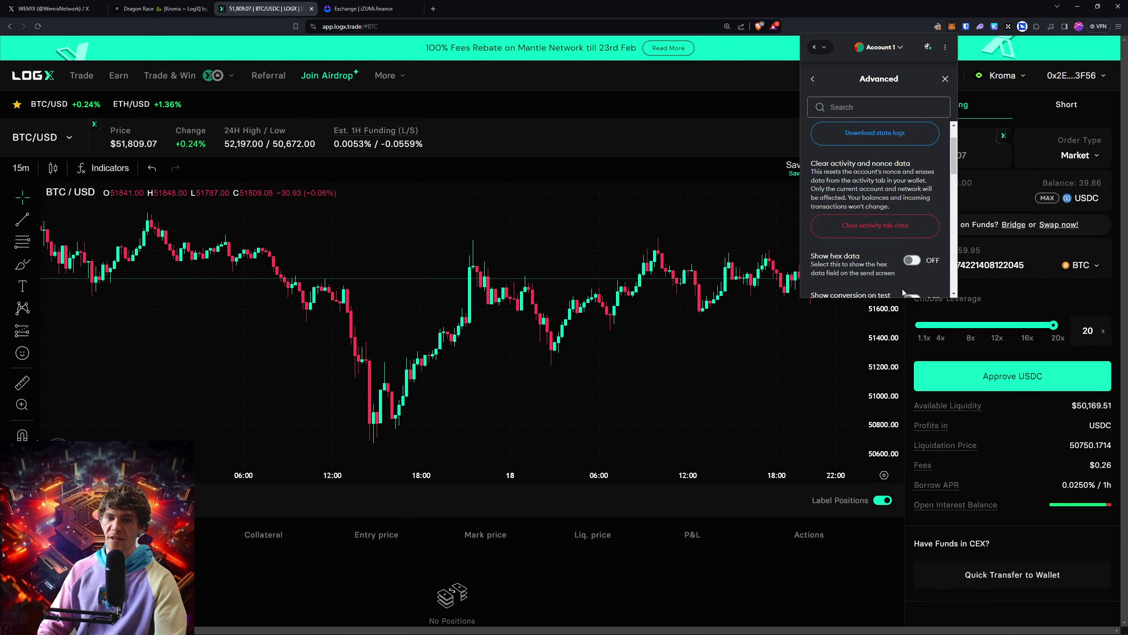
pyautogui.click(910, 229)
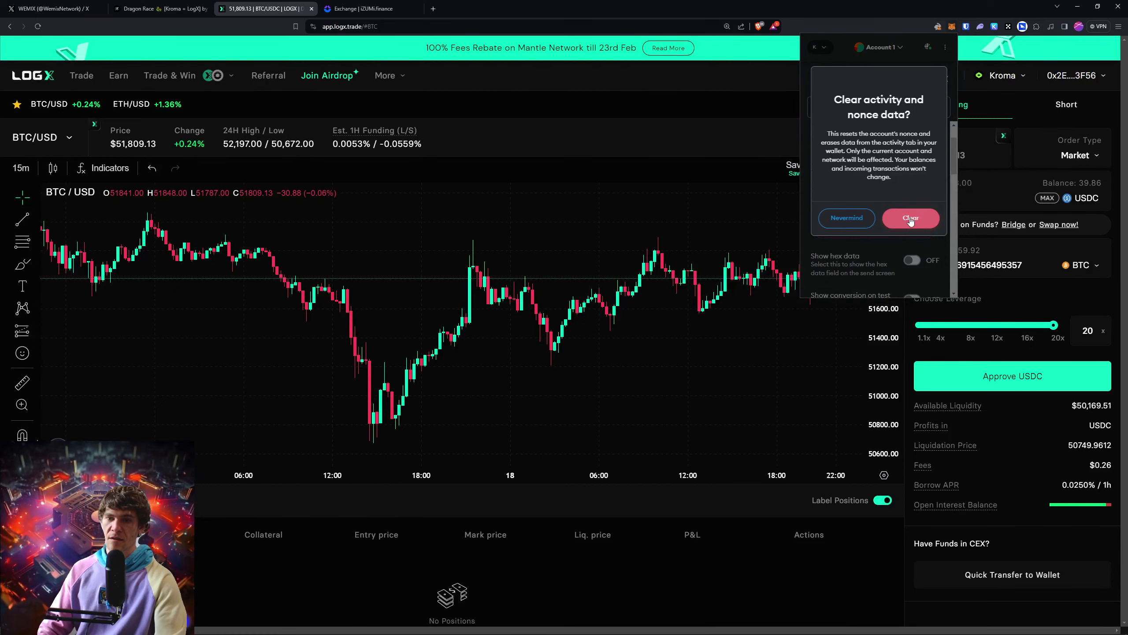
pyautogui.click(911, 219)
pyautogui.click(812, 79)
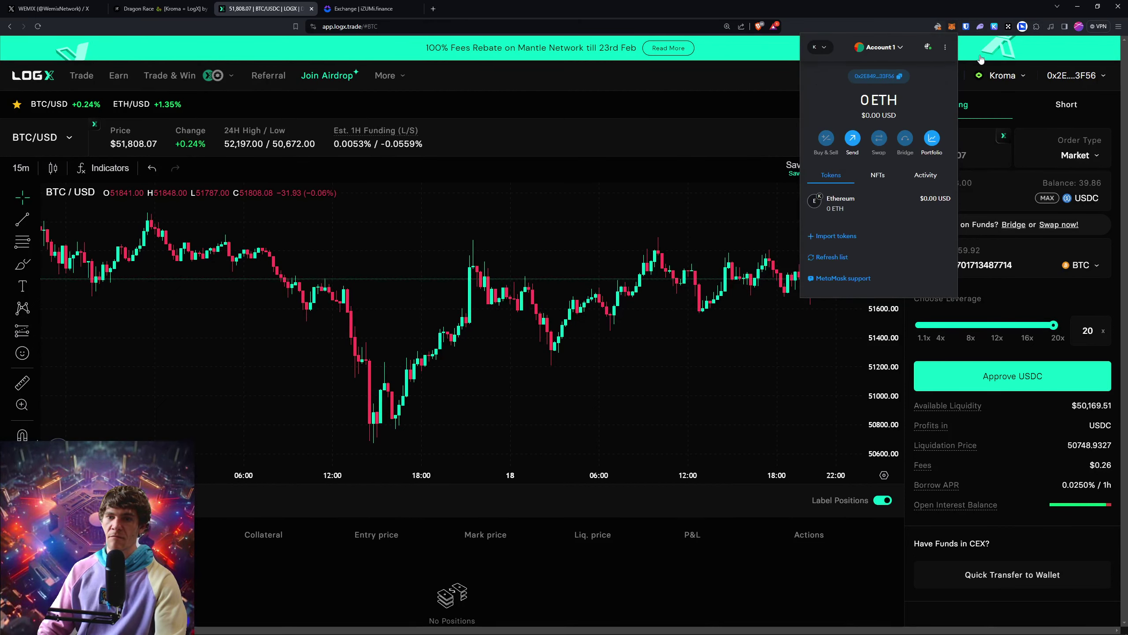
pyautogui.click(1006, 103)
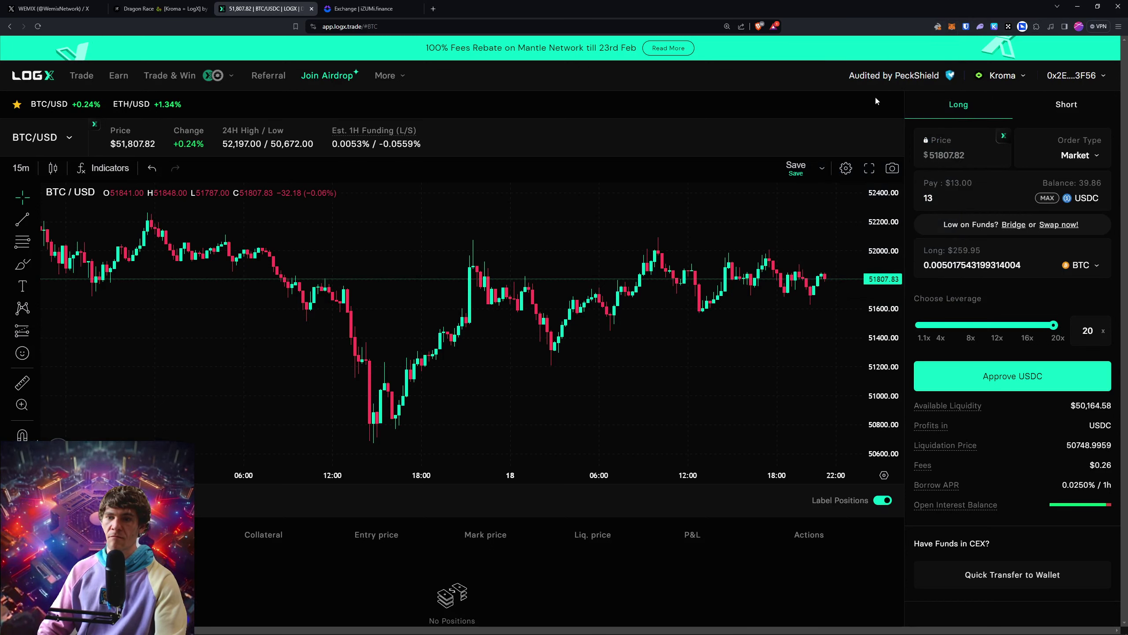
# Try again to approve USDC spending for the 13 USDC BTC long, and reload the LogX page
pyautogui.click(1017, 383)
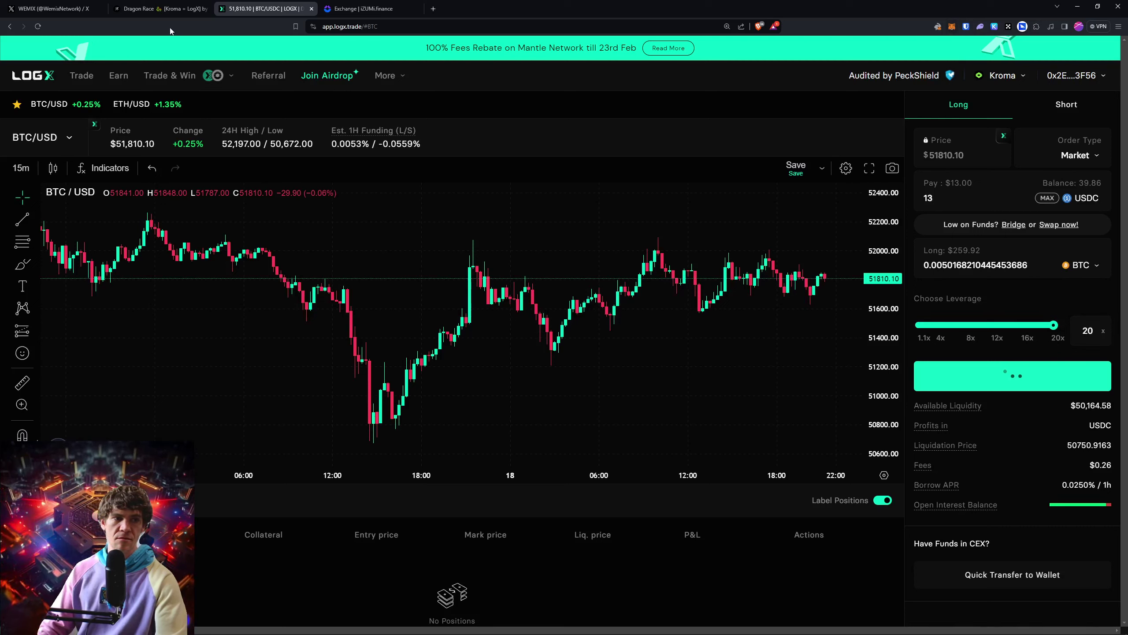
pyautogui.click(38, 26)
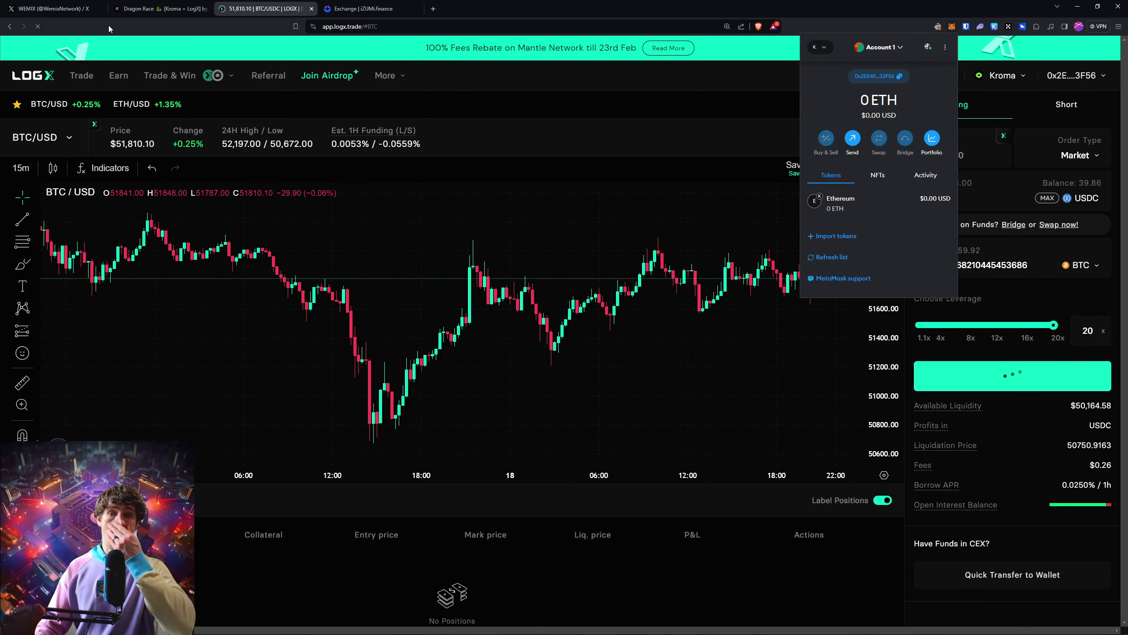
# Check the iZUMi swap page and its list of receivable tokens, and close the exchange page
pyautogui.click(360, 8)
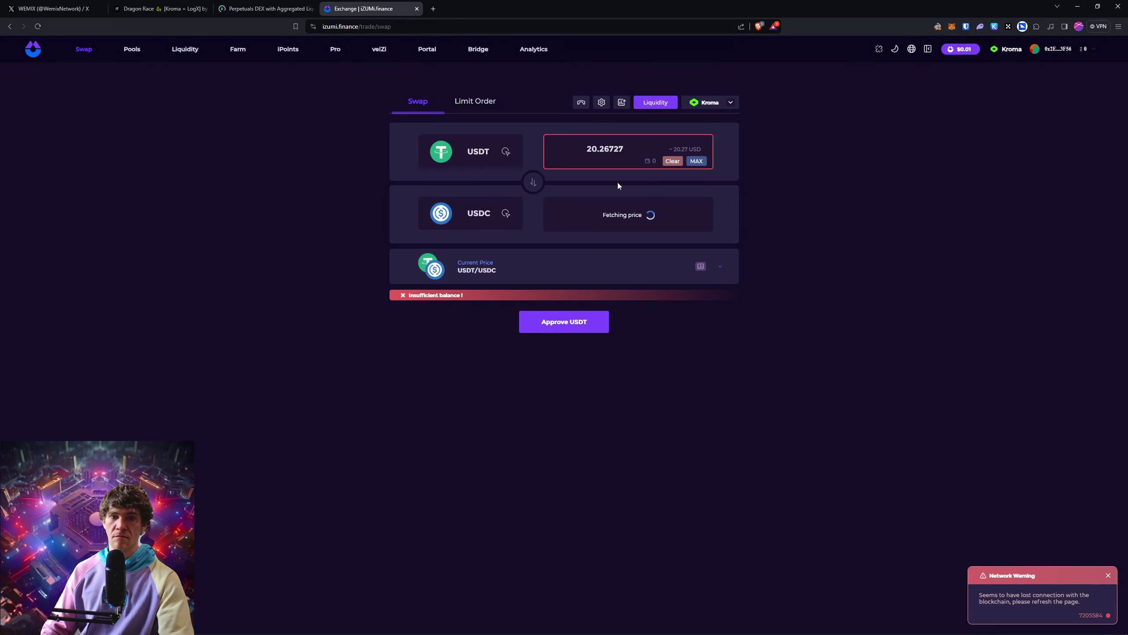
pyautogui.click(506, 214)
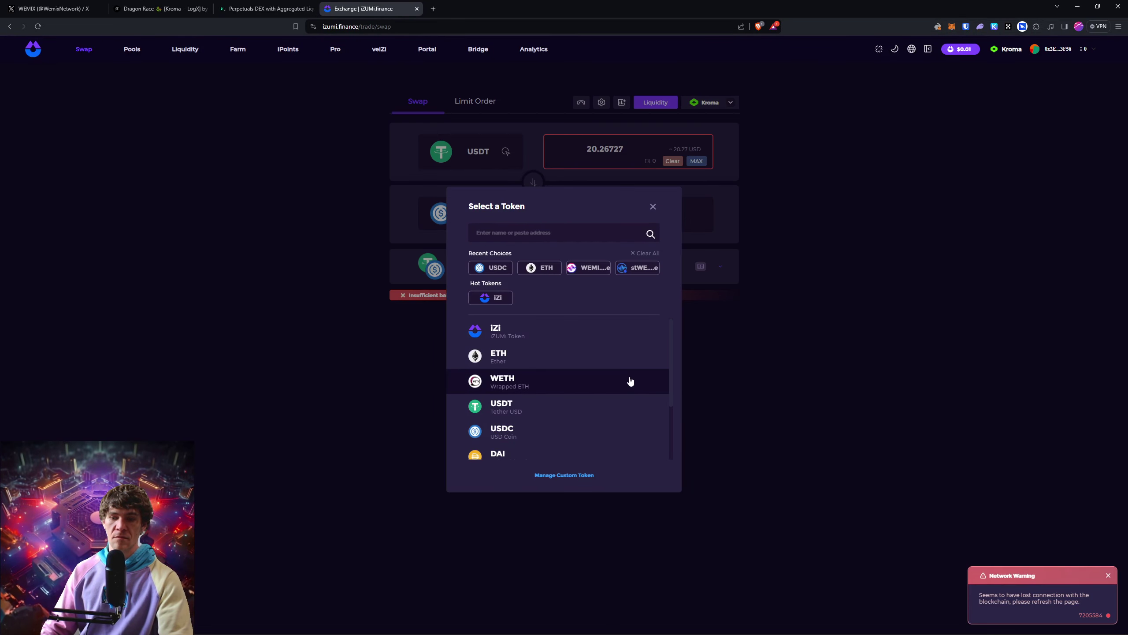
pyautogui.click(774, 331)
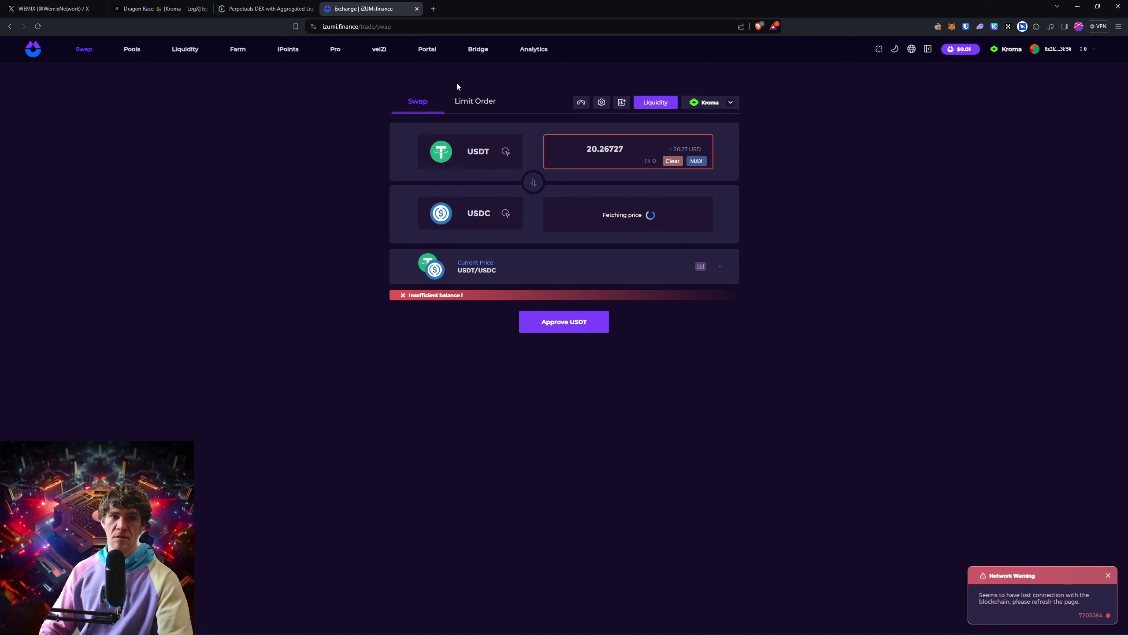
pyautogui.click(417, 8)
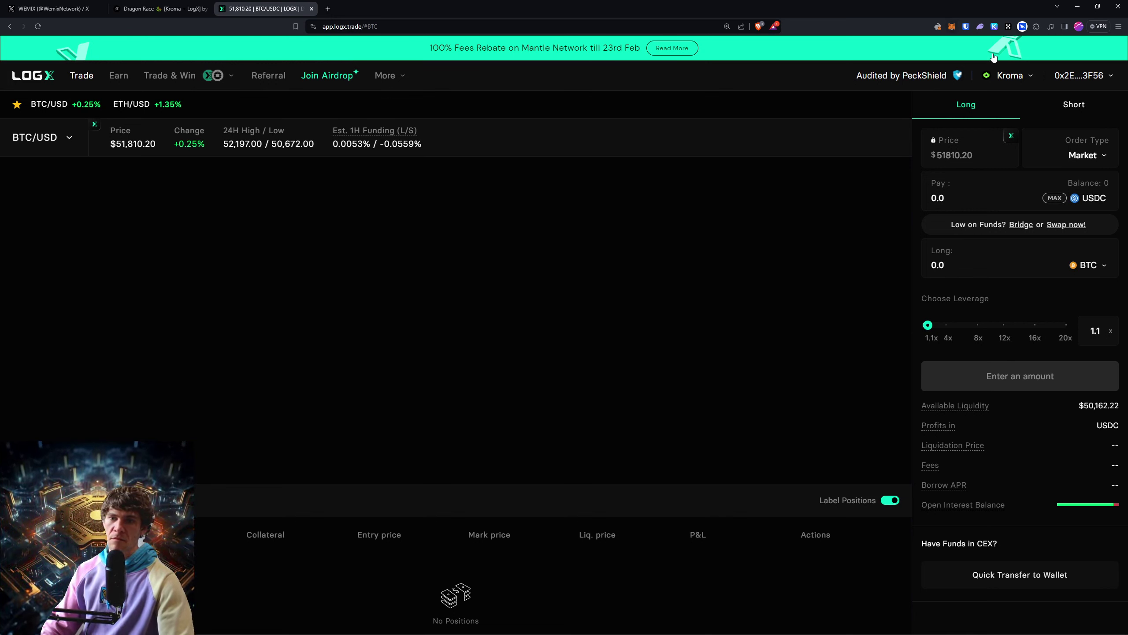
# View the wallet account on the Kroma block explorer, check the explorer's home page, and return to LogX
pyautogui.click(952, 26)
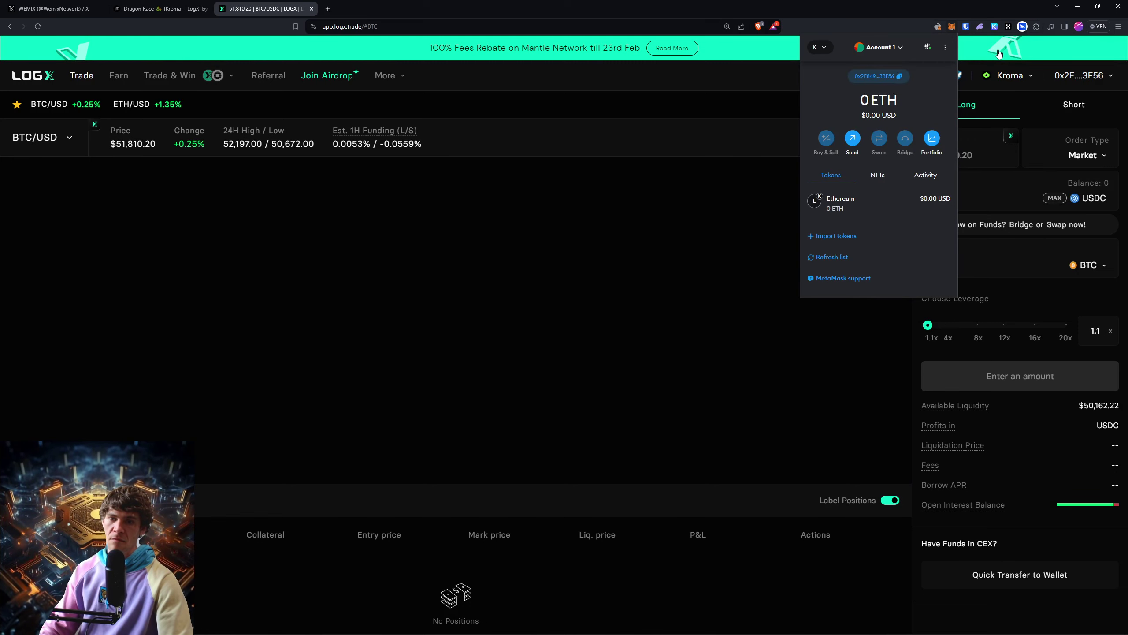
pyautogui.click(946, 48)
pyautogui.click(911, 88)
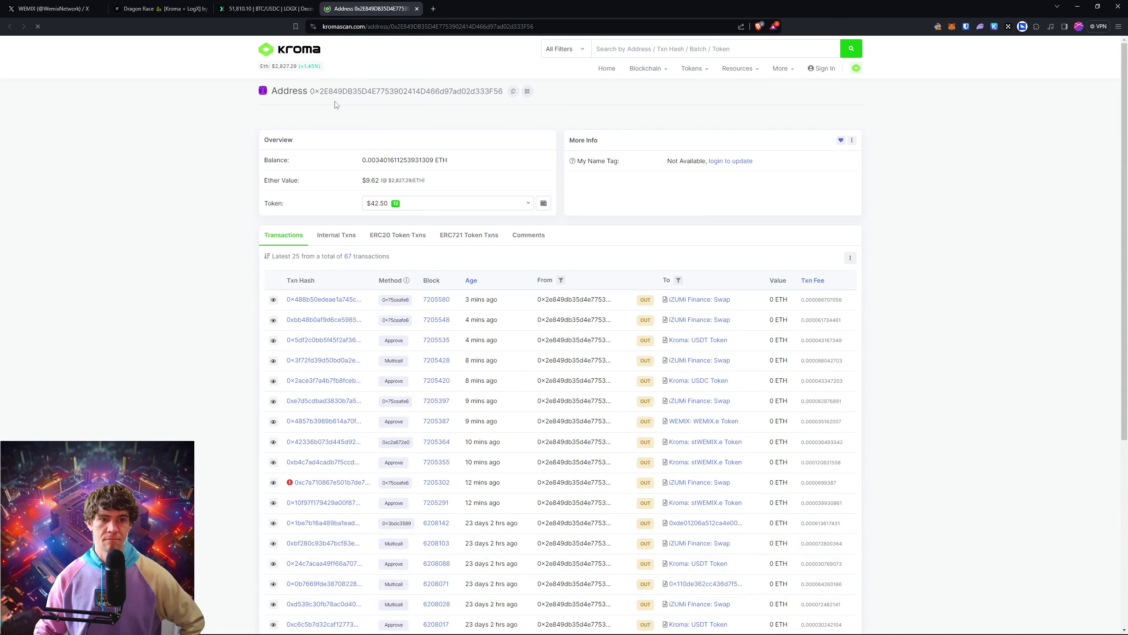
pyautogui.click(280, 56)
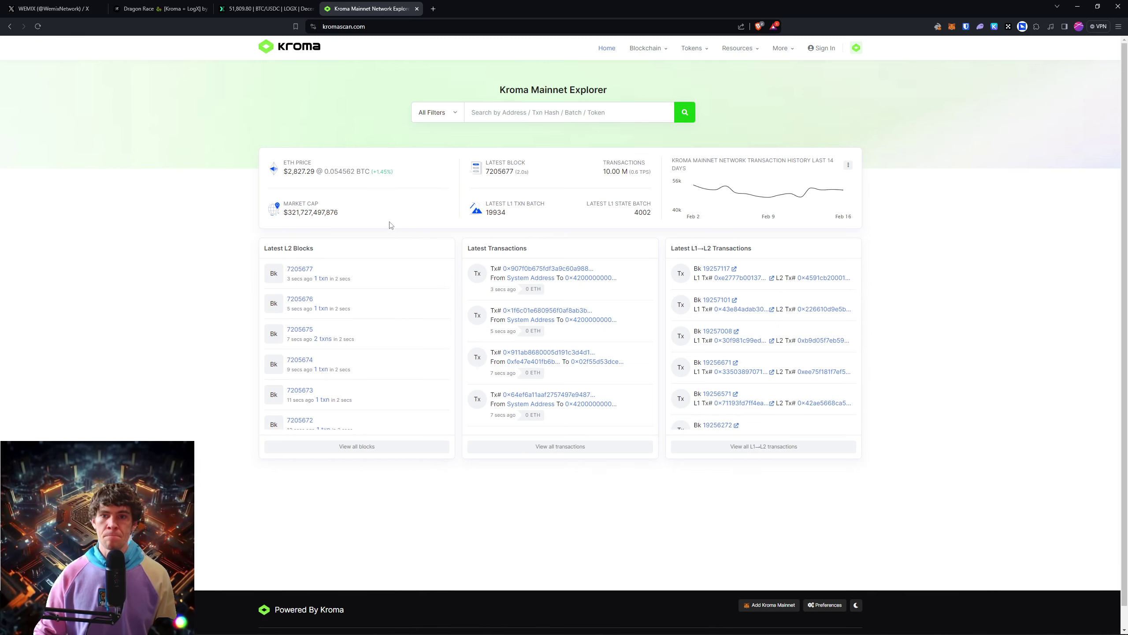
pyautogui.hotkey('ctrl', 'shift', 'Tab')
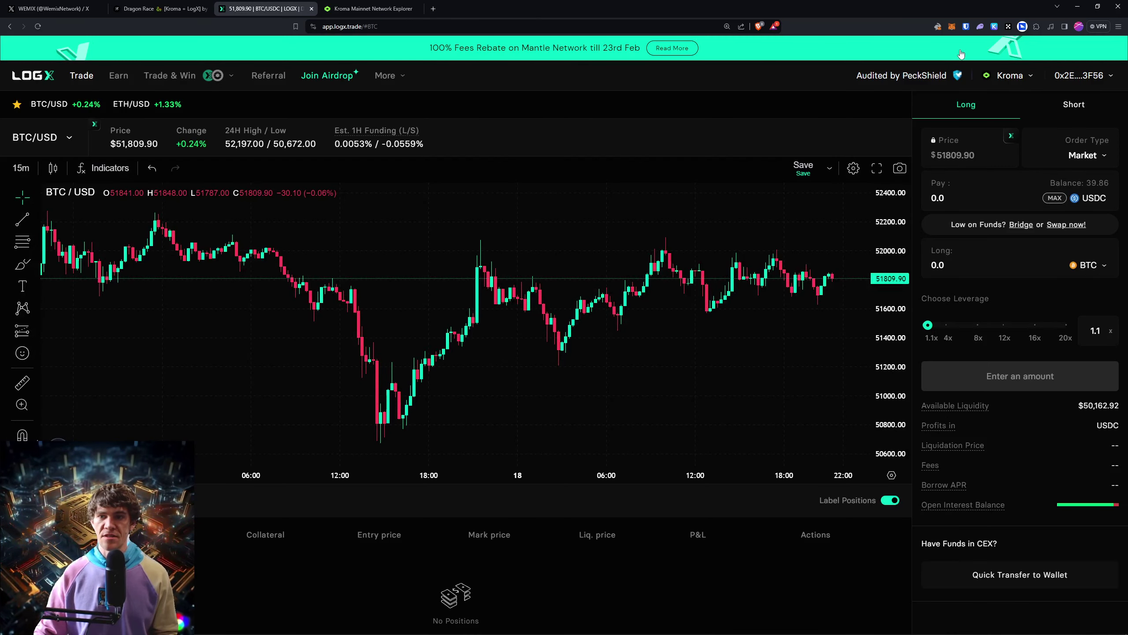
# Disconnect all sites connected to the MetaMask account, including wemix.fi, izumi.finance, app.logx.trade, wemixonkroma.xyz and app.aevo.xyz
pyautogui.click(951, 27)
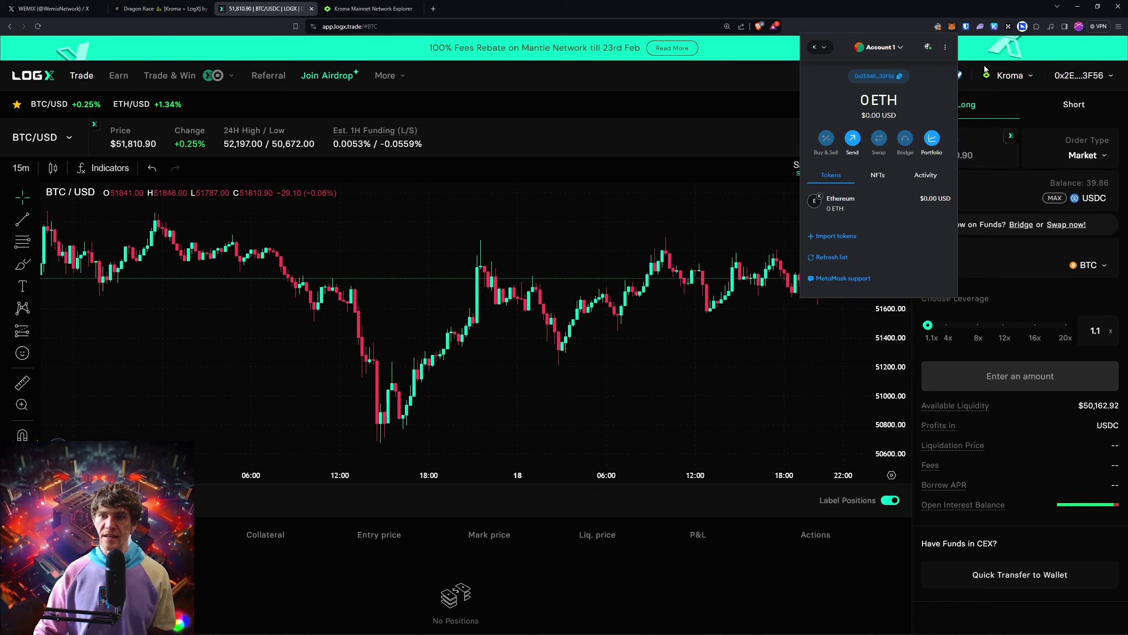
pyautogui.click(947, 49)
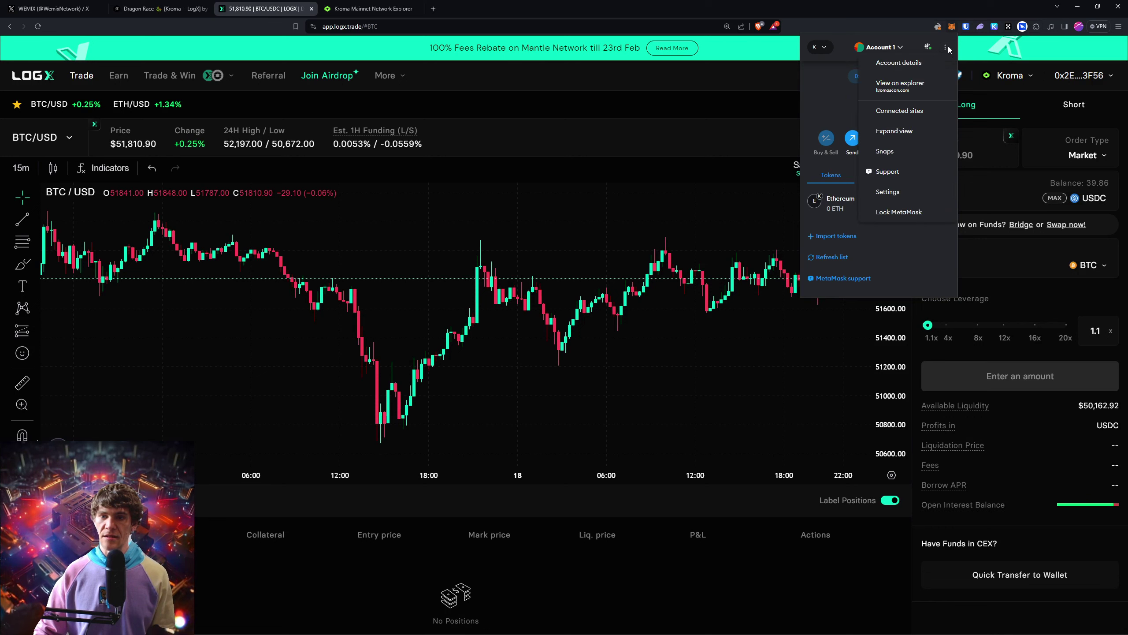
pyautogui.click(915, 112)
pyautogui.click(926, 193)
pyautogui.click(928, 200)
pyautogui.click(927, 198)
pyautogui.click(928, 198)
pyautogui.click(928, 198)
pyautogui.click(927, 198)
pyautogui.click(927, 198)
pyautogui.click(928, 198)
pyautogui.click(927, 198)
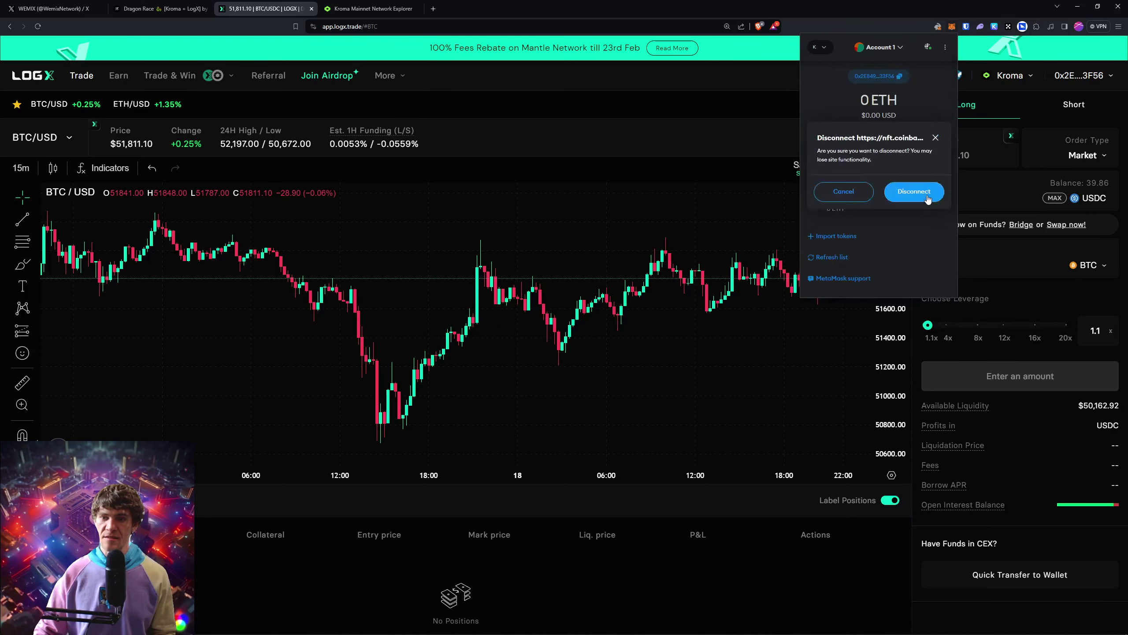
pyautogui.click(927, 198)
pyautogui.click(928, 198)
pyautogui.click(928, 198)
pyautogui.click(927, 198)
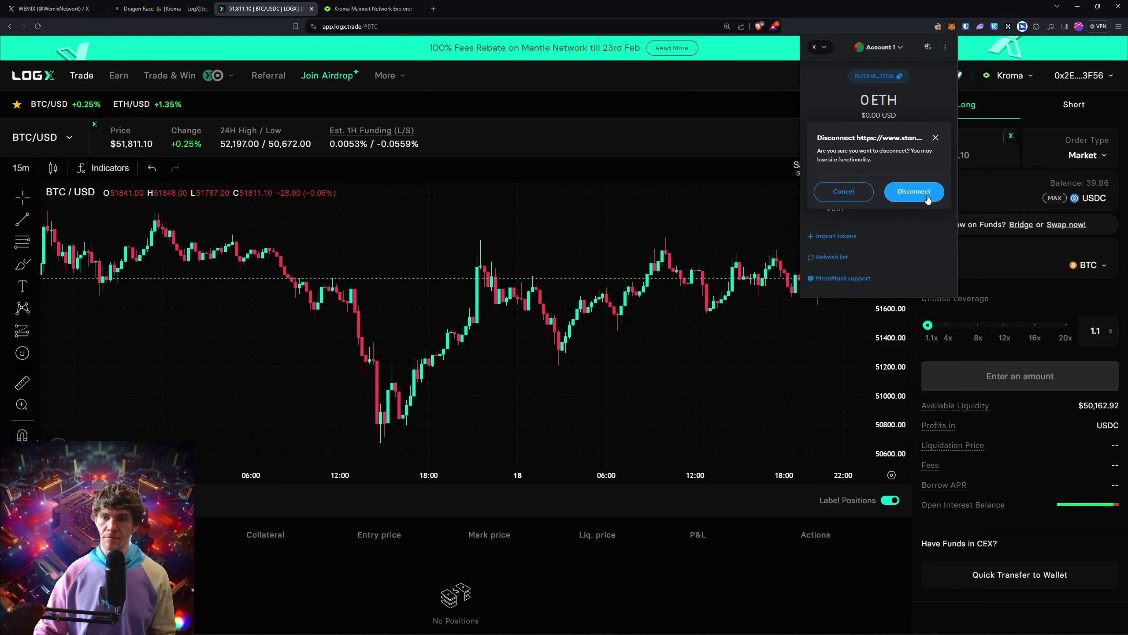
pyautogui.click(927, 198)
pyautogui.click(928, 198)
pyautogui.click(927, 198)
pyautogui.click(927, 204)
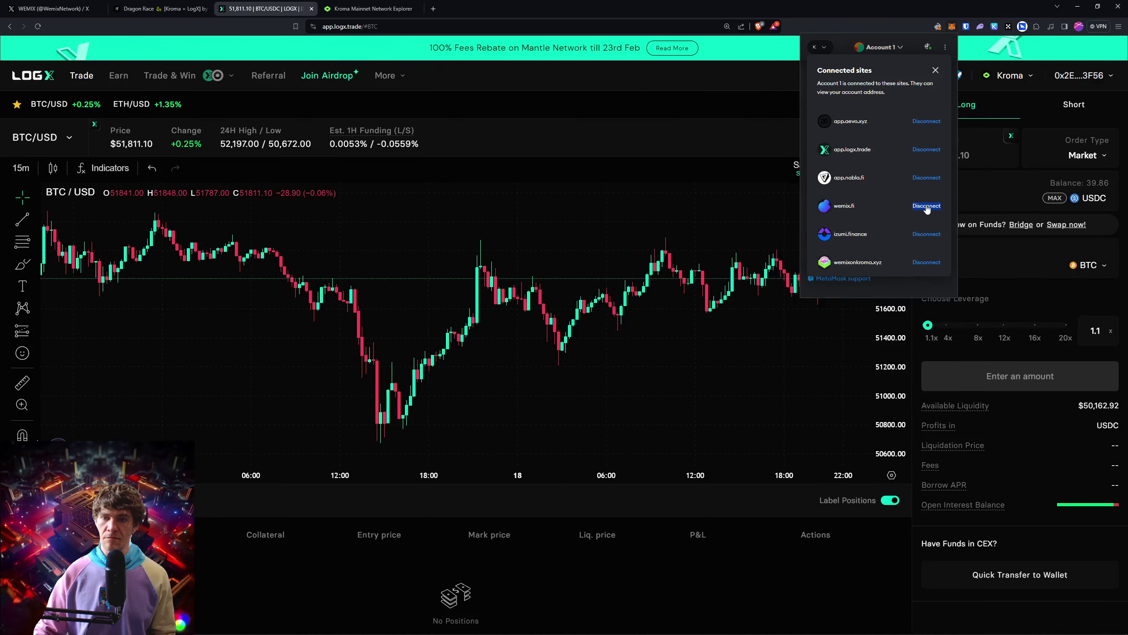
pyautogui.click(927, 207)
pyautogui.click(924, 196)
pyautogui.click(925, 205)
pyautogui.click(924, 196)
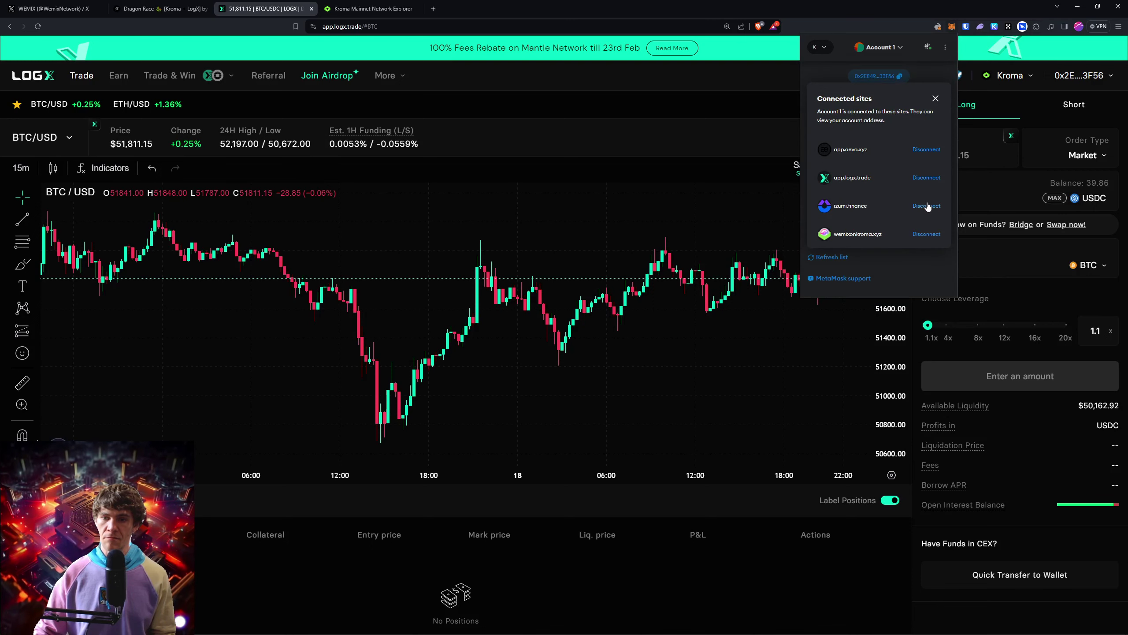
pyautogui.click(927, 206)
pyautogui.click(911, 118)
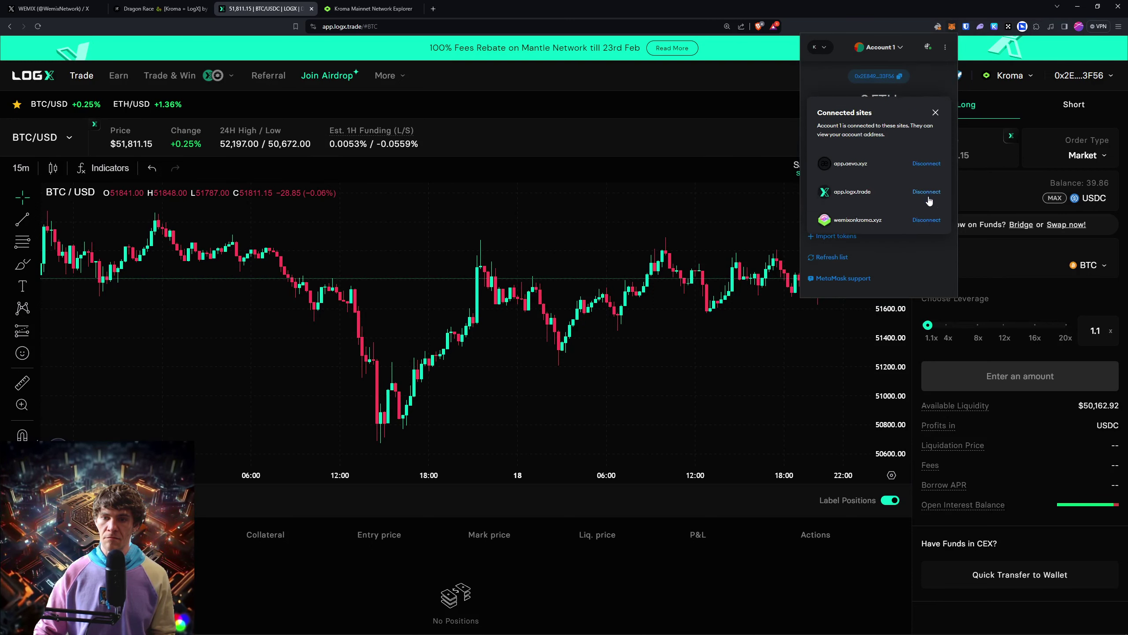
pyautogui.click(927, 196)
pyautogui.click(912, 118)
pyautogui.click(928, 195)
pyautogui.click(933, 190)
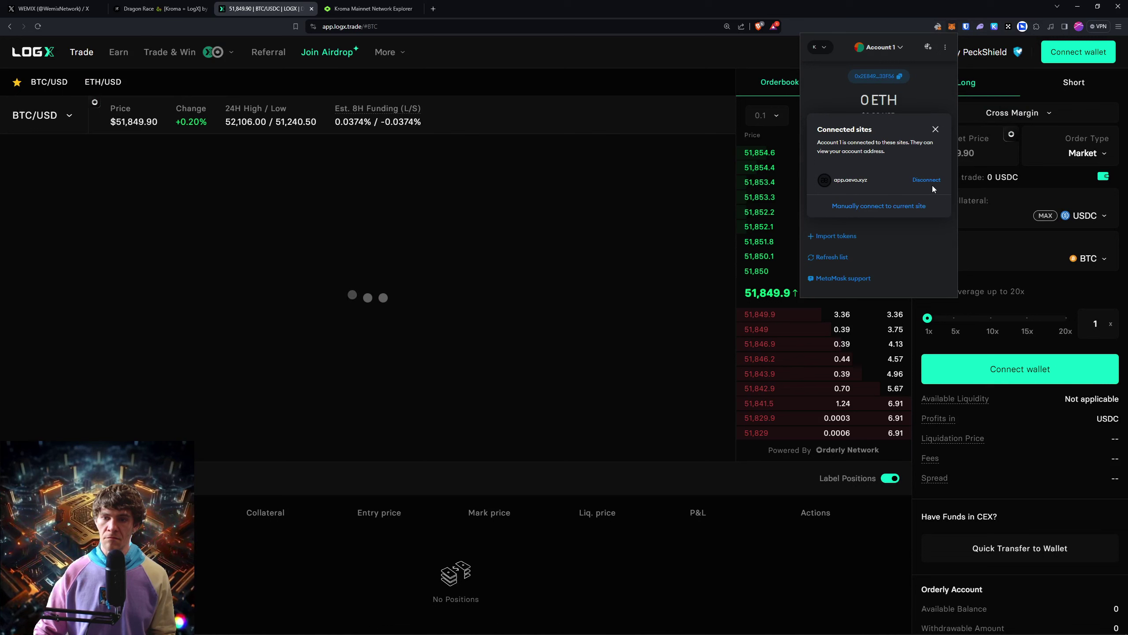
pyautogui.click(932, 184)
pyautogui.click(935, 191)
# Lock the MetaMask wallet, look at the Rabby wallet, and reload LogX
pyautogui.click(945, 46)
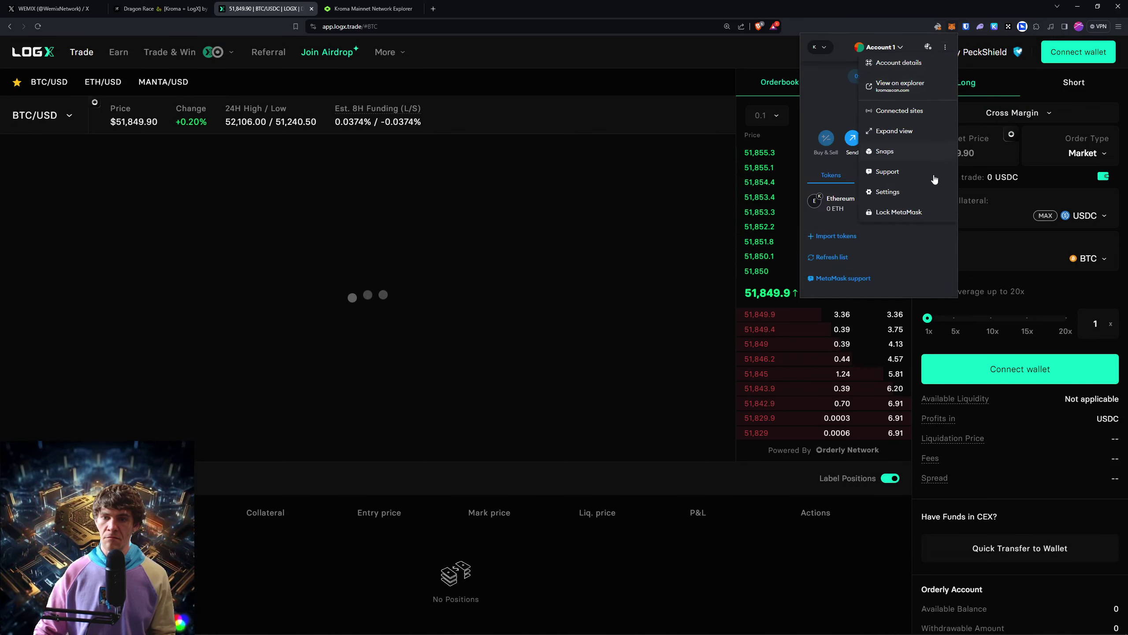
pyautogui.click(925, 215)
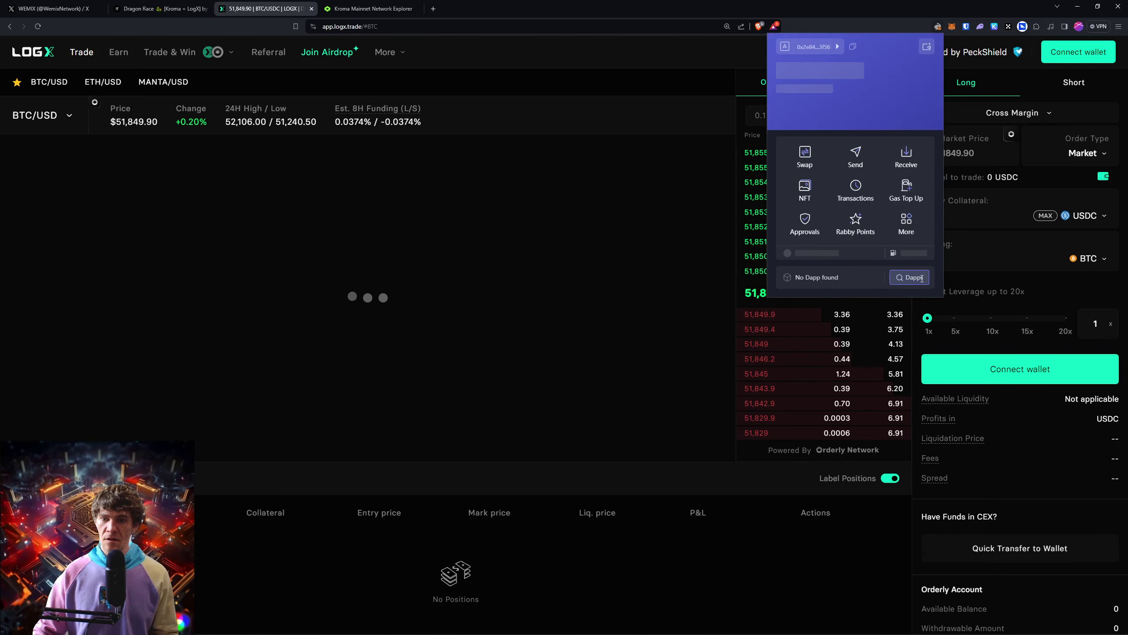
pyautogui.click(933, 277)
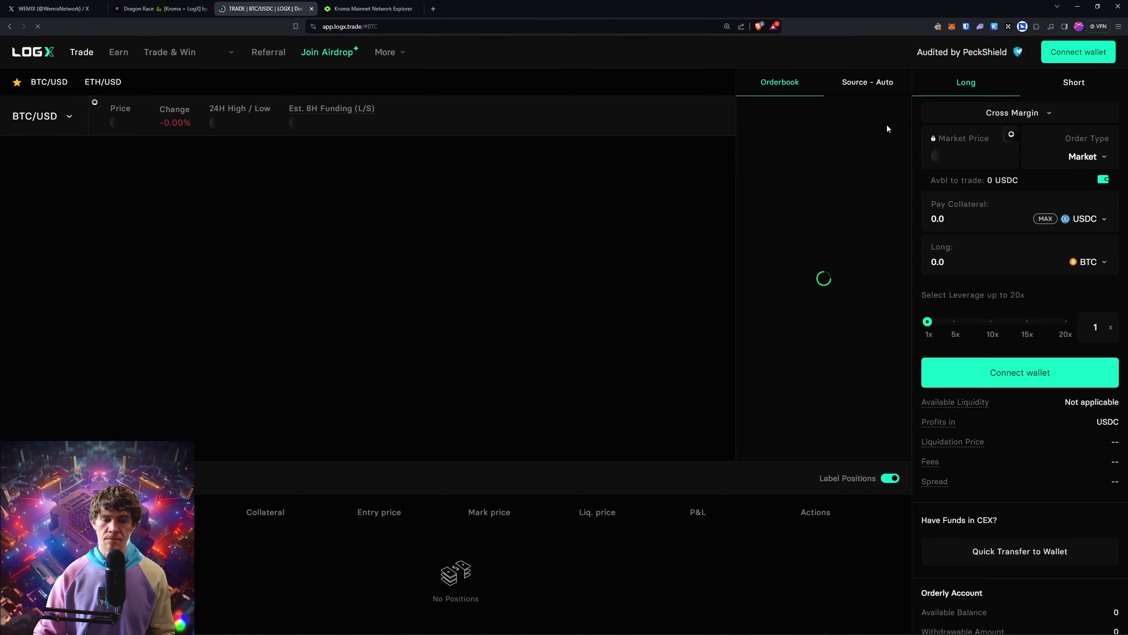
# Try to connect LogX to MetaMask, dismiss the wallet request, and try Rabby Wallet instead
pyautogui.click(1088, 59)
pyautogui.click(582, 281)
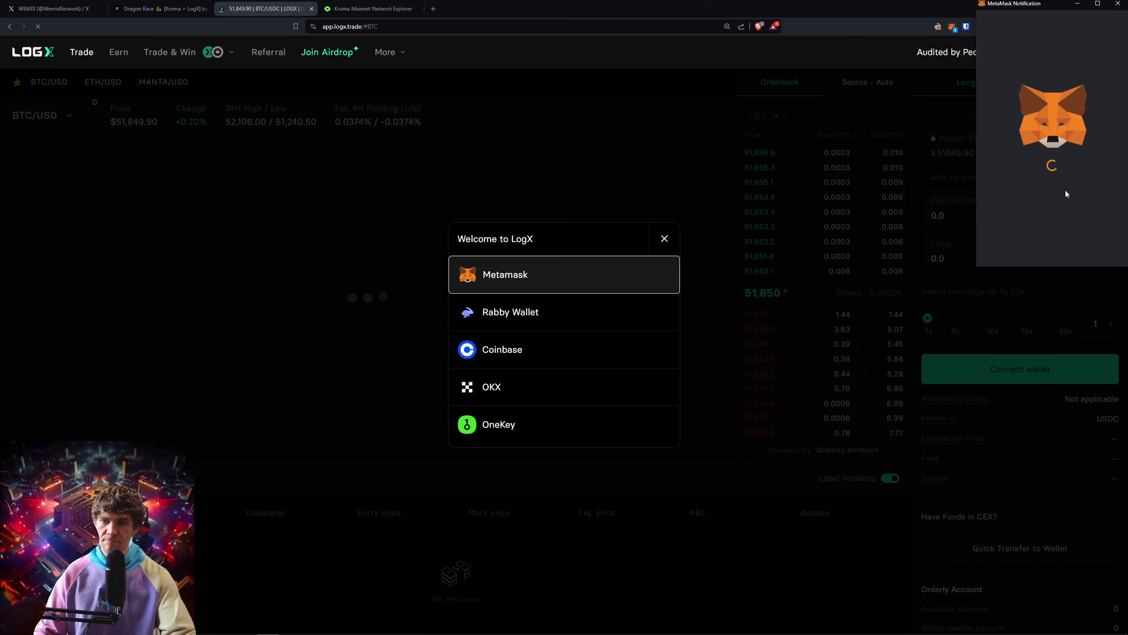
pyautogui.click(1120, 7)
pyautogui.click(558, 318)
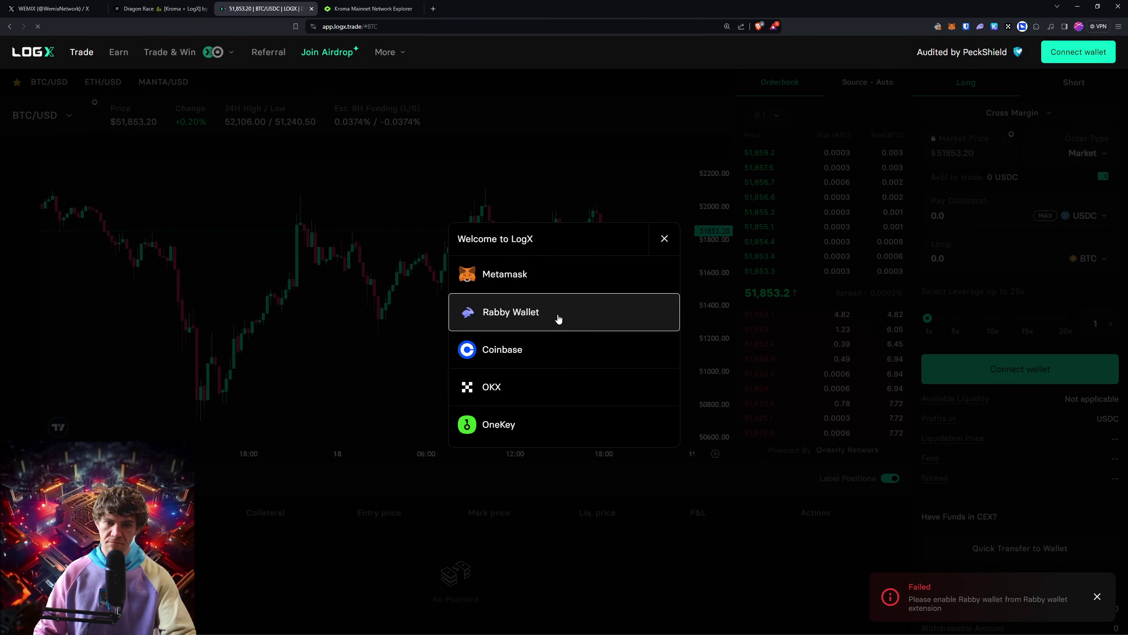
# Enable Rabby as the default wallet and connect it to LogX
pyautogui.click(939, 27)
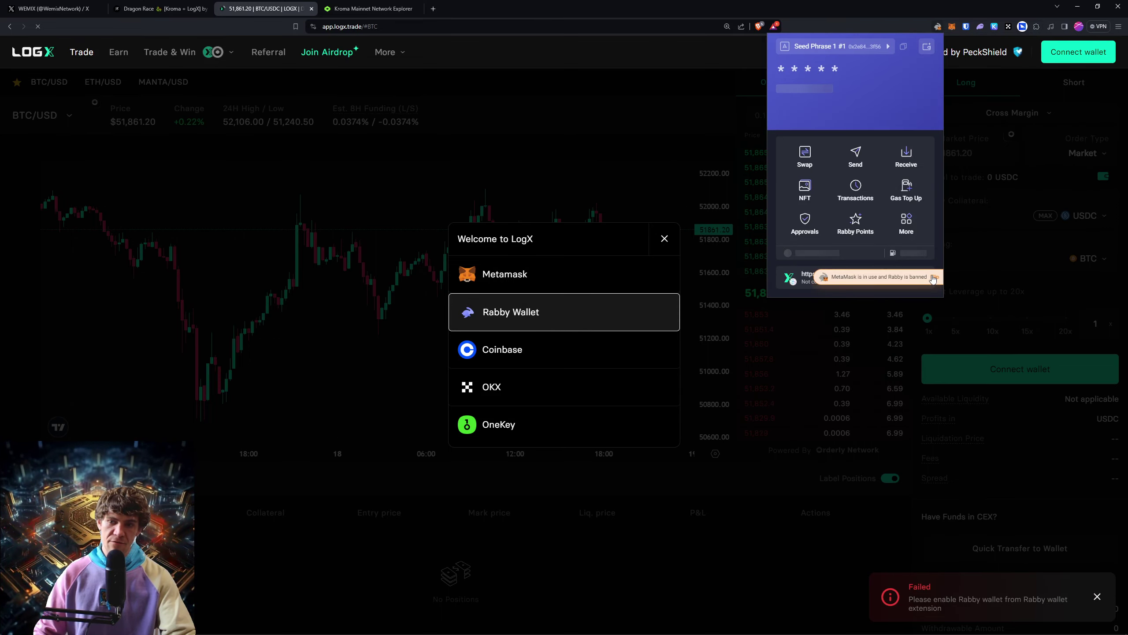
pyautogui.click(622, 103)
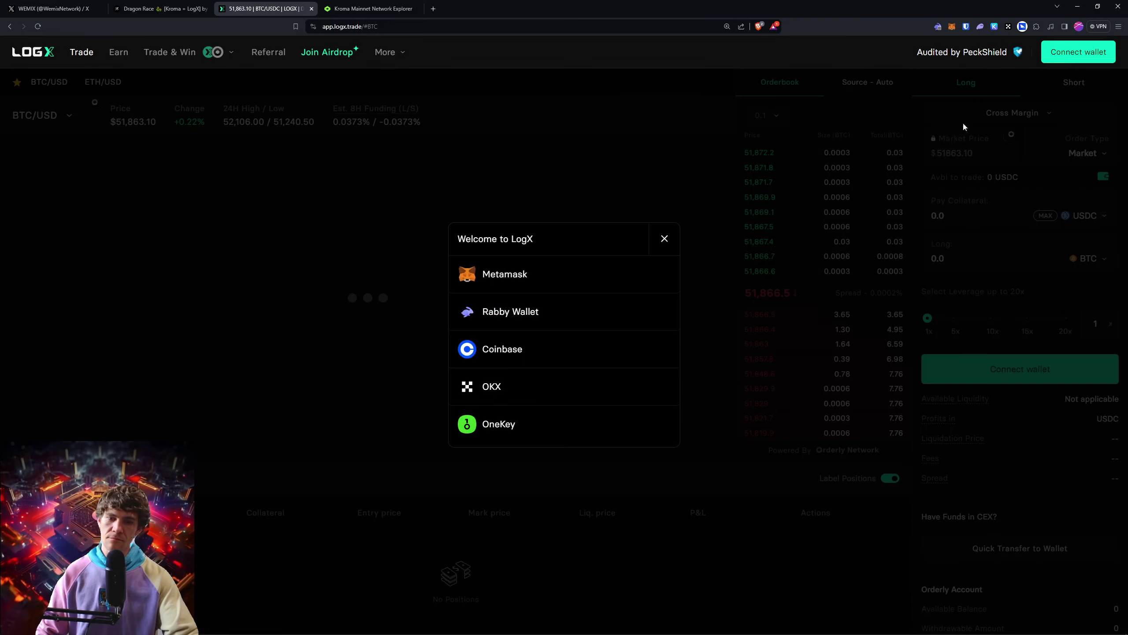
pyautogui.click(527, 323)
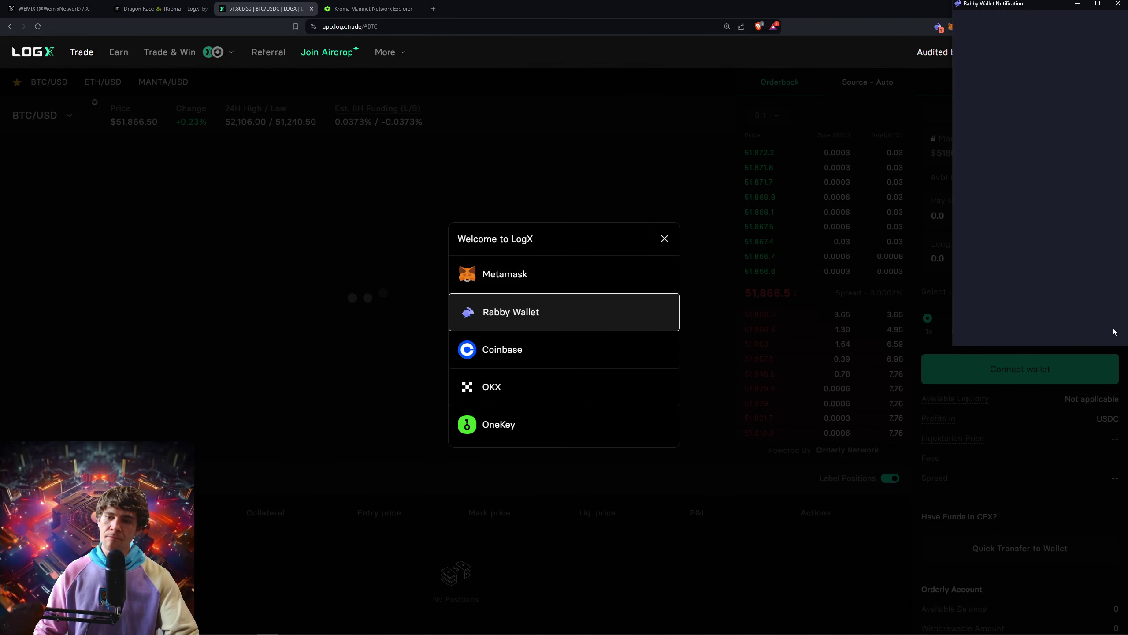
pyautogui.click(1081, 297)
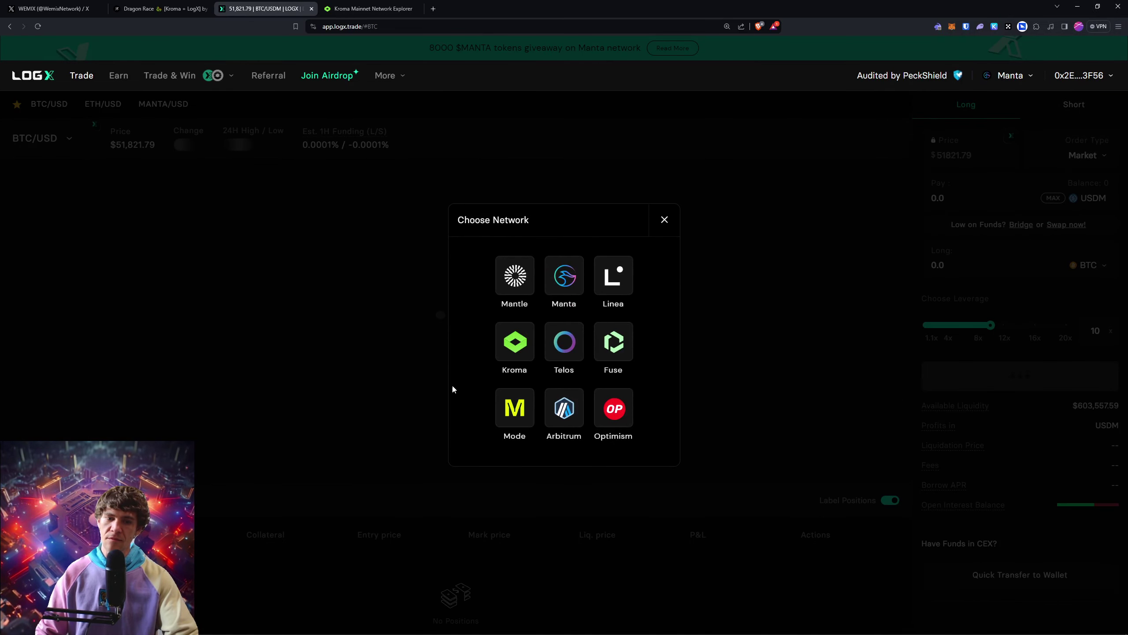
# Try to switch LogX to the Kroma network through Rabby, and disconnect the wallet from LogX
pyautogui.click(515, 342)
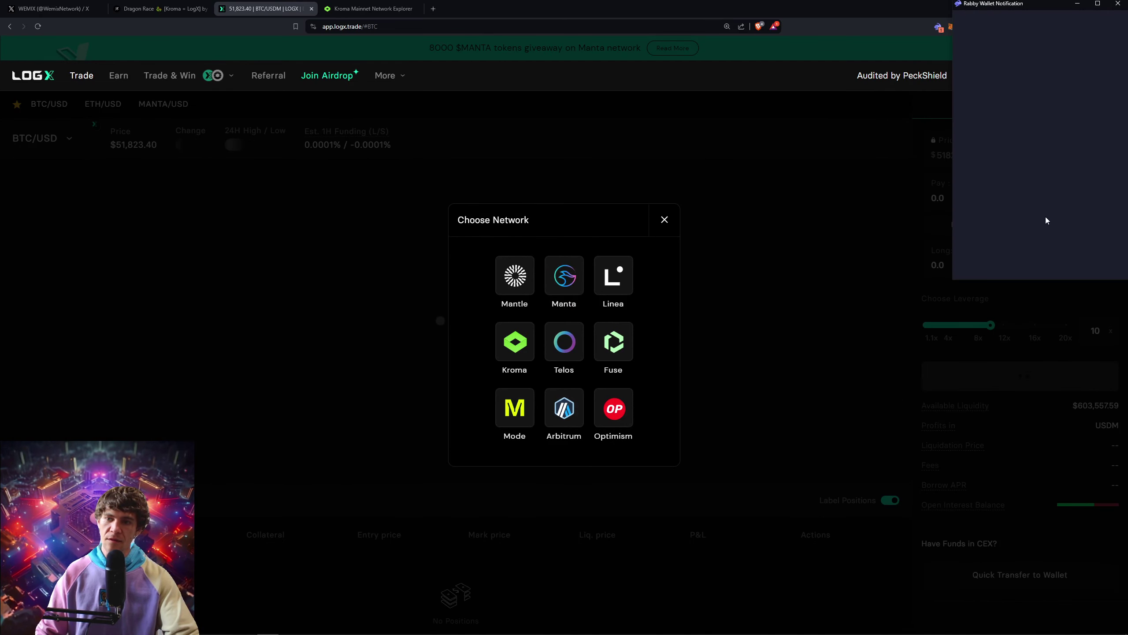
pyautogui.click(1063, 149)
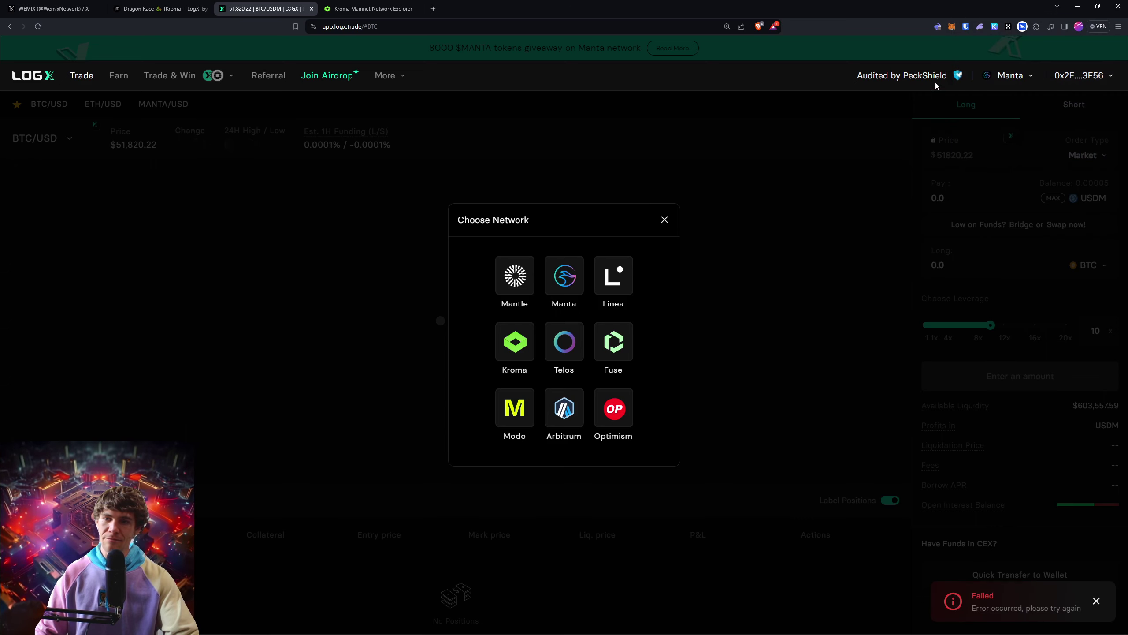
pyautogui.click(1071, 76)
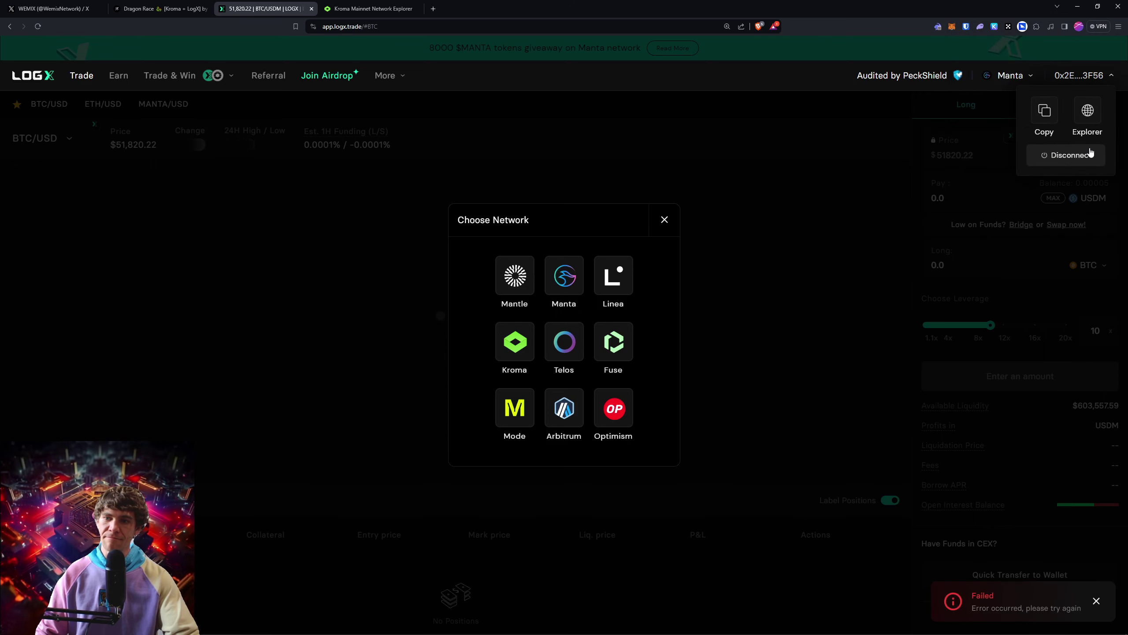
pyautogui.click(1091, 154)
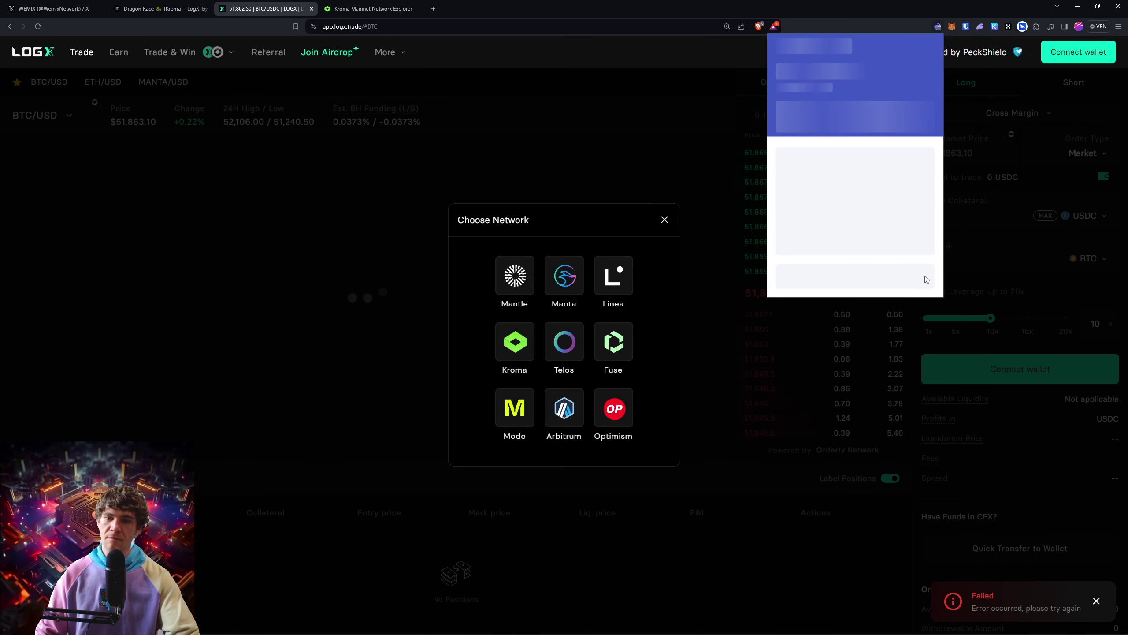
# Make MetaMask the default wallet in place of Rabby and reload LogX
pyautogui.click(935, 276)
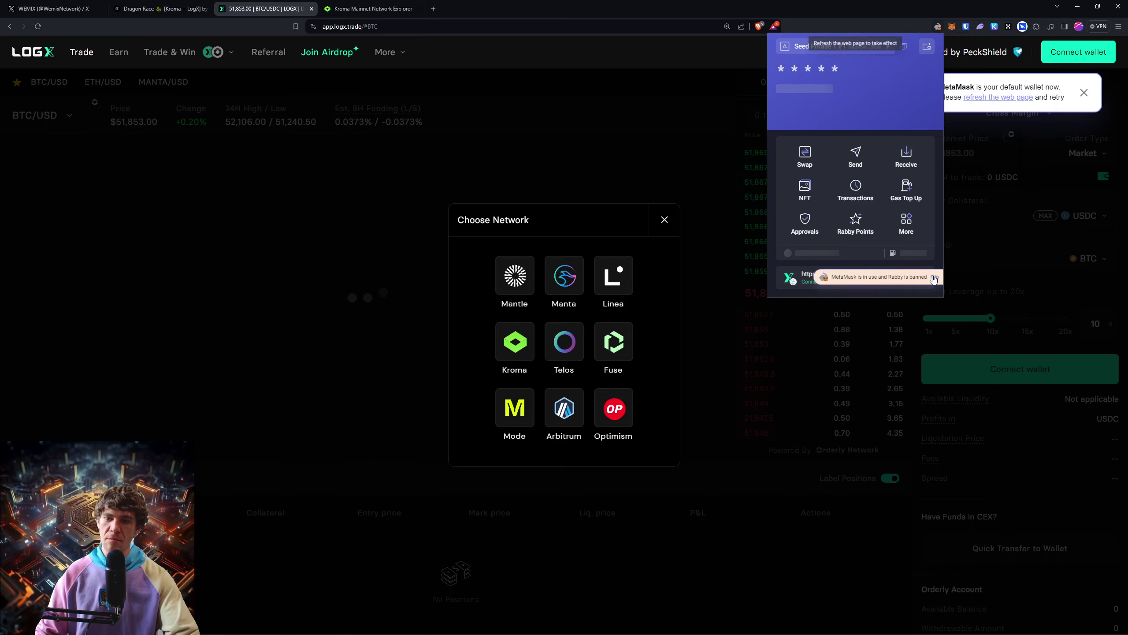
pyautogui.click(972, 110)
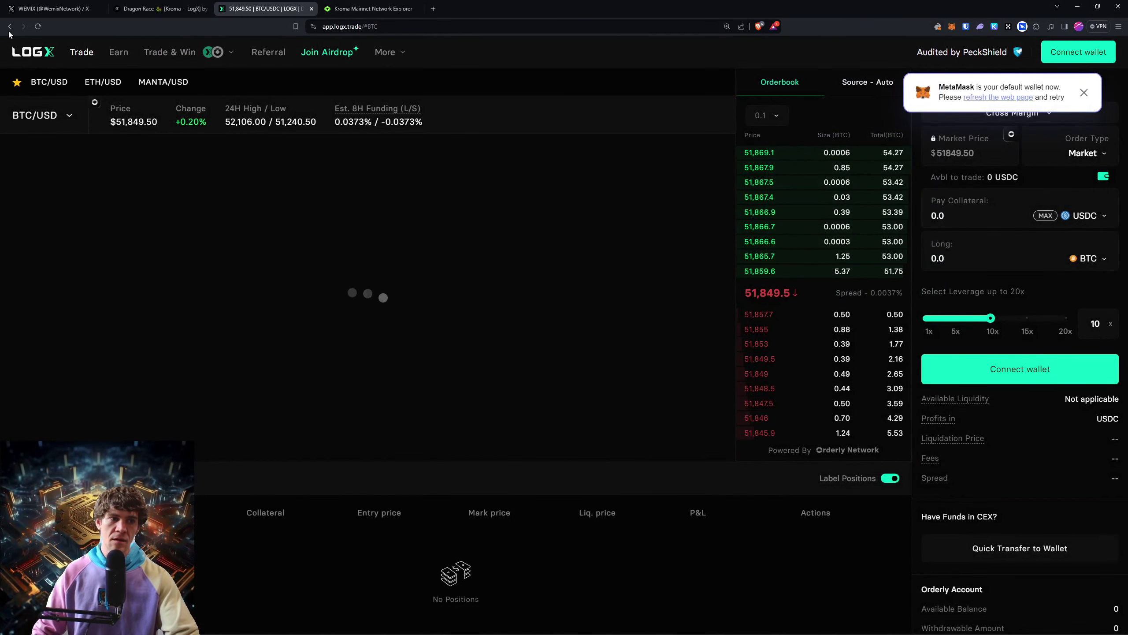
pyautogui.click(38, 27)
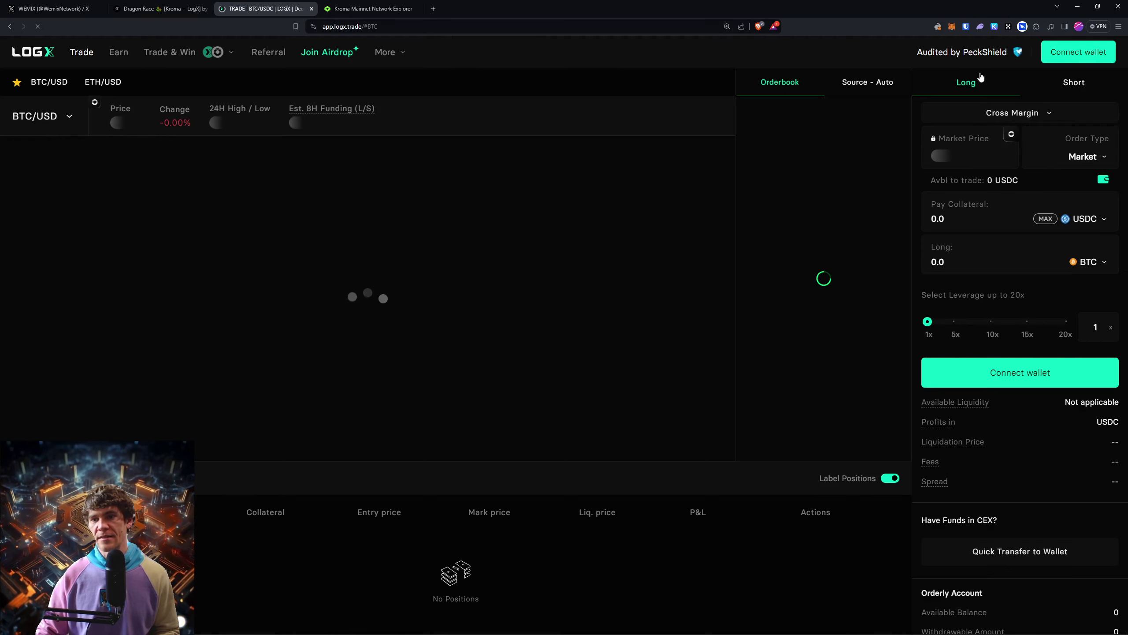
# Request a MetaMask connection from LogX and unlock the wallet with the account password
pyautogui.click(1072, 54)
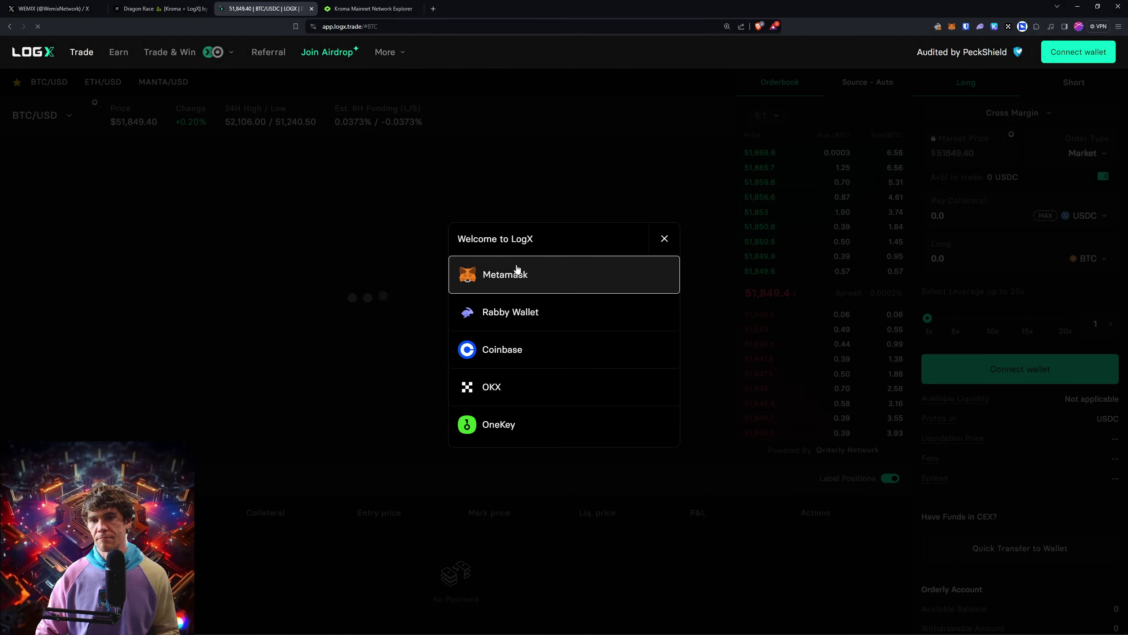
pyautogui.click(516, 269)
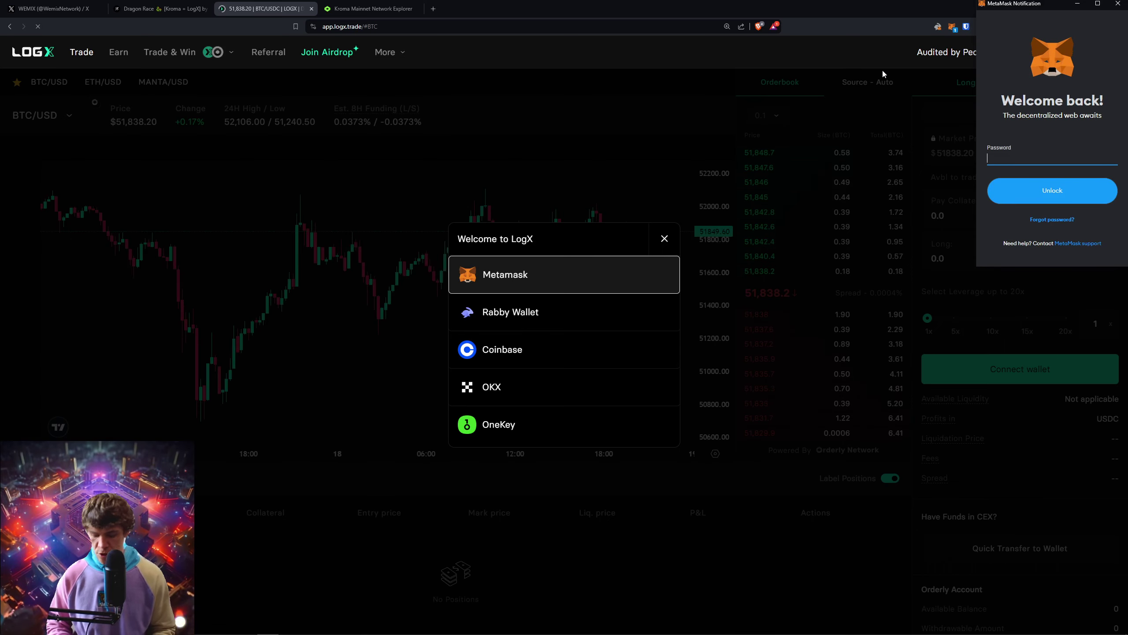
pyautogui.write('•••••••••')
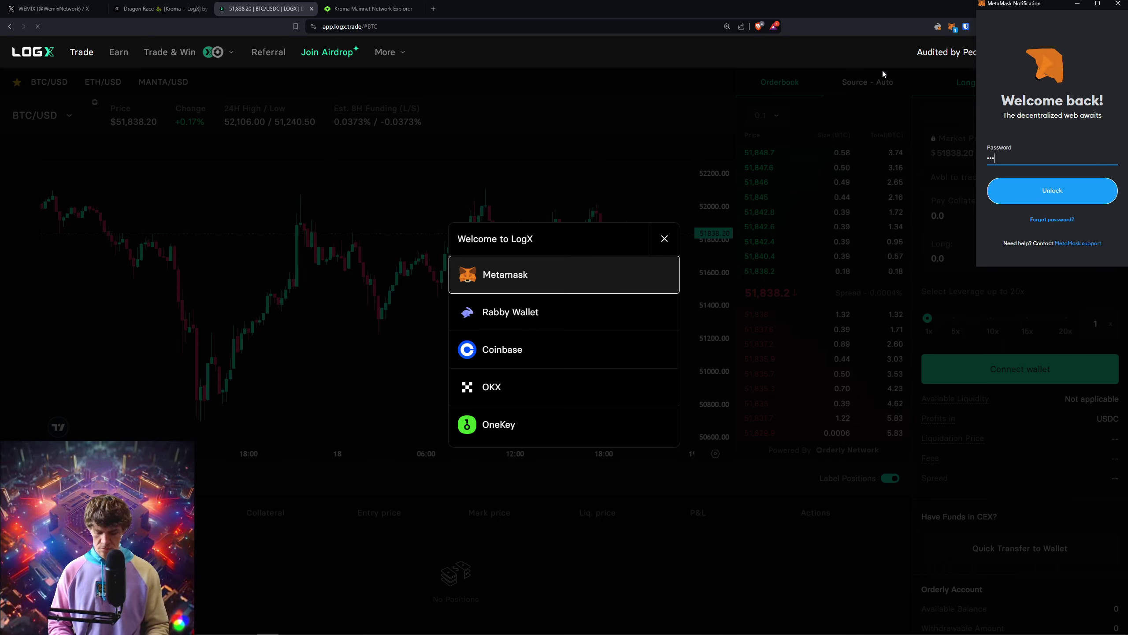
pyautogui.write('••••••')
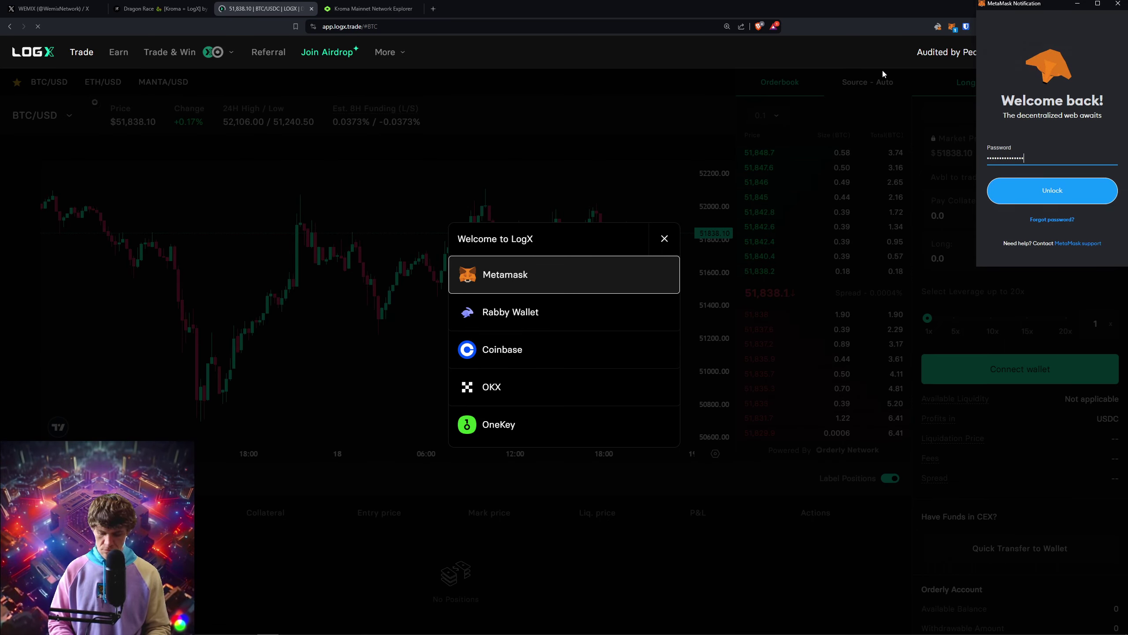
pyautogui.press('Return')
pyautogui.hotkey('ctrl', 'a')
pyautogui.press('BackSpace')
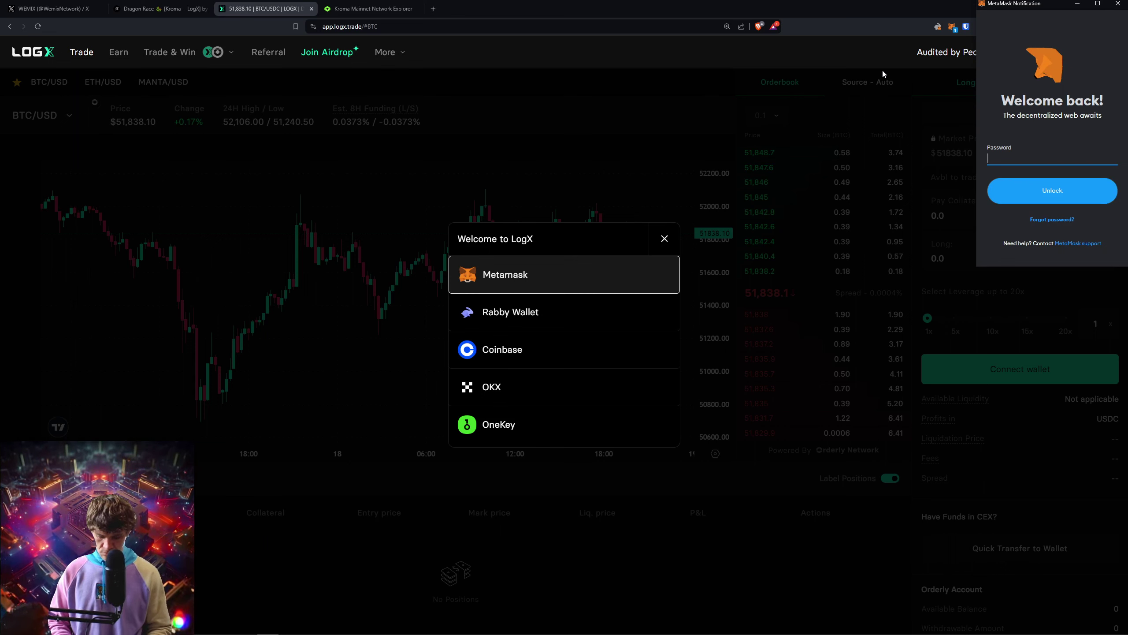
pyautogui.write('••••••••••••••••')
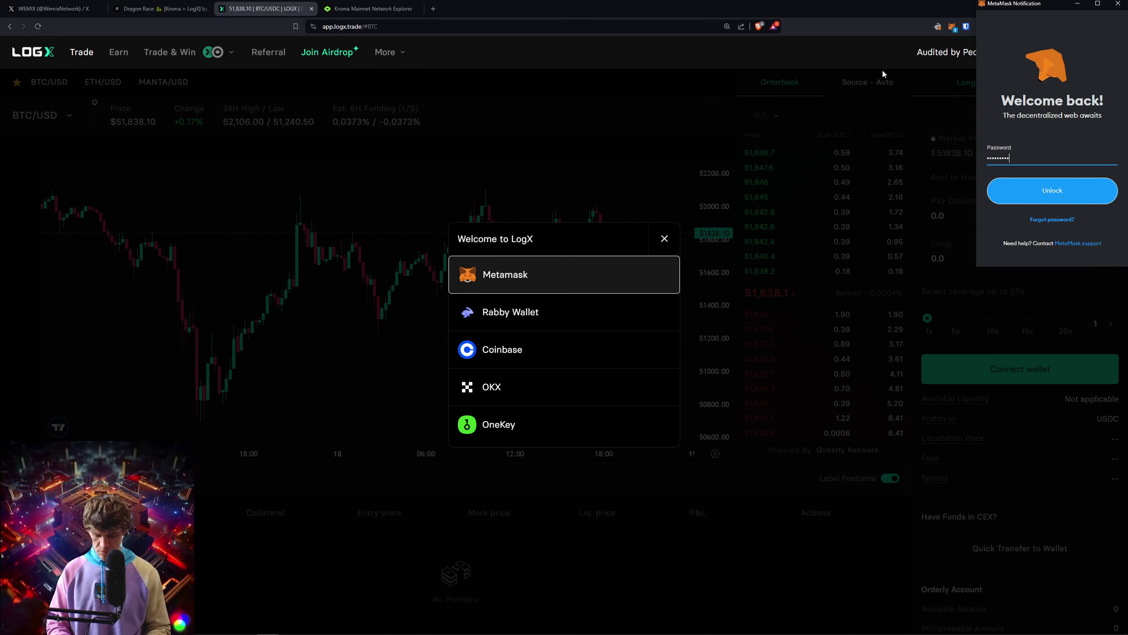
pyautogui.press('Return')
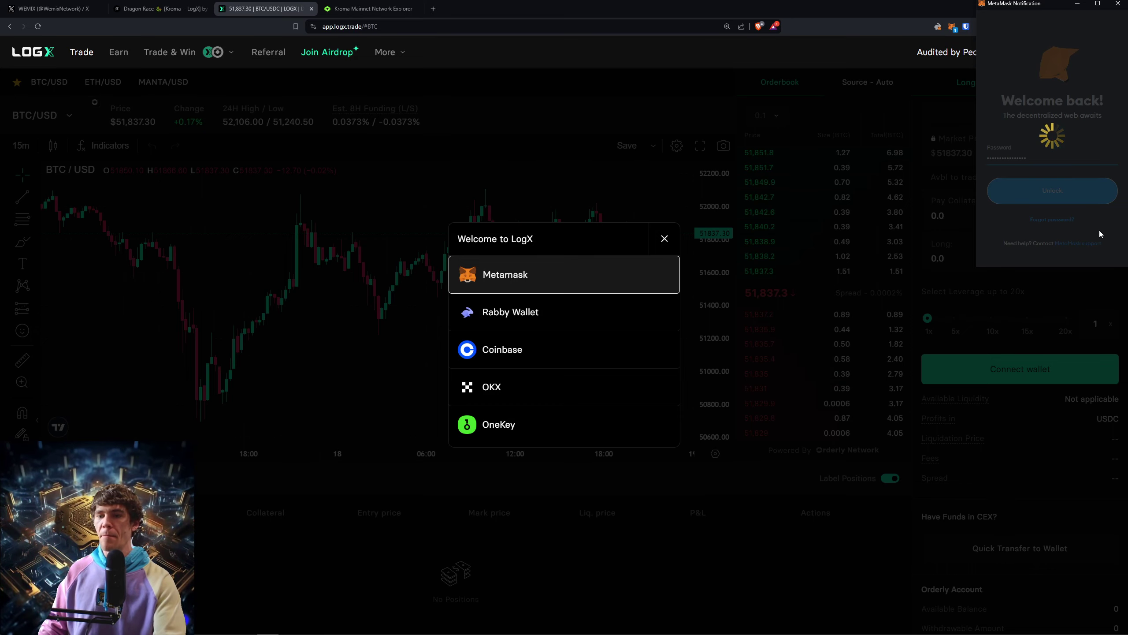
# Approve LogX's connection to Account 1 in MetaMask and choose Kroma as the network
pyautogui.click(1087, 251)
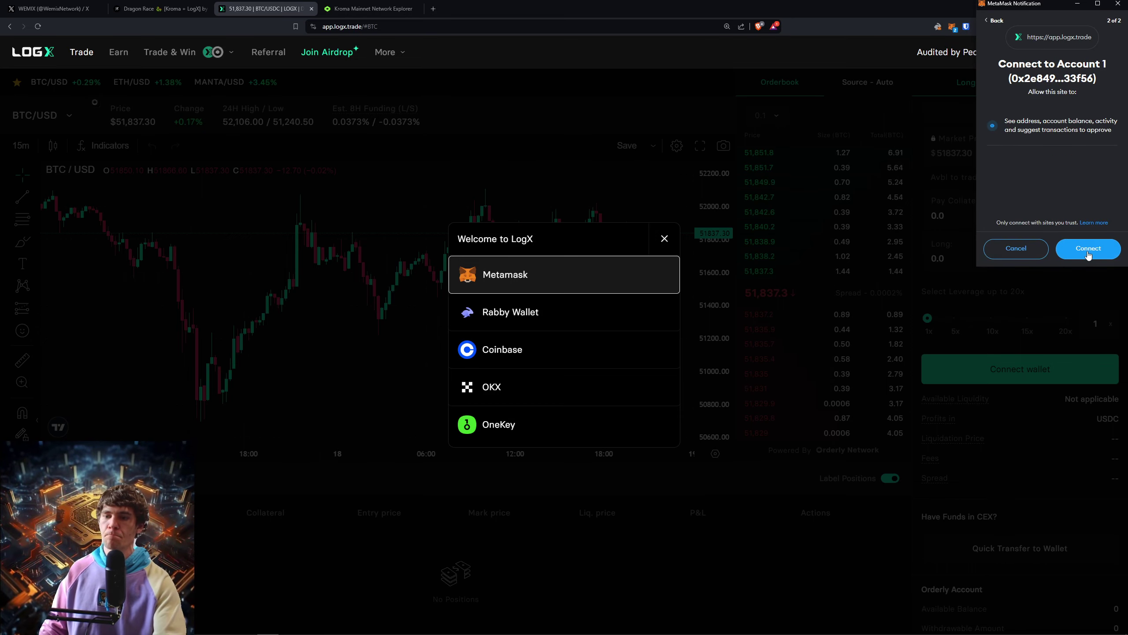
pyautogui.click(1088, 249)
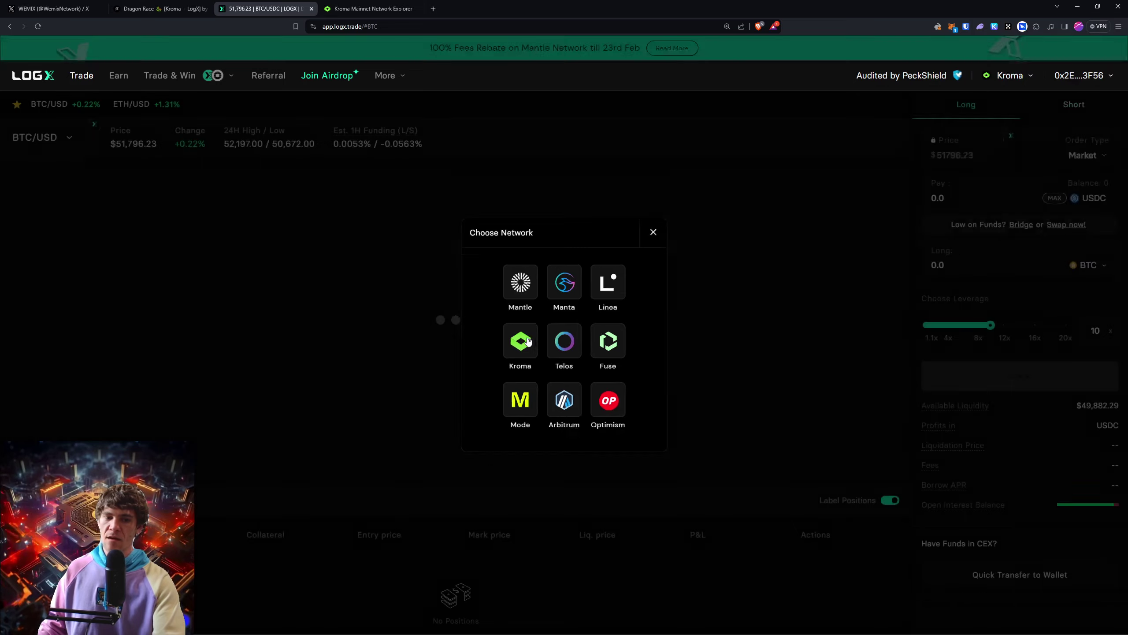
pyautogui.click(526, 337)
# Open MetaMask and reject the pending 0 ETH transaction from LogX
pyautogui.click(952, 28)
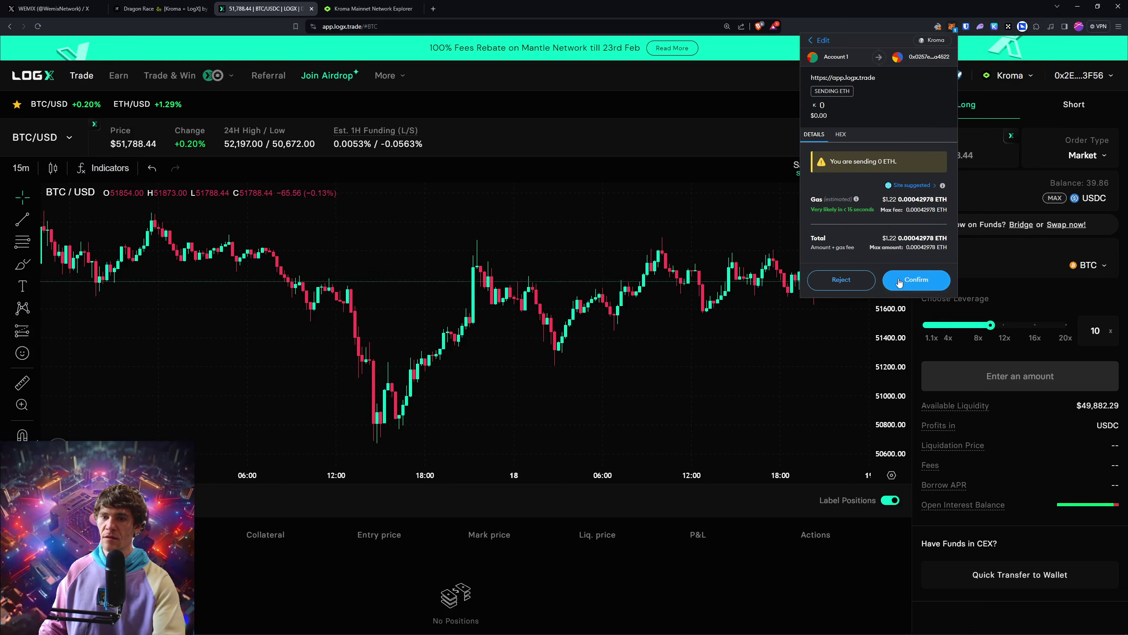
pyautogui.click(846, 287)
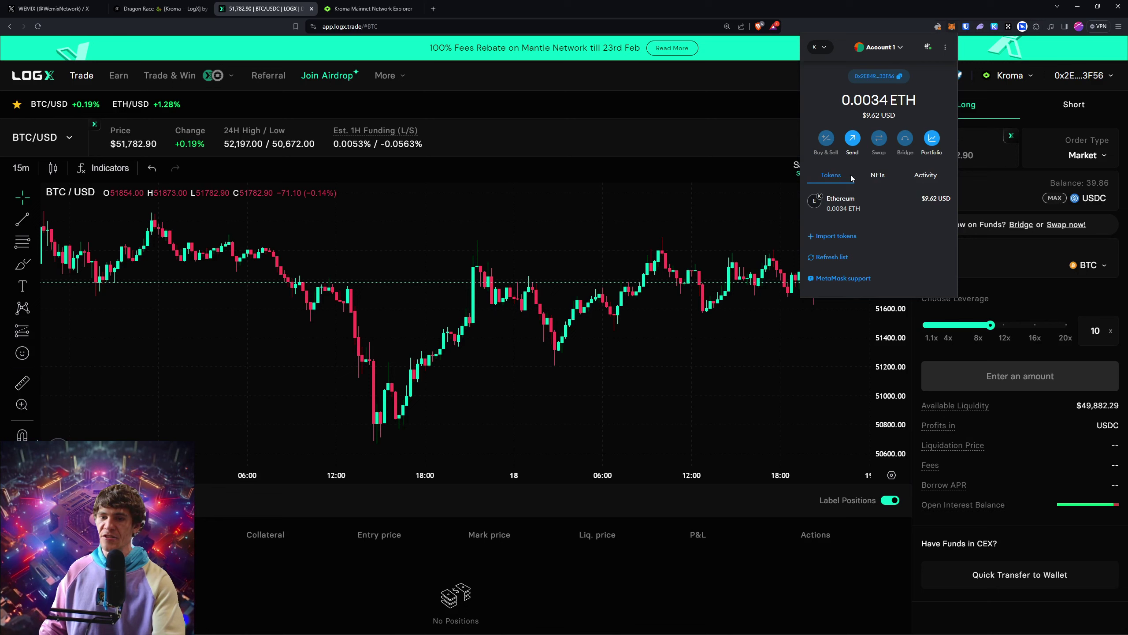
pyautogui.click(996, 105)
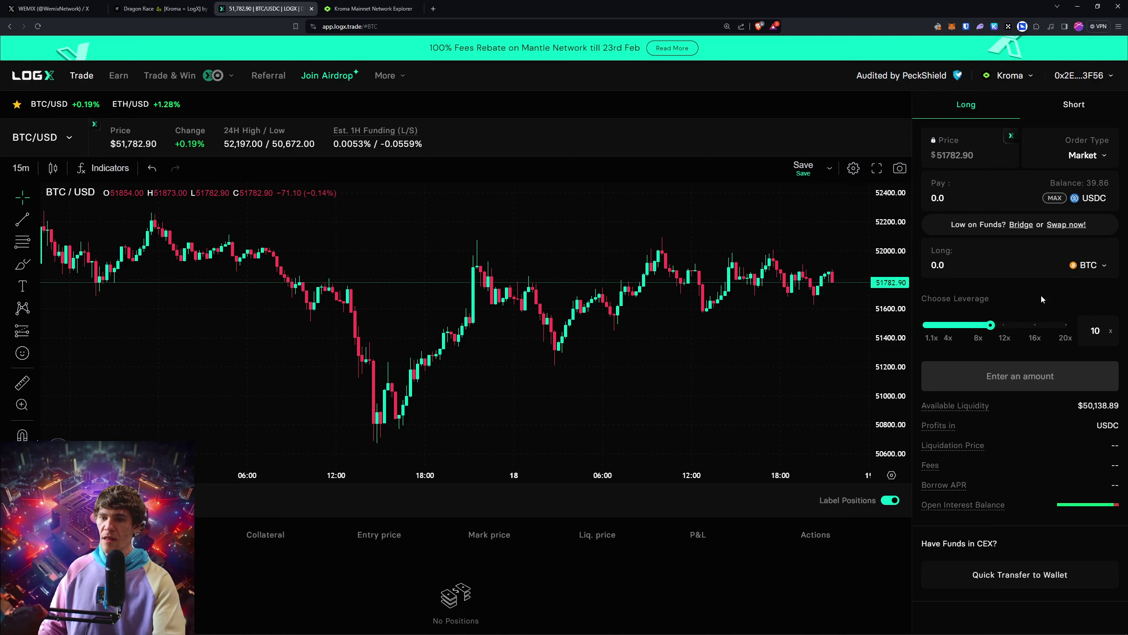
# Examine the account's trade history for the past month and return to the open positions
pyautogui.click(133, 500)
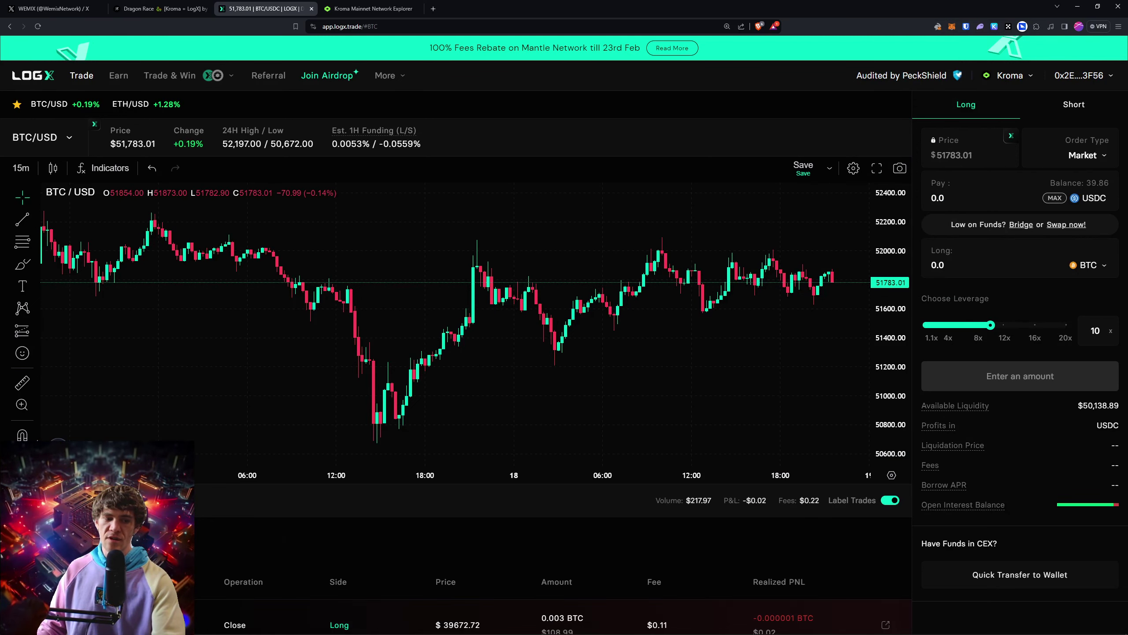
pyautogui.scroll(-3, 564, 338)
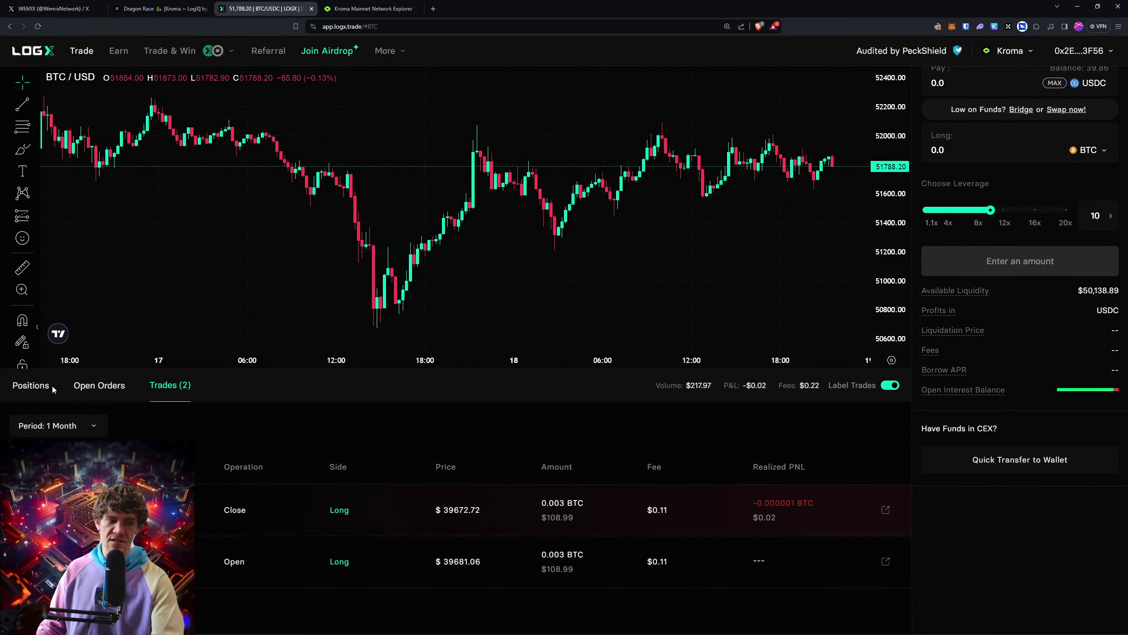
pyautogui.click(31, 385)
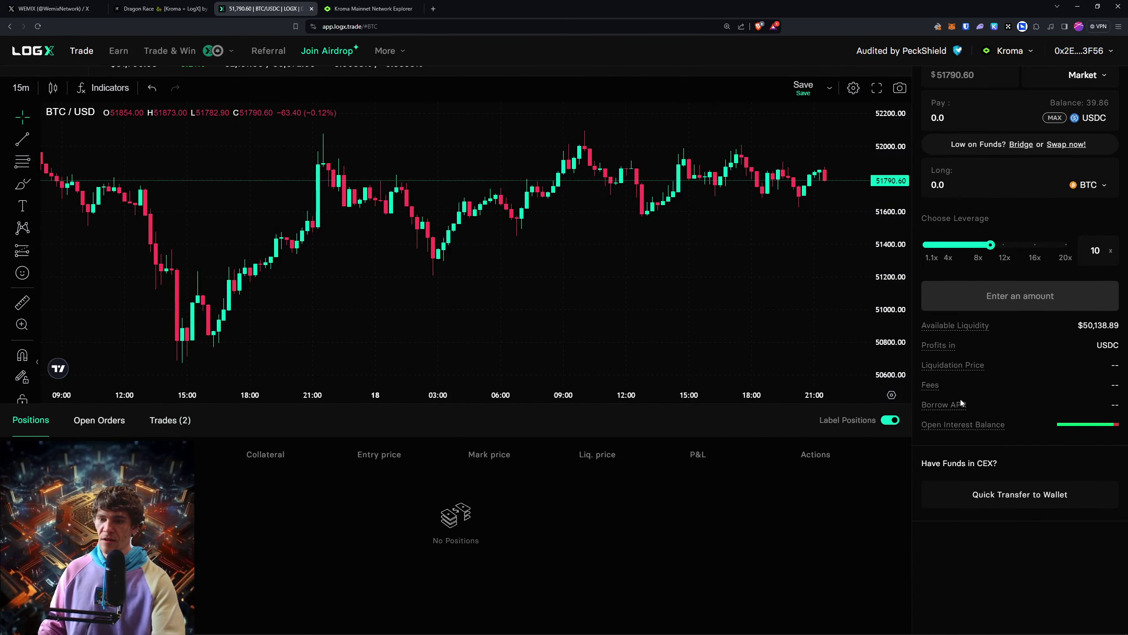
# Set up the BTC long with 13 USDC of collateral at 20x leverage
pyautogui.scroll(2, 961, 399)
pyautogui.click(983, 194)
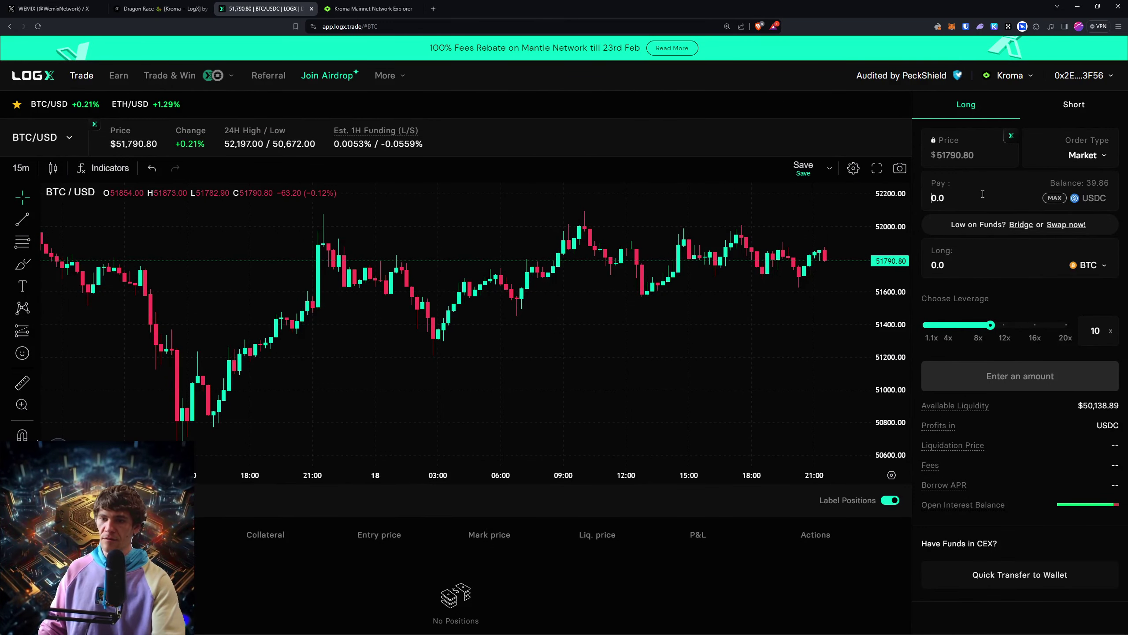
pyautogui.write('13')
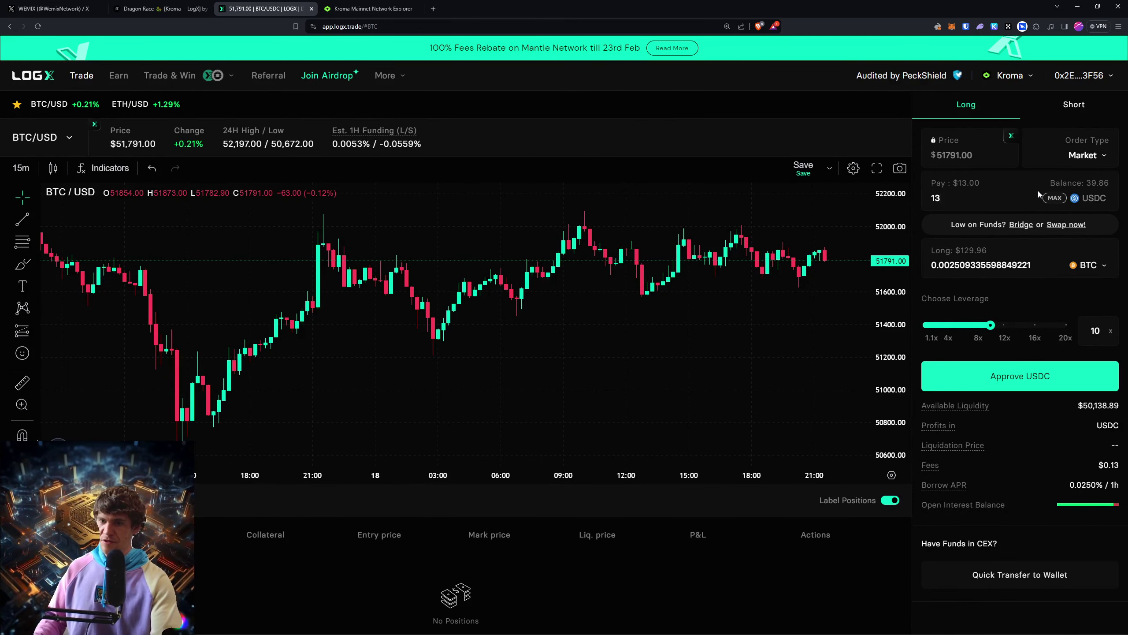
pyautogui.moveTo(991, 325); pyautogui.dragTo(1062, 325)
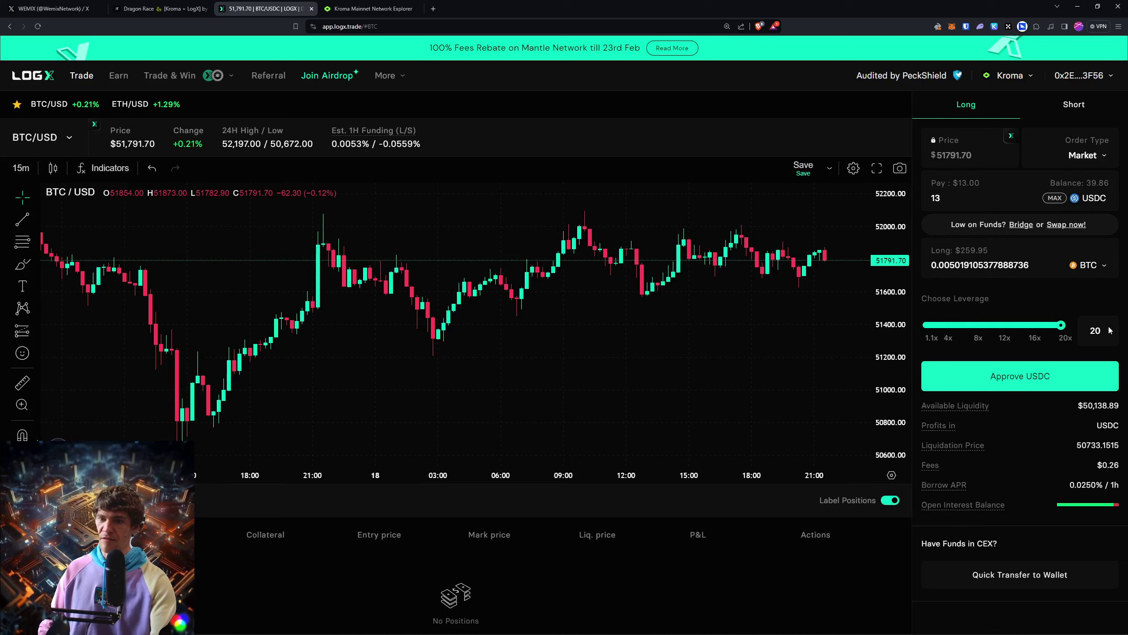
# Set the long's collateral to the maximum USDC balance and its leverage to 8x, dismissing the approval requested at 6x
pyautogui.click(1054, 198)
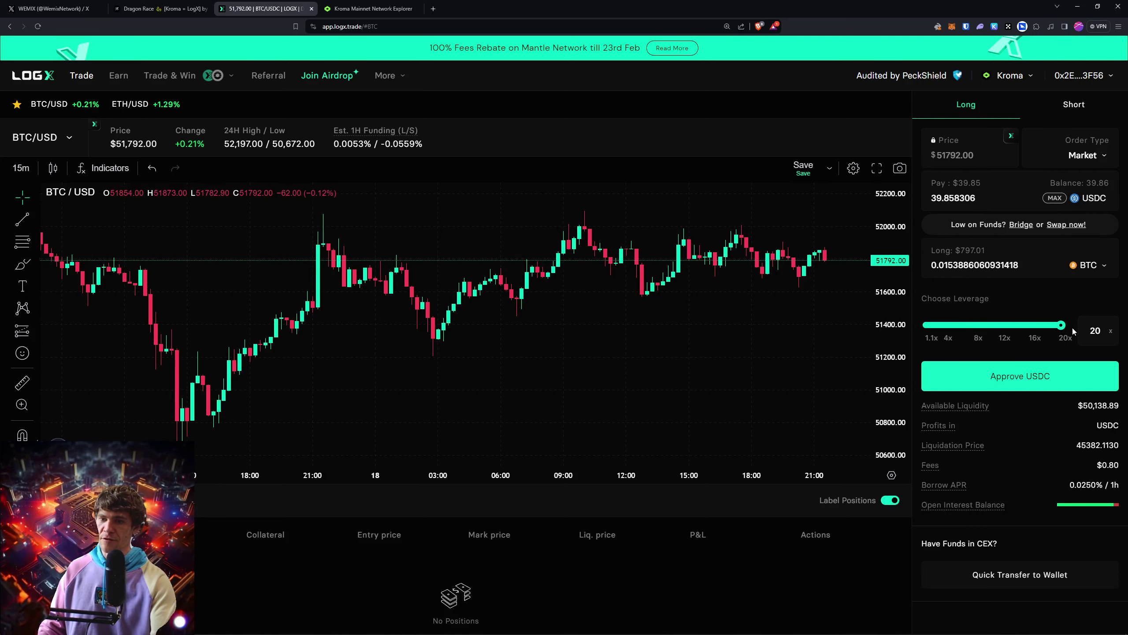
pyautogui.moveTo(1060, 328); pyautogui.dragTo(963, 340)
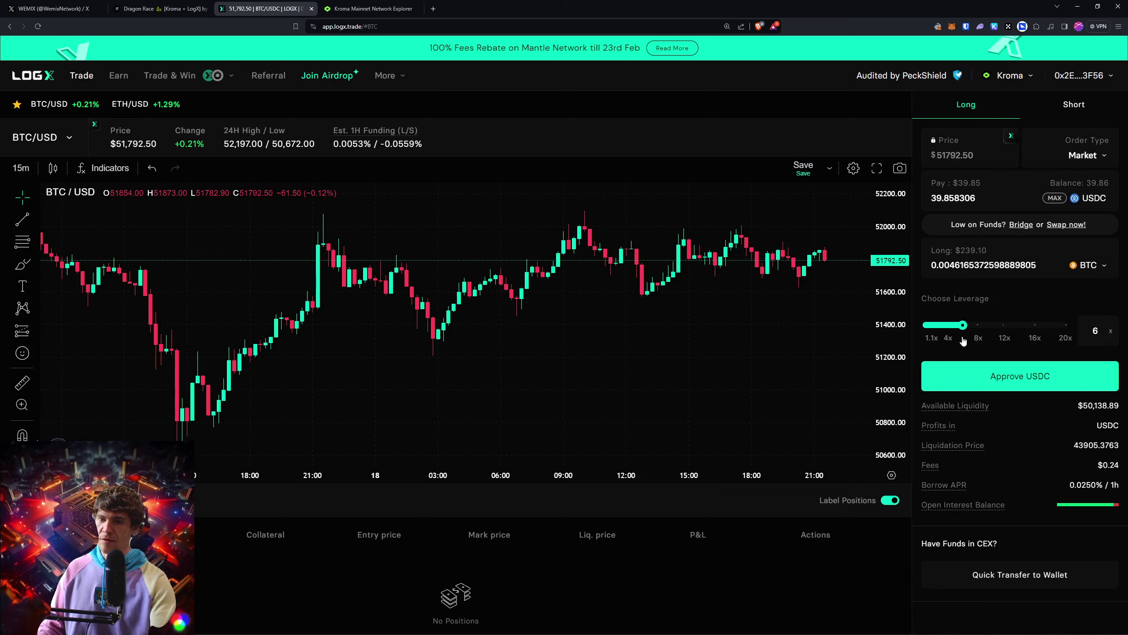
pyautogui.click(1017, 374)
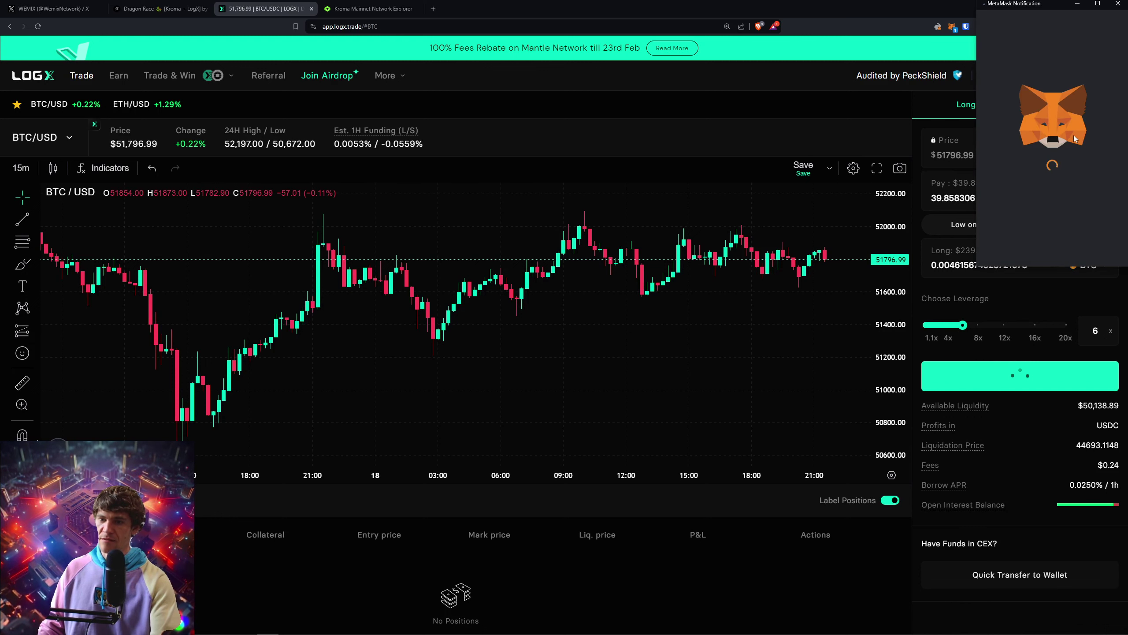
pyautogui.click(1118, 4)
pyautogui.moveTo(963, 325); pyautogui.dragTo(979, 328)
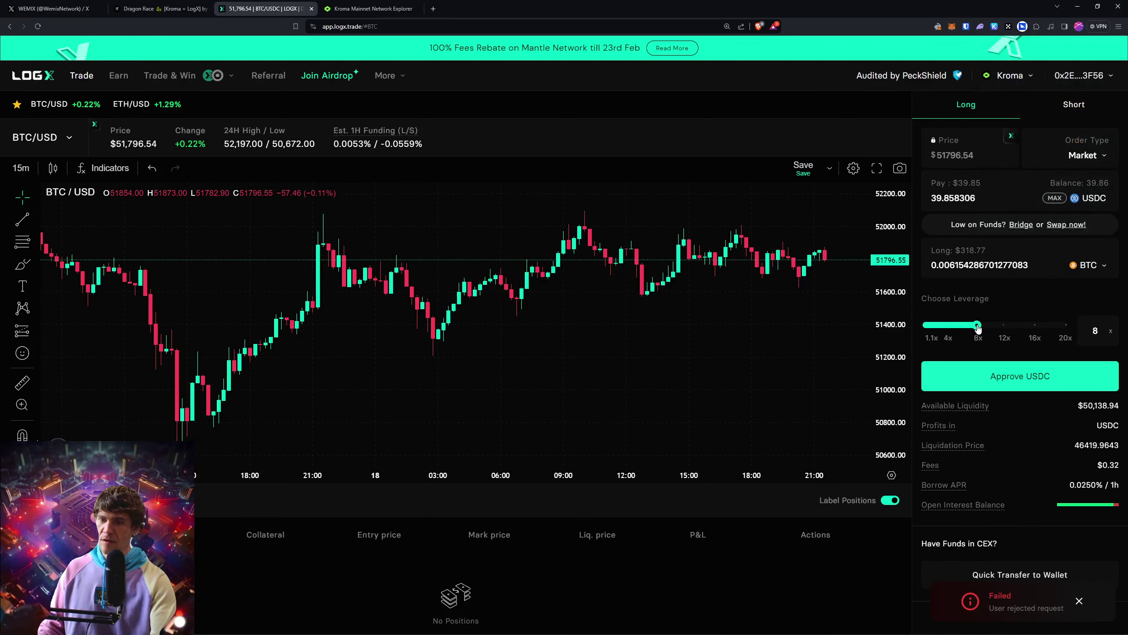
# Approve USDC spending for LogX in MetaMask with a custom cap of 39.858306
pyautogui.click(1013, 378)
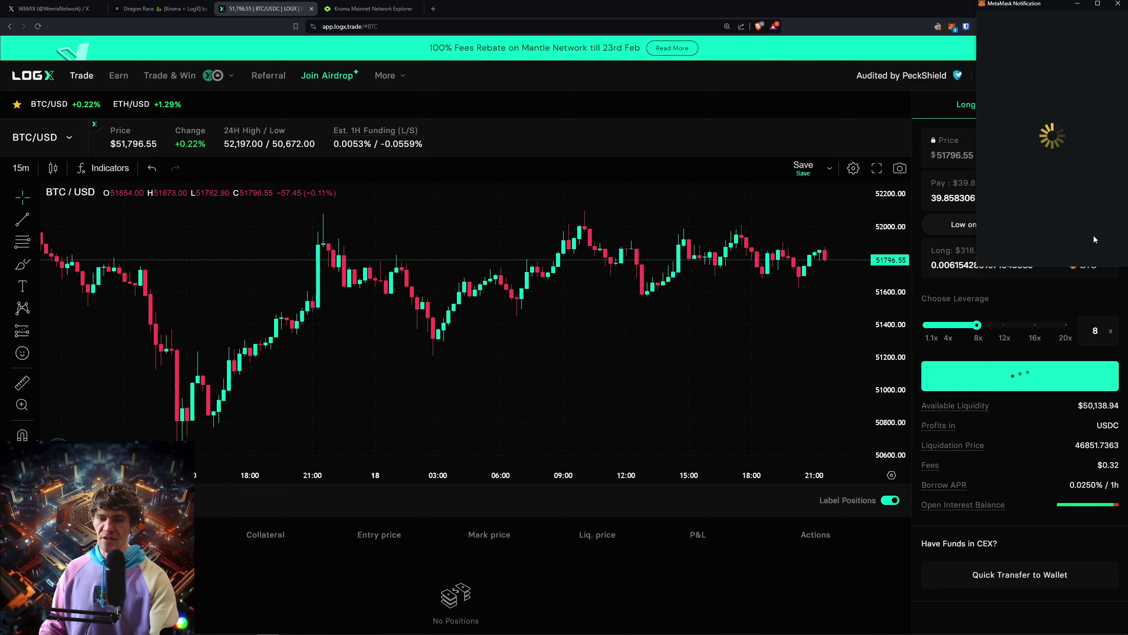
pyautogui.scroll(-2, 1076, 231)
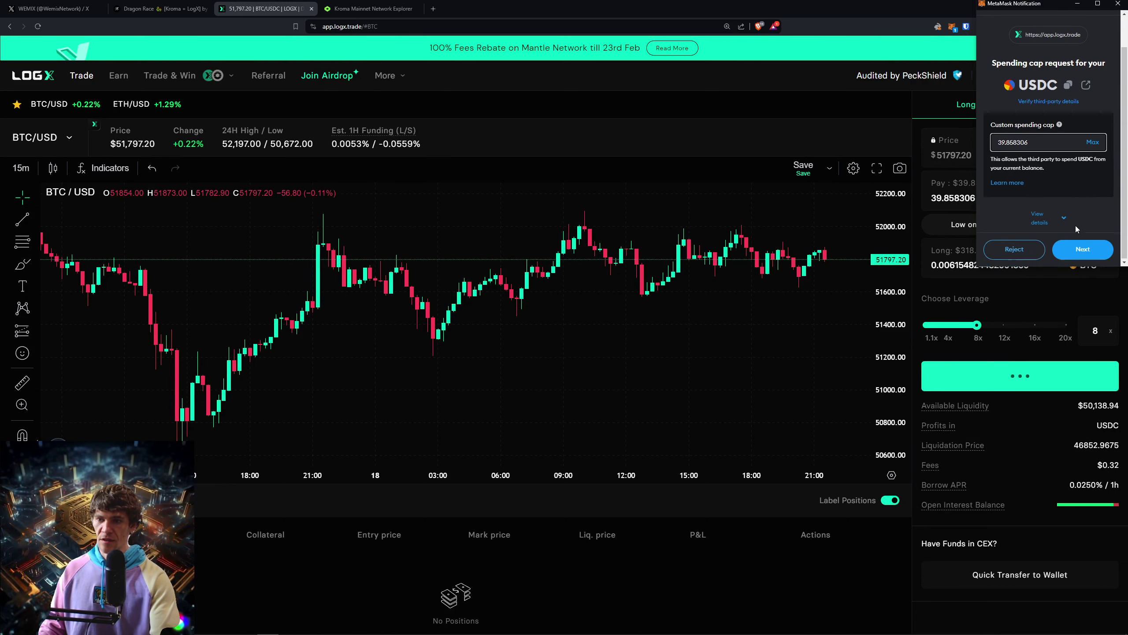
pyautogui.click(1078, 249)
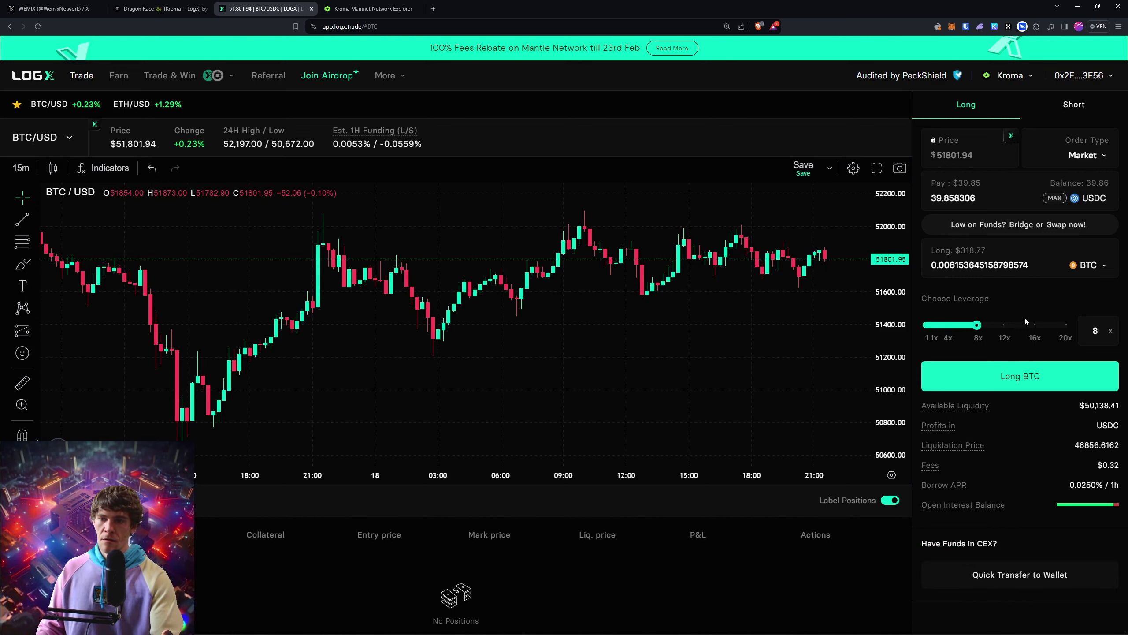
# Try to open the 8x BTC long, review the MetaMask request, and reject it
pyautogui.click(1021, 383)
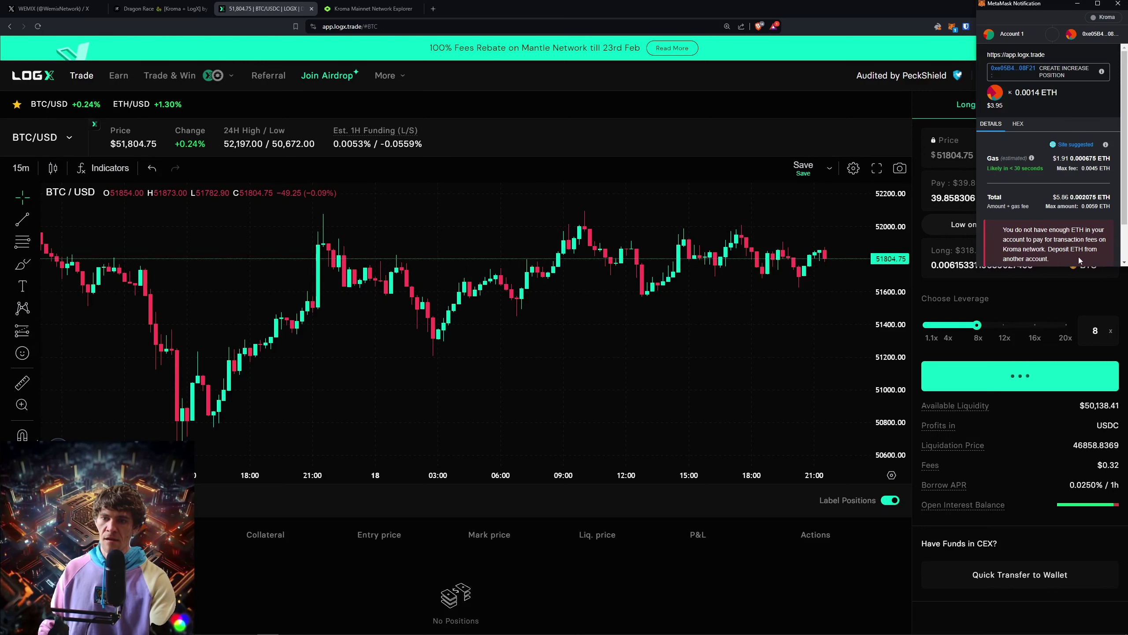
pyautogui.scroll(-1, 1066, 190)
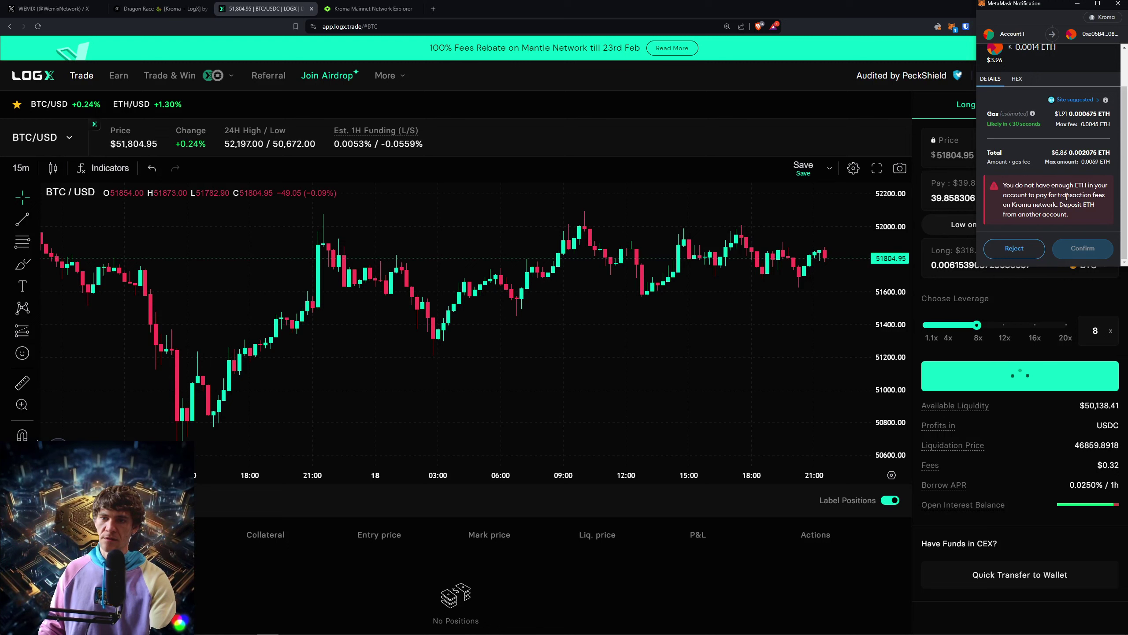
pyautogui.click(1018, 250)
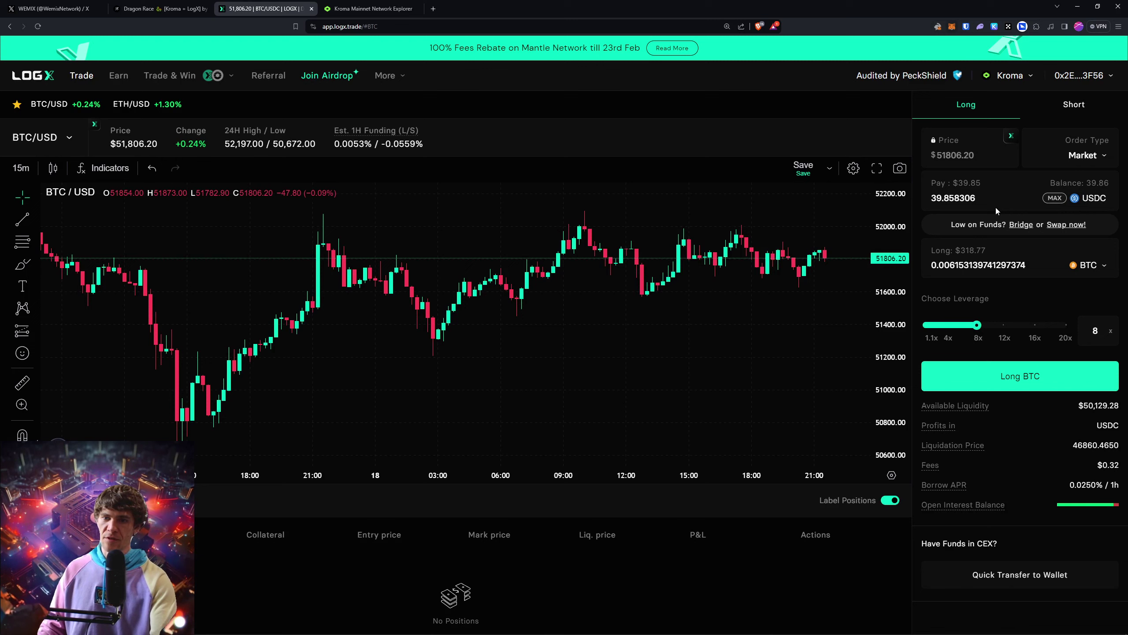
# Resubmit the 8x BTC long, check the transaction's maximum ETH amount in MetaMask, and reject it
pyautogui.hotkey('alt', 'shift', 'm')
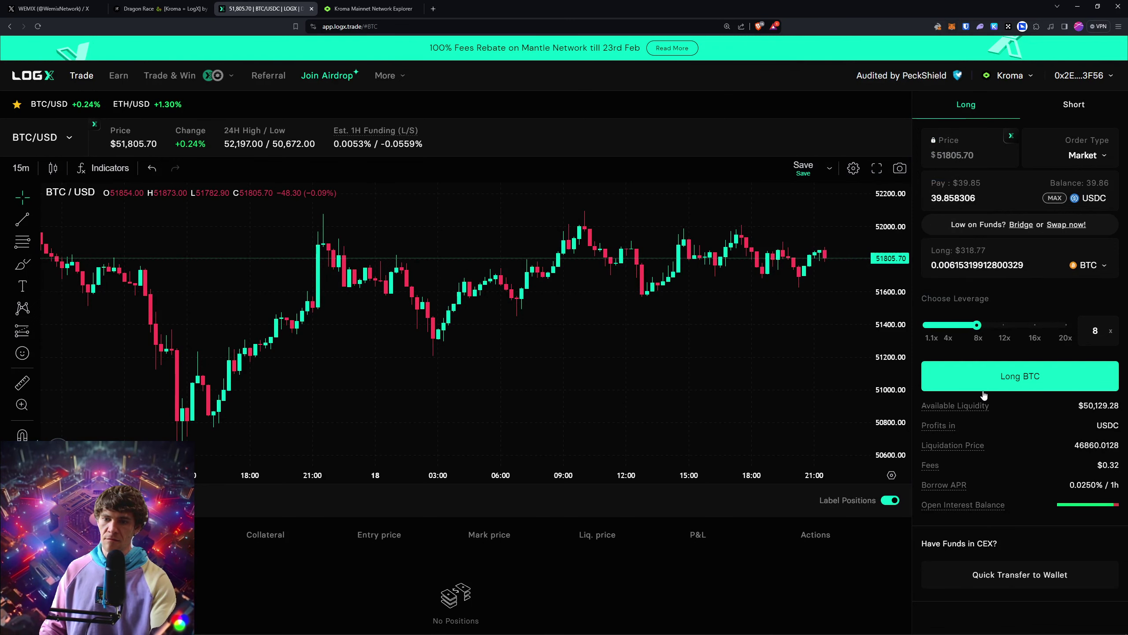
pyautogui.click(1022, 377)
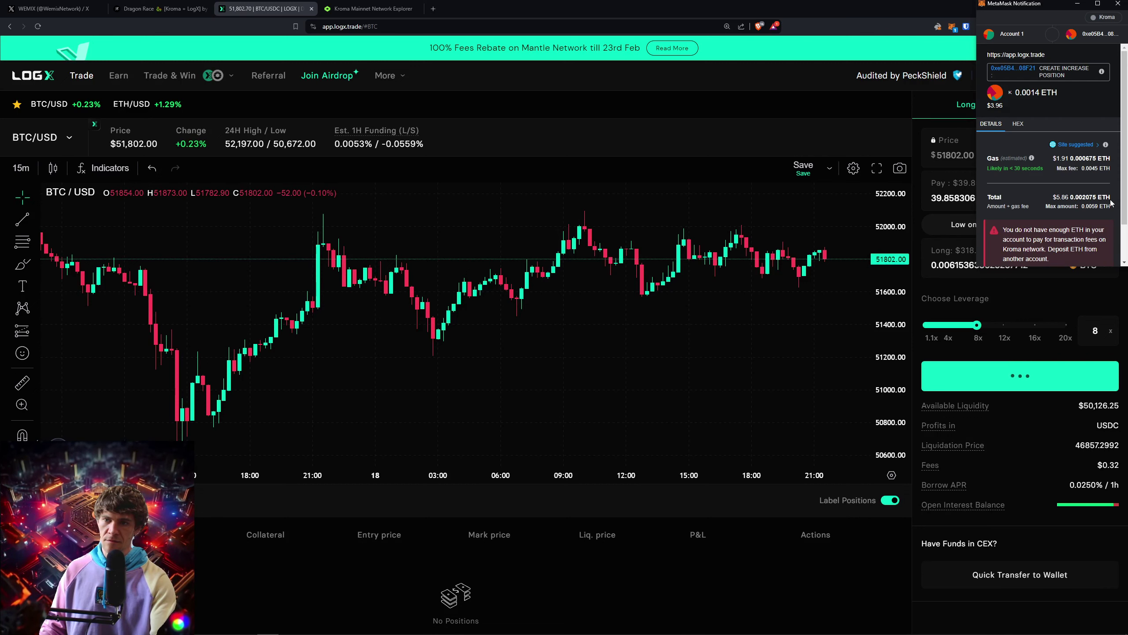
pyautogui.scroll(-2, 1116, 205)
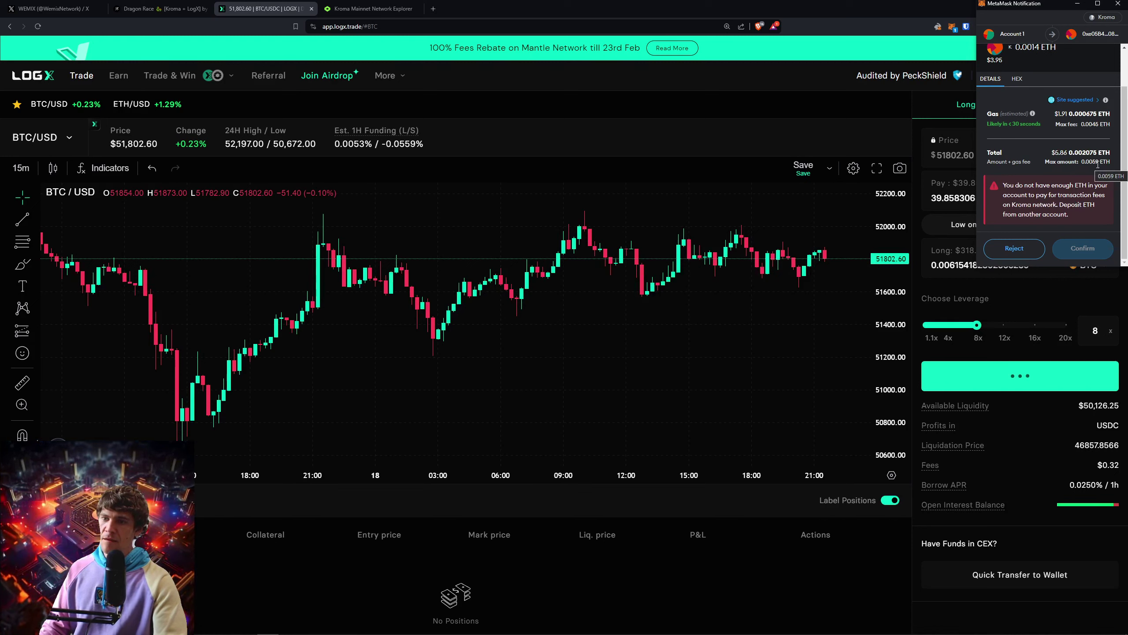
pyautogui.click(1021, 250)
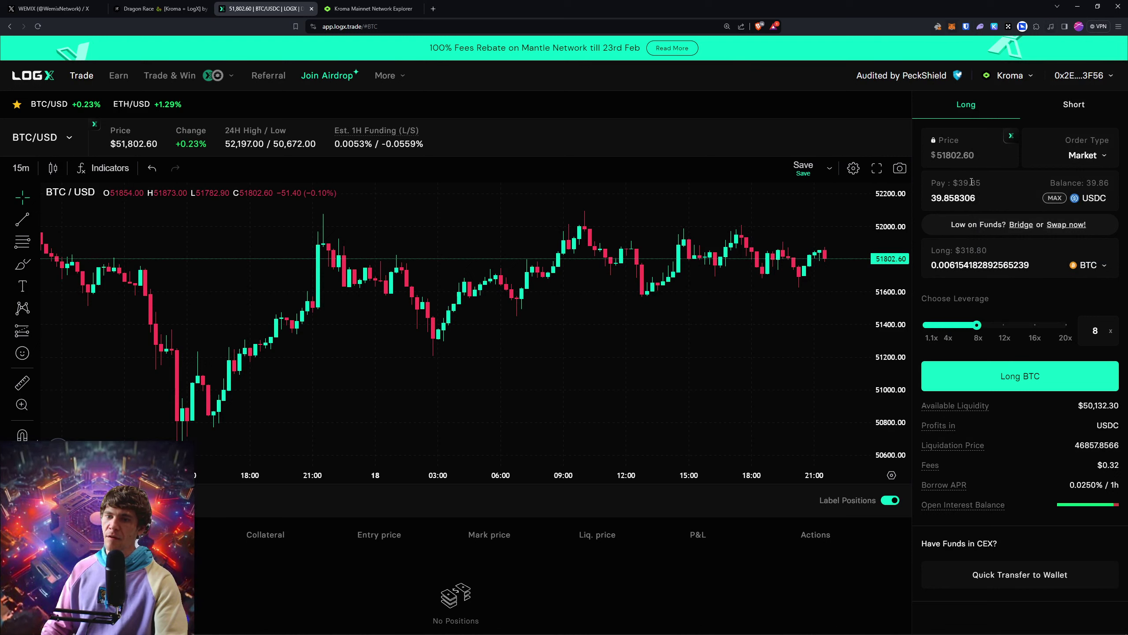
# Check the MetaMask balance, then open iZUMi's swap page in place of the Kroma explorer and connect Account 1
pyautogui.hotkey('alt', 'shift', 'm')
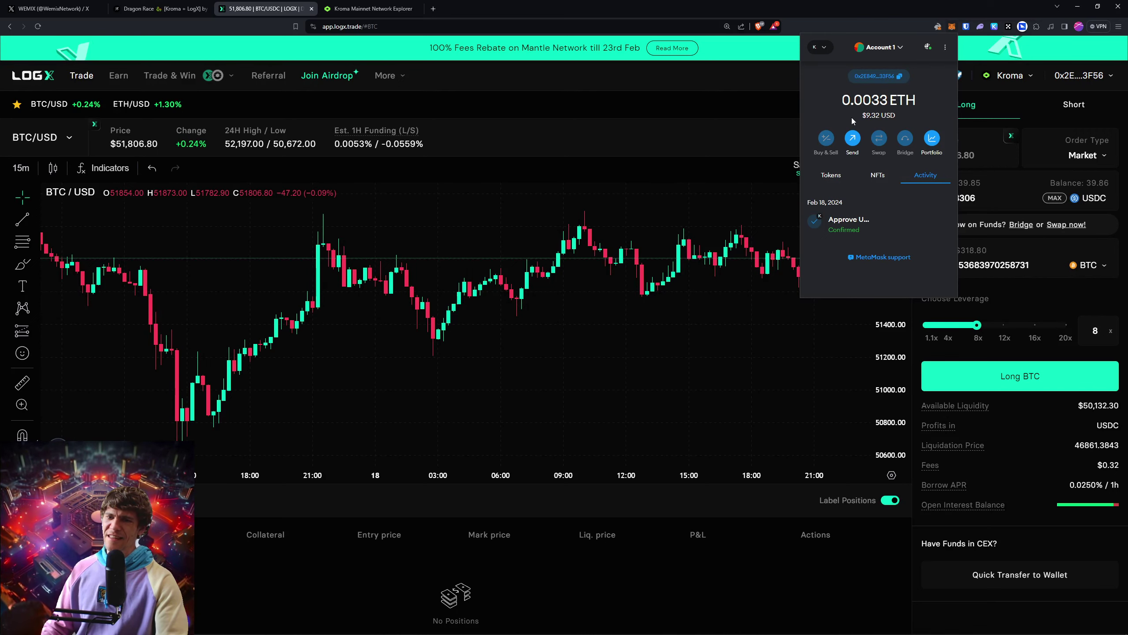
pyautogui.click(343, 9)
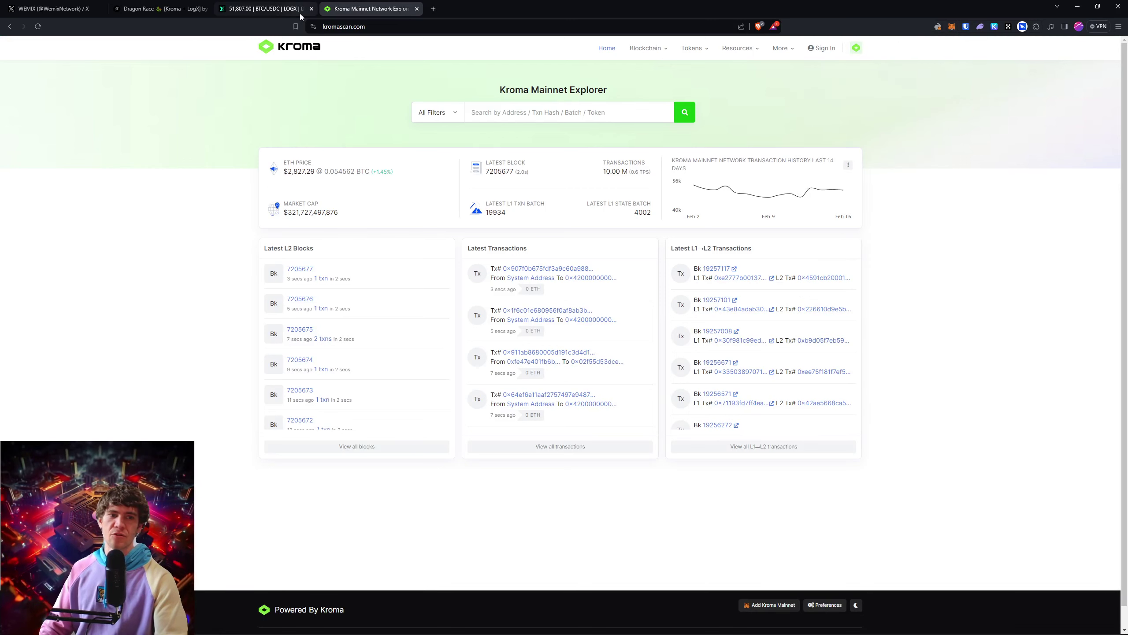
pyautogui.click(350, 26)
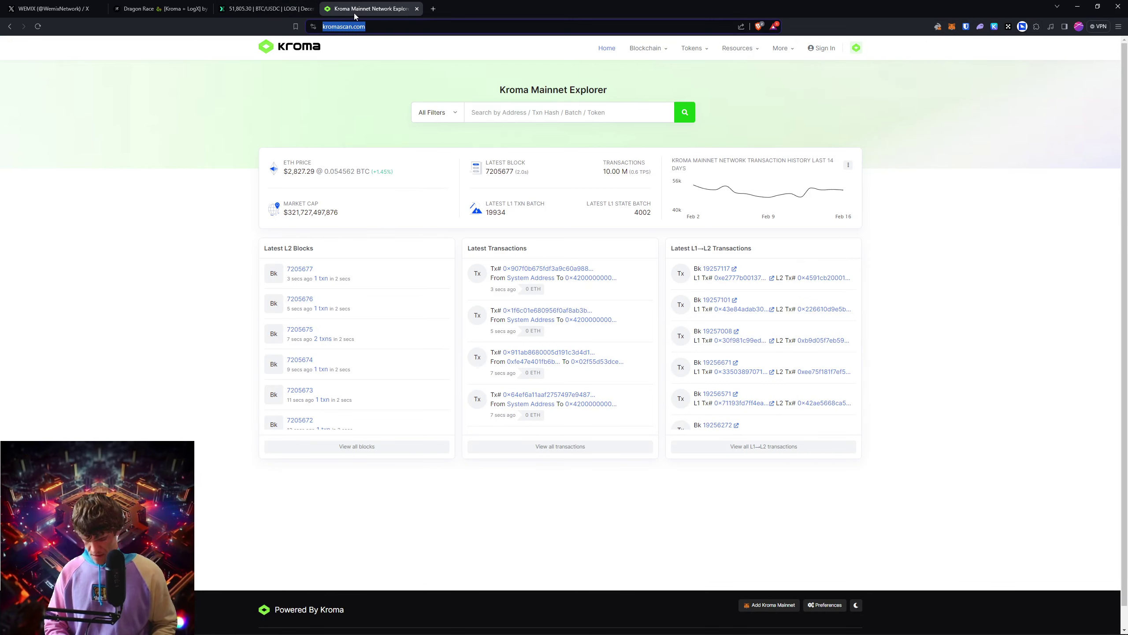
pyautogui.write('izumi')
pyautogui.press('Return')
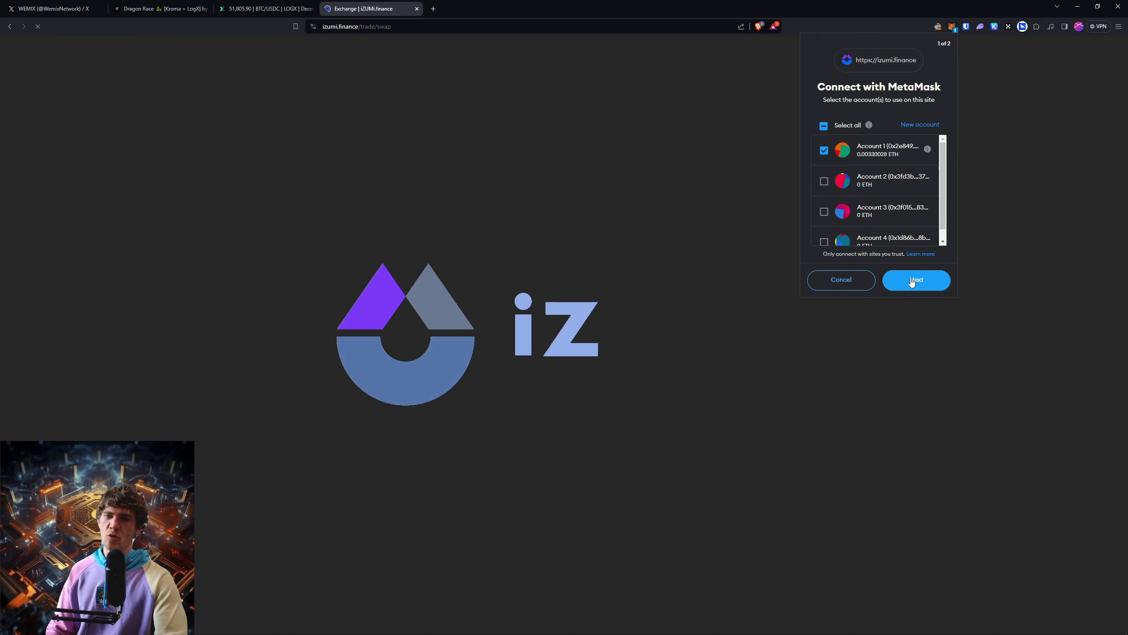
pyautogui.click(930, 279)
pyautogui.click(934, 277)
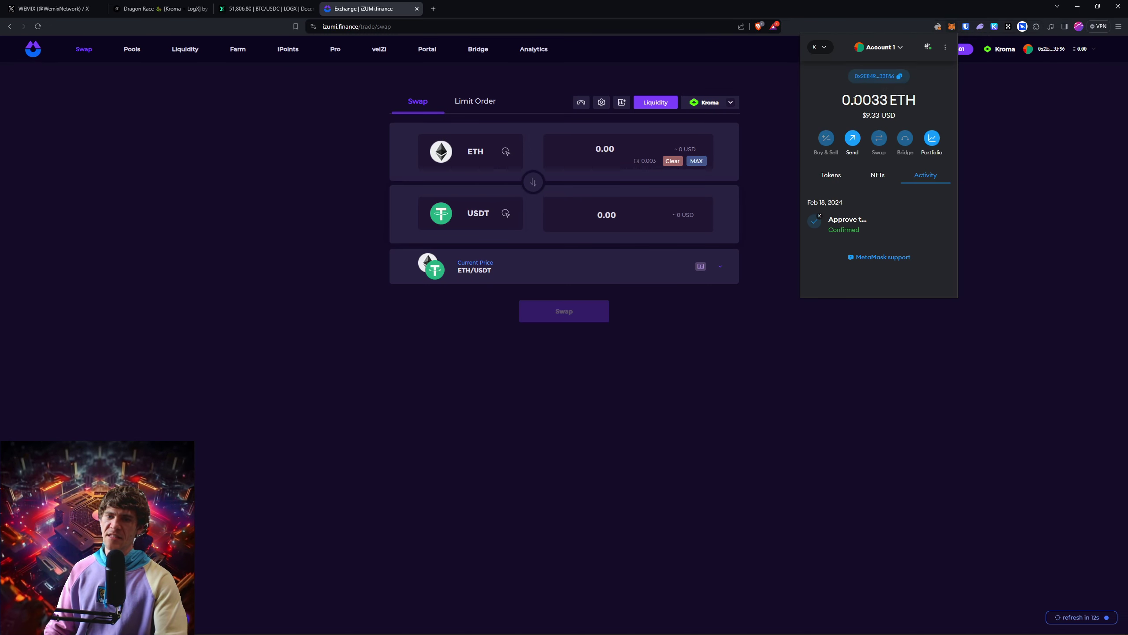
# Reverse the swap direction so ETH is received, and open the token list for the asset being paid
pyautogui.click(1000, 125)
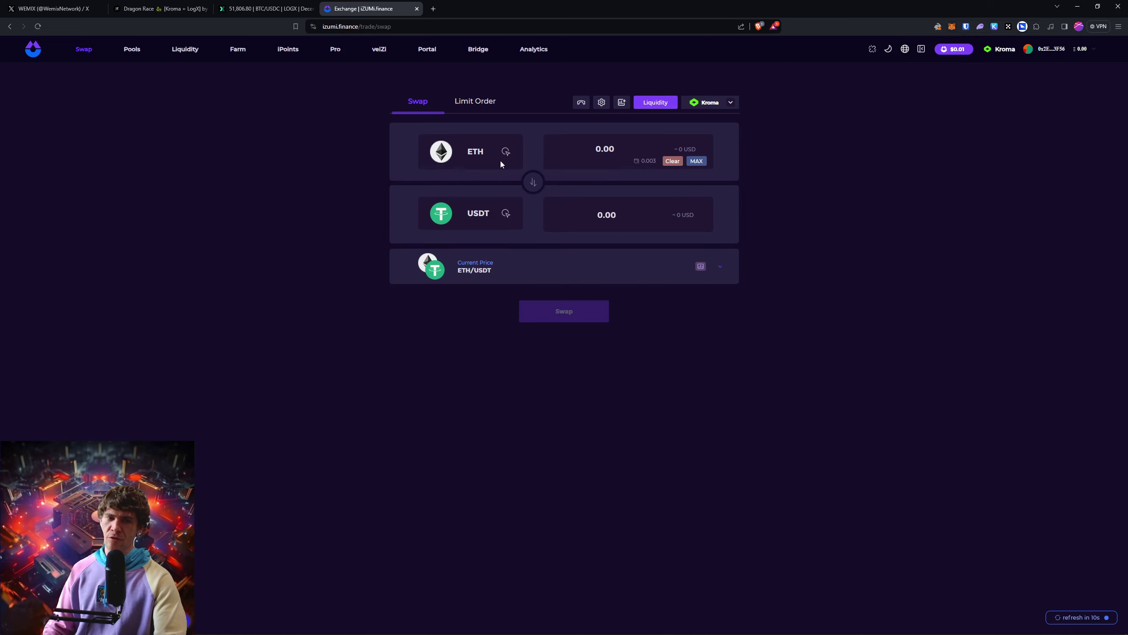
pyautogui.click(533, 183)
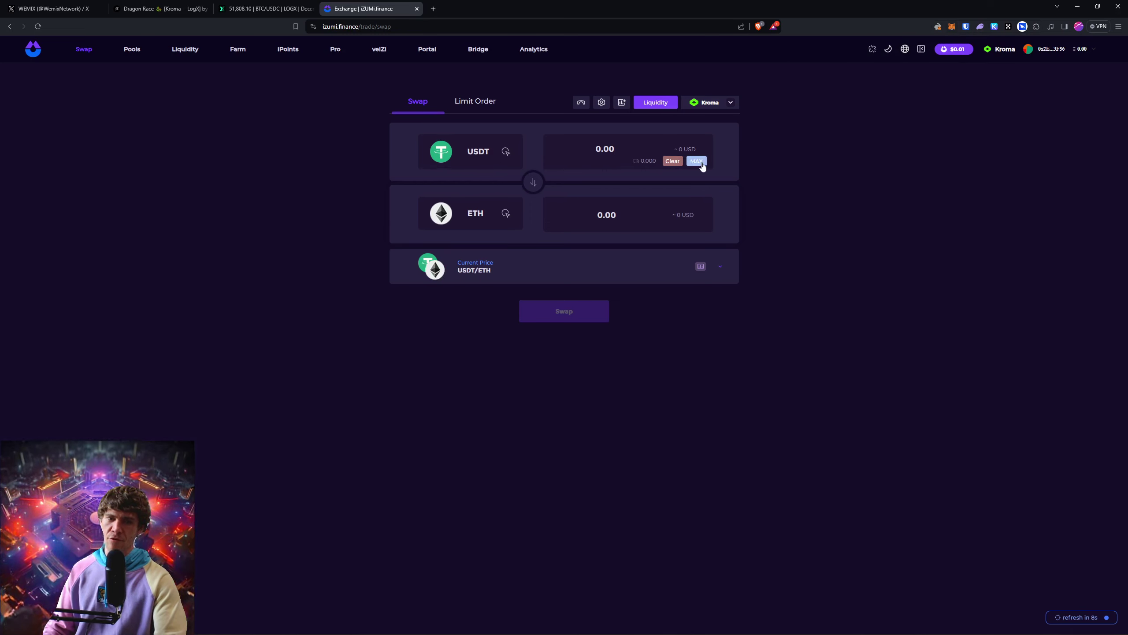
pyautogui.click(506, 154)
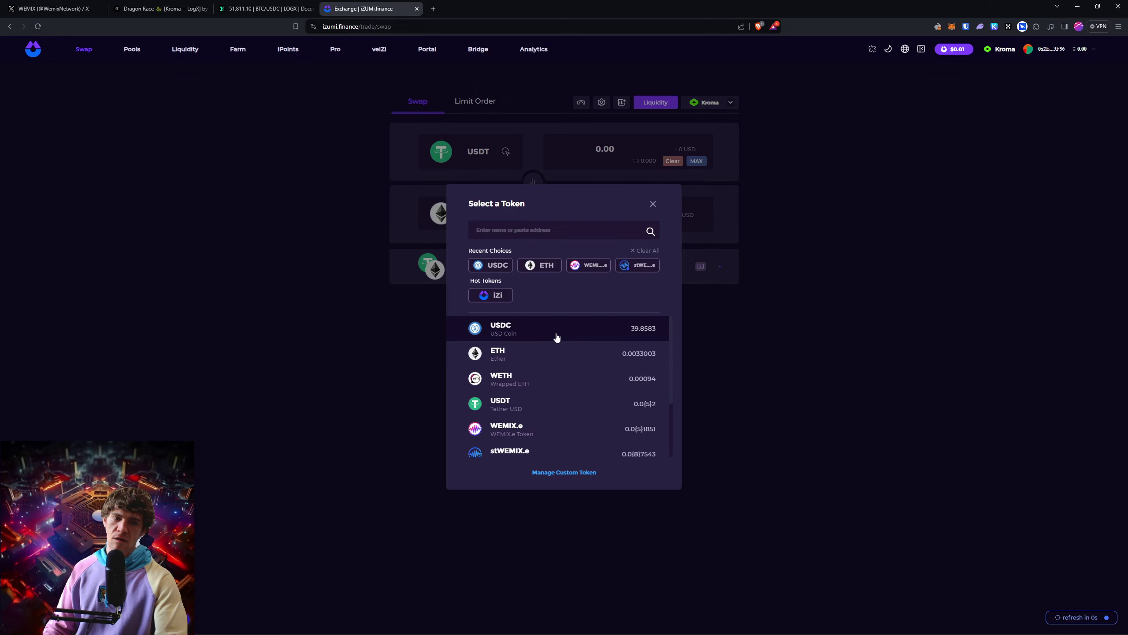
# Switch to LogX and open the Buy / Sell LLP form in its Earn section
pyautogui.click(266, 9)
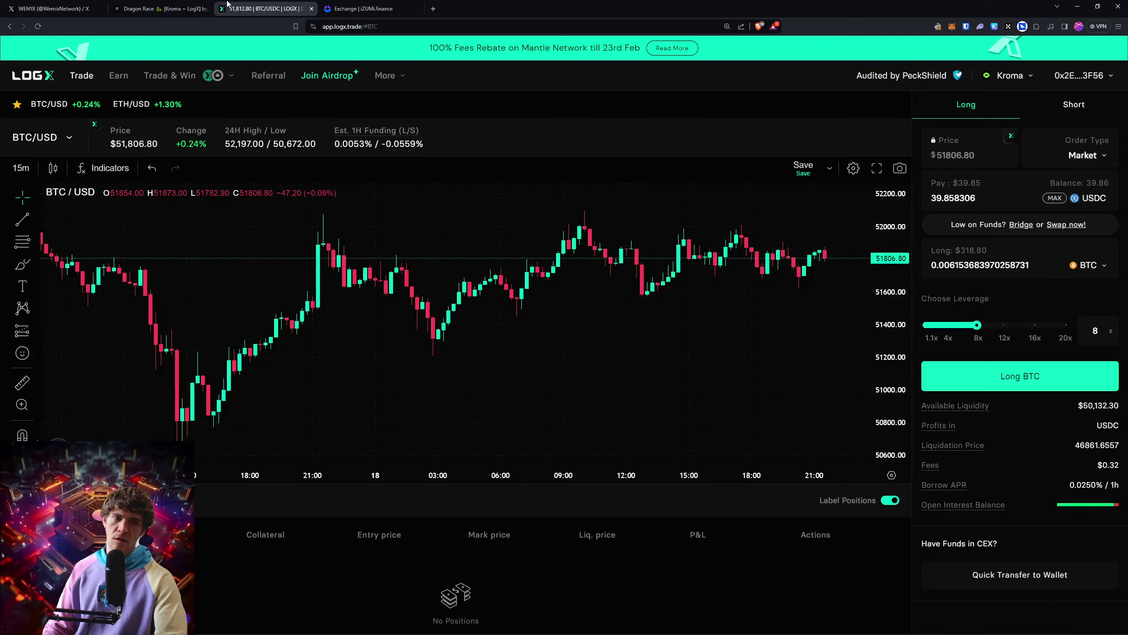
pyautogui.click(119, 76)
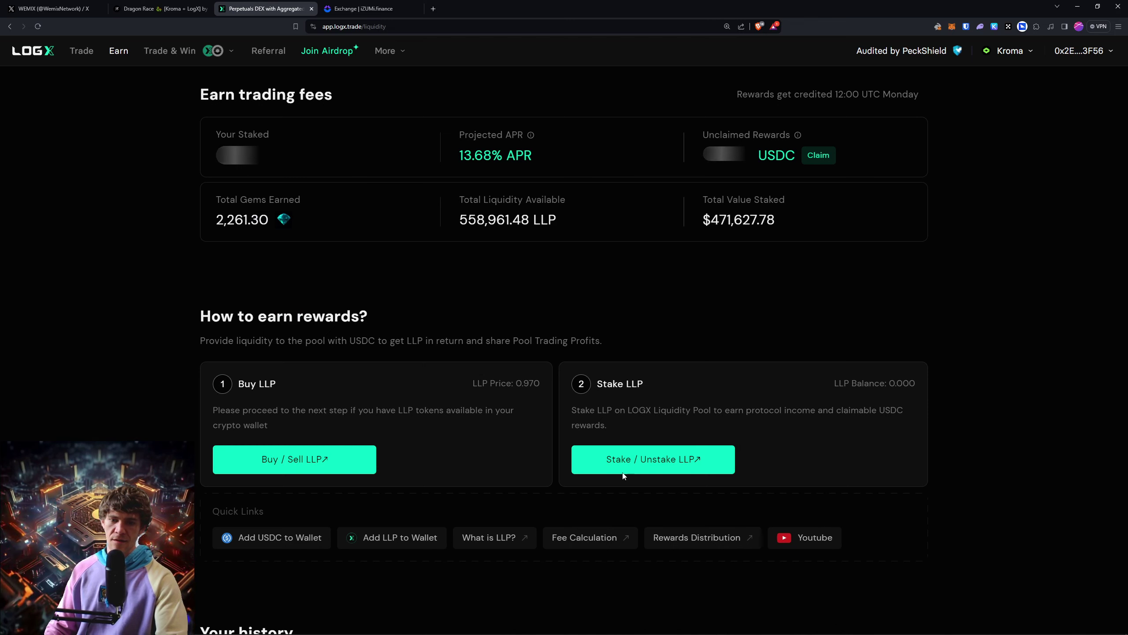
pyautogui.click(331, 459)
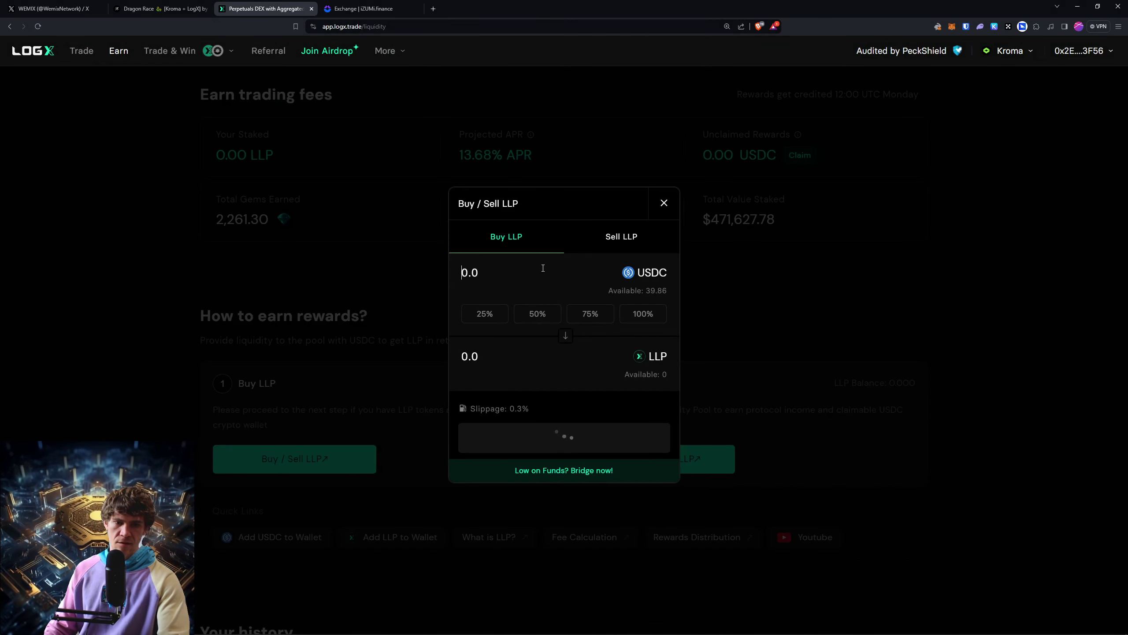
# Check the minimum liquidity required by the Galxe campaign and set the LLP purchase amount to 11 USDC
pyautogui.click(160, 9)
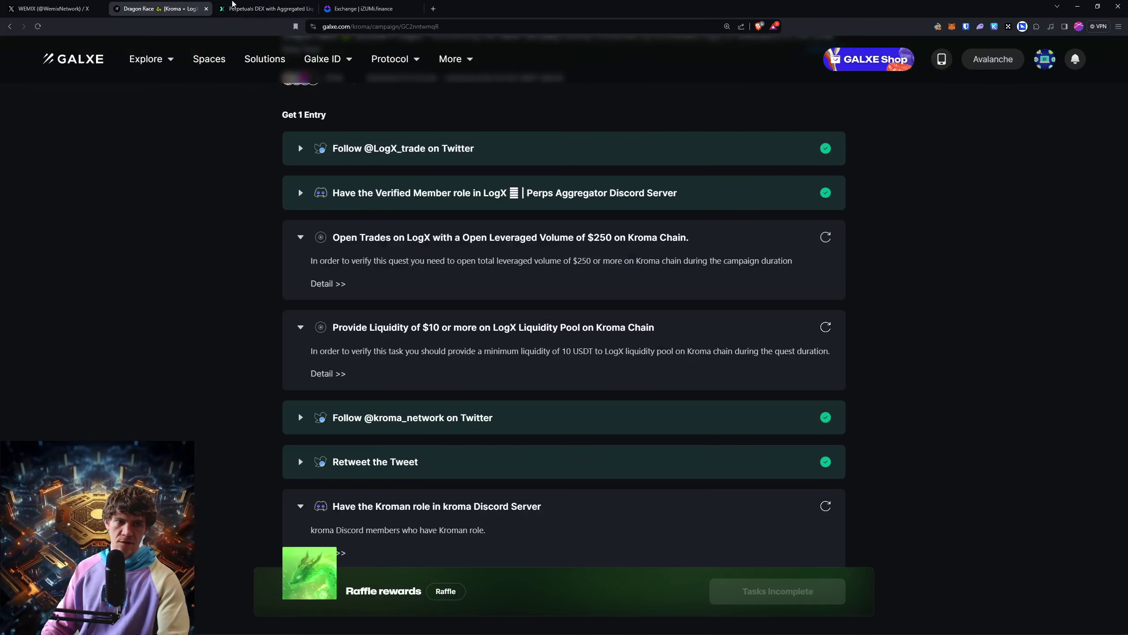
pyautogui.click(254, 5)
pyautogui.click(160, 8)
pyautogui.click(264, 9)
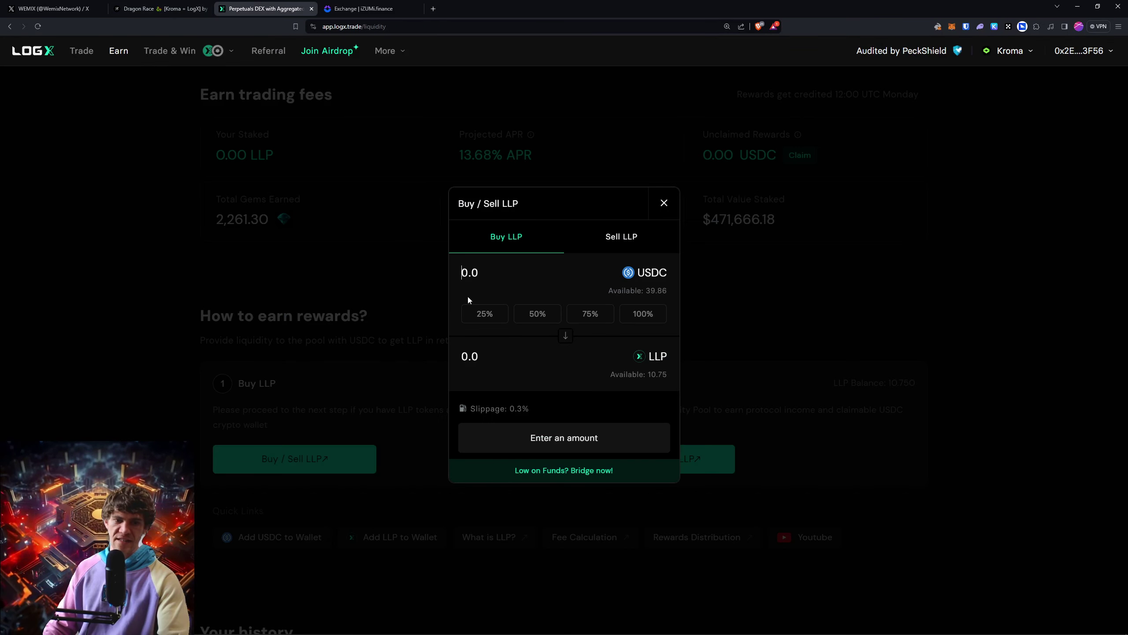
pyautogui.write('12')
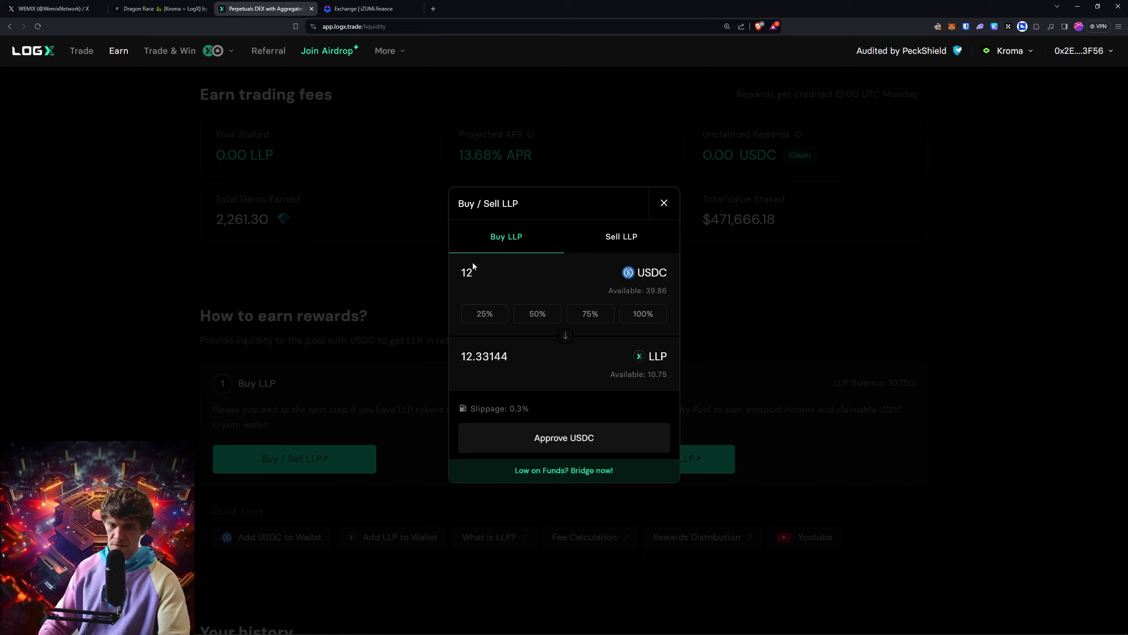
pyautogui.press('BackSpace')
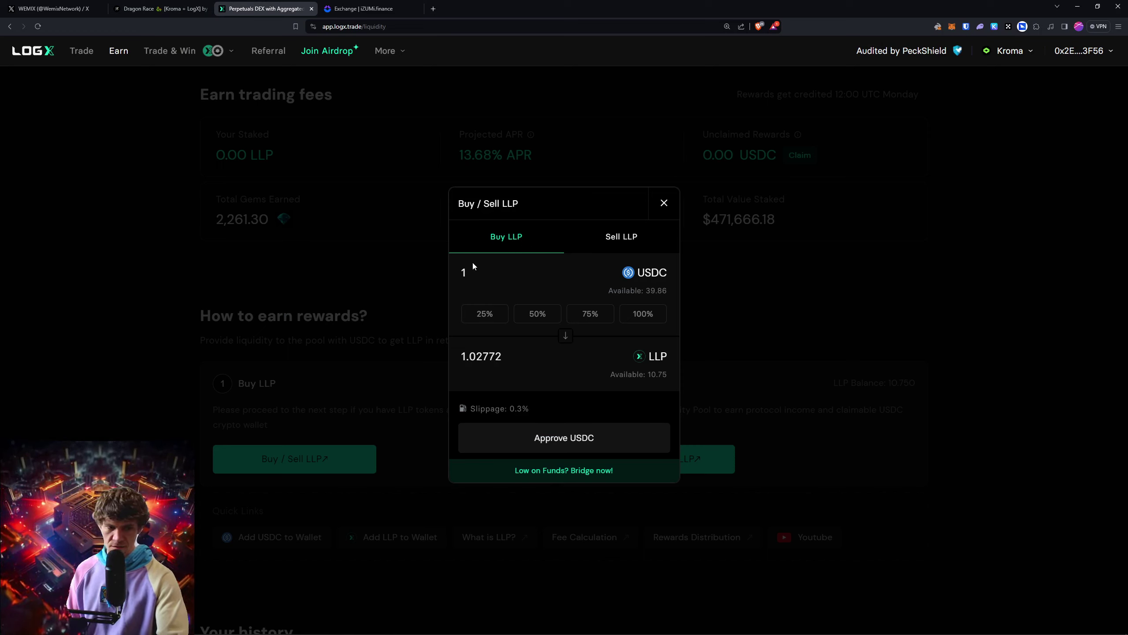
pyautogui.write('1')
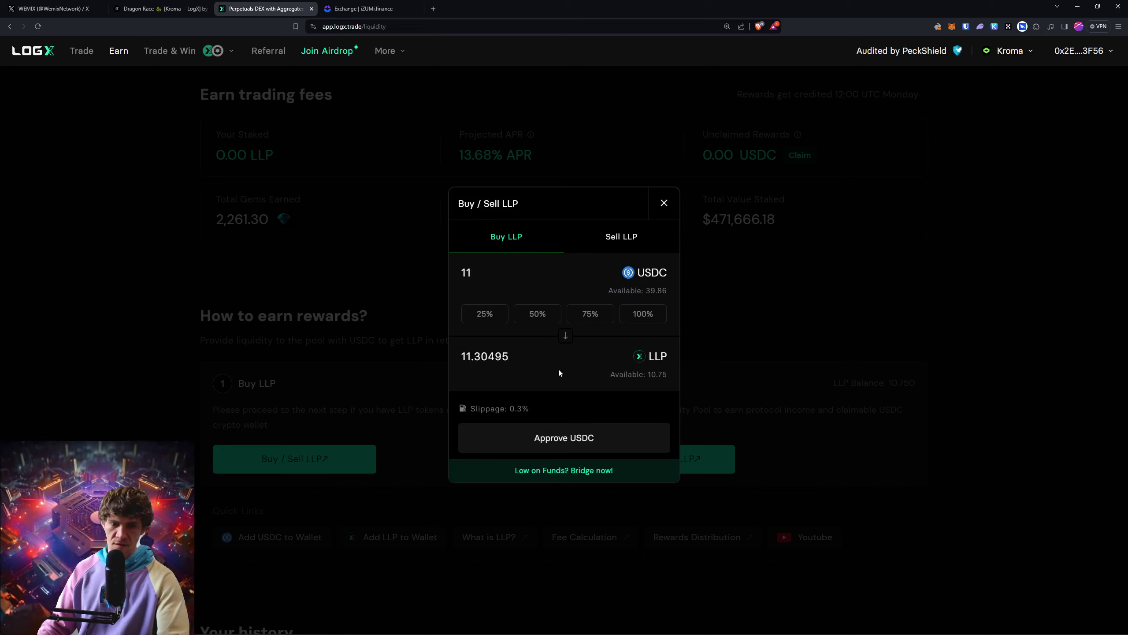
# Approve USDC spending in MetaMask for the LLP purchase and close the WEMIX page
pyautogui.click(570, 427)
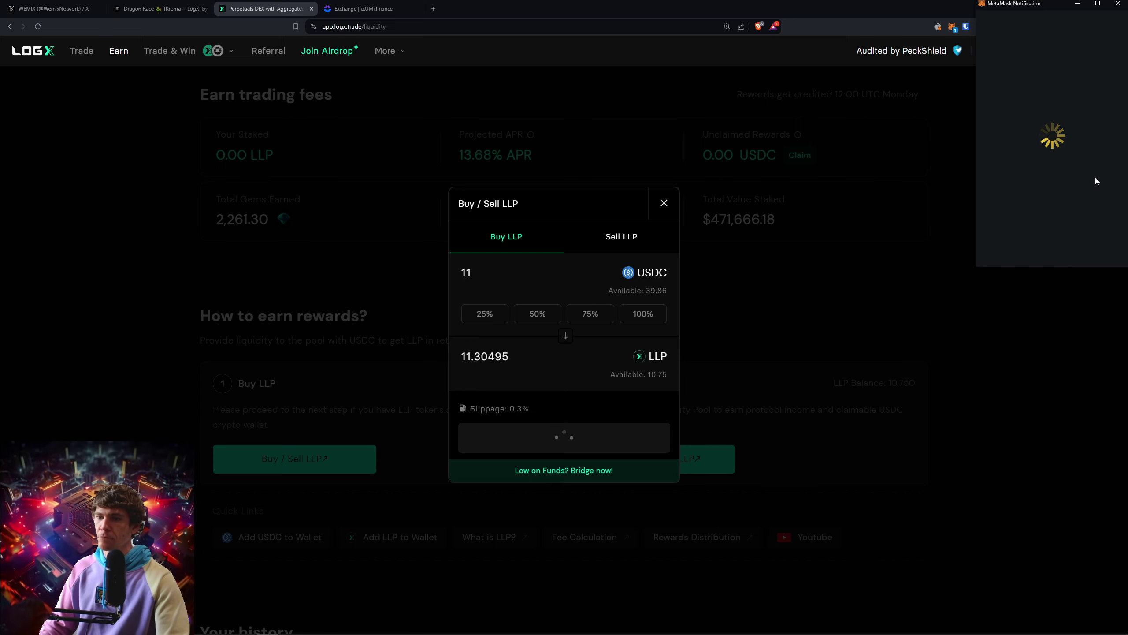
pyautogui.click(1094, 223)
pyautogui.scroll(-1, 1094, 218)
pyautogui.scroll(-2, 1095, 218)
pyautogui.click(1084, 249)
pyautogui.click(1086, 248)
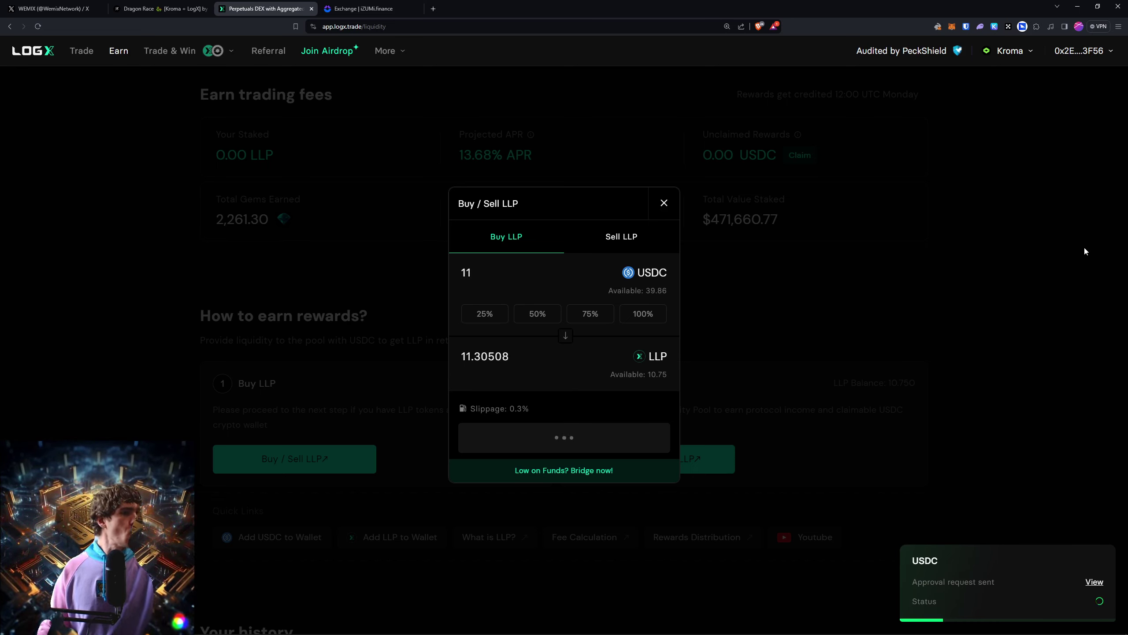
pyautogui.click(101, 8)
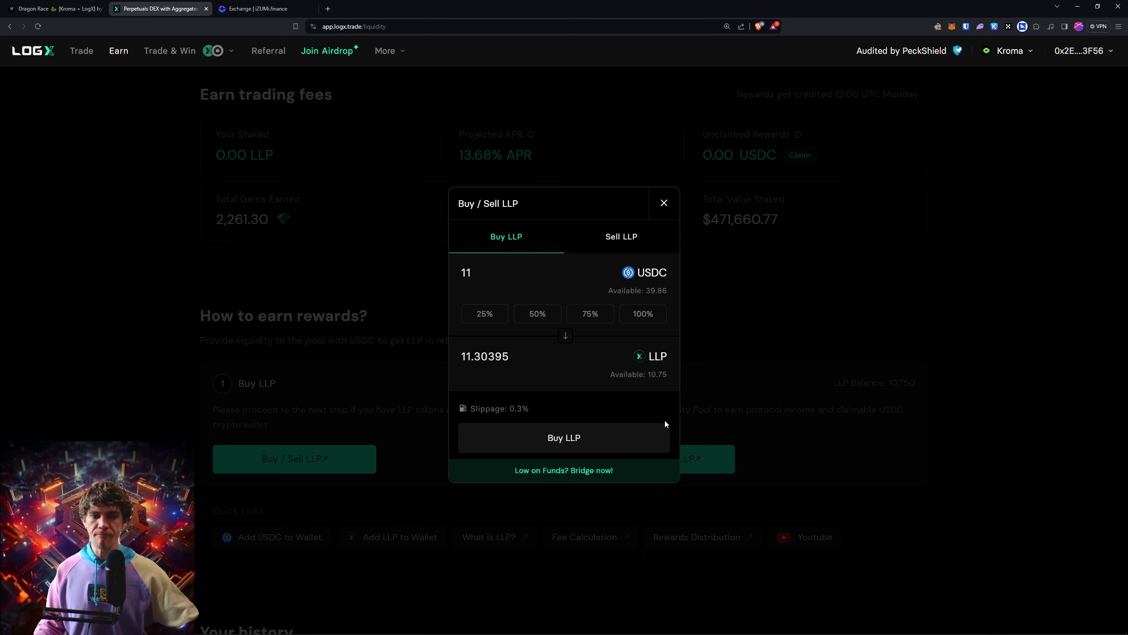
# Try to buy LLP with 11 USDC, review the transaction's ETH cost in MetaMask, and reject it
pyautogui.click(596, 435)
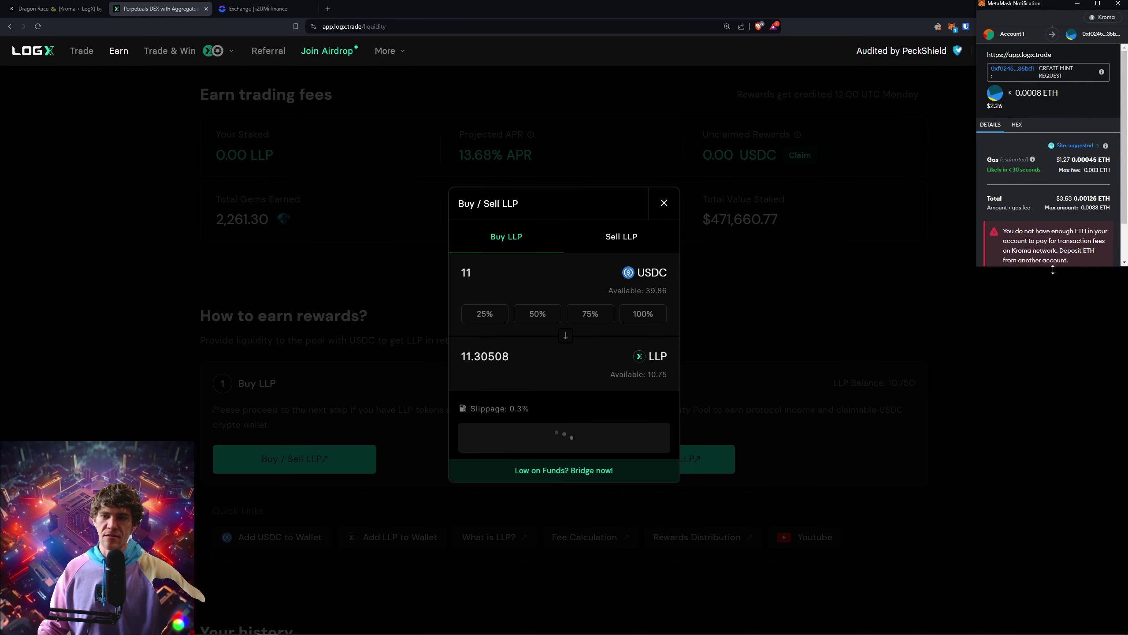
pyautogui.scroll(-1, 1074, 224)
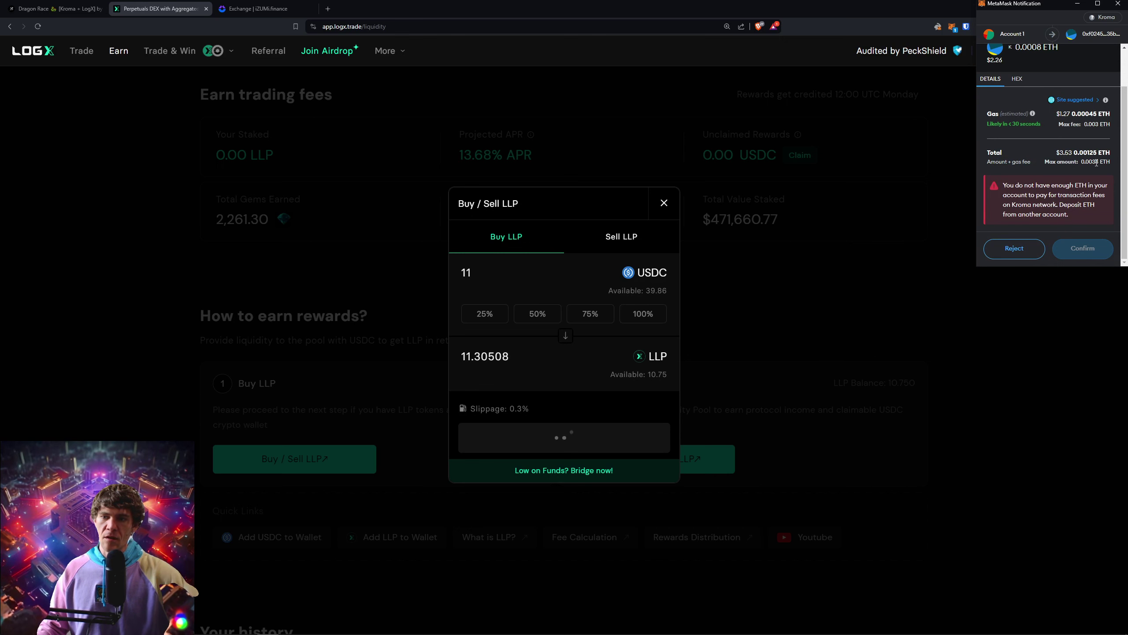
pyautogui.click(1029, 252)
# Switch to iZUMi, choose USDC as the token to exchange for ETH, and set the amount to 15 USDC
pyautogui.hotkey('ctrl', 'Tab')
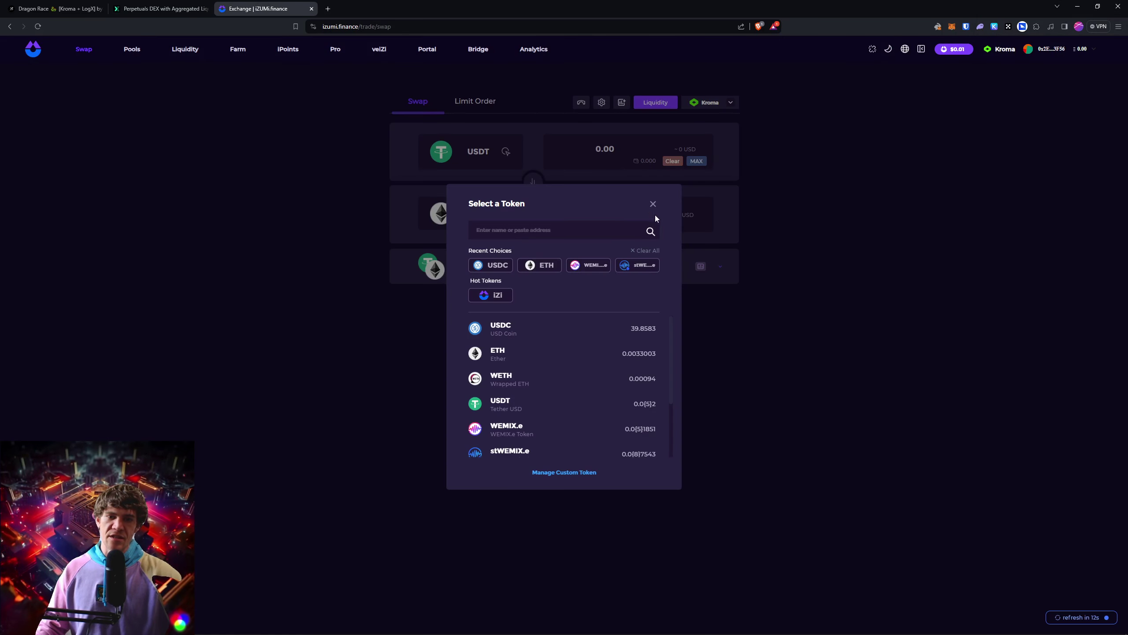
pyautogui.click(600, 328)
pyautogui.click(609, 157)
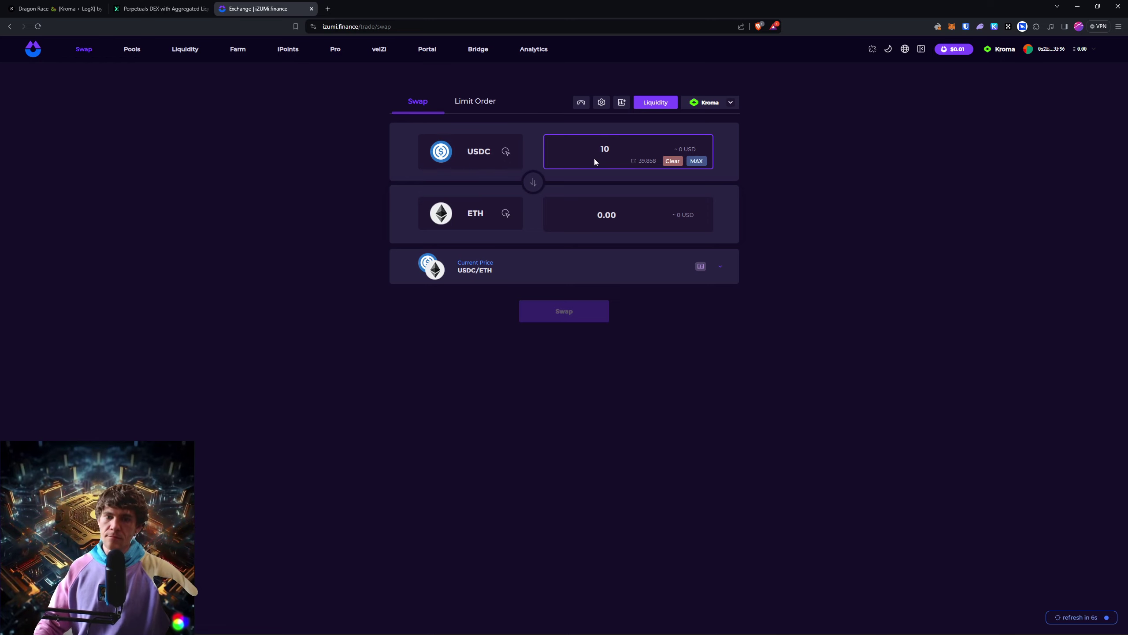
pyautogui.click(852, 191)
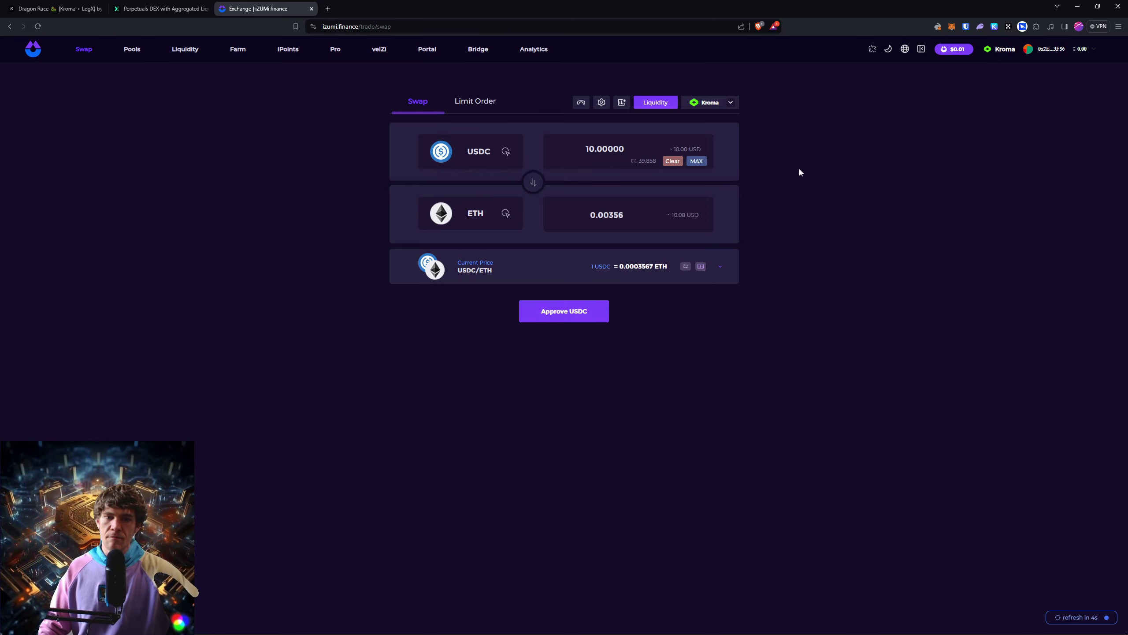
pyautogui.click(542, 317)
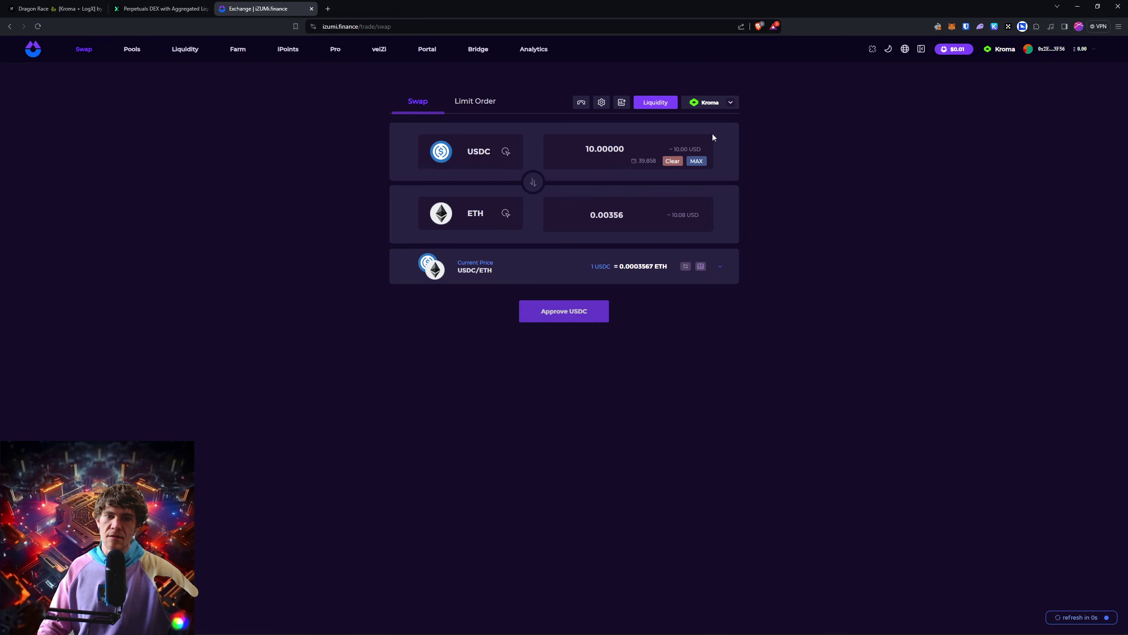
pyautogui.doubleClick(607, 150)
pyautogui.write('15')
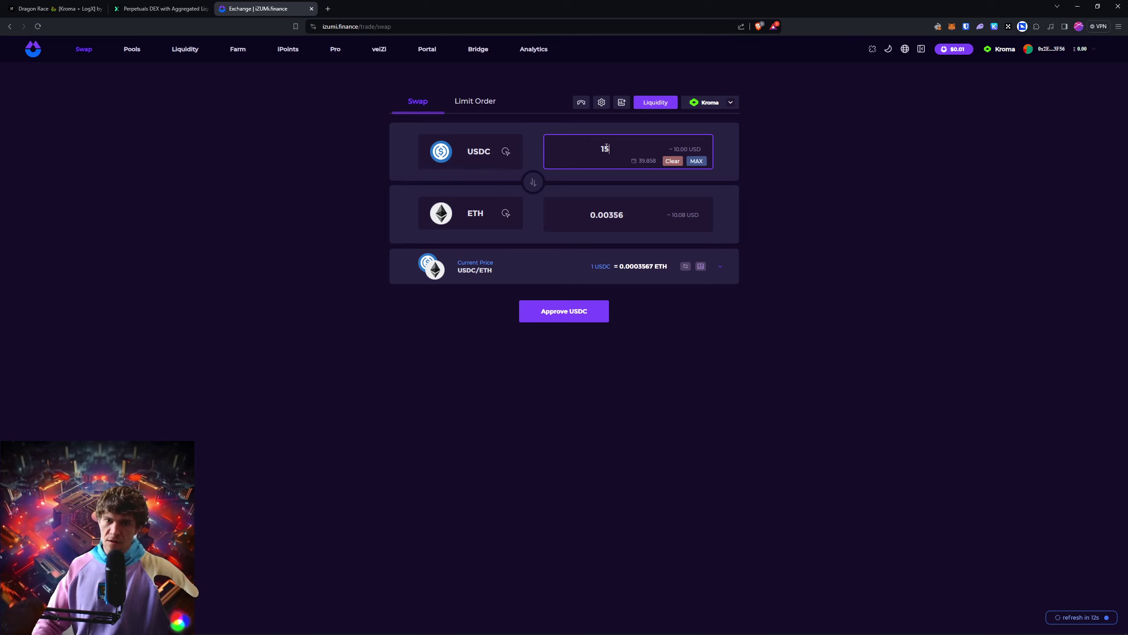
pyautogui.click(832, 141)
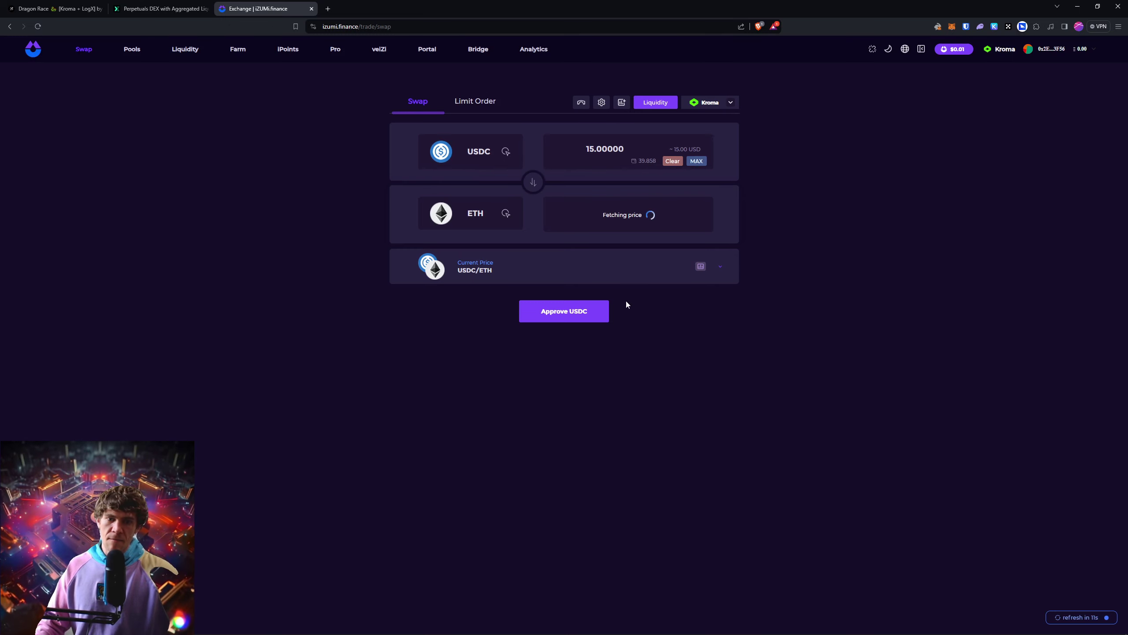
# Approve USDC spending for iZUMi in MetaMask with the site's requested cap of 39.858306 USDC
pyautogui.click(587, 319)
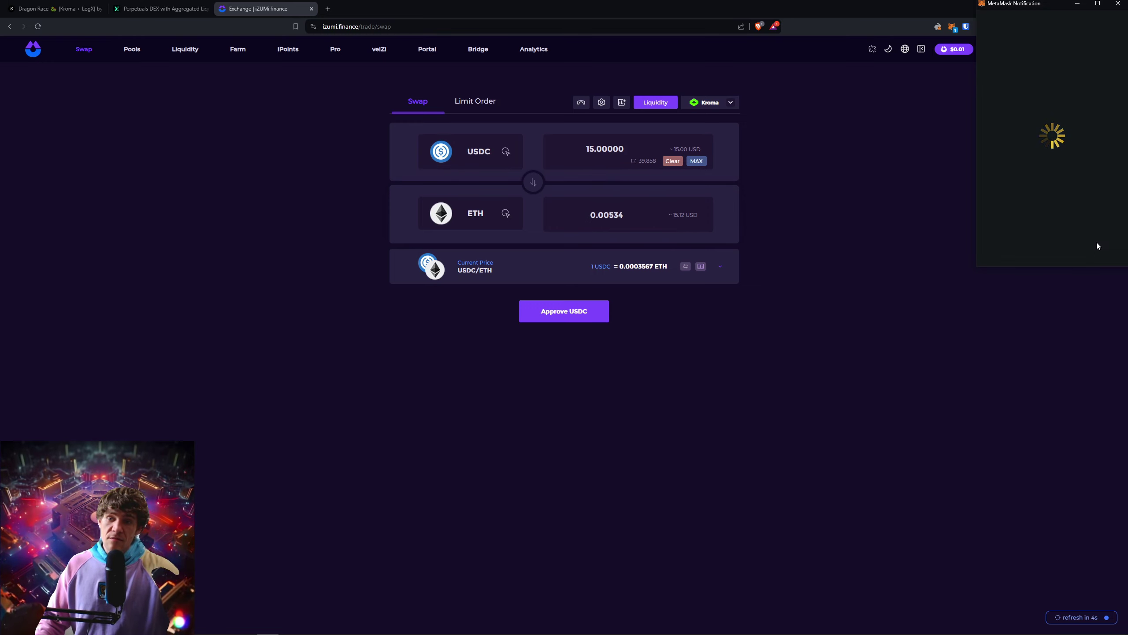
pyautogui.click(1095, 179)
pyautogui.click(1086, 252)
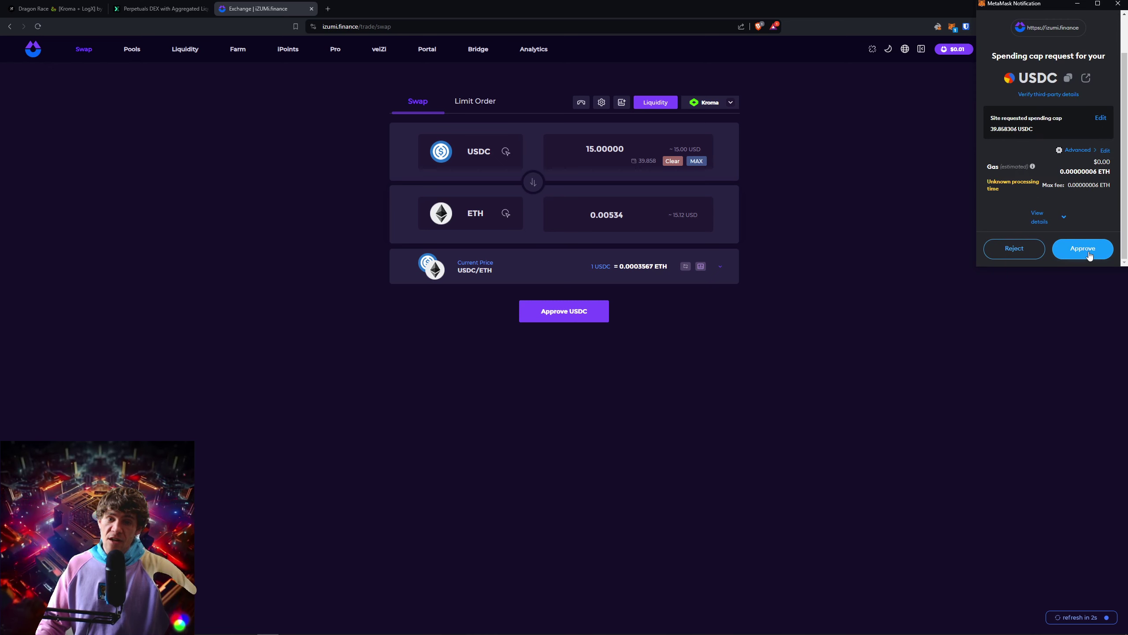
pyautogui.click(1089, 251)
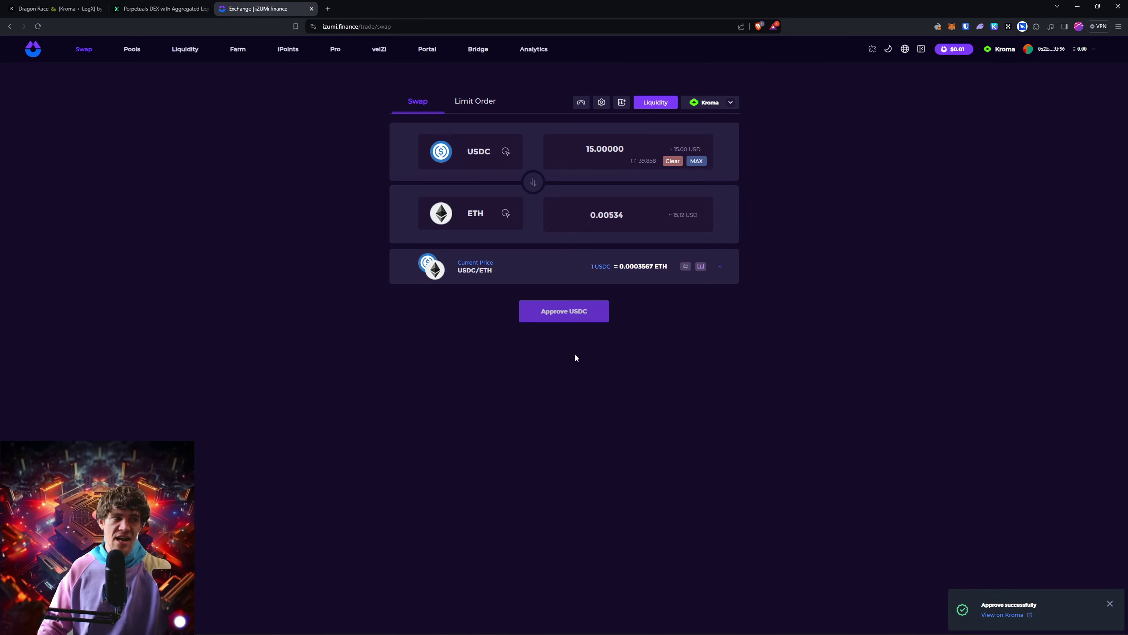
# Swap 15 USDC for ETH, confirming the transaction in MetaMask, and return to LogX's LLP purchase form
pyautogui.click(580, 311)
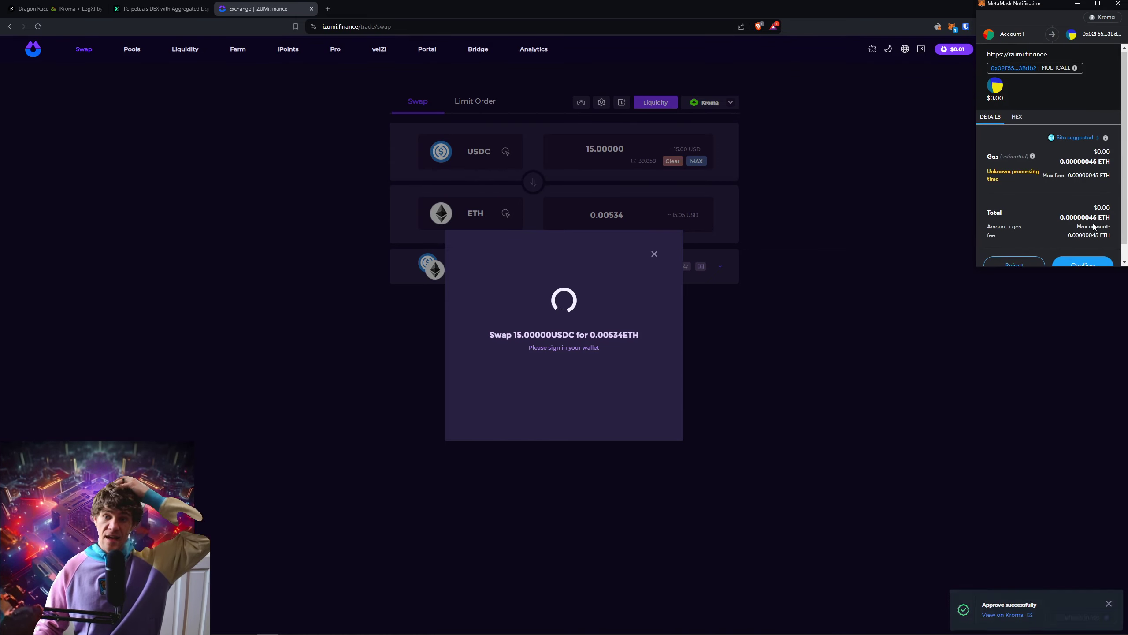
pyautogui.scroll(-2, 1086, 254)
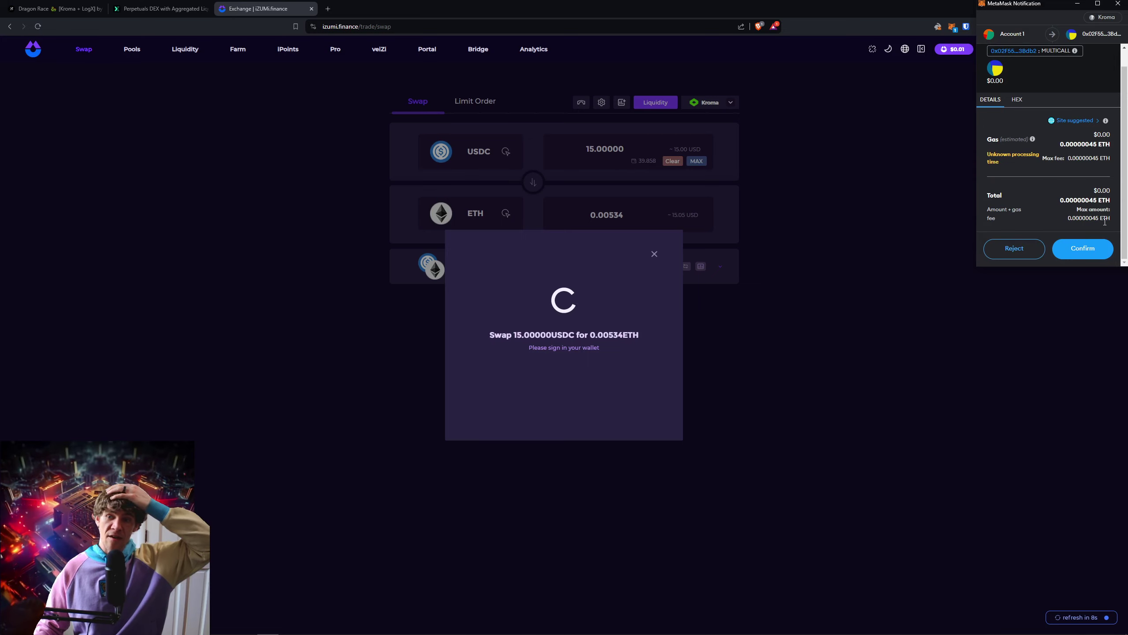
pyautogui.click(1089, 249)
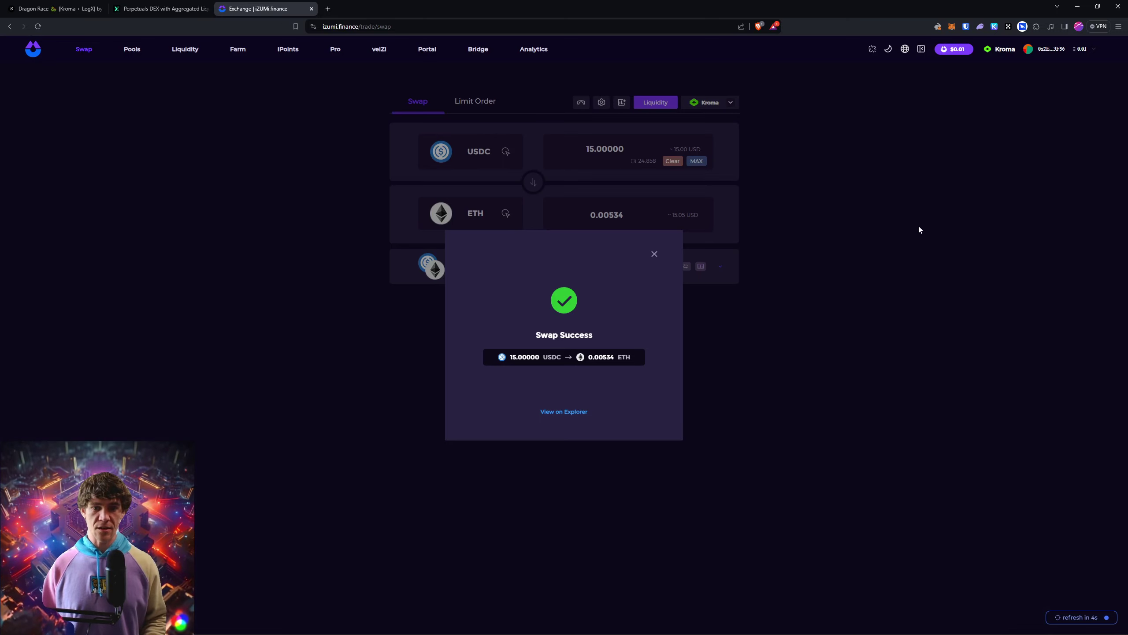
pyautogui.click(919, 224)
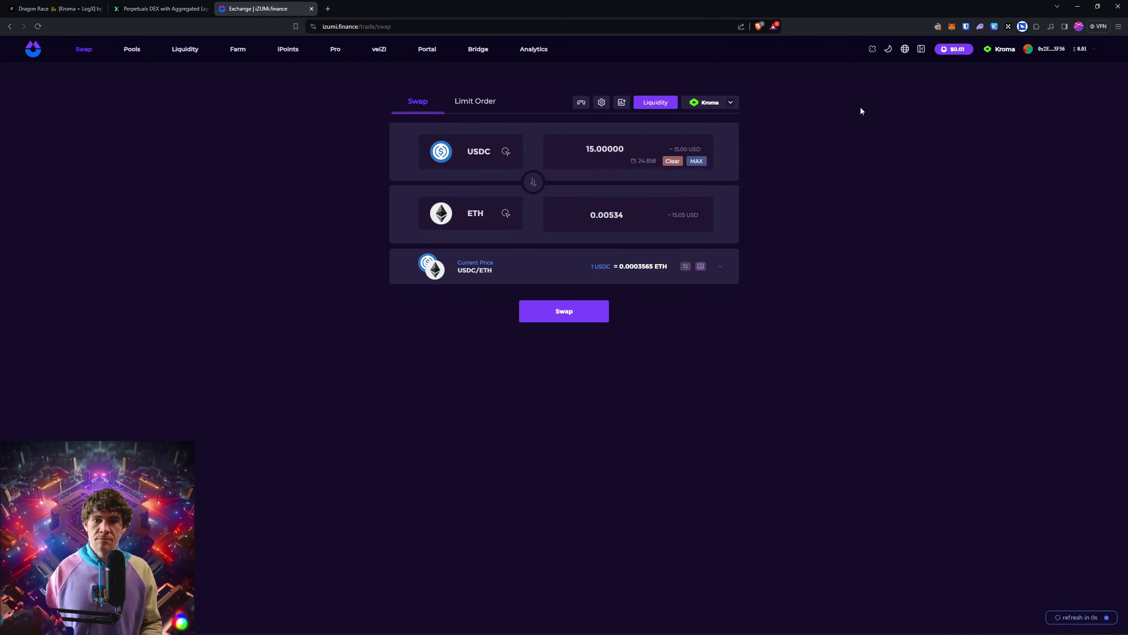
pyautogui.click(160, 8)
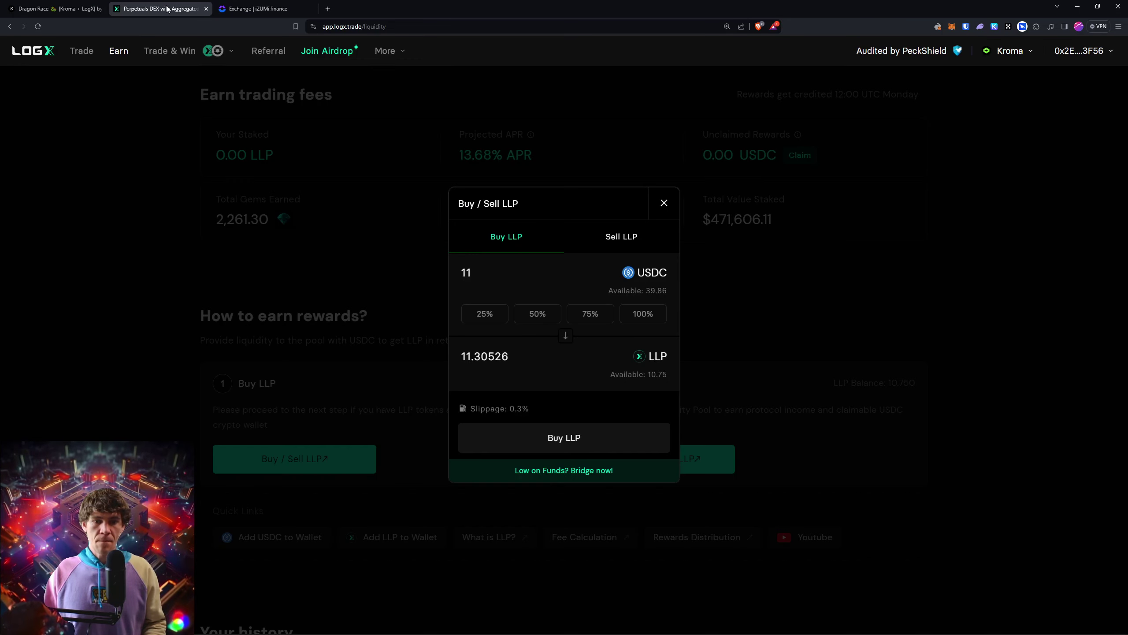
# Buy LLP with 11 USDC on LogX, confirming the transaction in MetaMask
pyautogui.click(573, 442)
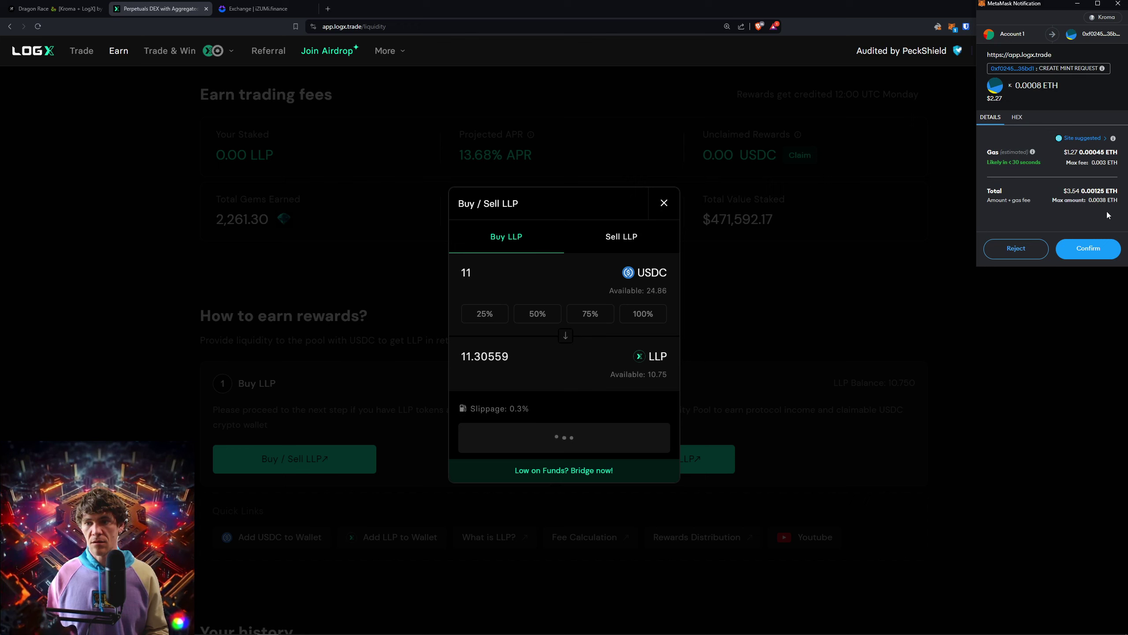
pyautogui.click(1082, 253)
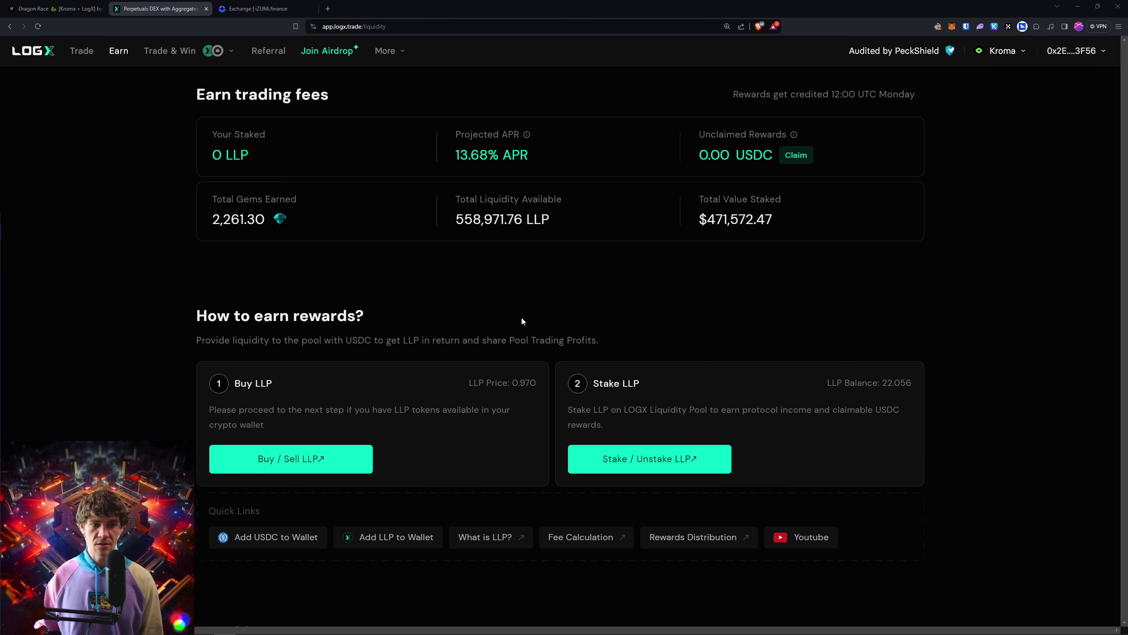
# Request verification of Galxe's task for providing $10 or more liquidity on LogX, and return to the LogX liquidity page
pyautogui.hotkey('ctrl', 'shift', 'Tab')
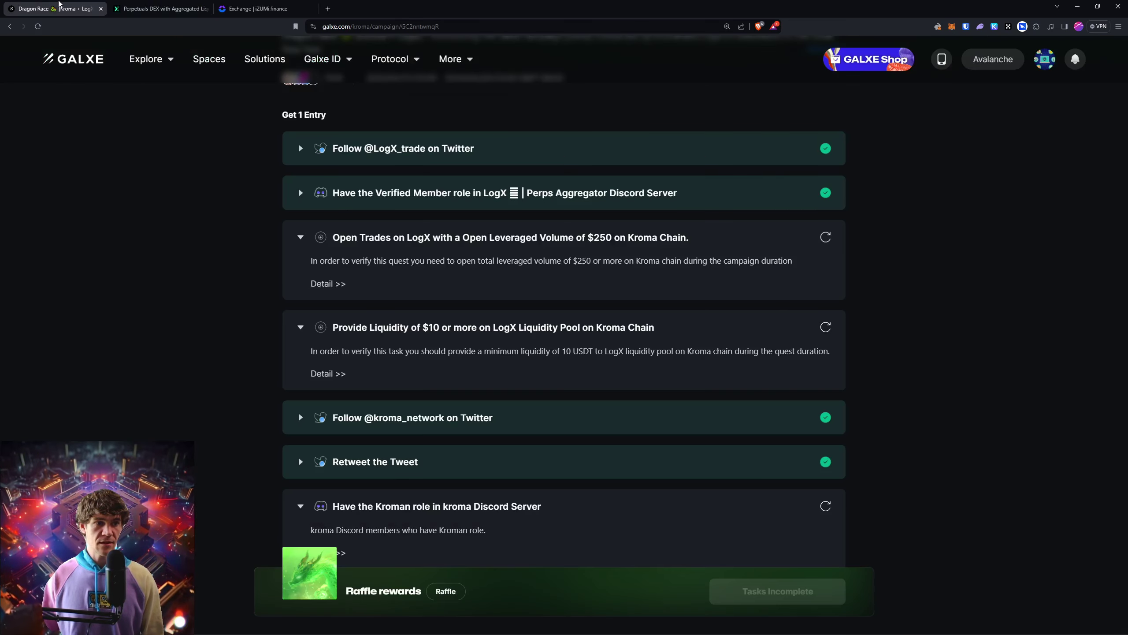
pyautogui.click(826, 327)
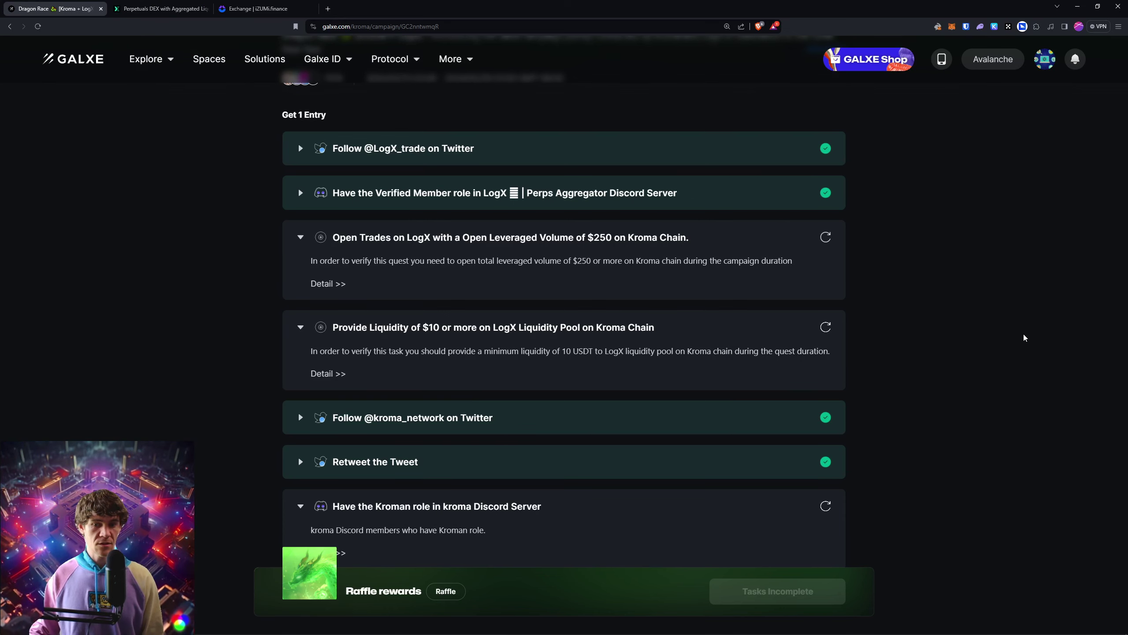
pyautogui.click(160, 8)
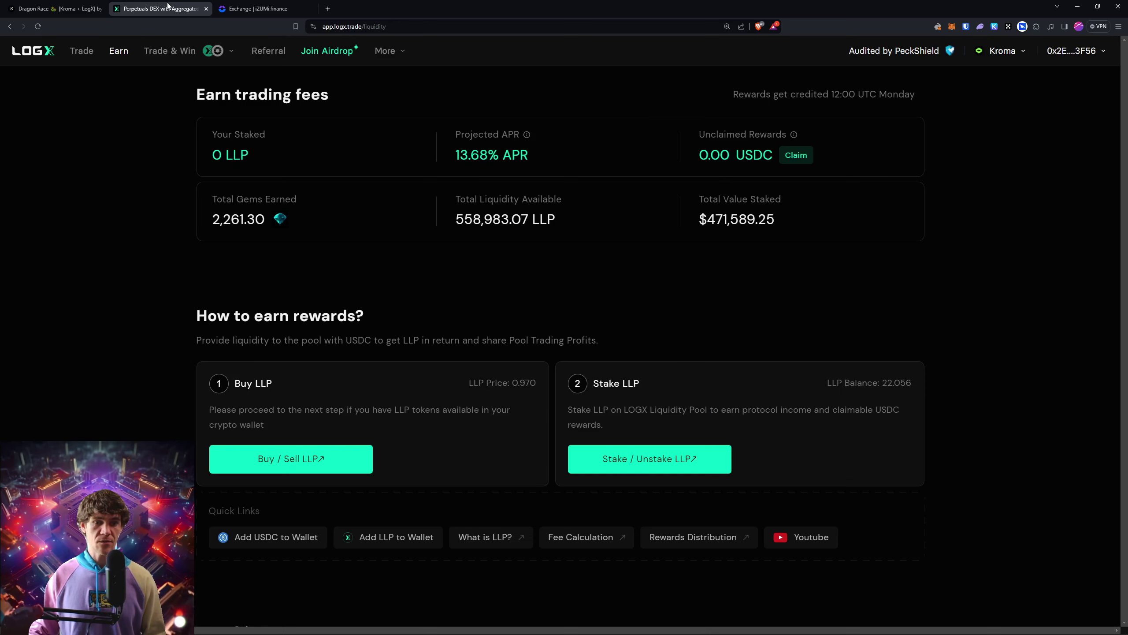
pyautogui.click(694, 468)
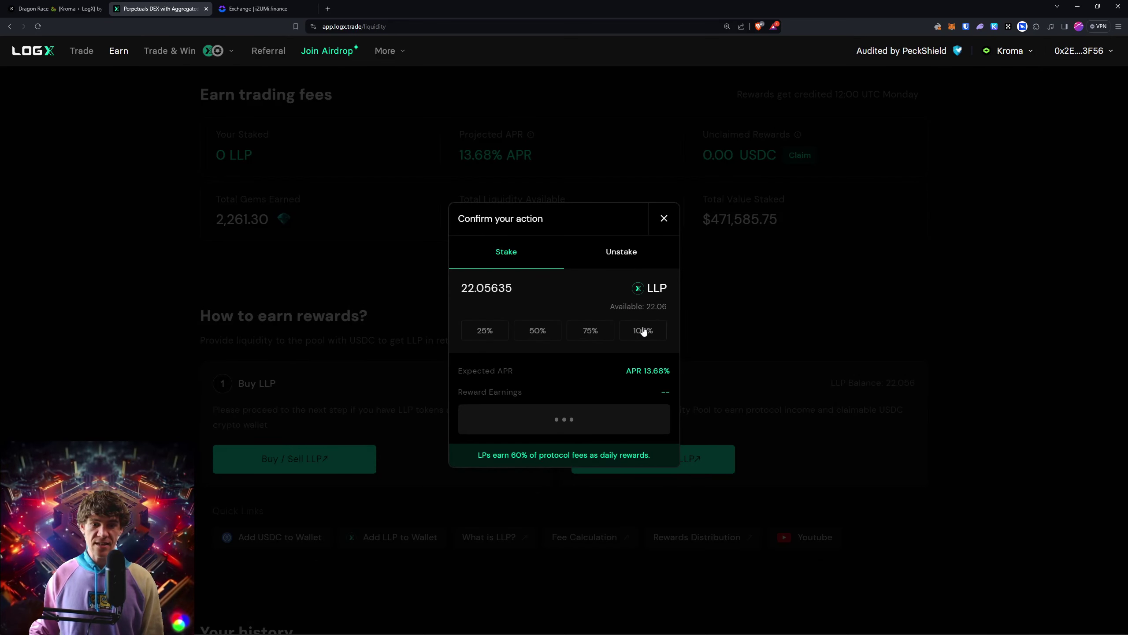
pyautogui.click(626, 254)
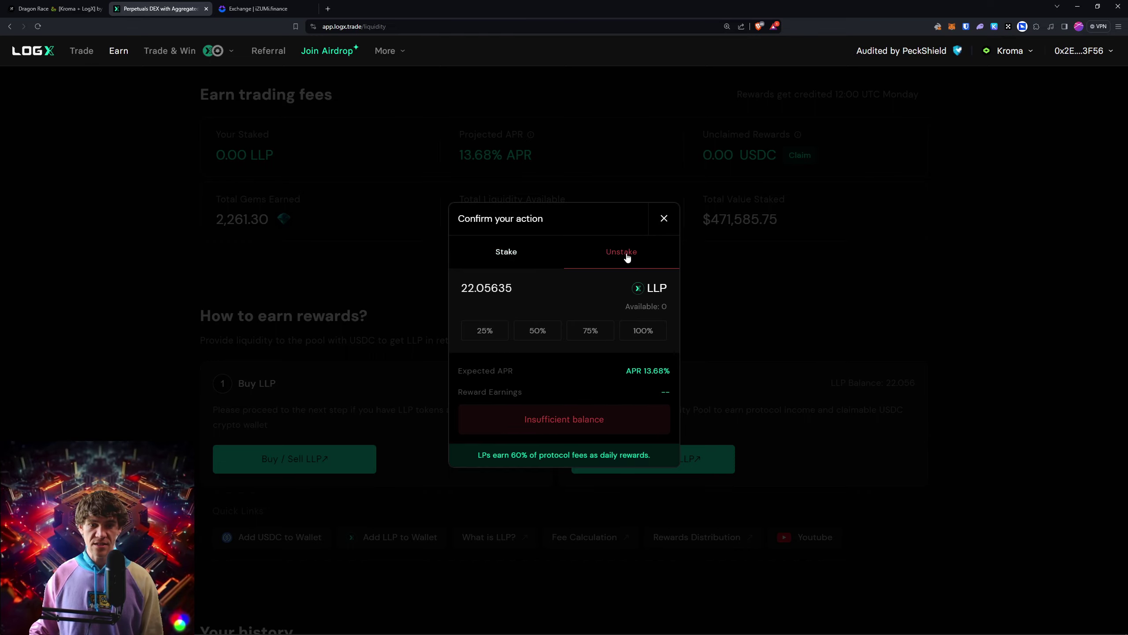
pyautogui.click(643, 331)
pyautogui.click(520, 252)
pyautogui.click(664, 218)
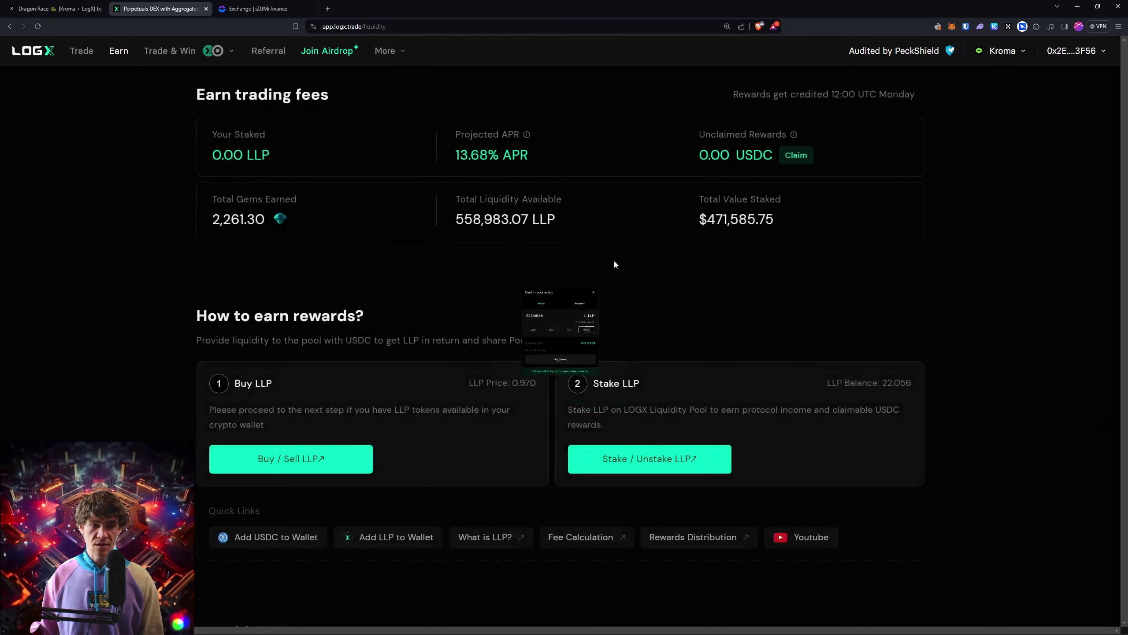
# Set up a sale of 100% of the LLP, approve a spending cap of 22.056346130631555383 LLP in MetaMask, and close the form
pyautogui.click(267, 459)
pyautogui.click(635, 246)
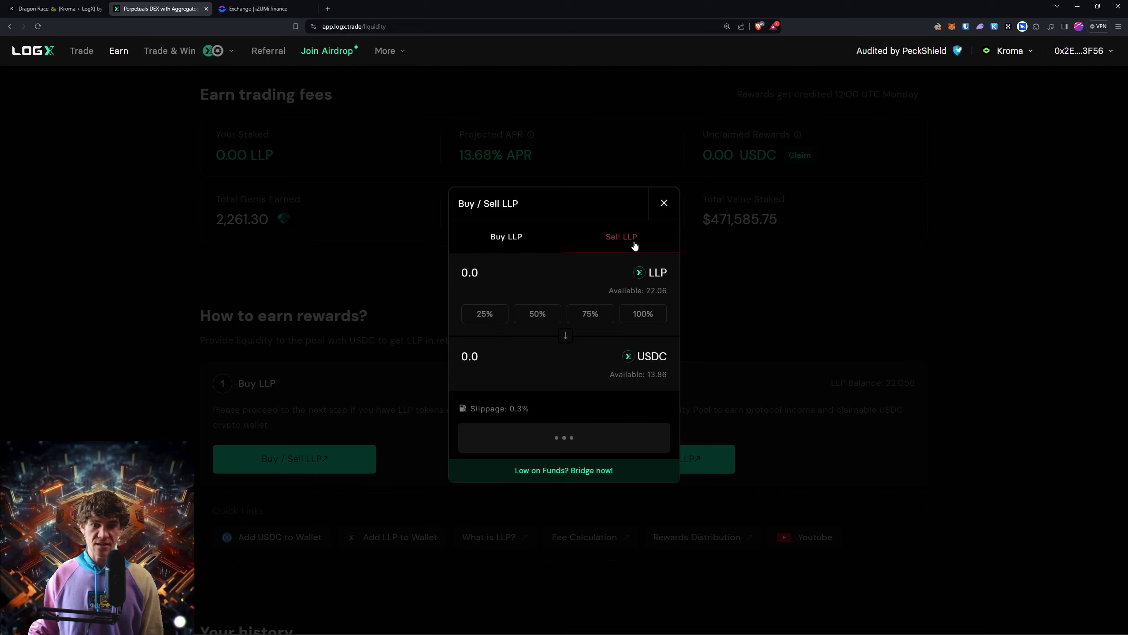
pyautogui.click(649, 317)
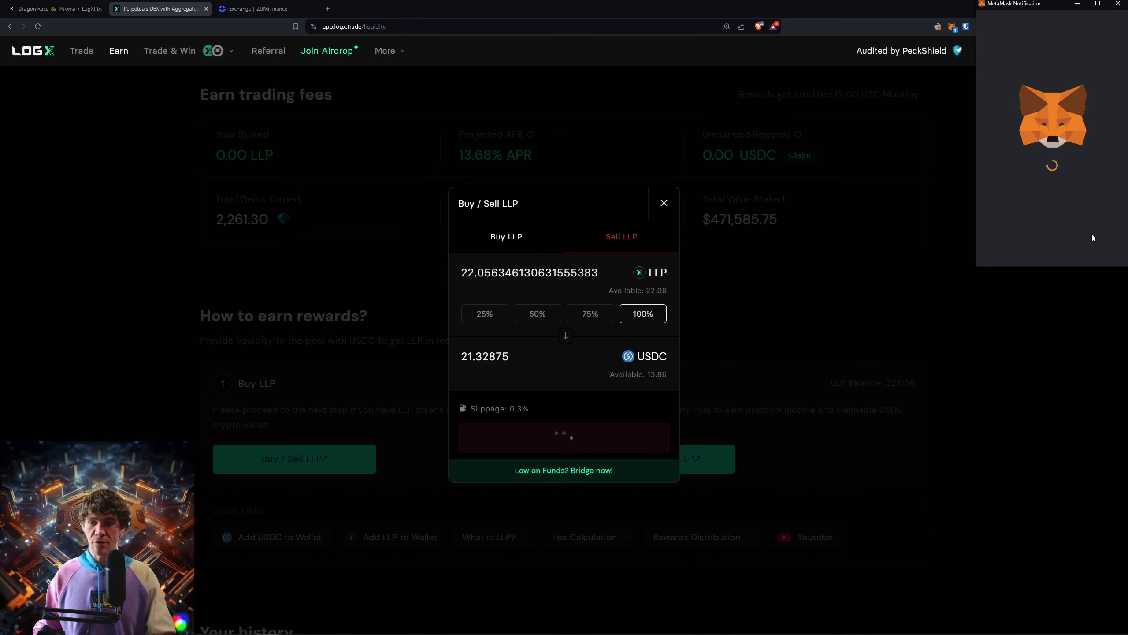
pyautogui.click(1093, 178)
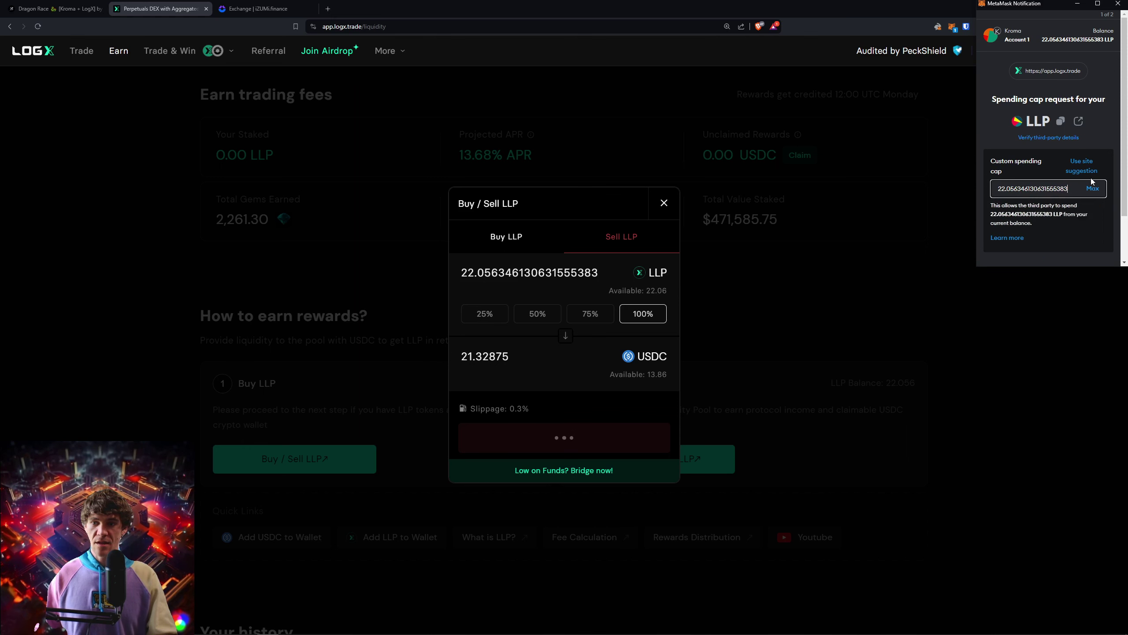
pyautogui.scroll(-2, 1086, 213)
pyautogui.click(1085, 257)
pyautogui.click(1087, 247)
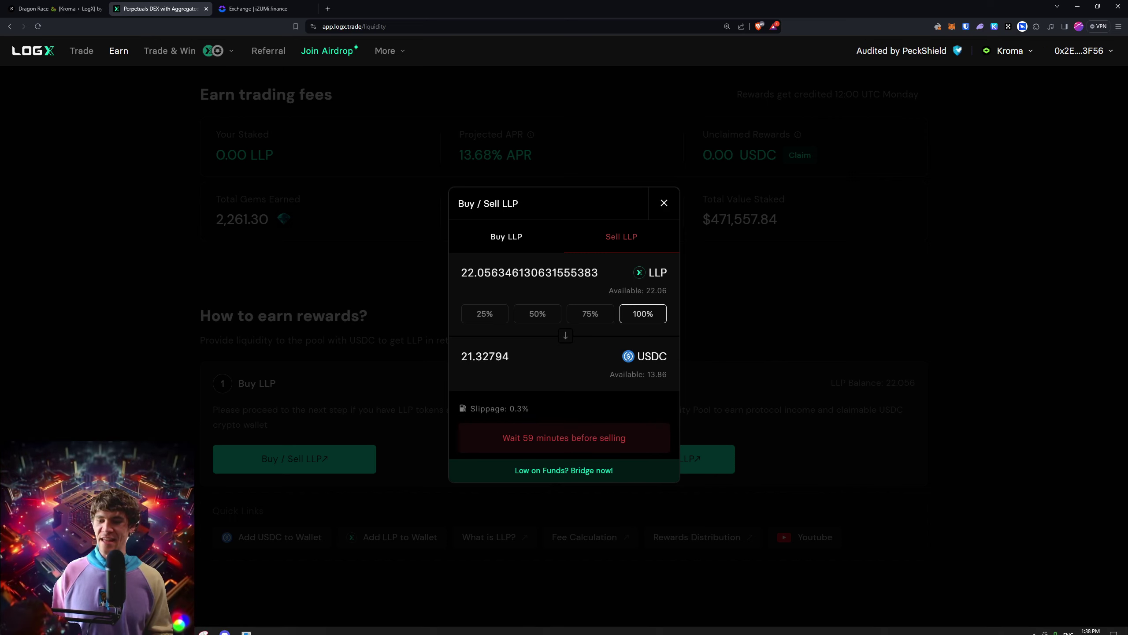
pyautogui.click(664, 204)
# Open a market BTC long on LogX with the maximum 13.858306 USDC at 20x leverage, confirming it in MetaMask
pyautogui.click(87, 52)
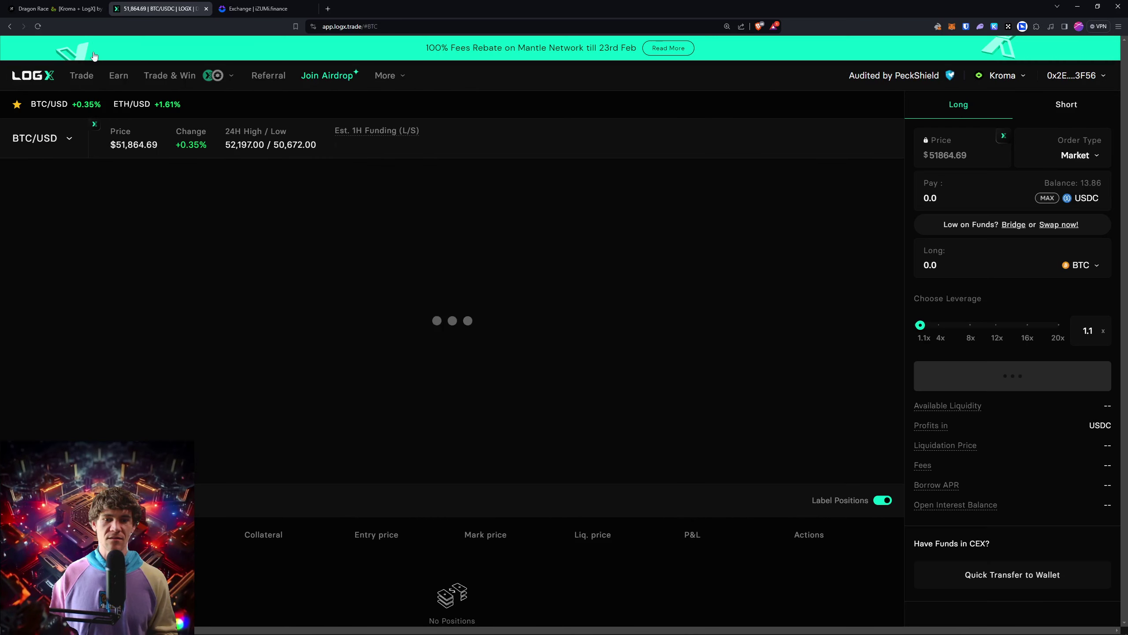
pyautogui.click(1047, 198)
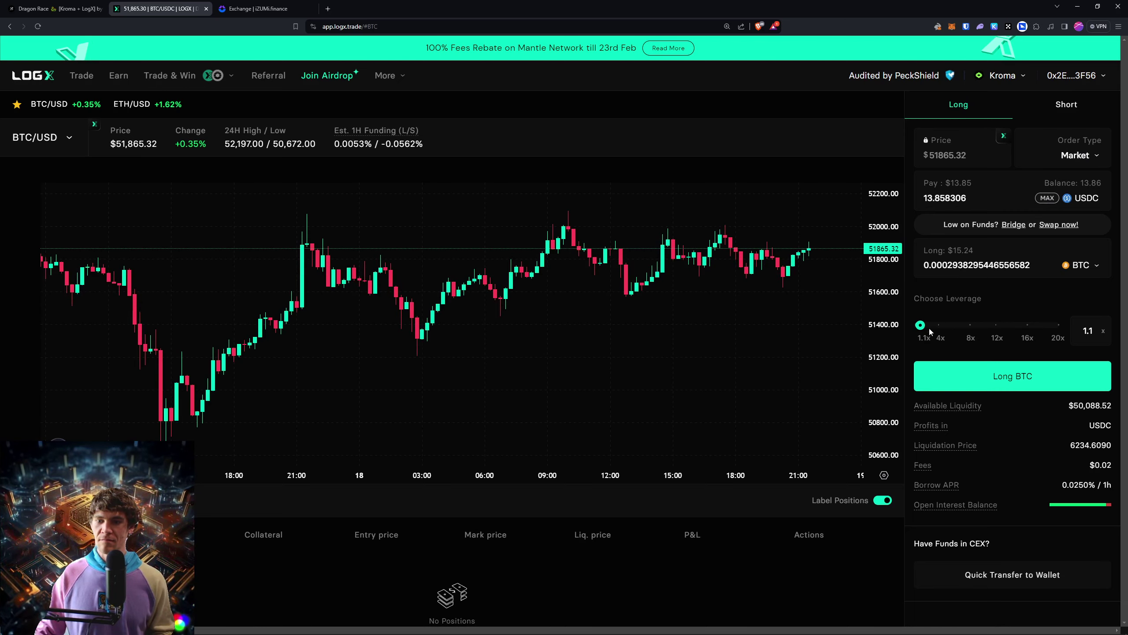
pyautogui.moveTo(920, 324); pyautogui.dragTo(1056, 338)
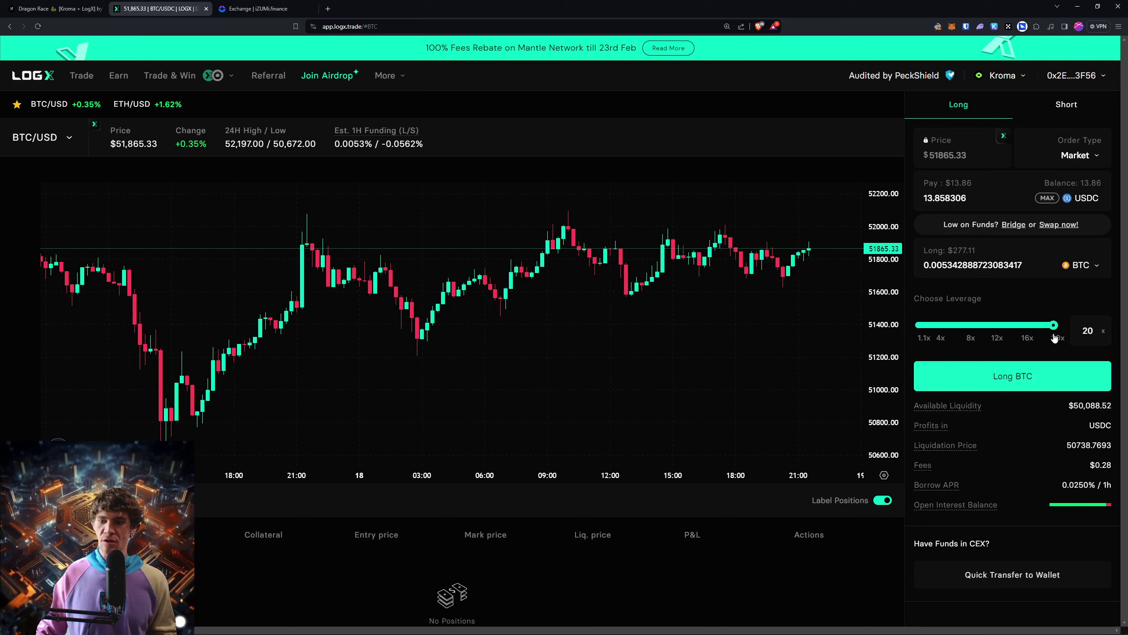
pyautogui.click(1029, 377)
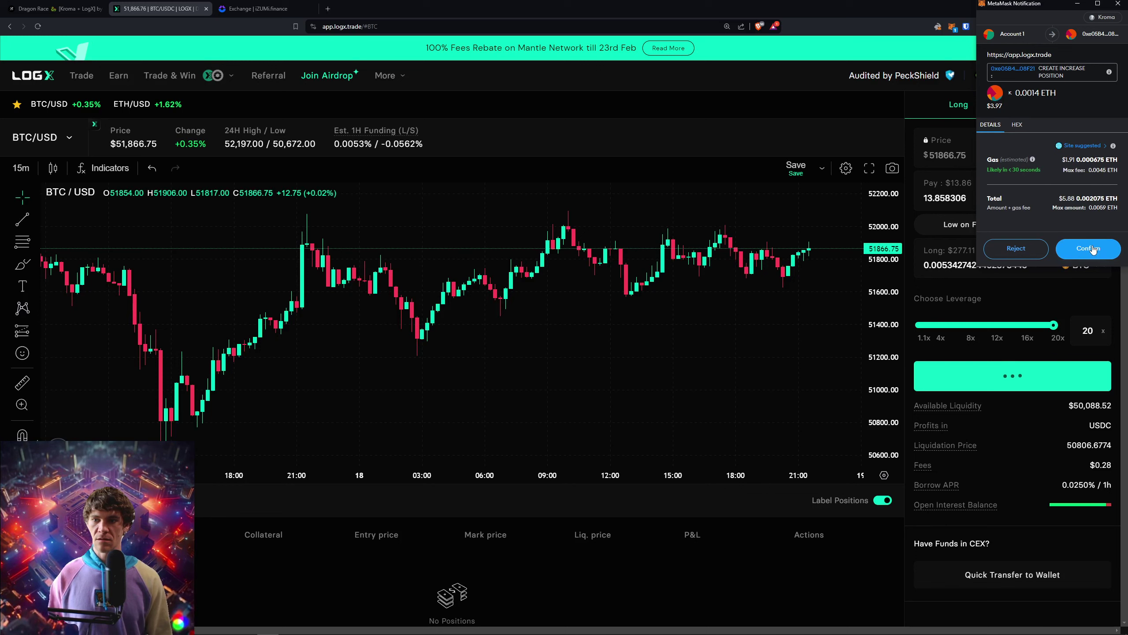
pyautogui.click(1092, 248)
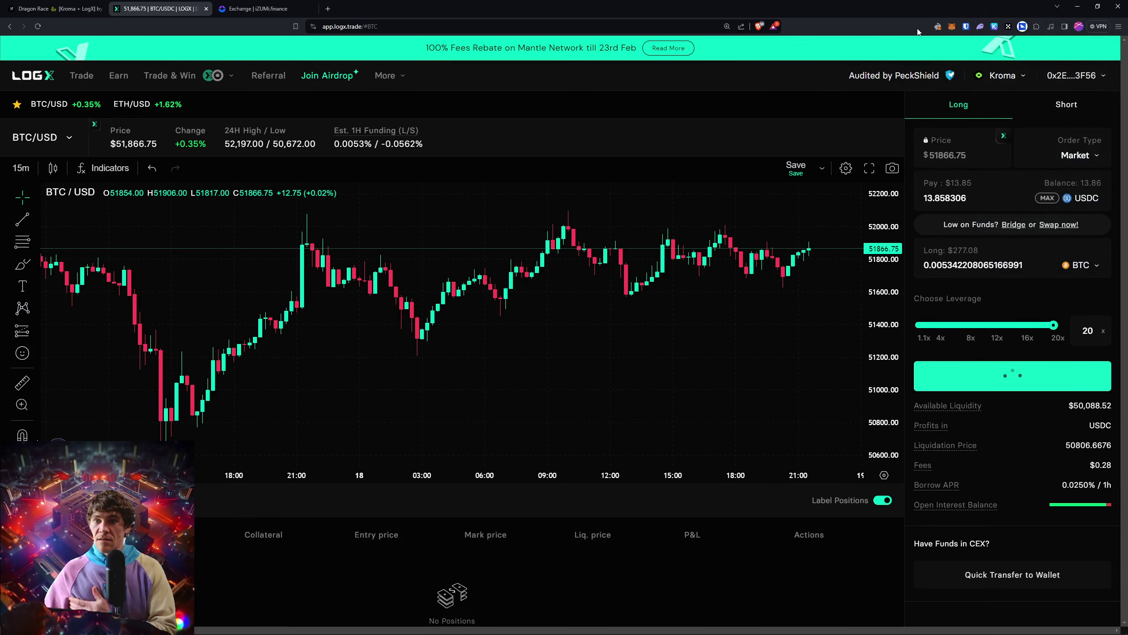
# Check the wallet's ETH balance in MetaMask and the campaign's task status on Galxe, and return to LogX's trading page
pyautogui.click(952, 26)
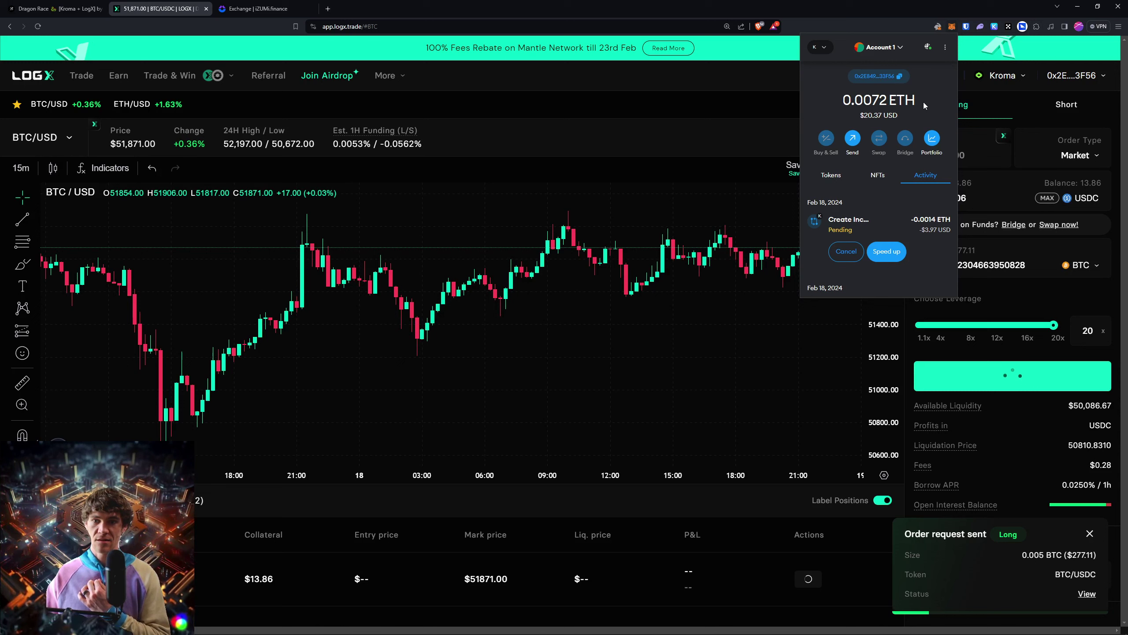
pyautogui.click(826, 177)
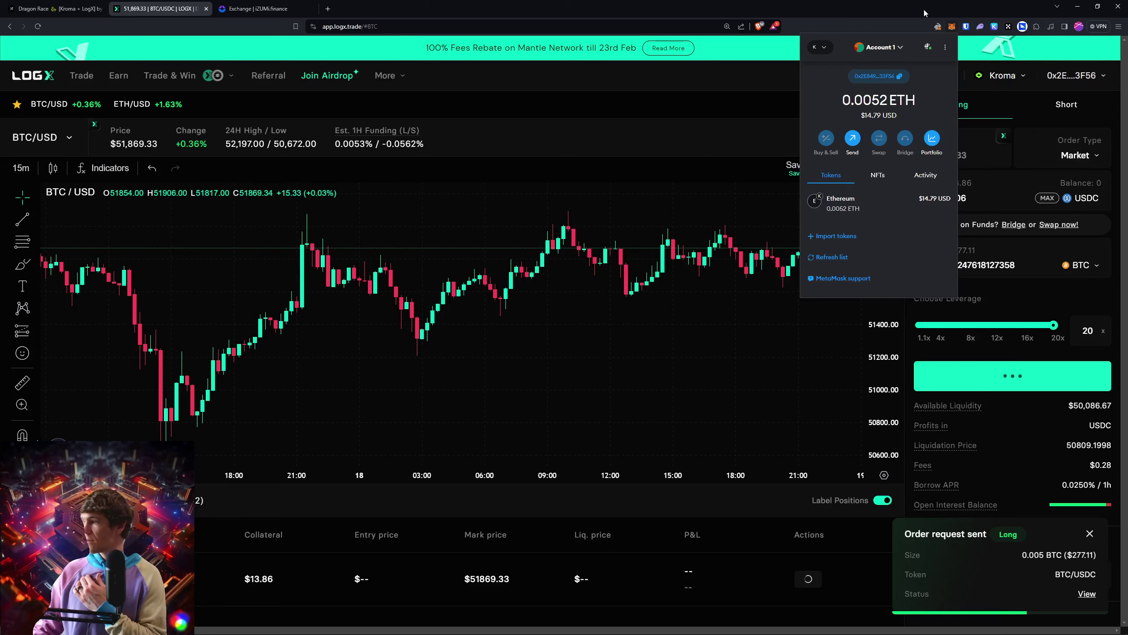
pyautogui.click(900, 16)
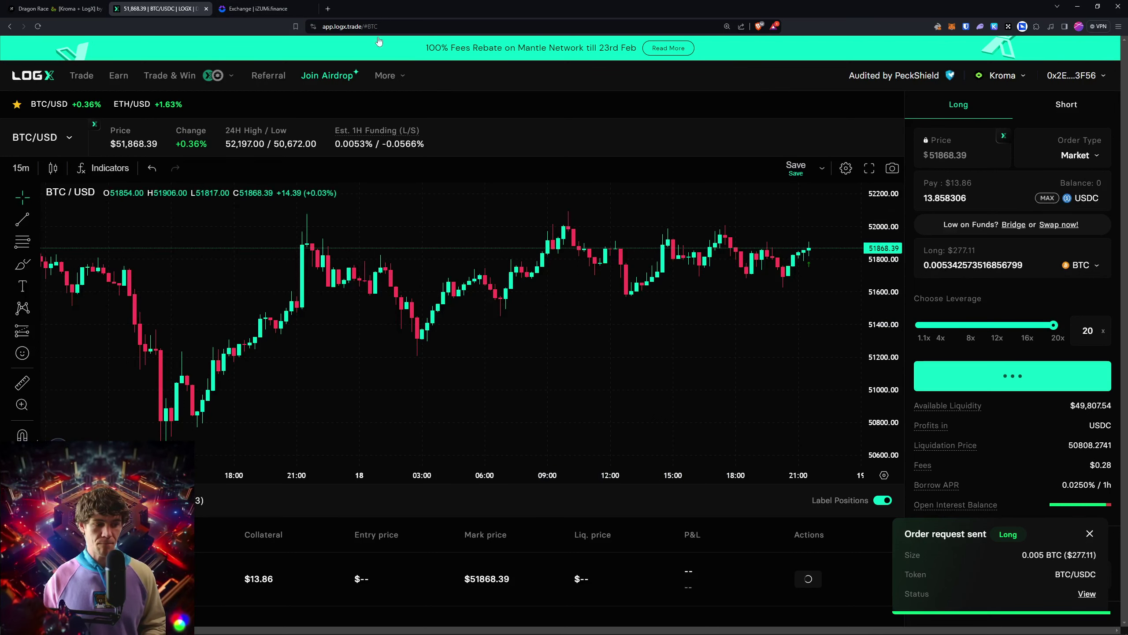
pyautogui.click(60, 9)
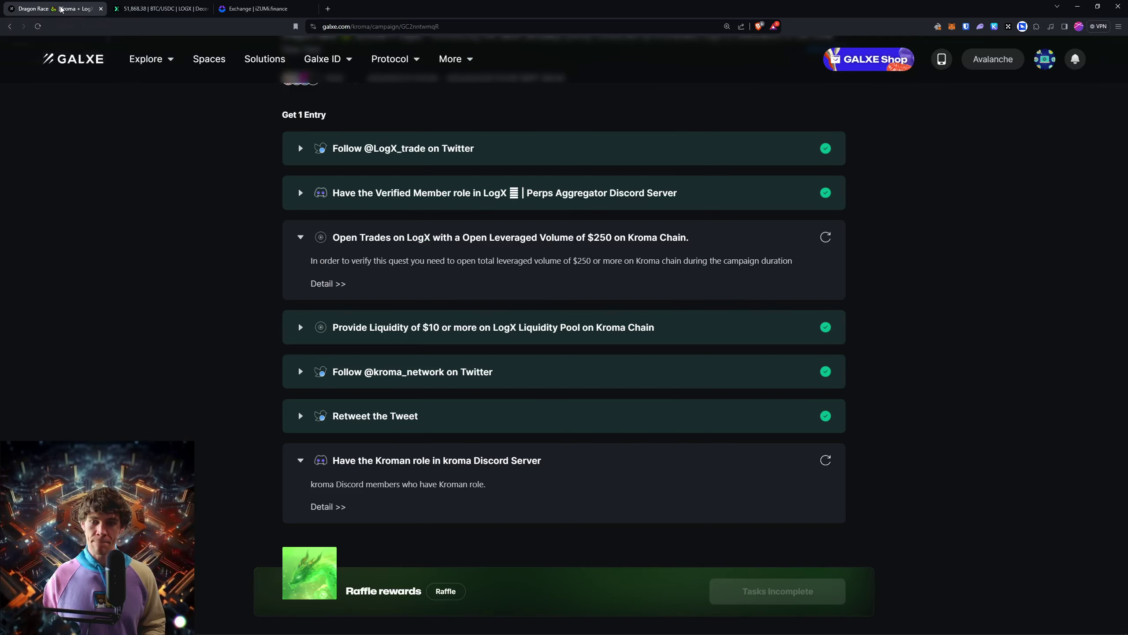
pyautogui.click(179, 6)
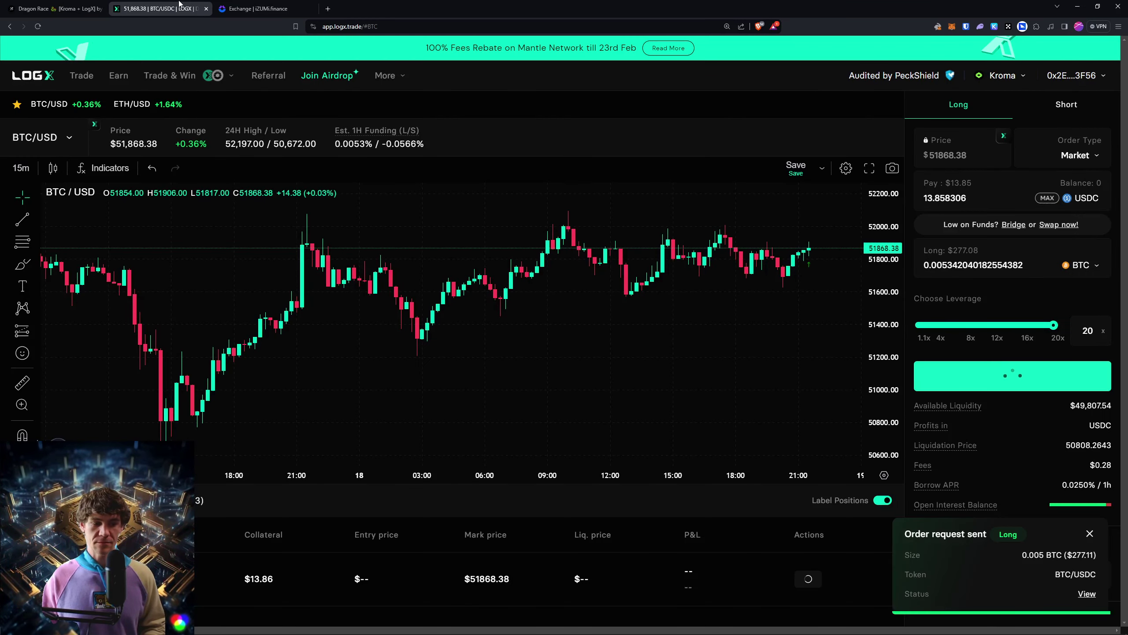